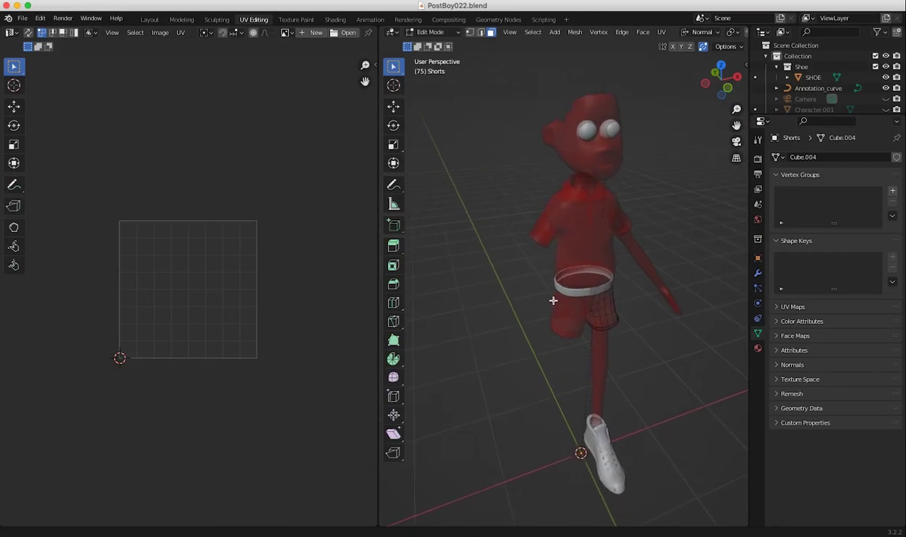
Show the shorts' material settings, clear the mesh selection and switch from Edit Mode to Object Mode
{"action": "left_click", "coordinate": [757, 348]}
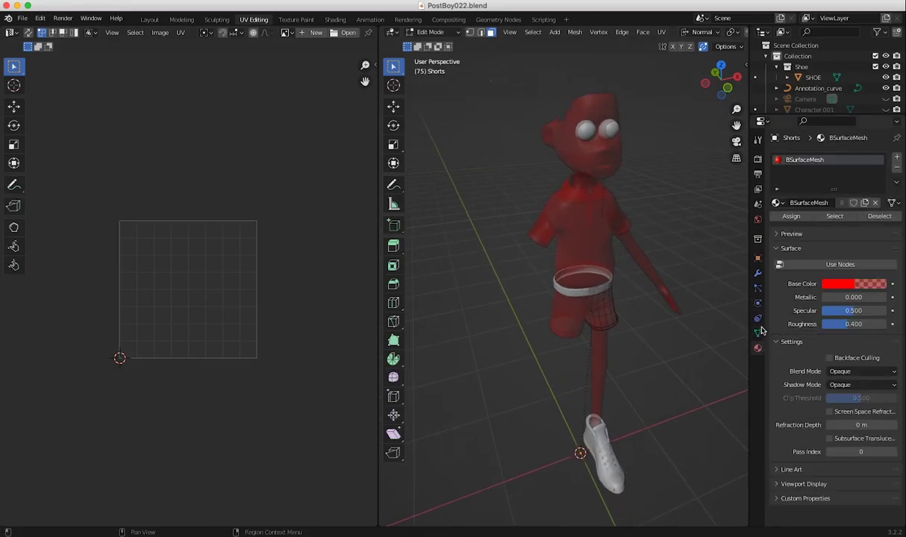
{"action": "middle_click_drag", "start_coordinate": [487, 213], "coordinate": [483, 207]}
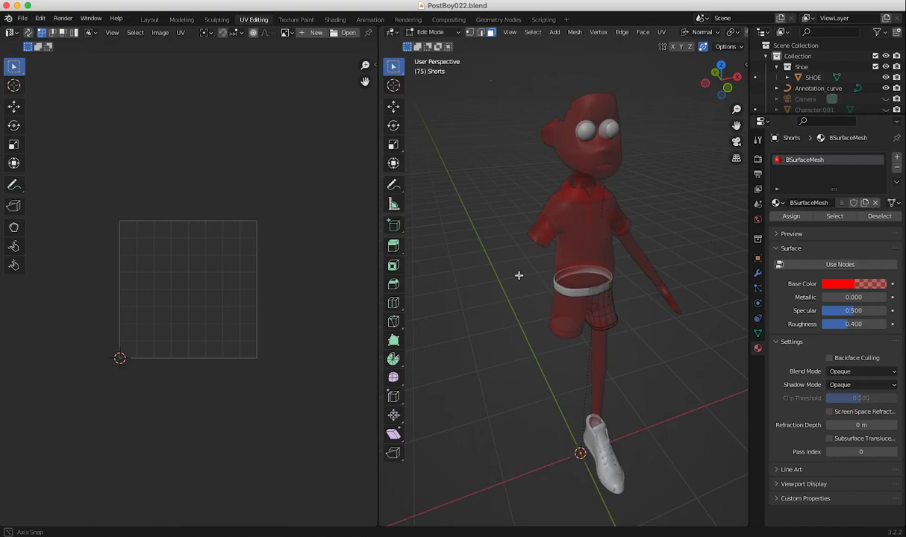
{"action": "middle_click_drag", "start_coordinate": [521, 272], "coordinate": [495, 259]}
{"action": "middle_click_drag", "start_coordinate": [573, 291], "coordinate": [530, 260]}
{"action": "key", "text": "l"}
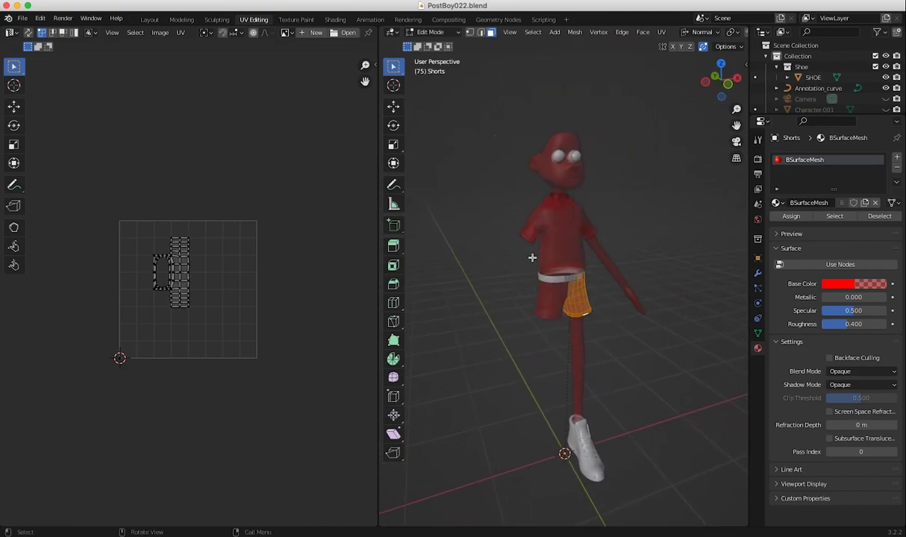
{"action": "left_click", "coordinate": [498, 203]}
{"action": "left_click", "coordinate": [423, 35]}
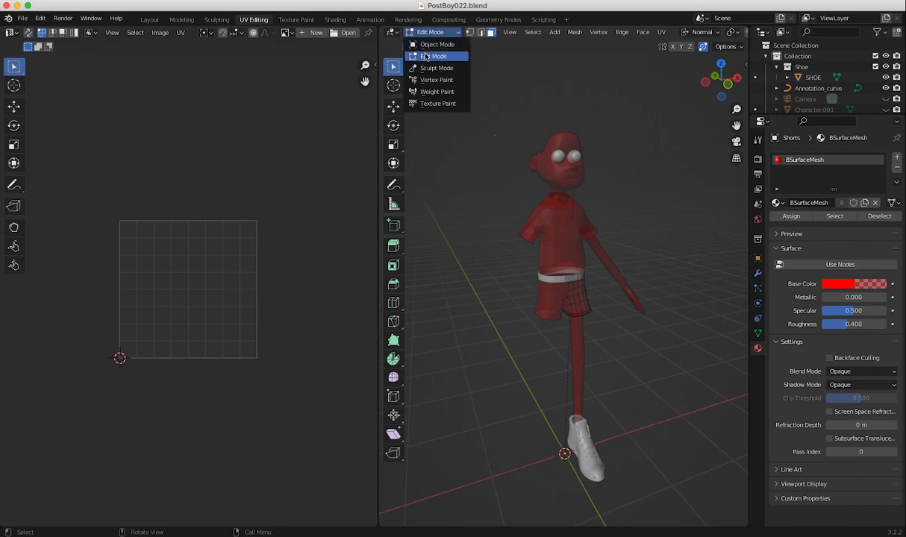
{"action": "left_click", "coordinate": [435, 45]}
Assign the existing material named Material to the character's body mesh
{"action": "left_click", "coordinate": [547, 198]}
{"action": "left_click", "coordinate": [551, 171]}
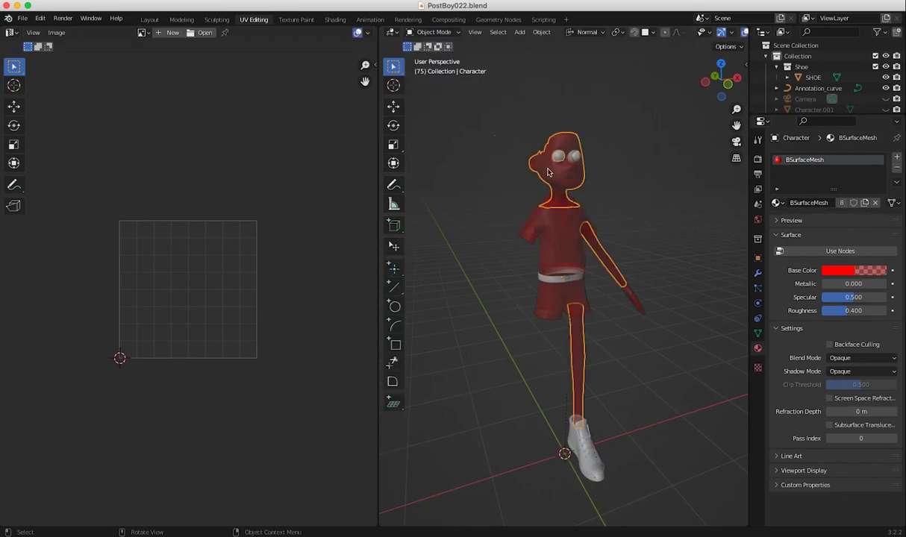
{"action": "left_click", "coordinate": [778, 203]}
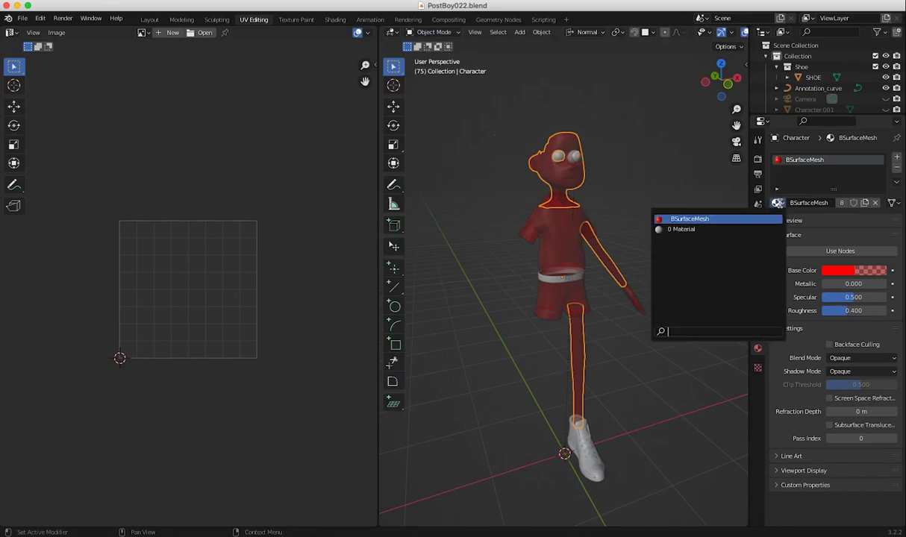
{"action": "left_click", "coordinate": [729, 229]}
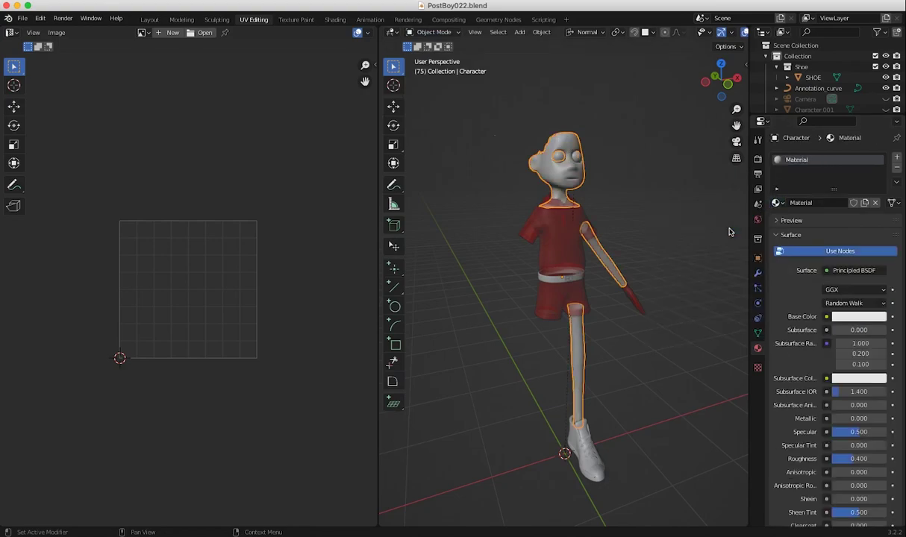
Replace the red BSurfaceMesh material on the T-shirt and the shorts with Material
{"action": "left_click", "coordinate": [538, 222]}
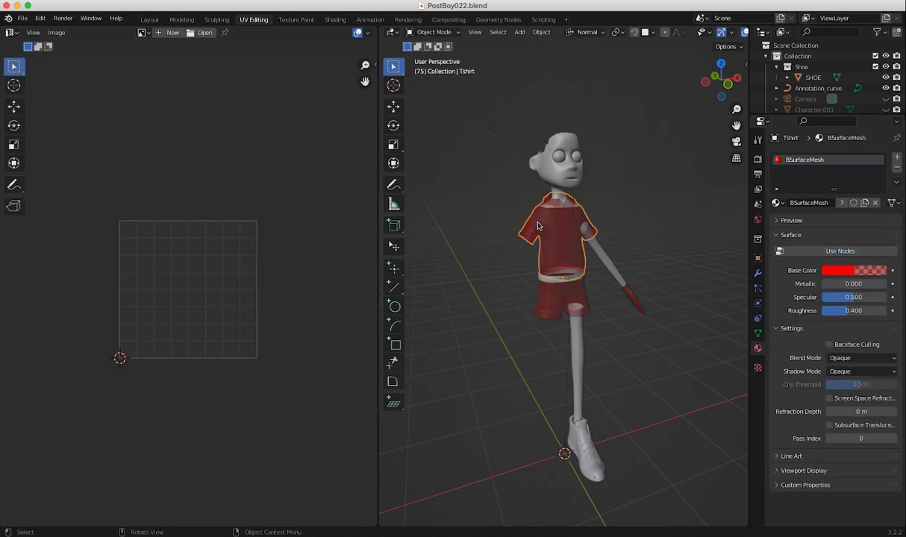
{"action": "left_click", "coordinate": [777, 204]}
{"action": "left_click", "coordinate": [750, 231]}
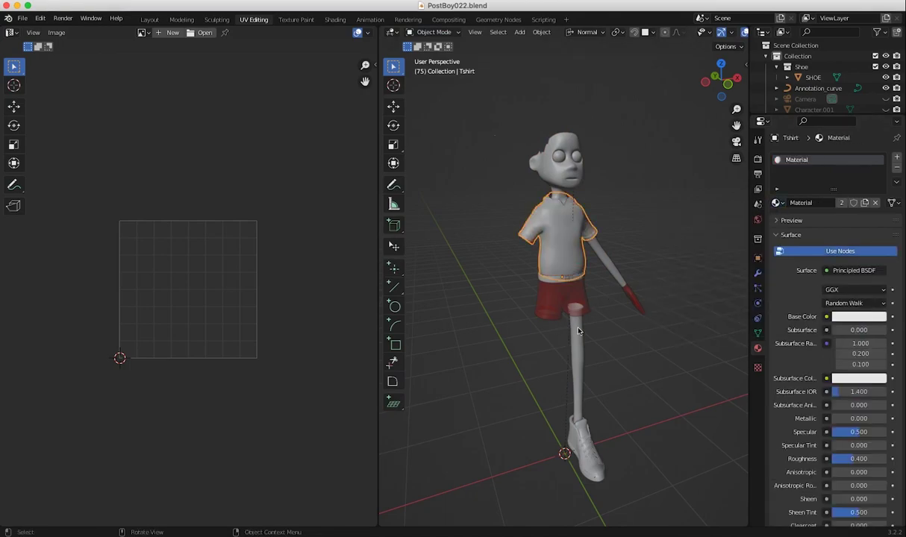
{"action": "left_click", "coordinate": [550, 304]}
{"action": "left_click", "coordinate": [776, 203]}
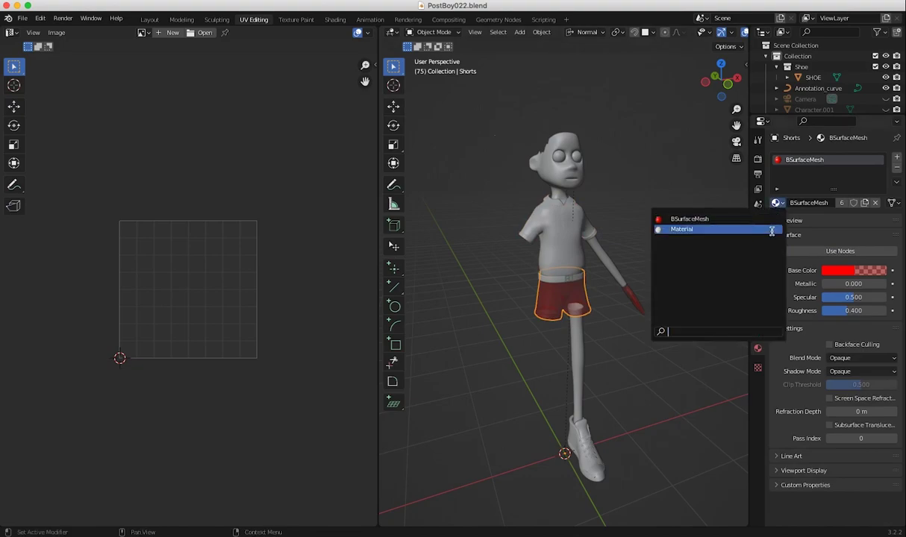
{"action": "left_click", "coordinate": [721, 228]}
Assign the existing material named Material to the hand mesh
{"action": "left_click", "coordinate": [633, 299]}
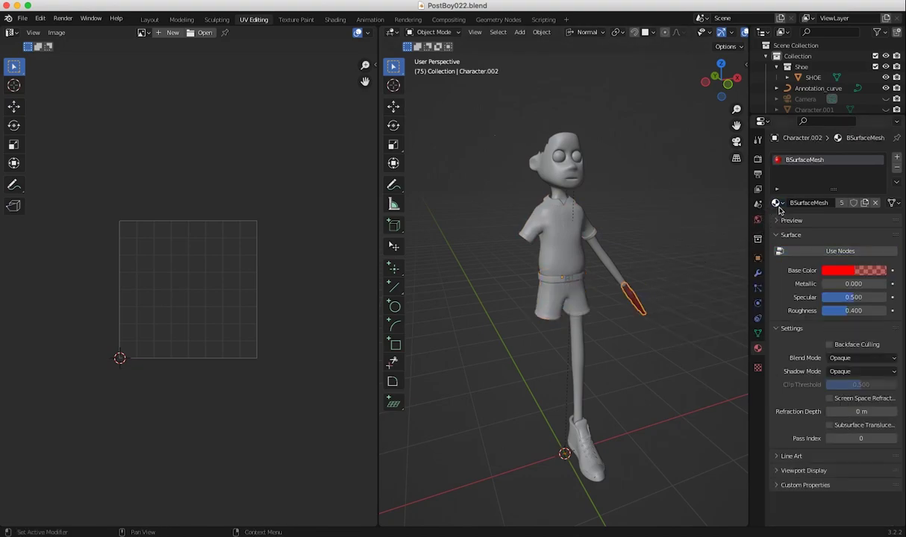
{"action": "left_click", "coordinate": [777, 203]}
{"action": "left_click", "coordinate": [752, 231]}
Enlarge the object list and hide the Belt and Buckle objects in the Character collection
{"action": "middle_click_drag", "start_coordinate": [499, 251], "coordinate": [491, 268]}
{"action": "left_click_drag", "start_coordinate": [804, 113], "coordinate": [804, 237]}
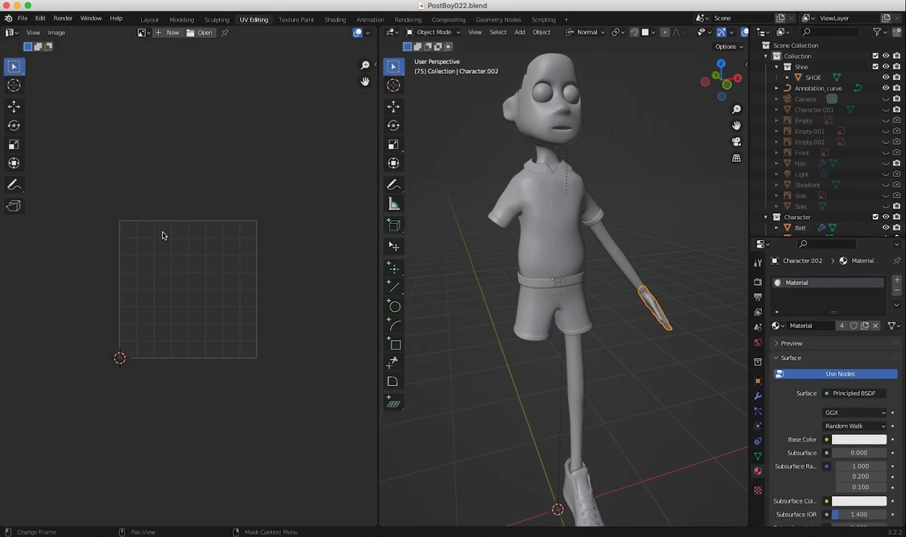
{"action": "scroll", "coordinate": [123, 204], "scroll_direction": "up", "scroll_amount": 3}
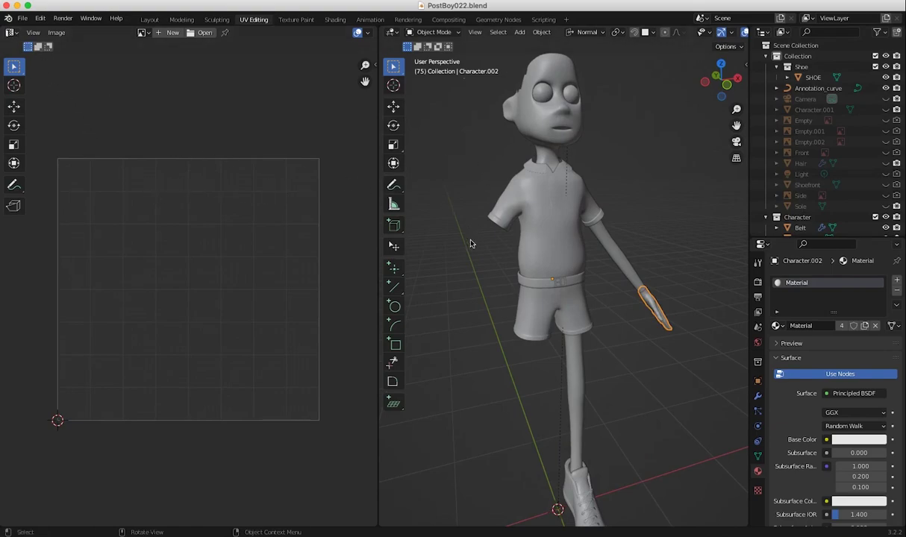
{"action": "scroll", "coordinate": [492, 260], "scroll_direction": "down", "scroll_amount": 2}
{"action": "mouse_move", "coordinate": [505, 271]}
{"action": "middle_mouse_down", "text": "shift"}
{"action": "mouse_move", "coordinate": [507, 253]}
{"action": "mouse_move", "coordinate": [512, 263]}
{"action": "middle_mouse_up", "text": "shift"}
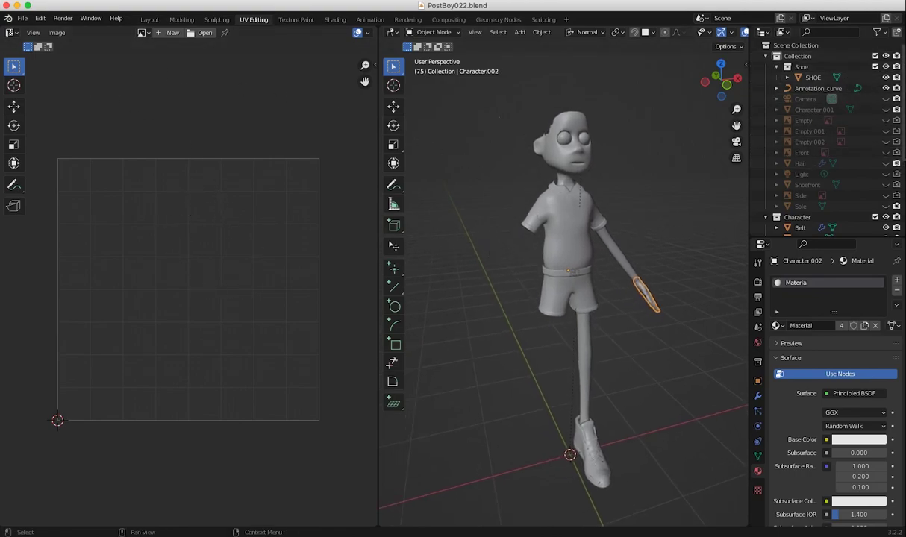
{"action": "scroll", "coordinate": [888, 179], "scroll_direction": "down", "scroll_amount": 4}
{"action": "scroll", "coordinate": [858, 179], "scroll_direction": "down", "scroll_amount": 3}
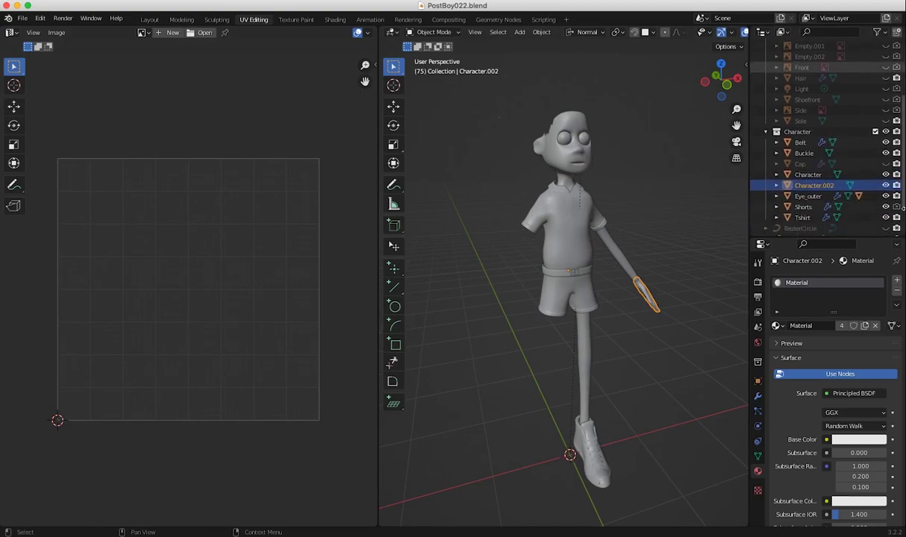
{"action": "left_click_drag", "start_coordinate": [903, 224], "coordinate": [904, 229]}
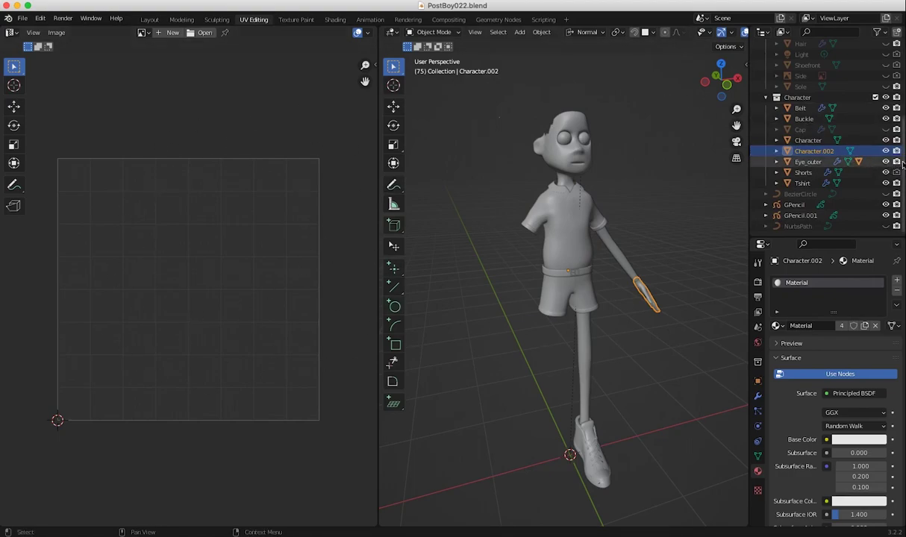
{"action": "scroll", "coordinate": [903, 152], "scroll_direction": "up", "scroll_amount": 1}
{"action": "scroll", "coordinate": [903, 150], "scroll_direction": "up", "scroll_amount": 1}
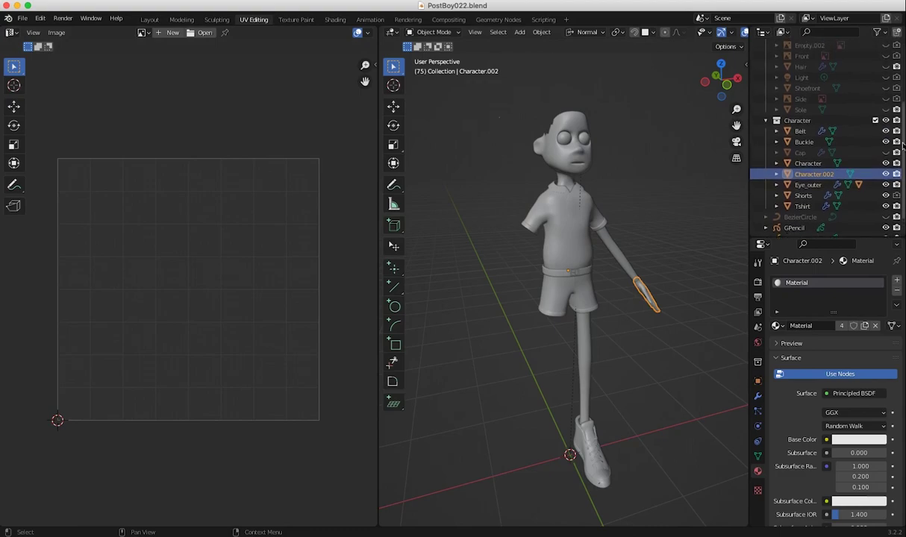
{"action": "left_click", "coordinate": [885, 131]}
{"action": "left_click", "coordinate": [886, 142]}
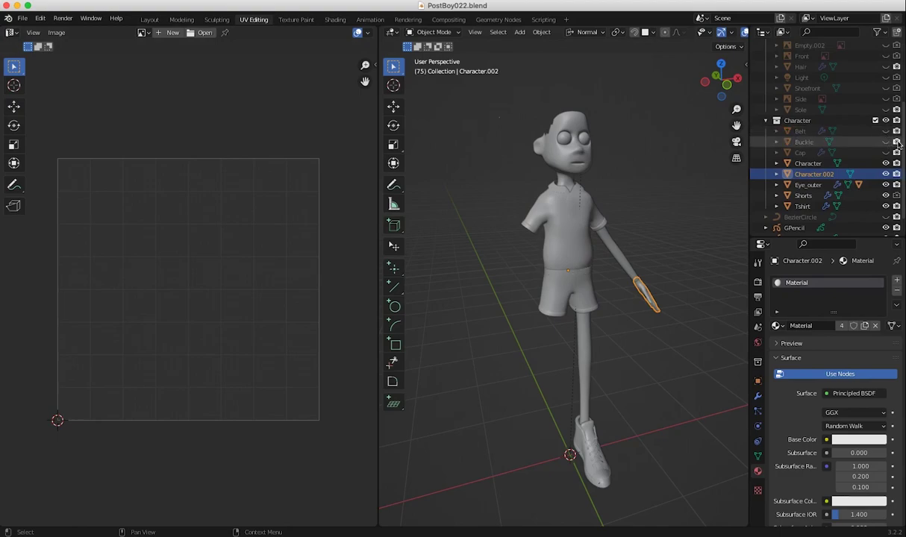
Hide the SHOE object in the Shoe collection
{"action": "scroll", "coordinate": [901, 147], "scroll_direction": "up", "scroll_amount": 6}
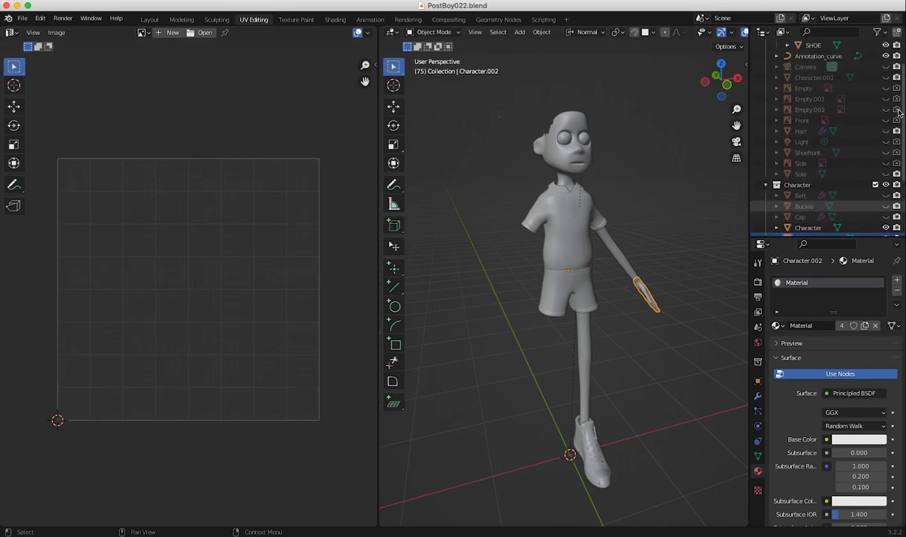
{"action": "scroll", "coordinate": [900, 149], "scroll_direction": "down", "scroll_amount": 5}
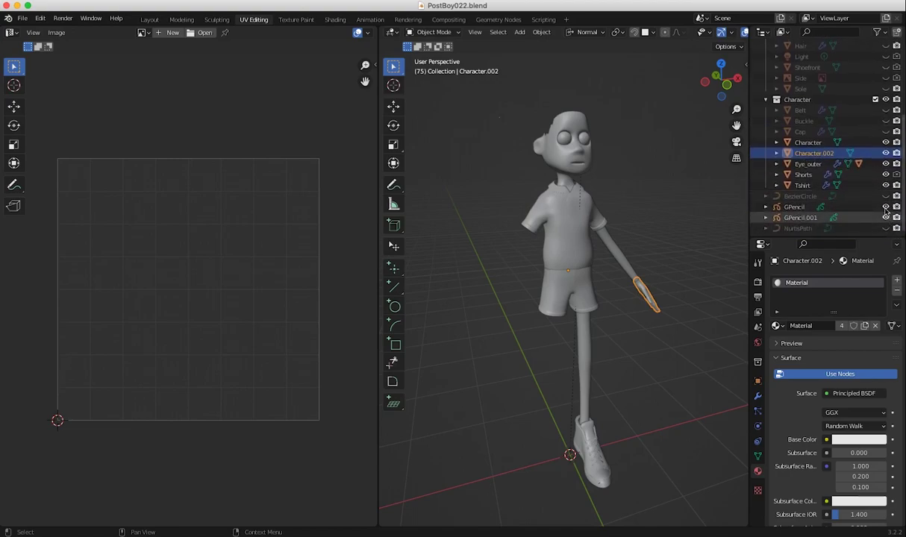
{"action": "scroll", "coordinate": [902, 82], "scroll_direction": "up", "scroll_amount": 3}
{"action": "scroll", "coordinate": [901, 82], "scroll_direction": "up", "scroll_amount": 4}
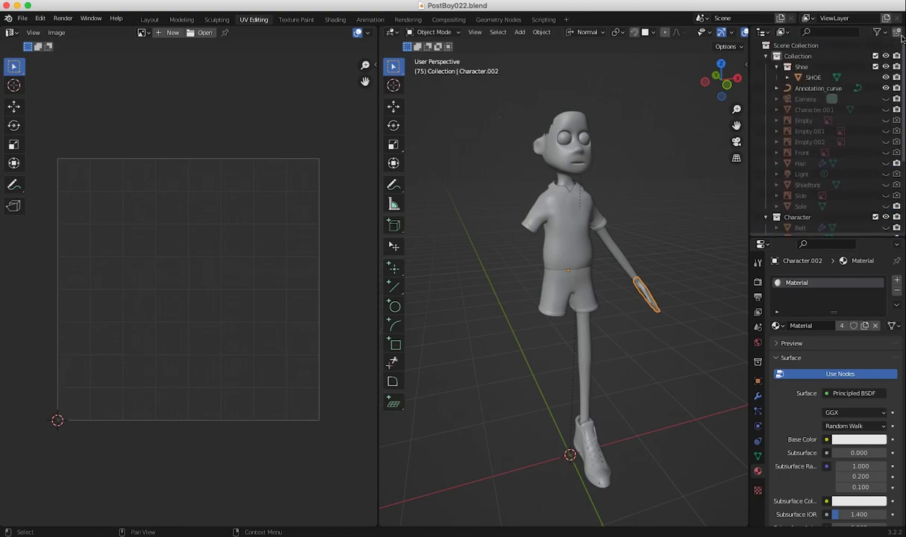
{"action": "left_click_drag", "start_coordinate": [902, 39], "coordinate": [901, 42]}
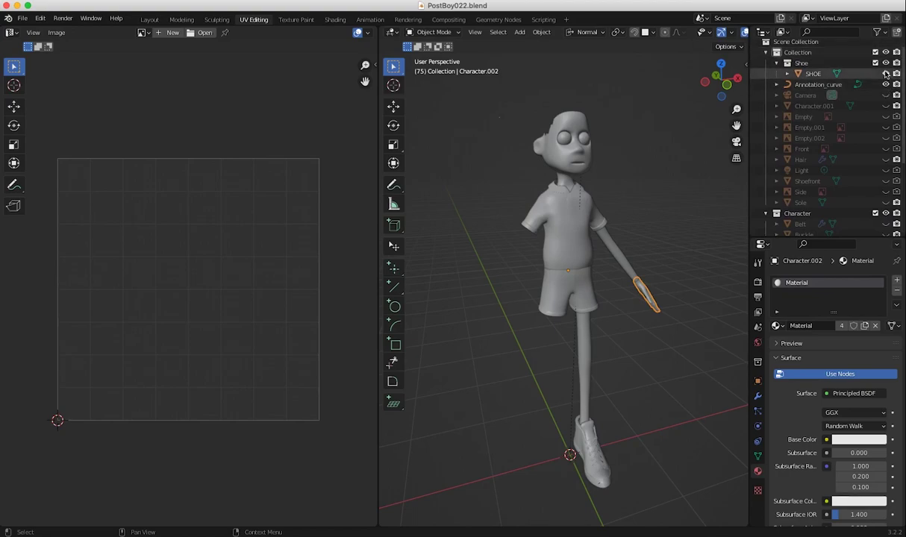
{"action": "left_click", "coordinate": [885, 73]}
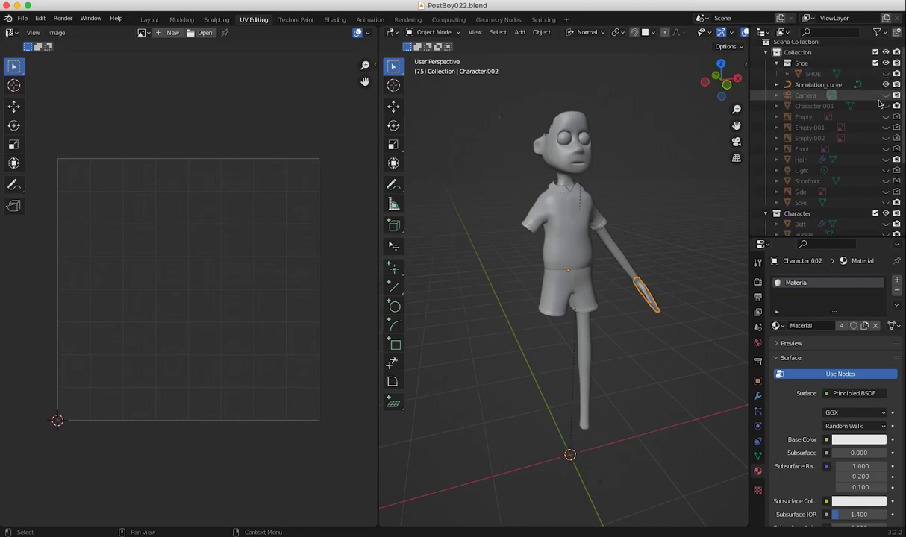
Hide the Tshirt and Shorts objects in the Character collection
{"action": "left_click", "coordinate": [567, 259]}
{"action": "scroll", "coordinate": [883, 183], "scroll_direction": "down", "scroll_amount": 5}
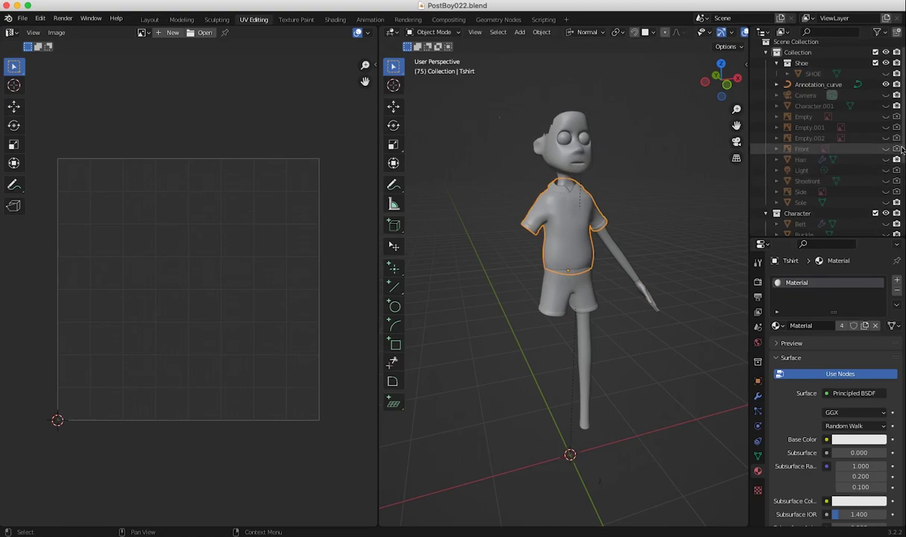
{"action": "left_click", "coordinate": [885, 184]}
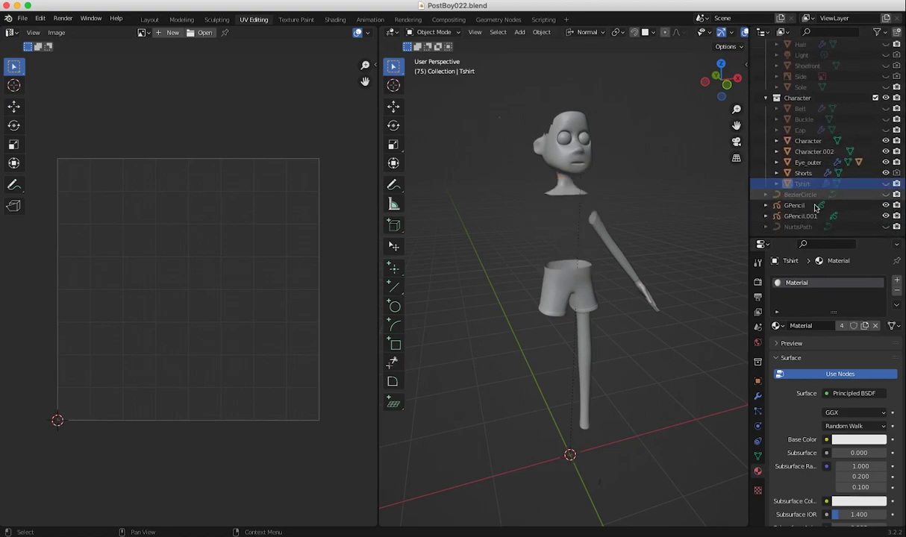
{"action": "left_click", "coordinate": [561, 285]}
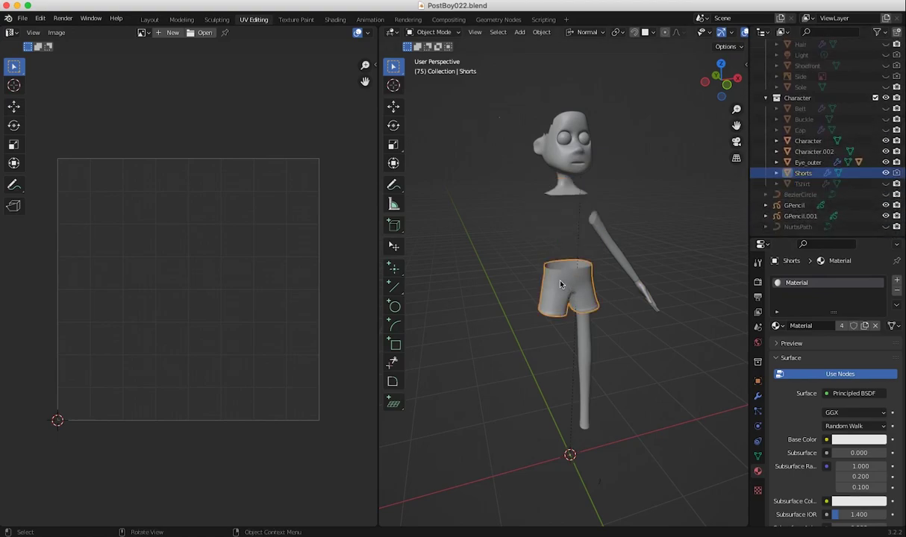
{"action": "left_click", "coordinate": [885, 173]}
Hide the Eye_outer object
{"action": "middle_click_drag", "start_coordinate": [592, 248], "coordinate": [487, 297]}
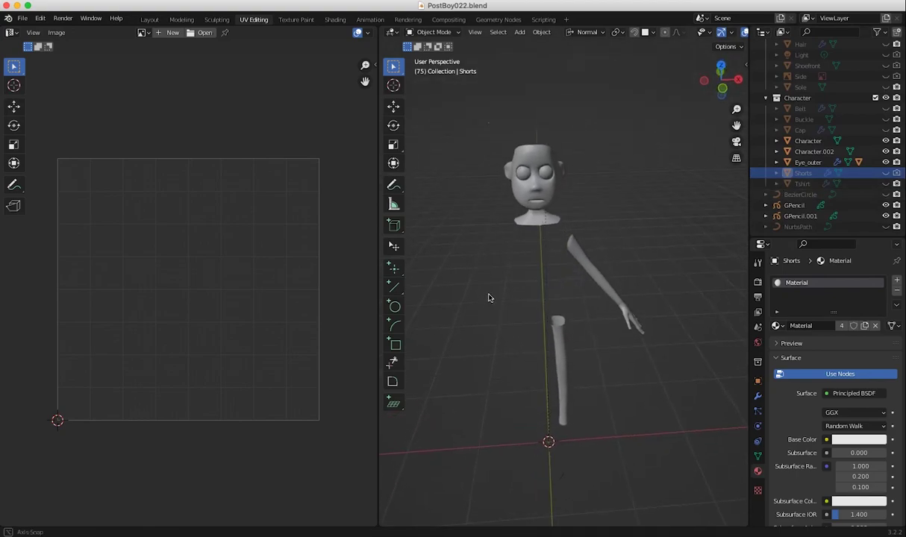
{"action": "left_click", "coordinate": [886, 162]}
{"action": "middle_click_drag", "start_coordinate": [744, 185], "coordinate": [736, 193]}
Try to delete the inner eye from the head
{"action": "left_click", "coordinate": [544, 179]}
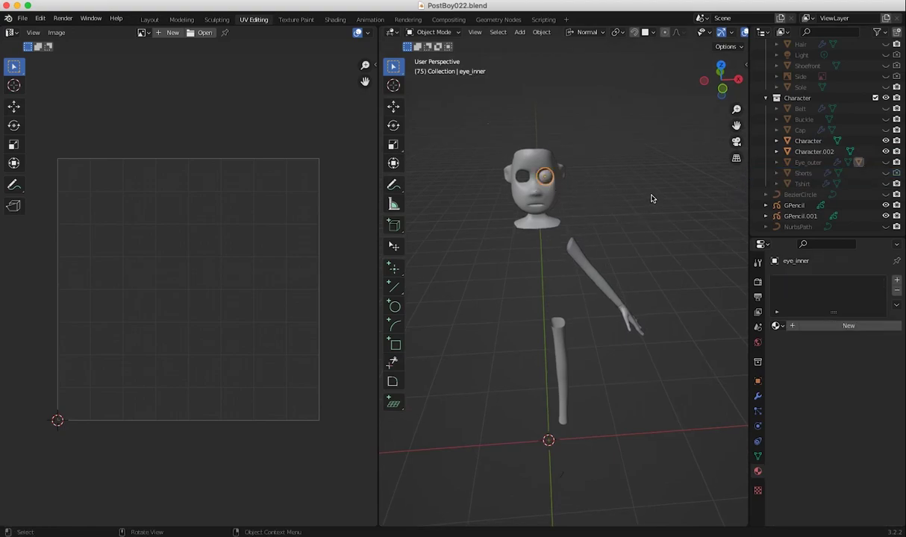
{"action": "mouse_move", "coordinate": [902, 176]}
{"action": "left_mouse_down"}
{"action": "mouse_move", "coordinate": [903, 83]}
{"action": "mouse_move", "coordinate": [903, 186]}
{"action": "left_mouse_up"}
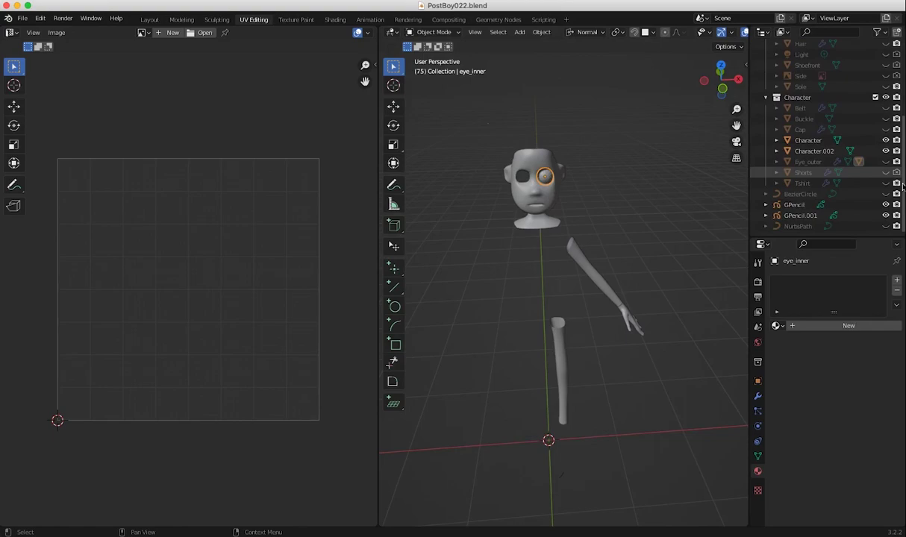
{"action": "left_click", "coordinate": [776, 173]}
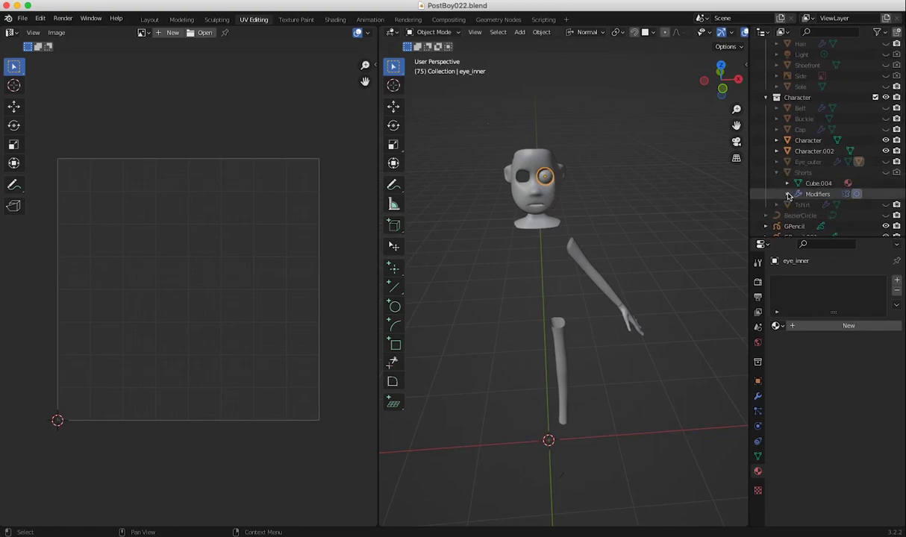
{"action": "right_click", "coordinate": [545, 181]}
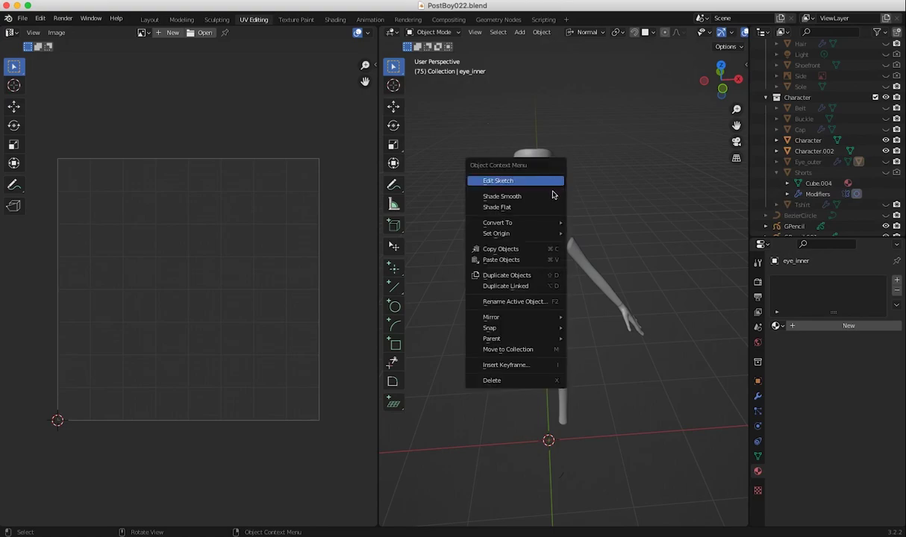
{"action": "left_click", "coordinate": [532, 381]}
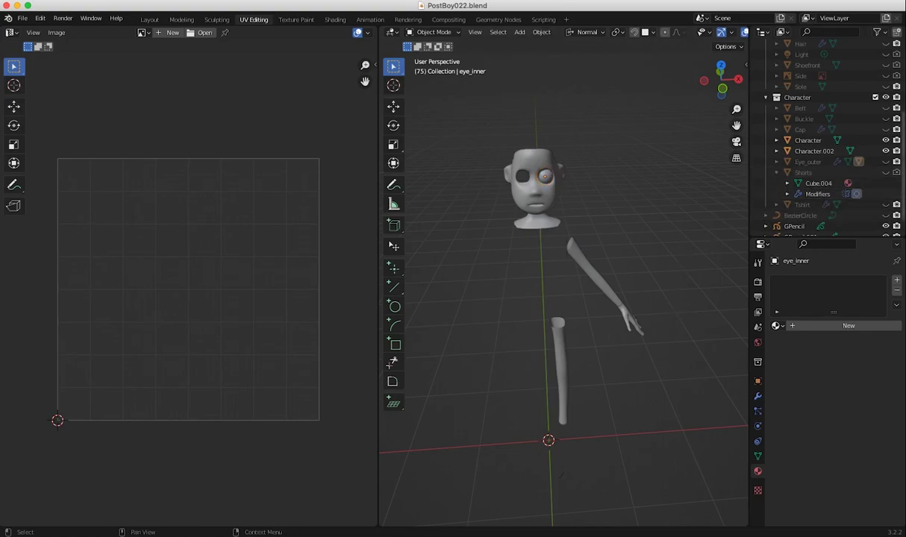
Hide the eye_inner object nested under Eye_outer
{"action": "scroll", "coordinate": [858, 134], "scroll_direction": "up", "scroll_amount": 5}
{"action": "scroll", "coordinate": [902, 149], "scroll_direction": "down", "scroll_amount": 5}
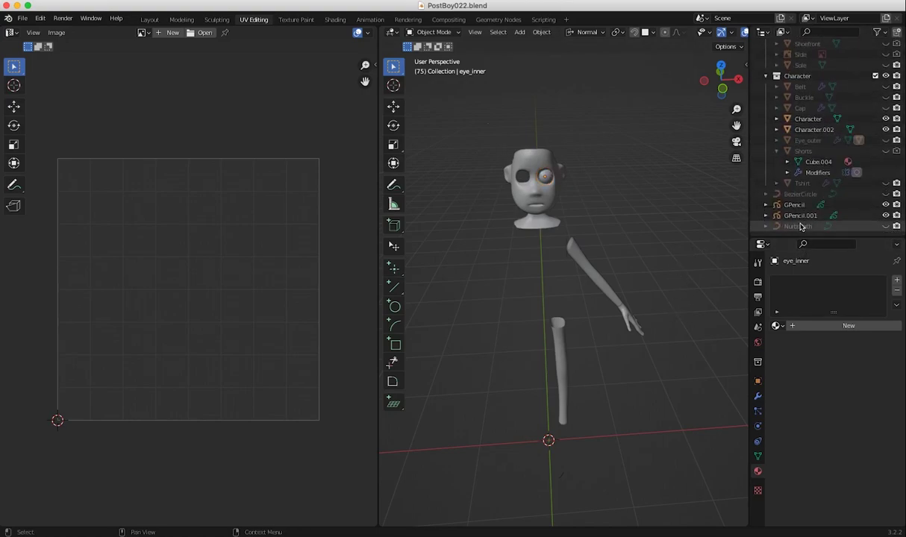
{"action": "left_click", "coordinate": [786, 140]}
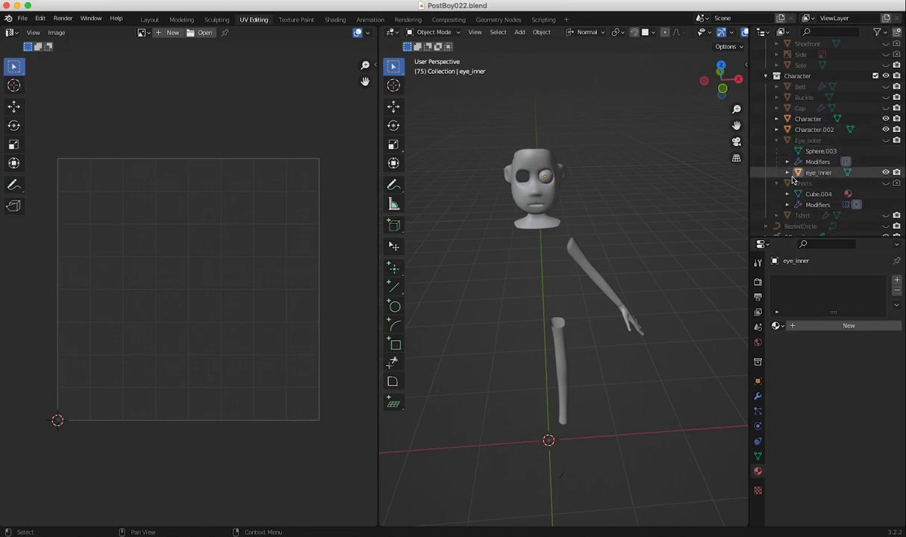
{"action": "left_click", "coordinate": [885, 172]}
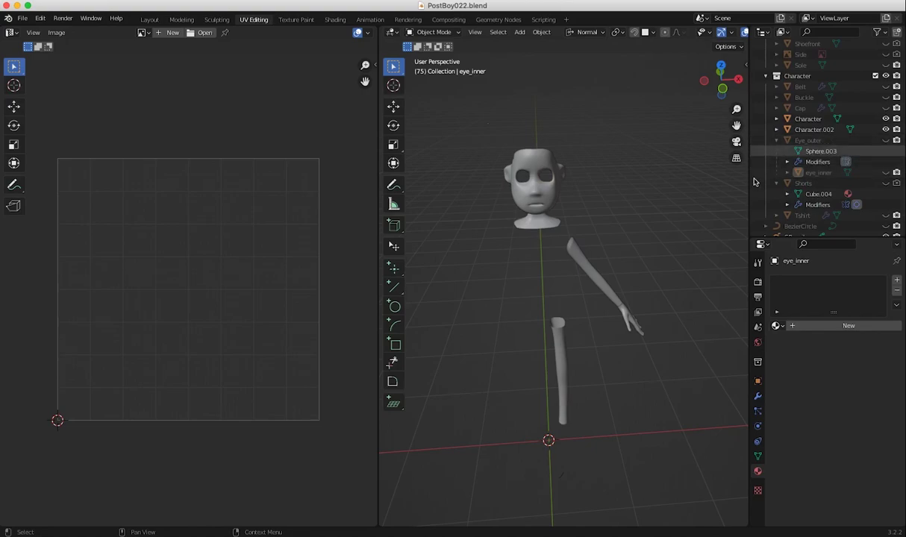
Select the Character object and switch it to Edit Mode
{"action": "middle_click_drag", "start_coordinate": [515, 265], "coordinate": [547, 337]}
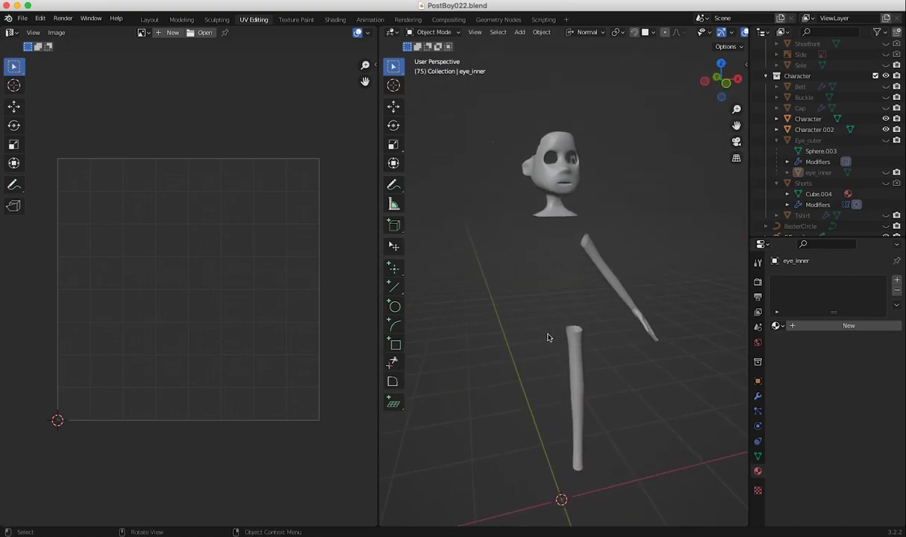
{"action": "left_click", "coordinate": [539, 216]}
{"action": "middle_click_drag", "start_coordinate": [538, 216], "coordinate": [608, 300]}
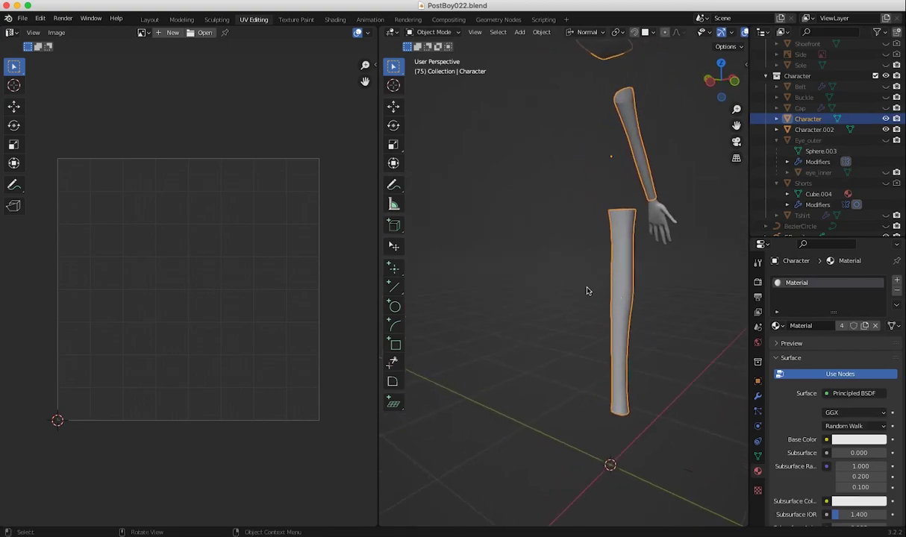
{"action": "left_click", "coordinate": [435, 32]}
{"action": "left_click", "coordinate": [431, 54]}
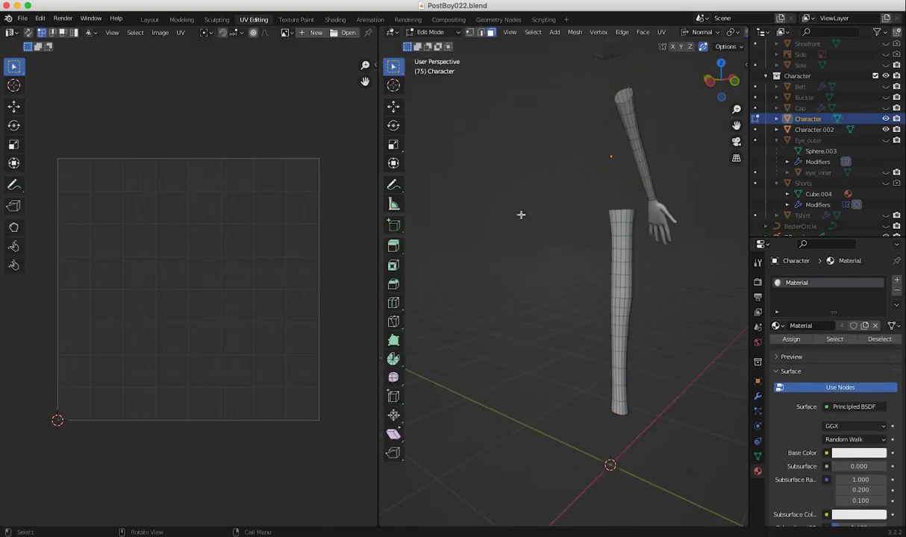
Select the lengthwise edge loop running down the inner side of the leg in edge selection mode
{"action": "scroll", "coordinate": [515, 274], "scroll_direction": "down", "scroll_amount": 5}
{"action": "middle_click_drag", "start_coordinate": [518, 285], "coordinate": [564, 259]}
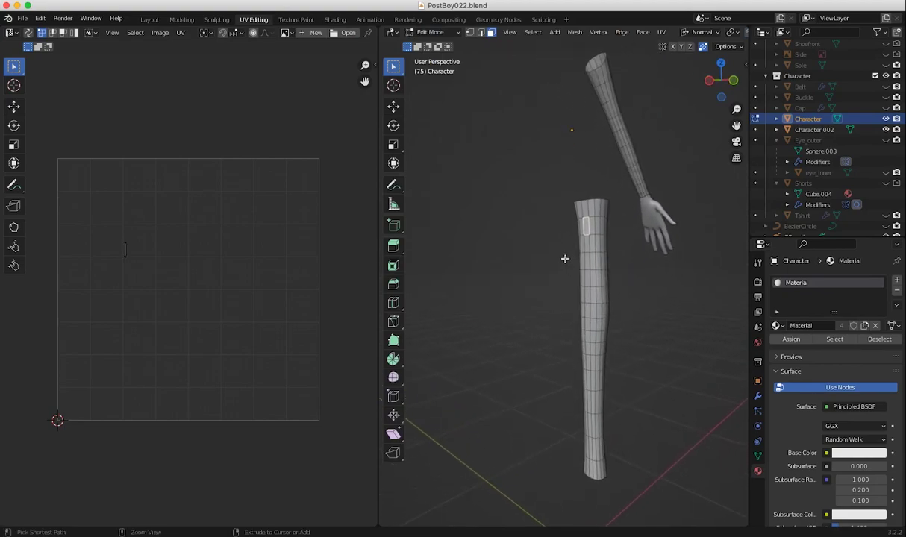
{"action": "left_click", "coordinate": [533, 157]}
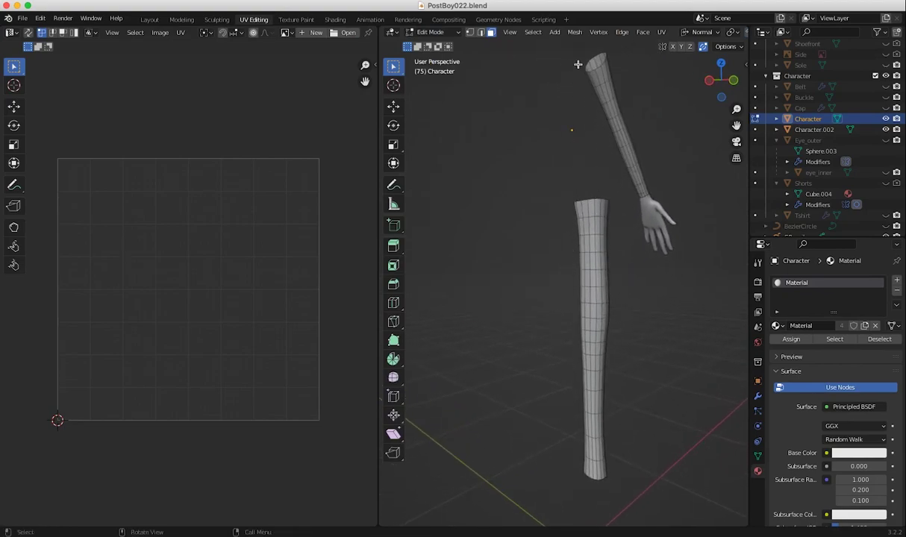
{"action": "middle_click_drag", "start_coordinate": [569, 186], "coordinate": [576, 132]}
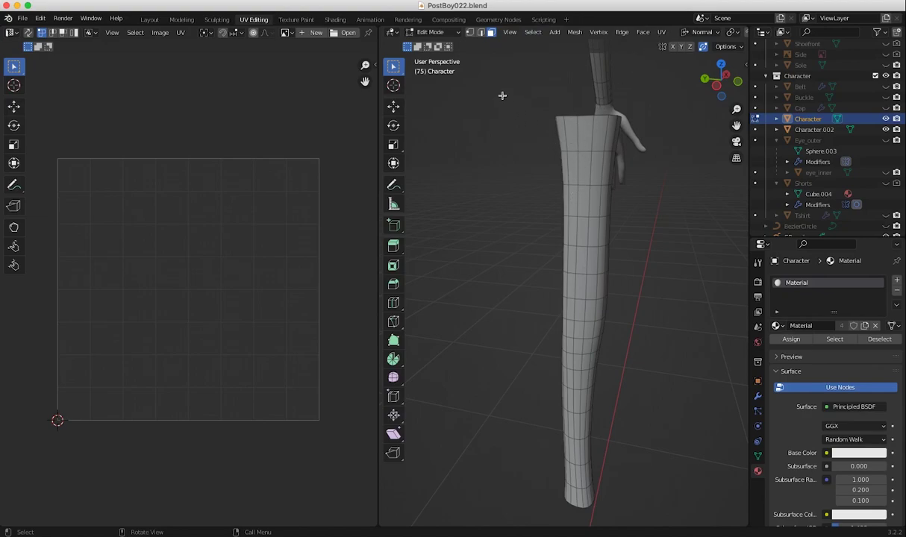
{"action": "left_click", "coordinate": [481, 32]}
{"action": "left_click", "coordinate": [578, 142]}
{"action": "left_click", "coordinate": [578, 142], "text": "alt"}
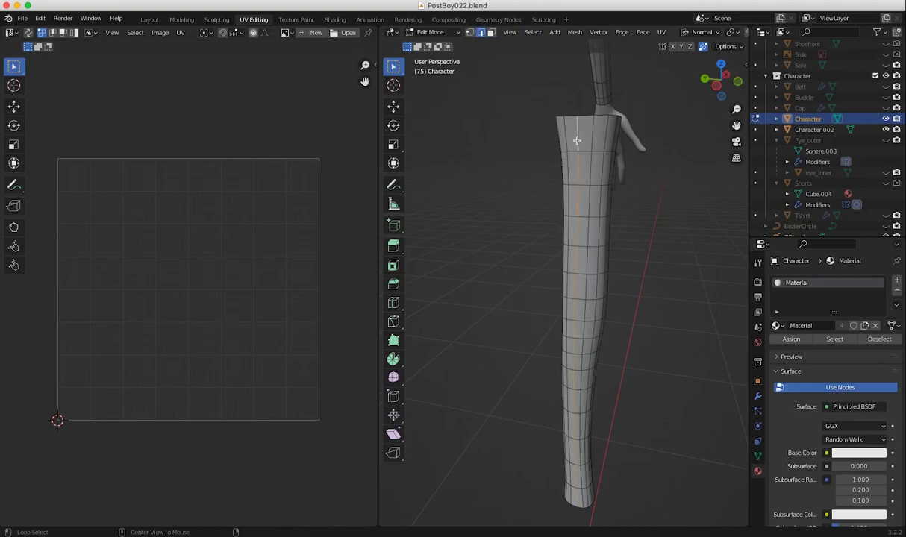
{"action": "middle_click_drag", "start_coordinate": [580, 158], "coordinate": [587, 243]}
{"action": "scroll", "coordinate": [547, 210], "scroll_direction": "up", "scroll_amount": 5}
{"action": "scroll", "coordinate": [522, 237], "scroll_direction": "down", "scroll_amount": 2}
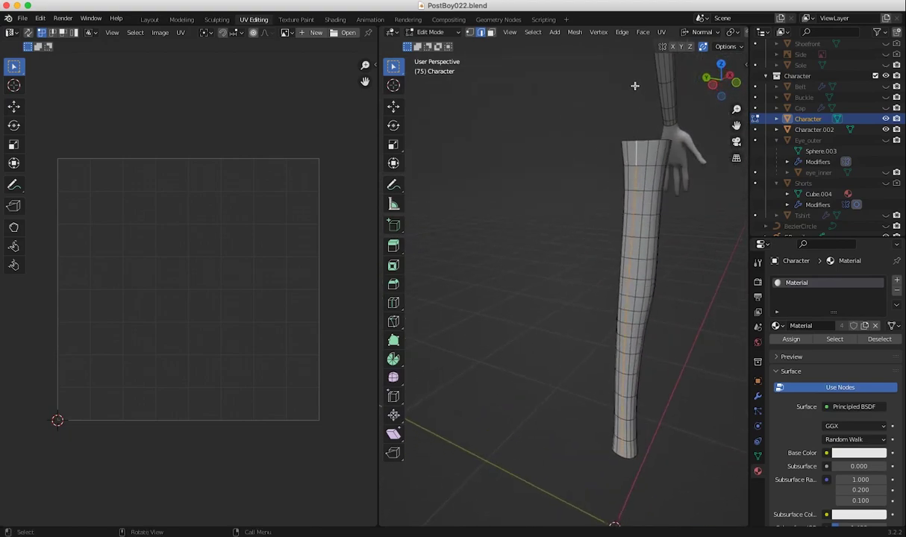
Mark the selected inner leg edge loop as a UV seam
{"action": "left_click", "coordinate": [661, 32]}
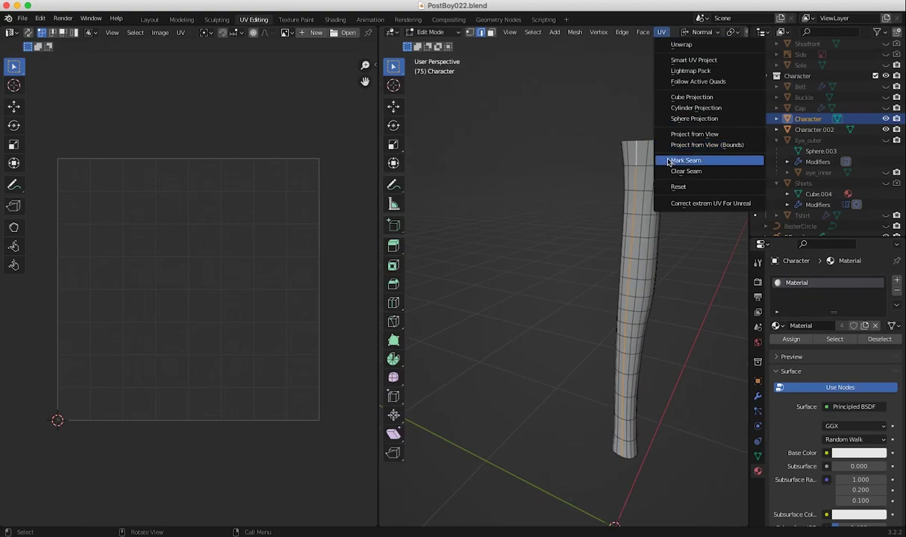
{"action": "middle_click_drag", "start_coordinate": [600, 202], "coordinate": [528, 201]}
{"action": "middle_click_drag", "start_coordinate": [551, 164], "coordinate": [600, 169]}
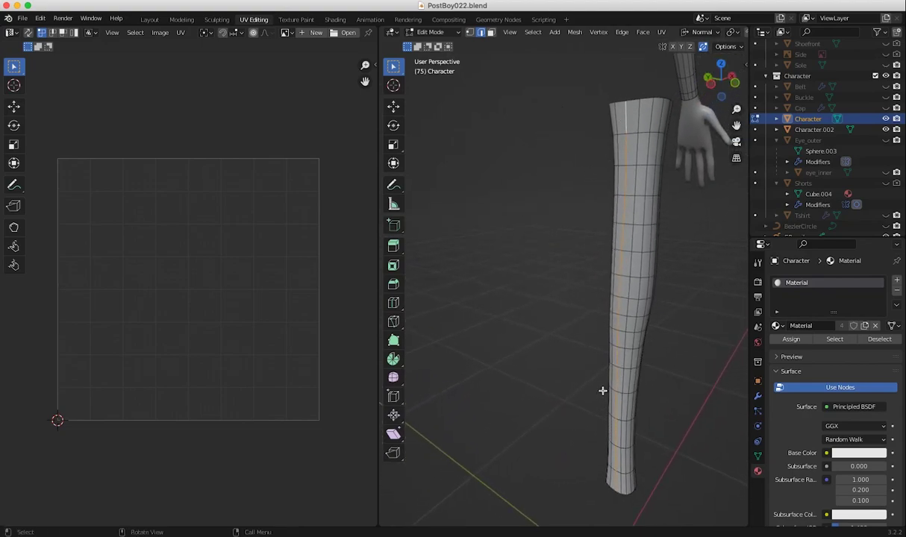
{"action": "left_click", "coordinate": [660, 33]}
{"action": "left_click", "coordinate": [661, 32]}
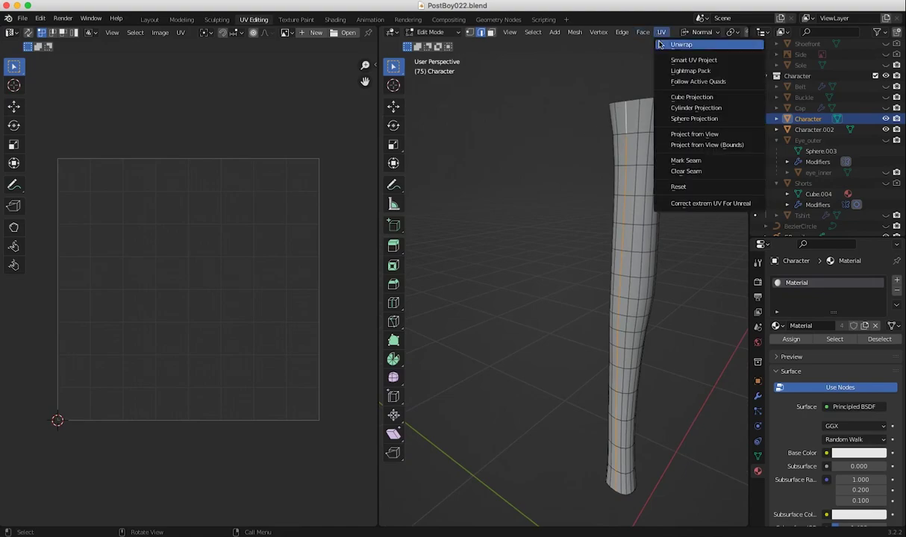
{"action": "left_click", "coordinate": [668, 161]}
{"action": "middle_click_drag", "start_coordinate": [587, 237], "coordinate": [521, 254]}
{"action": "scroll", "coordinate": [560, 267], "scroll_direction": "down", "scroll_amount": 4}
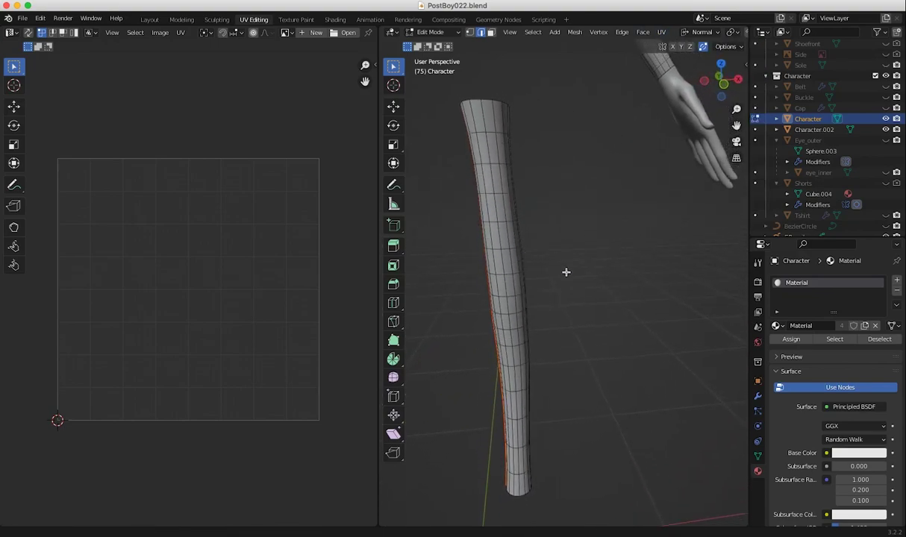
Clear the selection and select all faces linked to a leg face in front view
{"action": "middle_click_drag", "start_coordinate": [576, 265], "coordinate": [613, 300], "text": "shift"}
{"action": "key", "text": "a"}
{"action": "key", "text": "alt+a"}
{"action": "middle_click_drag", "start_coordinate": [522, 220], "coordinate": [527, 236]}
{"action": "key", "text": "KP_1"}
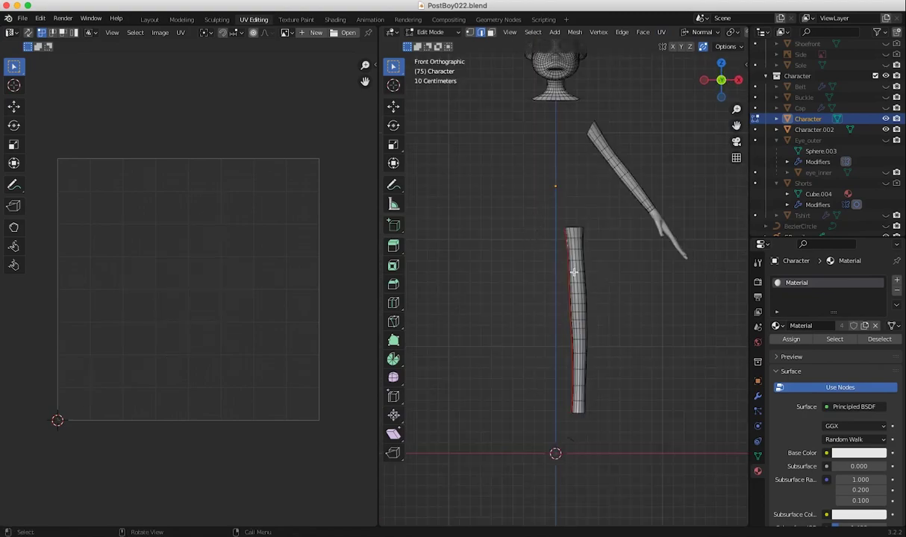
{"action": "left_click", "coordinate": [491, 33]}
{"action": "left_click", "coordinate": [576, 259]}
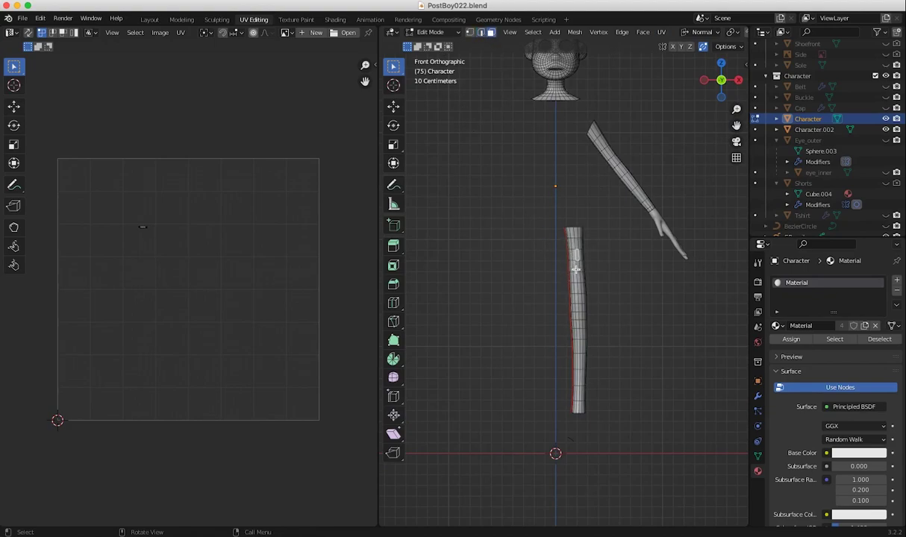
{"action": "key", "text": "ctrl+l"}
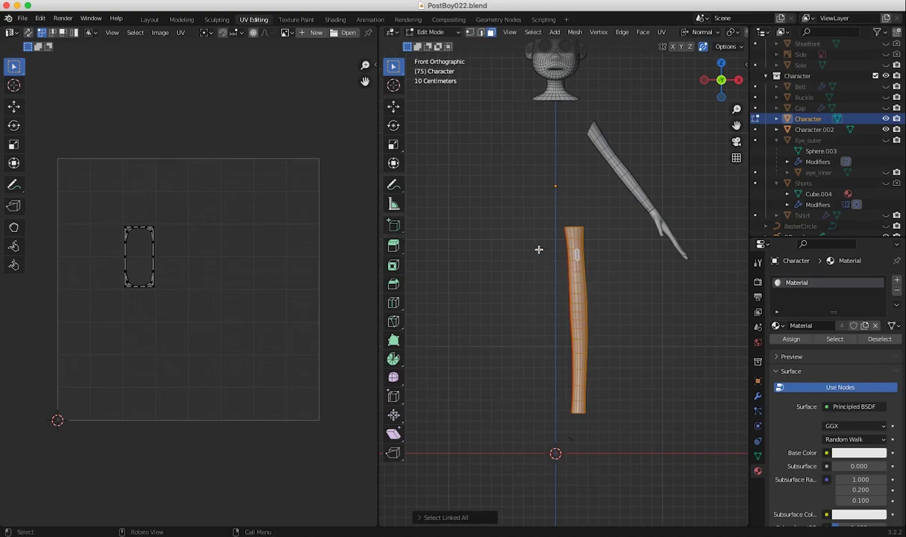
Hide all of the Character mesh's geometry except the selected leg
{"action": "scroll", "coordinate": [492, 201], "scroll_direction": "up", "scroll_amount": 6}
{"action": "scroll", "coordinate": [477, 179], "scroll_direction": "down", "scroll_amount": 7}
{"action": "scroll", "coordinate": [548, 250], "scroll_direction": "down", "scroll_amount": 1}
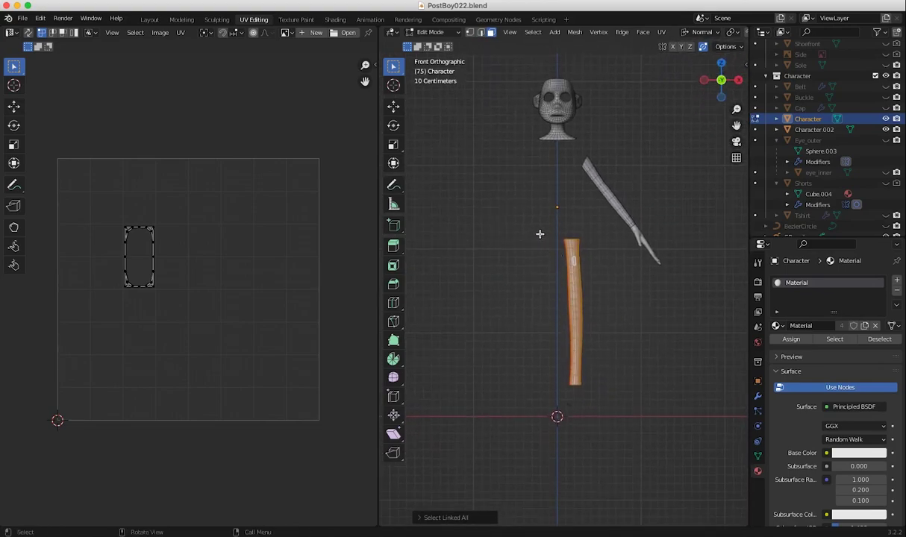
{"action": "key", "text": "shift+h"}
{"action": "middle_click_drag", "start_coordinate": [535, 206], "coordinate": [549, 232]}
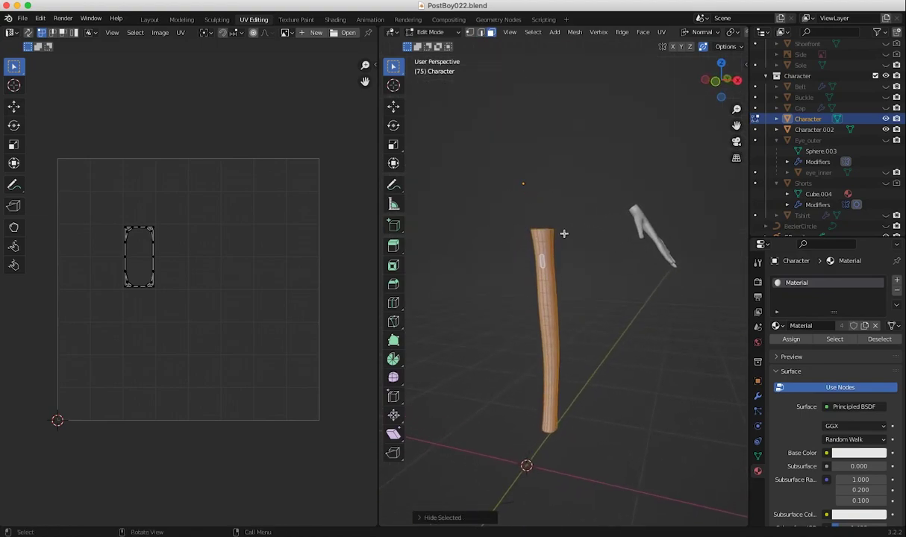
{"action": "middle_click_drag", "start_coordinate": [512, 293], "coordinate": [382, 251]}
{"action": "scroll", "coordinate": [59, 211], "scroll_direction": "up", "scroll_amount": 3}
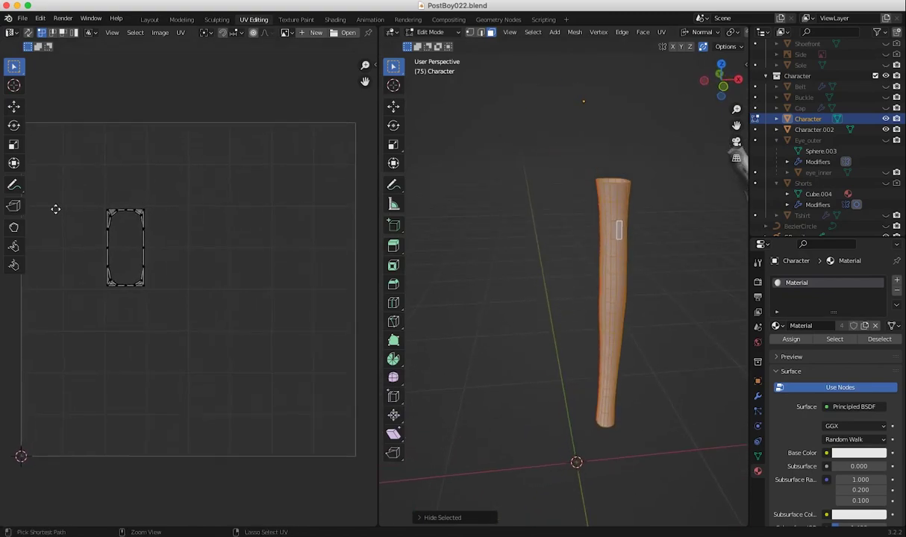
Unwrap the selected leg faces into the UV space with the Unwrap command
{"action": "middle_click_drag", "start_coordinate": [188, 281], "coordinate": [334, 388], "text": "ctrl"}
{"action": "middle_click_drag", "start_coordinate": [191, 278], "coordinate": [52, 143], "text": "shift"}
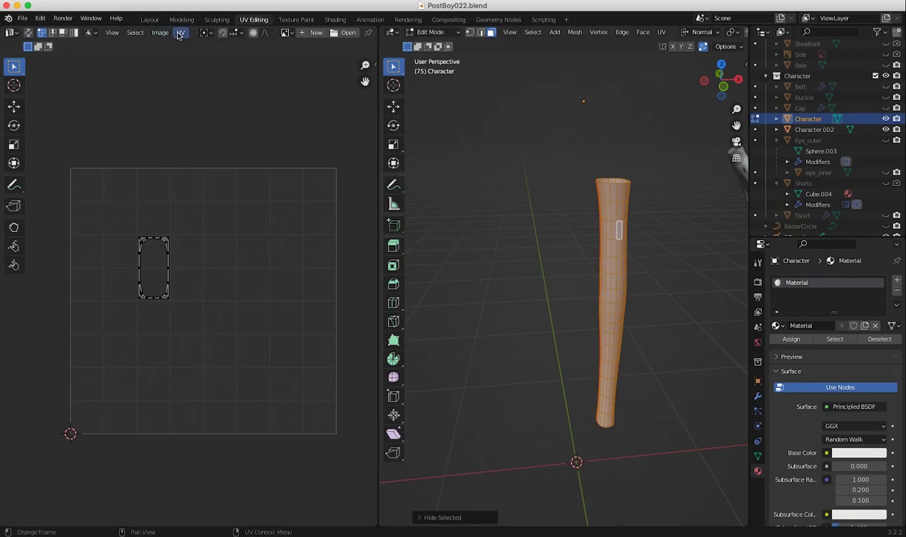
{"action": "left_click", "coordinate": [662, 33]}
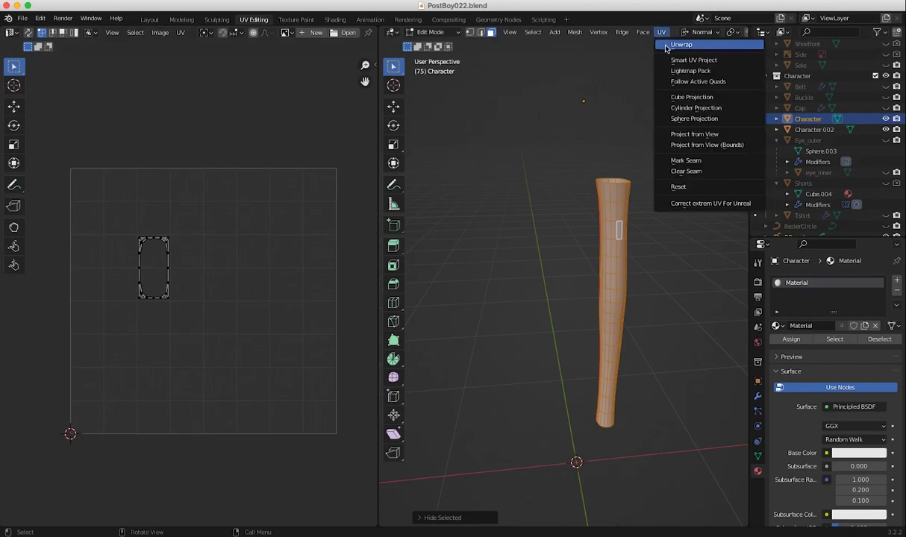
{"action": "left_click", "coordinate": [680, 45]}
{"action": "middle_click_drag", "start_coordinate": [213, 388], "coordinate": [227, 350], "text": "ctrl"}
{"action": "middle_click_drag", "start_coordinate": [220, 324], "coordinate": [201, 227]}
{"action": "scroll", "coordinate": [199, 337], "scroll_direction": "down", "scroll_amount": 1}
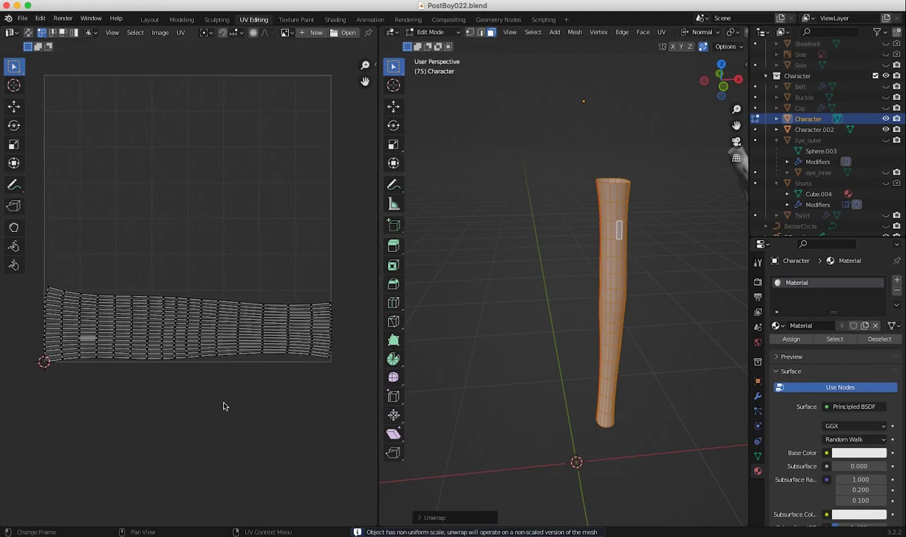
Clear the UV and mesh selections and turn on UV sync selection
{"action": "left_click_drag", "start_coordinate": [32, 272], "coordinate": [346, 429]}
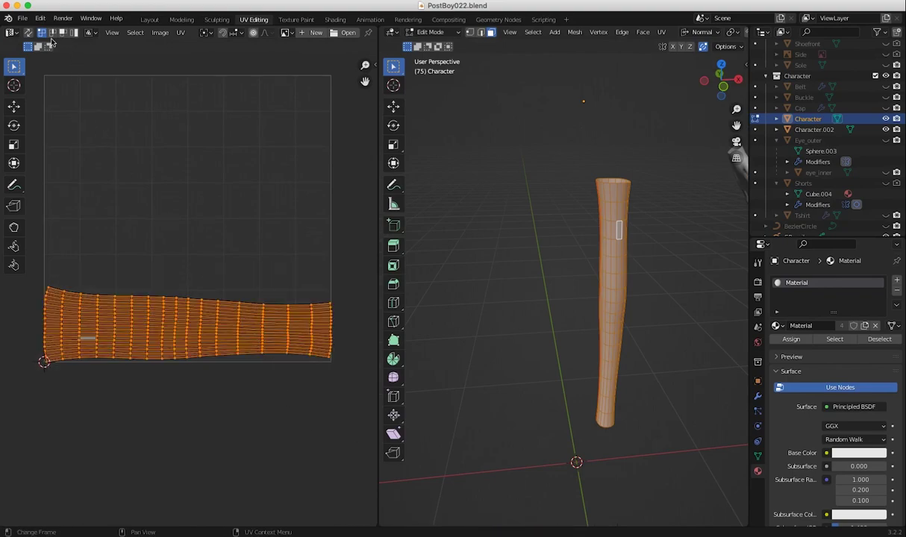
{"action": "left_click", "coordinate": [119, 207]}
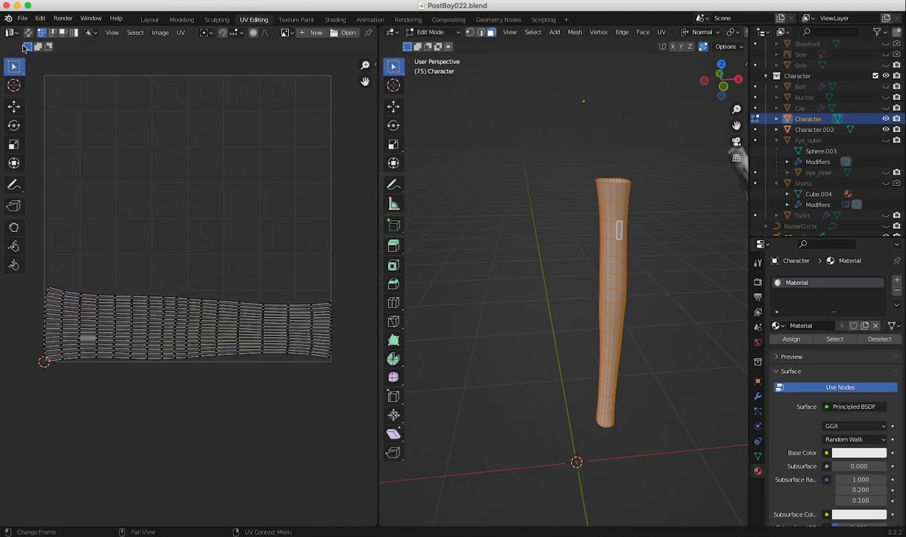
{"action": "left_click", "coordinate": [527, 287]}
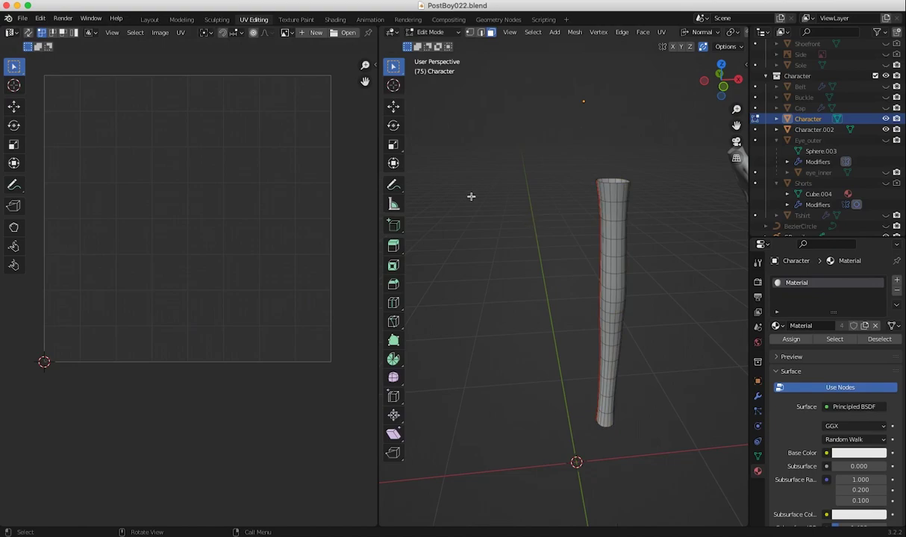
{"action": "left_click", "coordinate": [28, 33]}
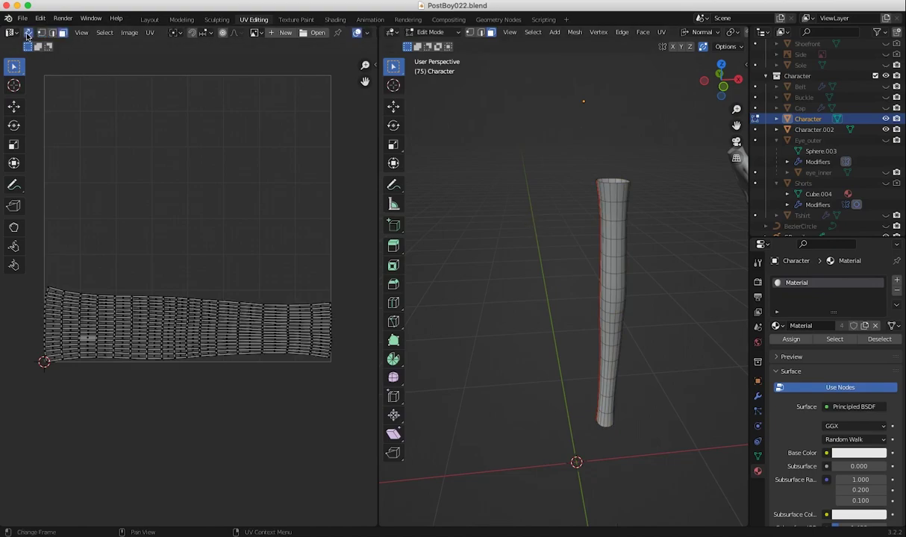
Select the leg's entire UV island, apply Minimize Stretch with a blend of 0.00, and clear the selection
{"action": "left_click_drag", "start_coordinate": [342, 397], "coordinate": [76, 105]}
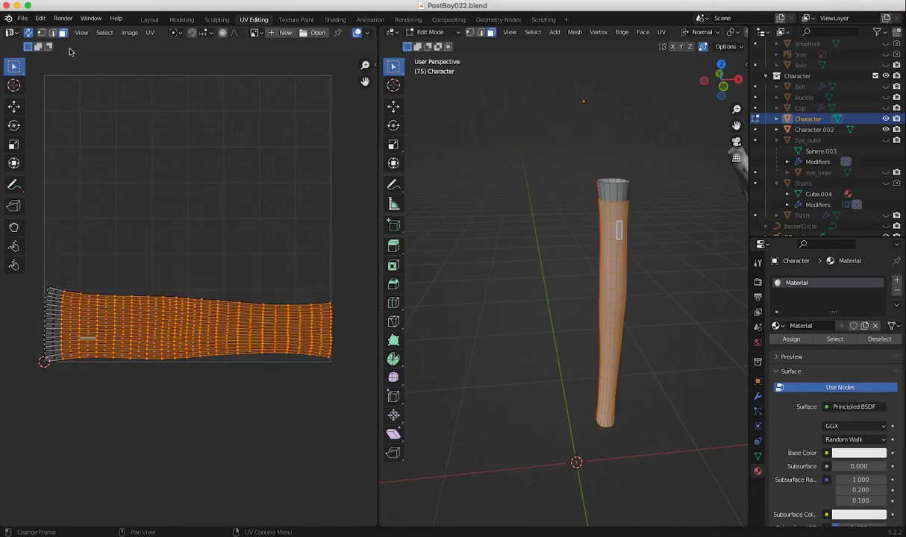
{"action": "left_click", "coordinate": [52, 271]}
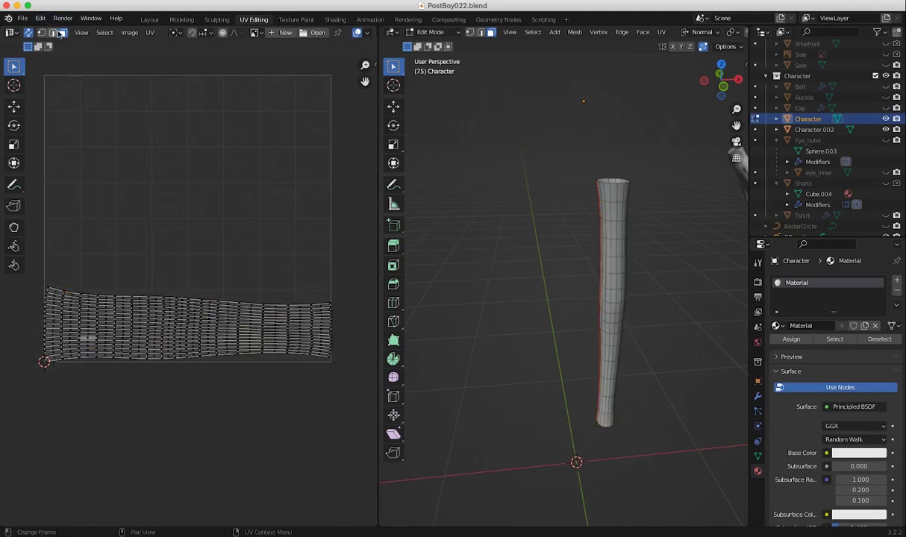
{"action": "left_click_drag", "start_coordinate": [338, 416], "coordinate": [35, 276]}
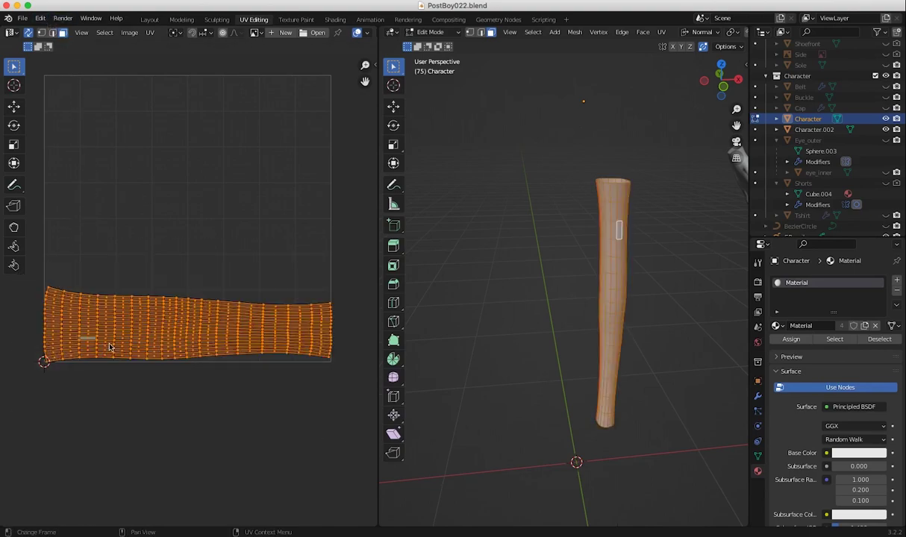
{"action": "middle_click_drag", "start_coordinate": [124, 329], "coordinate": [127, 377], "text": "ctrl"}
{"action": "middle_click_drag", "start_coordinate": [159, 377], "coordinate": [137, 334]}
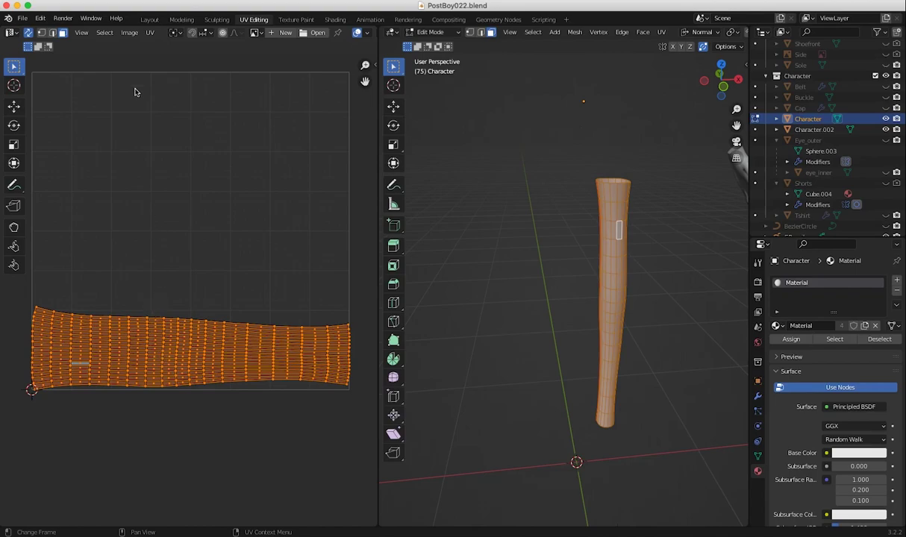
{"action": "left_click", "coordinate": [146, 32]}
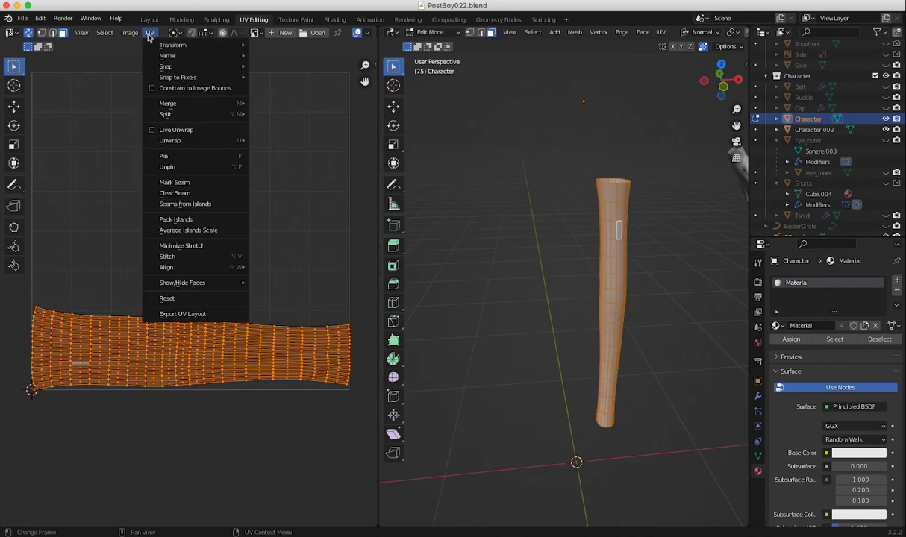
{"action": "left_click", "coordinate": [171, 247]}
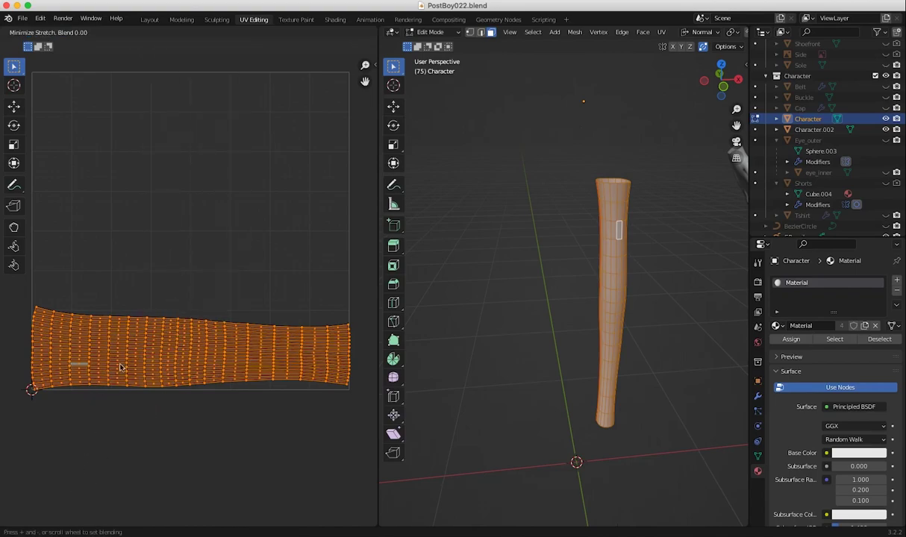
{"action": "left_click", "coordinate": [463, 300]}
{"action": "left_click", "coordinate": [463, 346]}
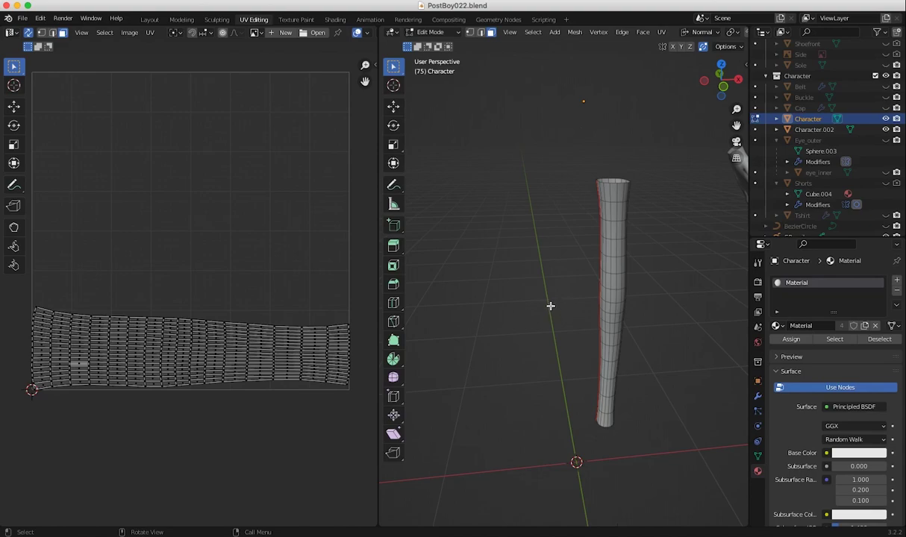
Start a new image in the UV editor and name it UV Grid
{"action": "middle_click_drag", "start_coordinate": [560, 337], "coordinate": [491, 338]}
{"action": "scroll", "coordinate": [520, 328], "scroll_direction": "up", "scroll_amount": 3}
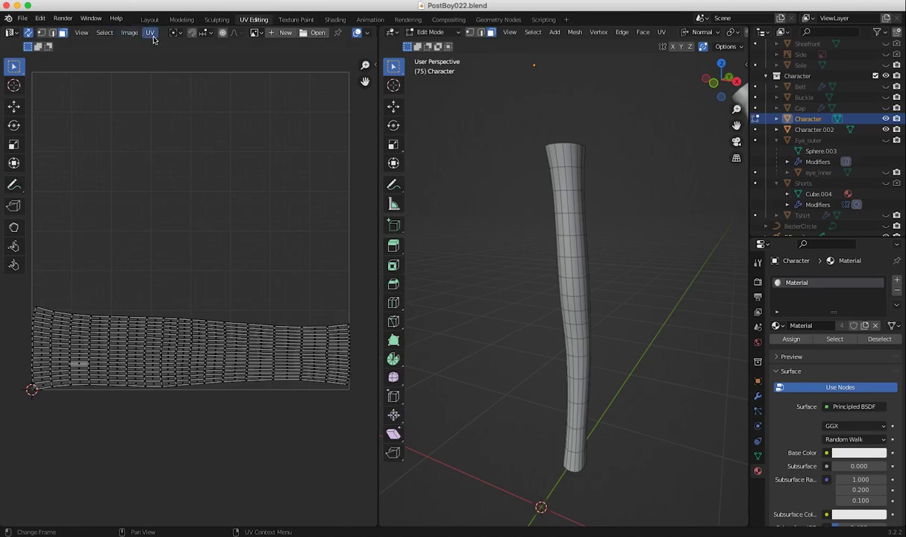
{"action": "left_click", "coordinate": [129, 33]}
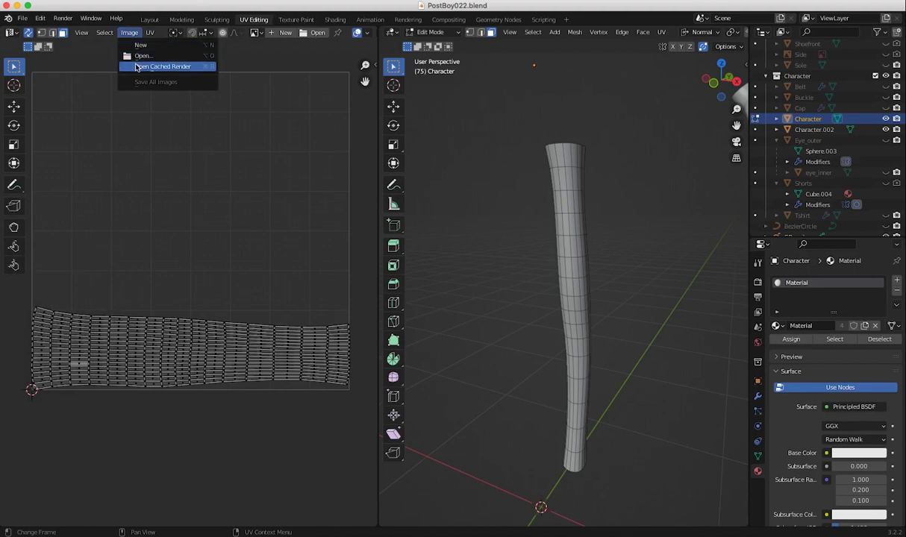
{"action": "left_click", "coordinate": [150, 33]}
{"action": "mouse_move", "coordinate": [129, 33]}
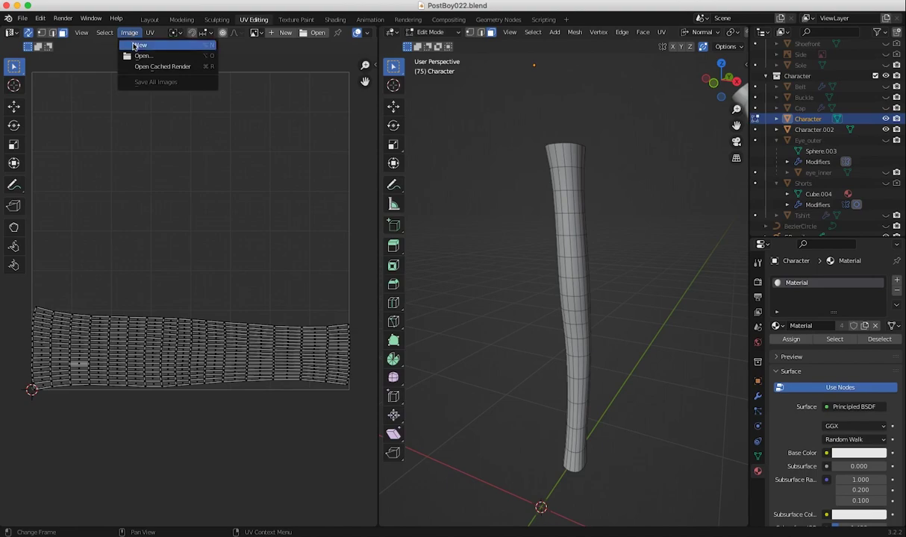
{"action": "left_click", "coordinate": [136, 46]}
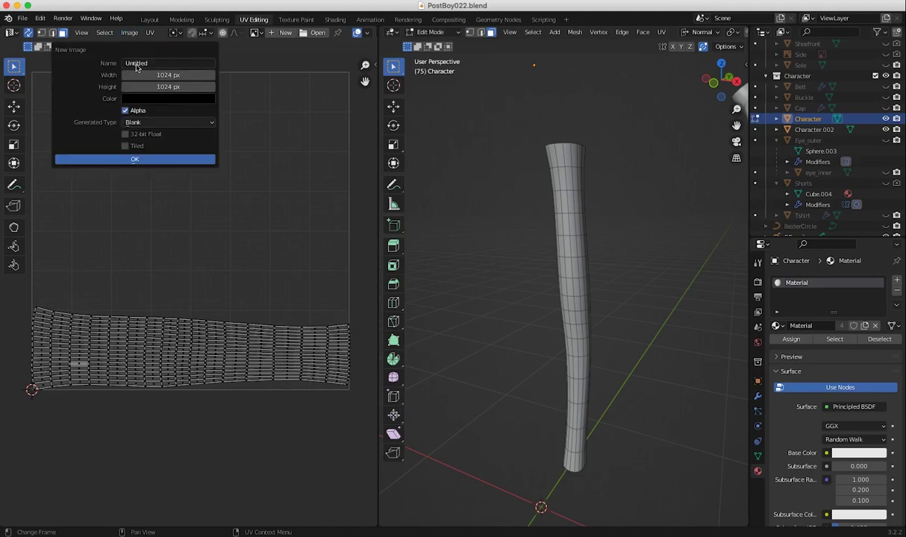
{"action": "left_click", "coordinate": [150, 63]}
{"action": "type", "text": "UV Grid"}
Set the new image's generated type to UV Grid and create it at 1024 by 1024 px
{"action": "left_click", "coordinate": [137, 124]}
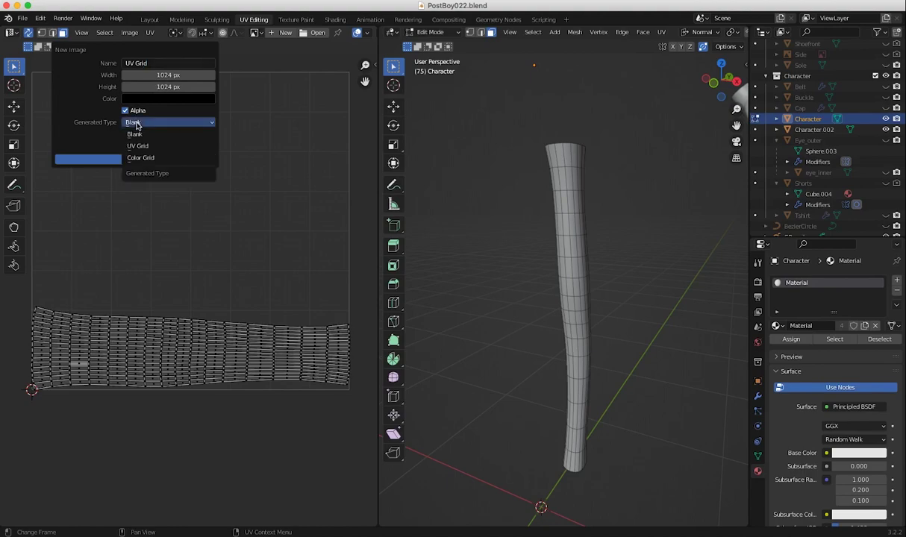
{"action": "left_click", "coordinate": [135, 125]}
{"action": "left_click", "coordinate": [135, 124]}
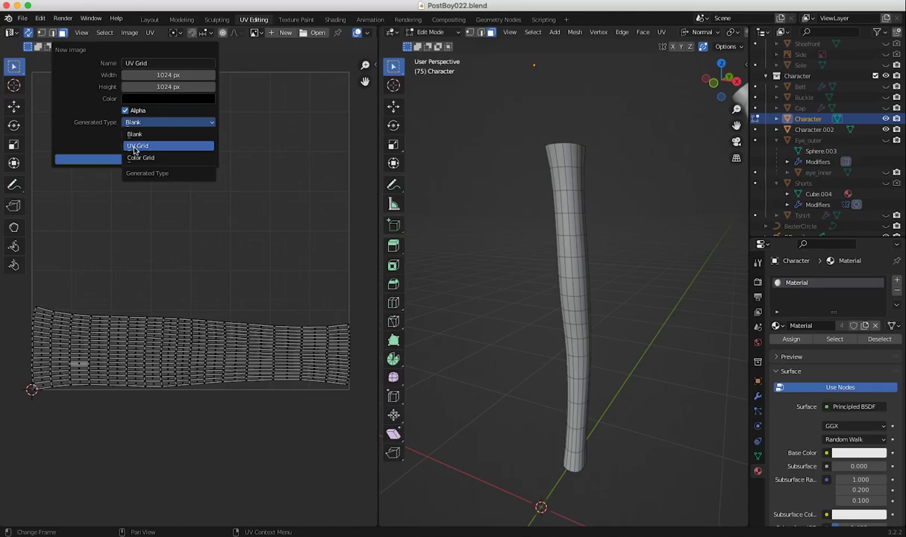
{"action": "left_click", "coordinate": [134, 147]}
{"action": "left_click", "coordinate": [134, 156]}
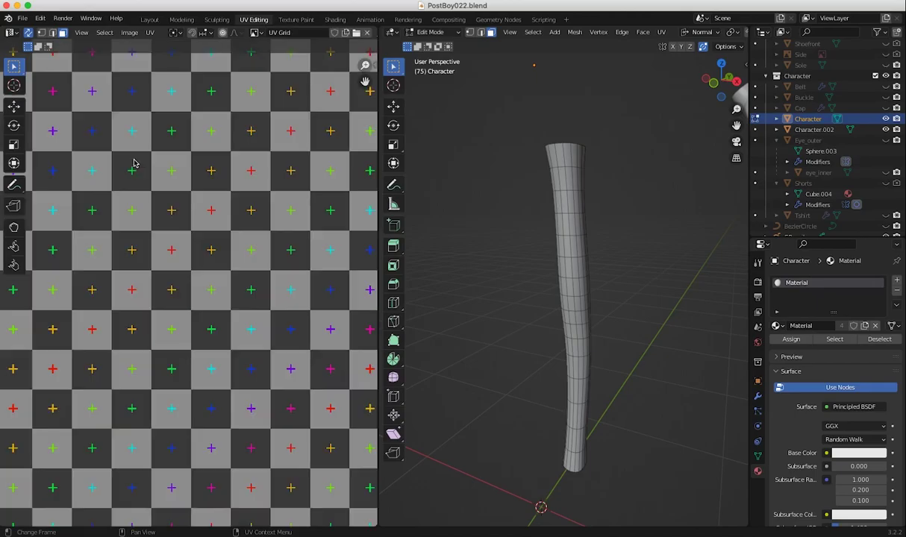
{"action": "middle_click_drag", "start_coordinate": [234, 296], "coordinate": [383, 416], "text": "ctrl"}
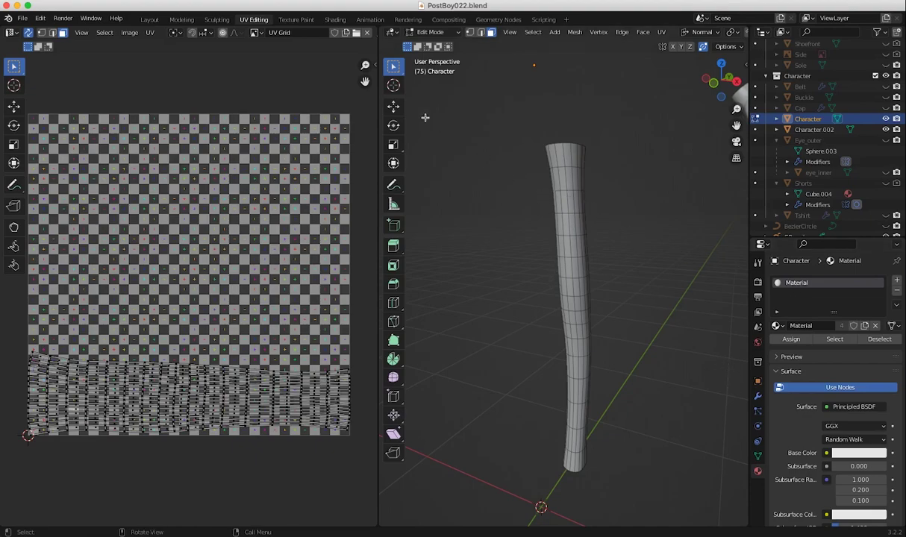
Switch to the Shading workspace and display the Character object's material settings
{"action": "left_click", "coordinate": [335, 19]}
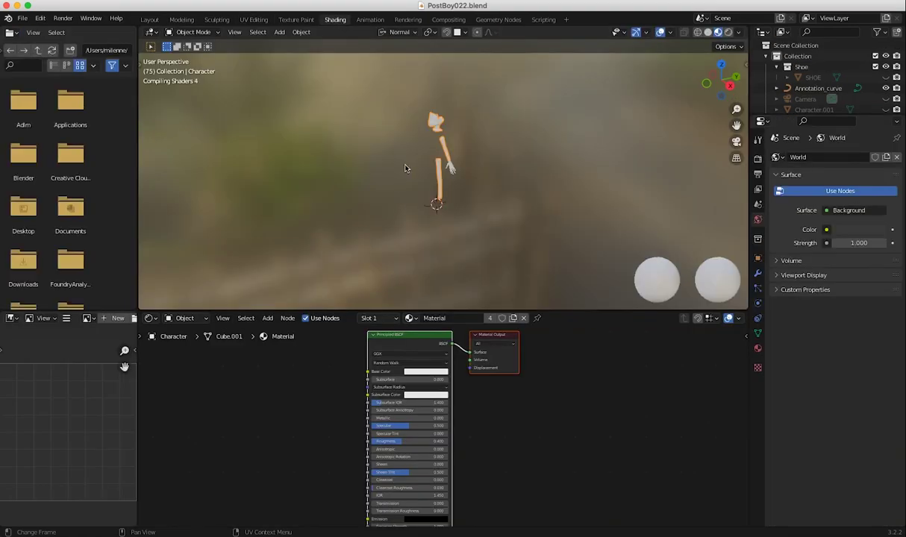
{"action": "left_click", "coordinate": [406, 184]}
{"action": "middle_click_drag", "start_coordinate": [419, 188], "coordinate": [382, 179]}
{"action": "middle_click_drag", "start_coordinate": [383, 179], "coordinate": [375, 245], "text": "shift"}
{"action": "mouse_move", "coordinate": [391, 241]}
{"action": "middle_mouse_down", "text": "ctrl"}
{"action": "mouse_move", "coordinate": [424, 244]}
{"action": "mouse_move", "coordinate": [344, 225]}
{"action": "mouse_move", "coordinate": [411, 230]}
{"action": "mouse_move", "coordinate": [360, 220]}
{"action": "mouse_move", "coordinate": [394, 236]}
{"action": "mouse_move", "coordinate": [375, 240]}
{"action": "middle_mouse_up", "text": "ctrl"}
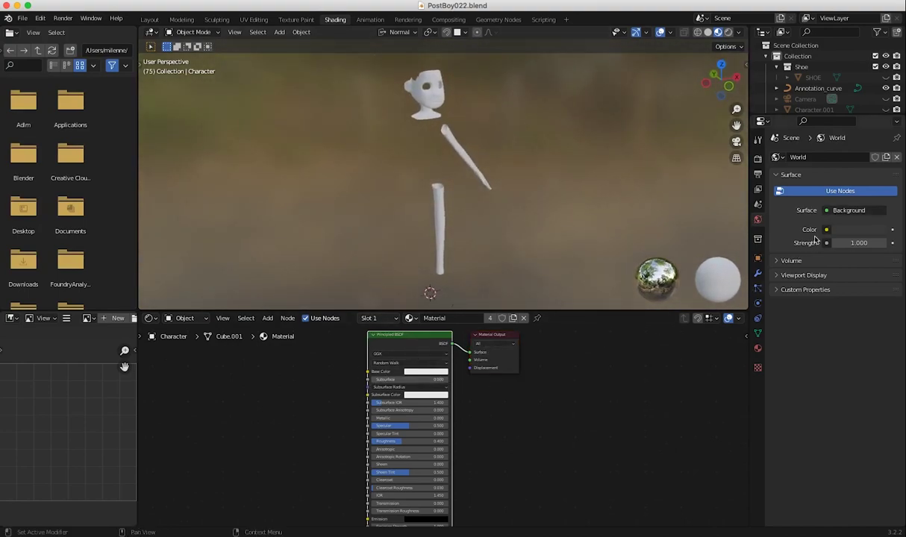
{"action": "left_click", "coordinate": [757, 348]}
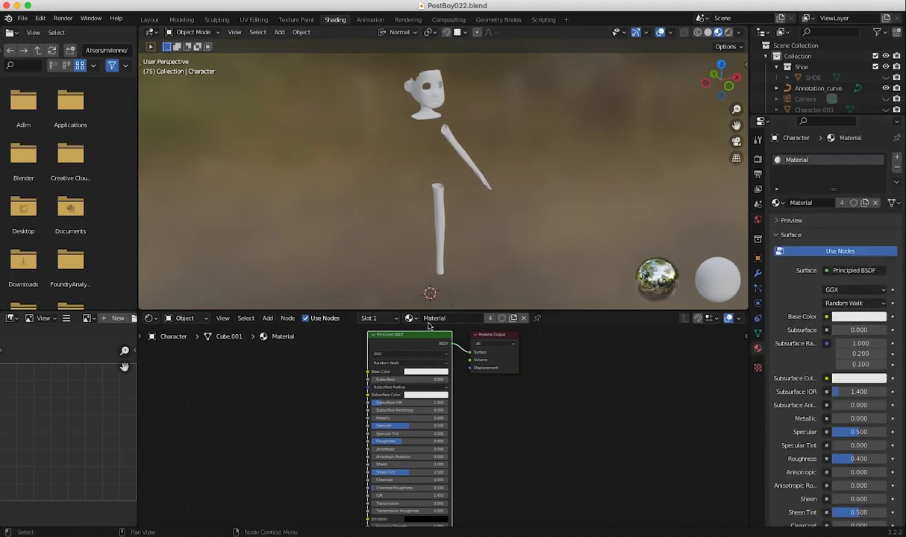
Spread the Principled BSDF and Material Output nodes apart, leaving free space before the shader's inputs
{"action": "left_click_drag", "start_coordinate": [498, 337], "coordinate": [606, 385]}
{"action": "left_click_drag", "start_coordinate": [422, 336], "coordinate": [479, 346]}
{"action": "middle_click_drag", "start_coordinate": [474, 384], "coordinate": [516, 403]}
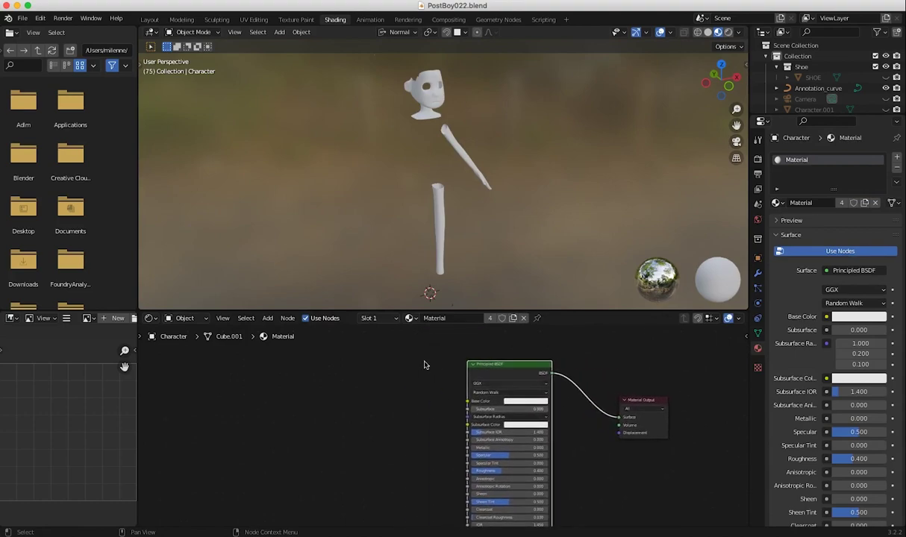
{"action": "left_click", "coordinate": [827, 318]}
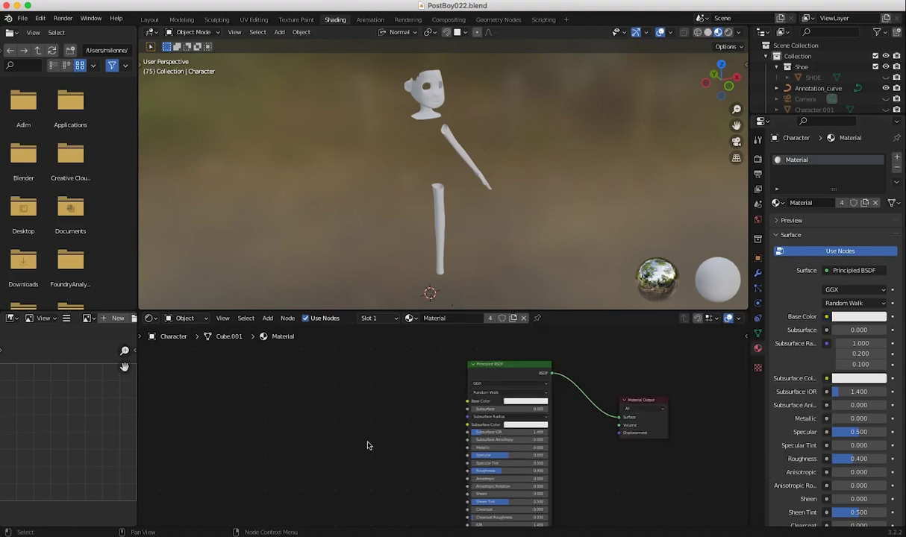
Add an Image Texture node and place it on the input side of the Principled BSDF node
{"action": "left_click", "coordinate": [268, 318]}
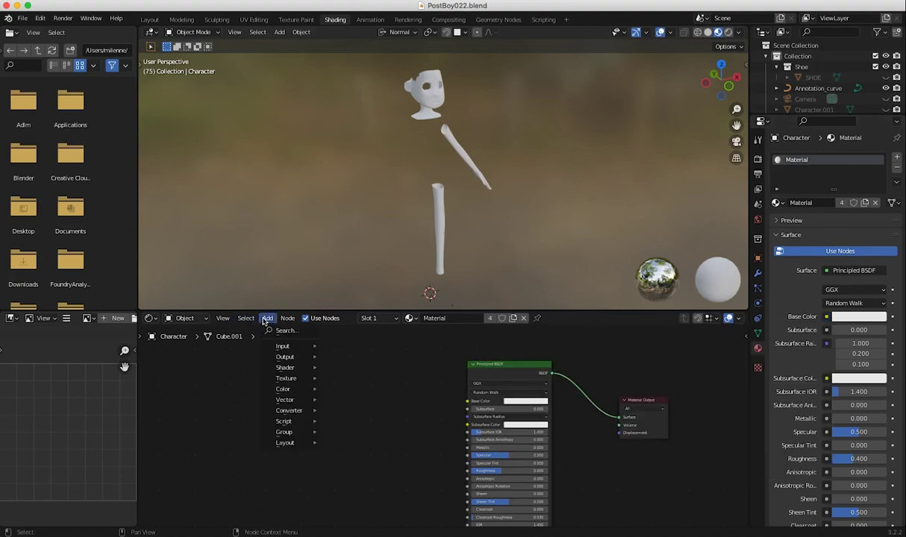
{"action": "left_click", "coordinate": [273, 330]}
{"action": "type", "text": "imag"}
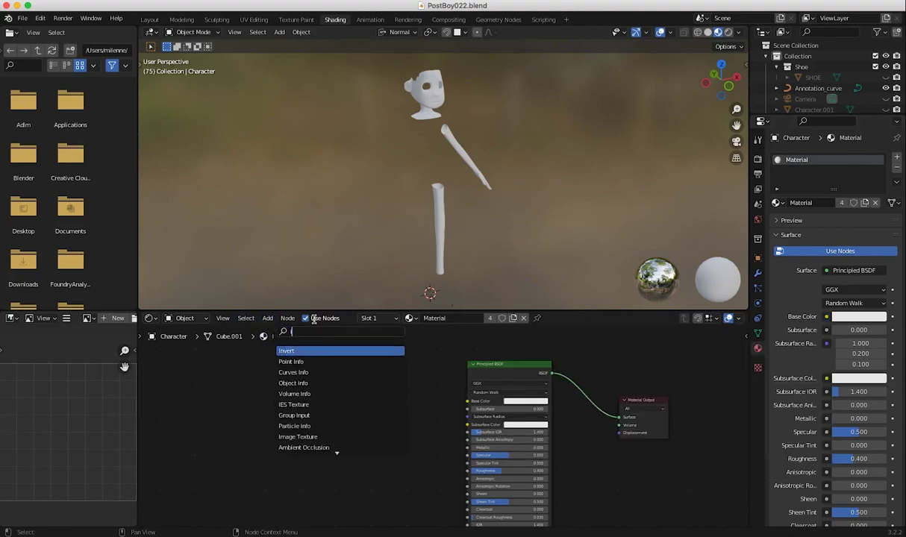
{"action": "key", "text": "Return"}
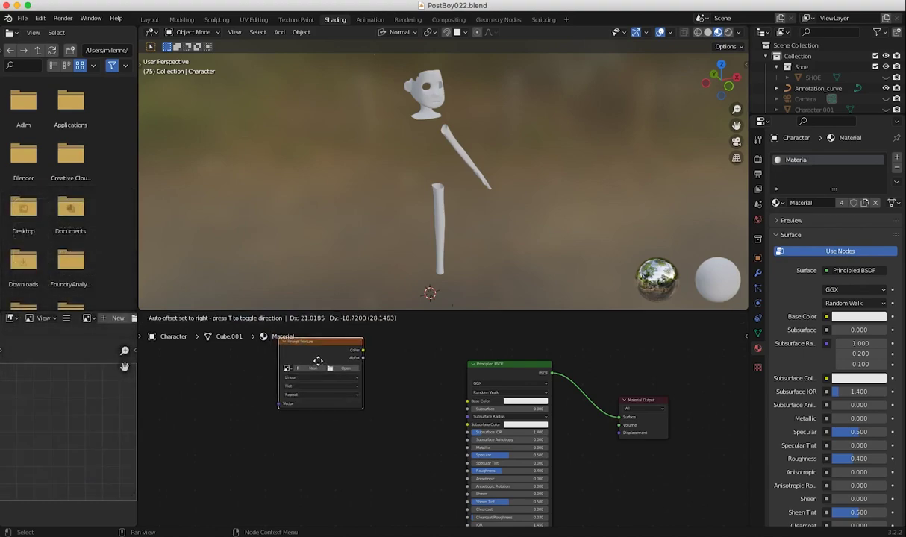
{"action": "left_click", "coordinate": [345, 417]}
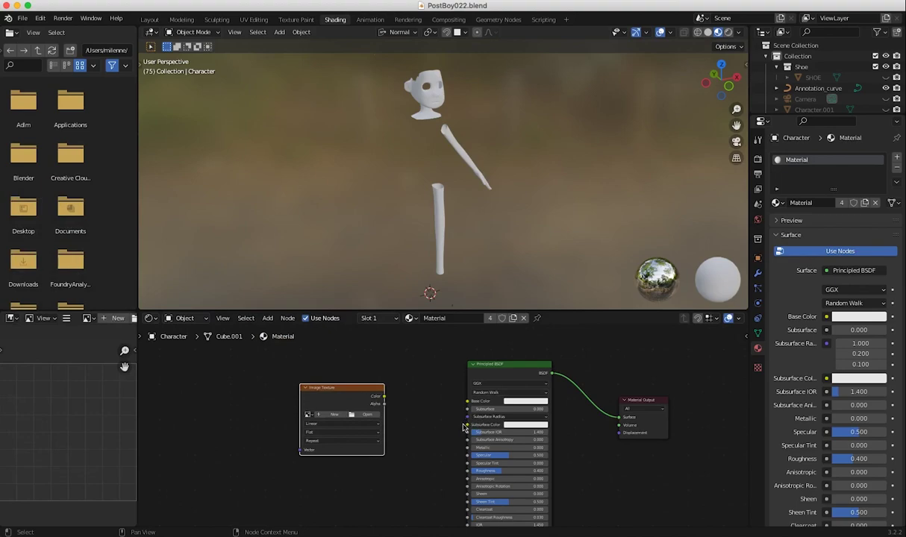
Assign the UV Grid image to the texture node and connect its Color output to the Principled BSDF's Base Color
{"action": "scroll", "coordinate": [451, 425], "scroll_direction": "up", "scroll_amount": 3}
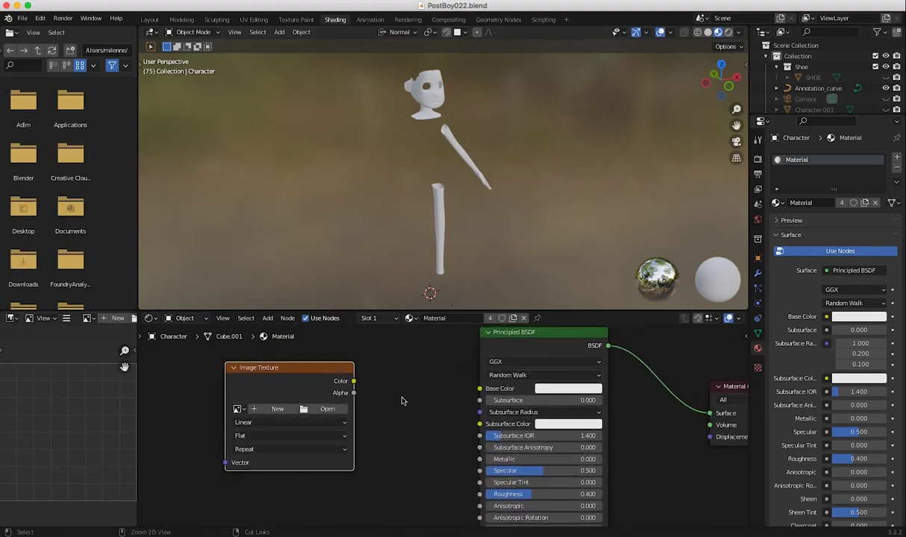
{"action": "left_click", "coordinate": [238, 409]}
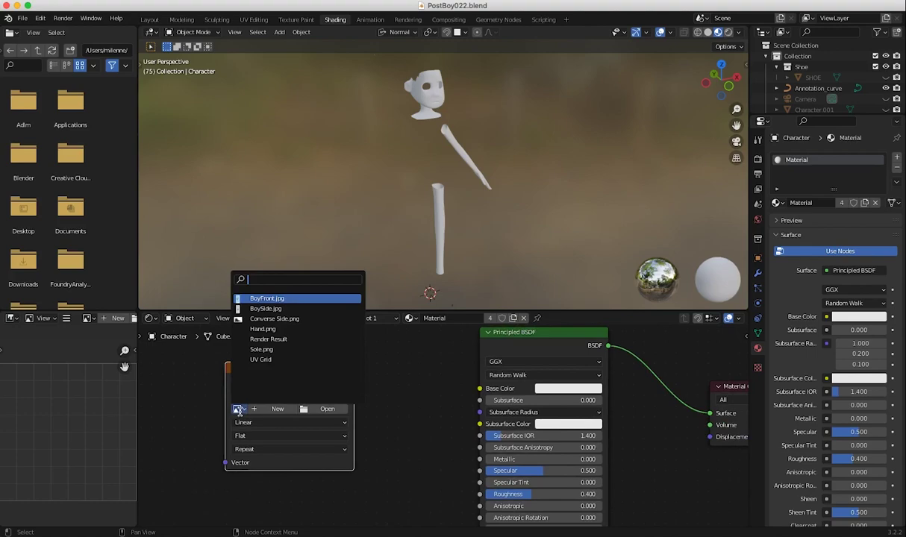
{"action": "left_click", "coordinate": [262, 360]}
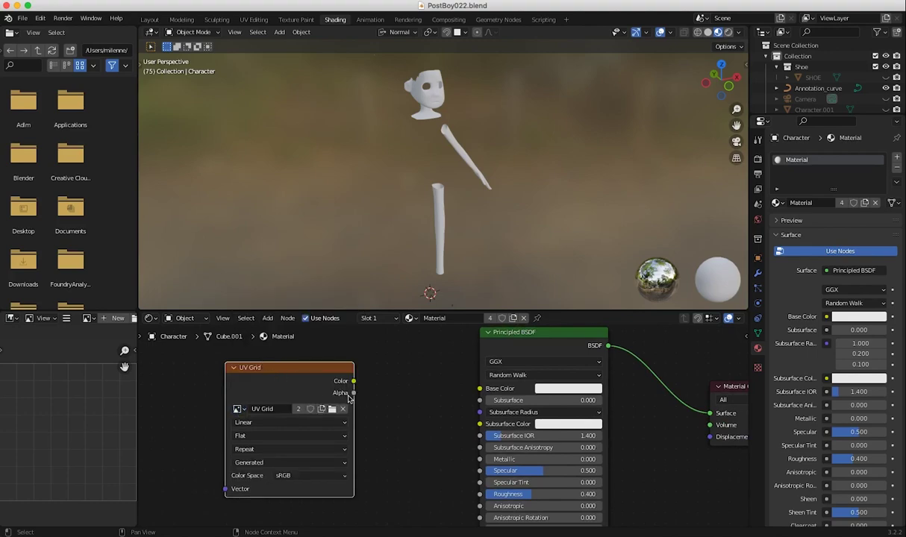
{"action": "left_click_drag", "start_coordinate": [353, 380], "coordinate": [480, 389]}
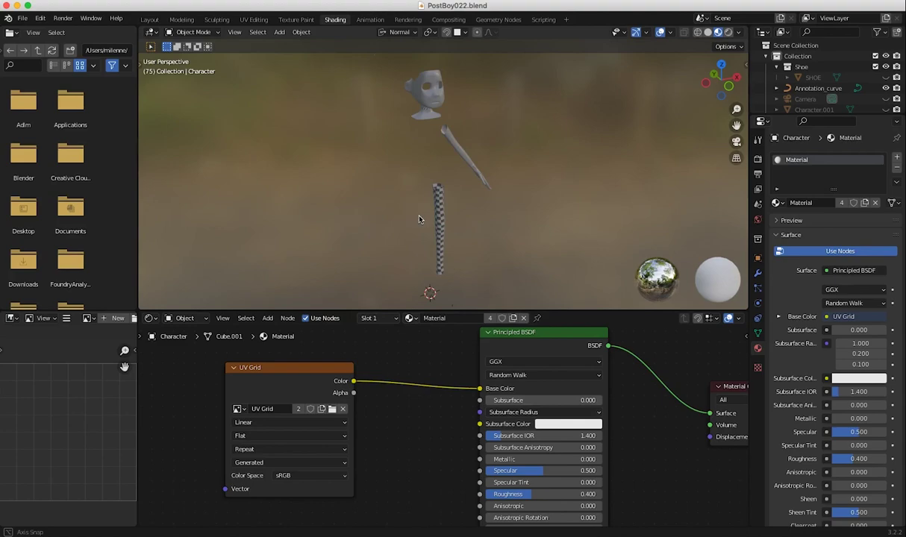
Examine the checker pattern on the leg from several angles for stretching or distortion
{"action": "scroll", "coordinate": [418, 220], "scroll_direction": "up", "scroll_amount": 10}
{"action": "scroll", "coordinate": [429, 149], "scroll_direction": "down", "scroll_amount": 5}
{"action": "mouse_move", "coordinate": [326, 159]}
{"action": "middle_mouse_down"}
{"action": "mouse_move", "coordinate": [452, 168]}
{"action": "mouse_move", "coordinate": [489, 188]}
{"action": "mouse_move", "coordinate": [401, 146]}
{"action": "middle_mouse_up"}
{"action": "scroll", "coordinate": [401, 145], "scroll_direction": "up", "scroll_amount": 10}
{"action": "middle_click_drag", "start_coordinate": [344, 116], "coordinate": [442, 243]}
{"action": "middle_click_drag", "start_coordinate": [355, 198], "coordinate": [330, 116], "text": "ctrl"}
{"action": "scroll", "coordinate": [332, 117], "scroll_direction": "up", "scroll_amount": 4}
{"action": "scroll", "coordinate": [343, 123], "scroll_direction": "down", "scroll_amount": 8}
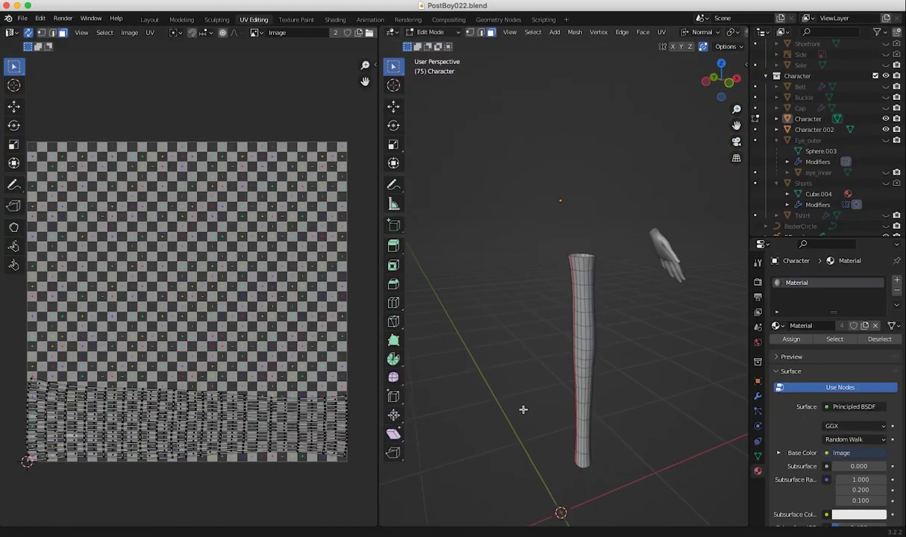
Reveal the hidden geometry of the Character mesh in the UV Editing workspace and clear the selection
{"action": "middle_click_drag", "start_coordinate": [523, 409], "coordinate": [476, 346]}
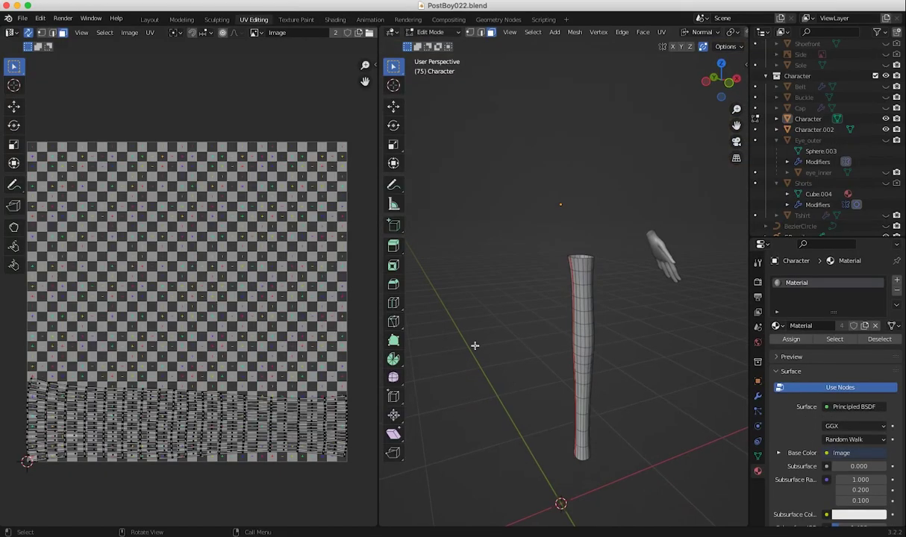
{"action": "key", "text": "alt+h"}
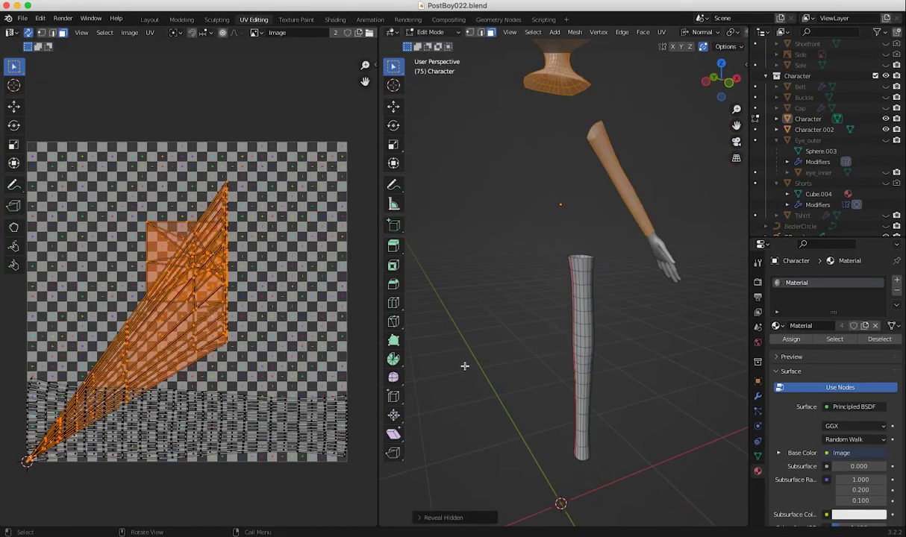
{"action": "middle_click_drag", "start_coordinate": [491, 319], "coordinate": [518, 325]}
{"action": "key", "text": "alt+a"}
{"action": "scroll", "coordinate": [522, 315], "scroll_direction": "up", "scroll_amount": 4}
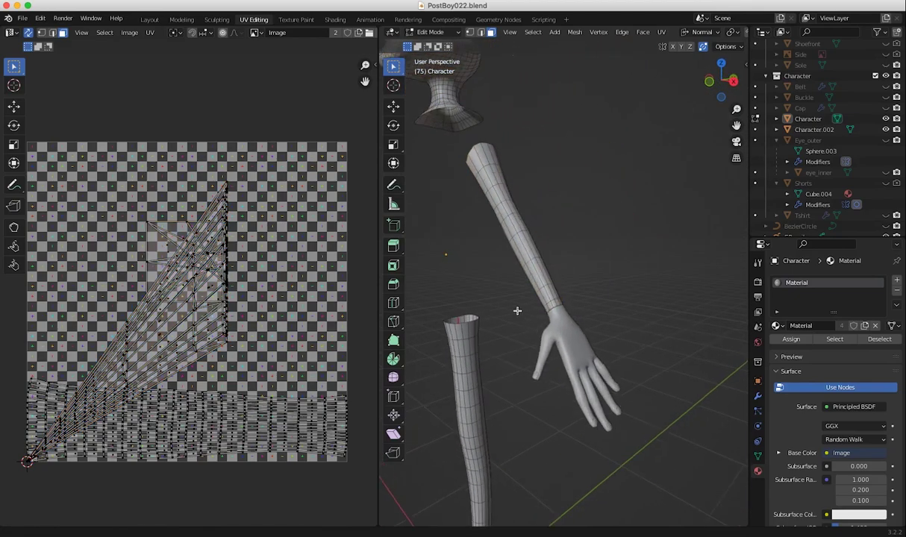
In Object Mode, join the separate hand object to the Character mesh, keeping Character as the active object
{"action": "middle_click_drag", "start_coordinate": [479, 275], "coordinate": [550, 335]}
{"action": "scroll", "coordinate": [554, 342], "scroll_direction": "down", "scroll_amount": 7}
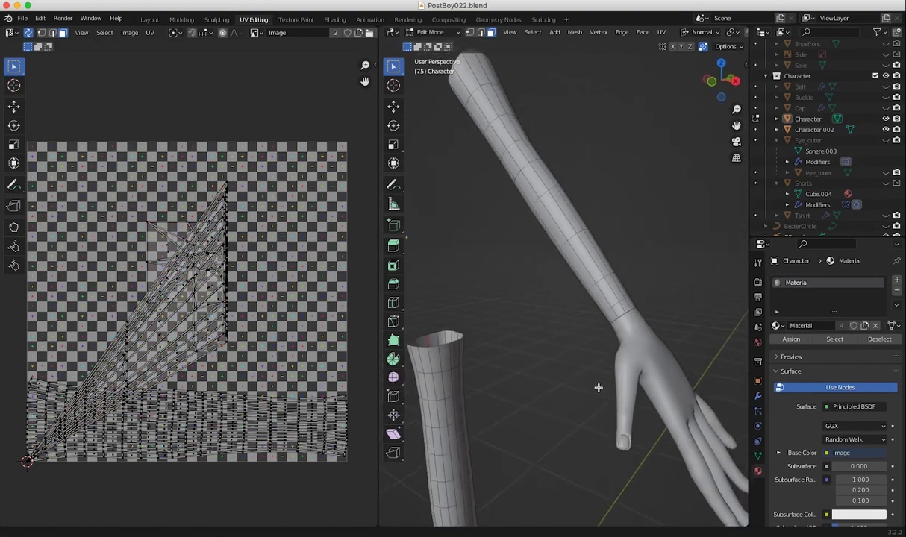
{"action": "middle_click_drag", "start_coordinate": [509, 334], "coordinate": [582, 325], "text": "shift"}
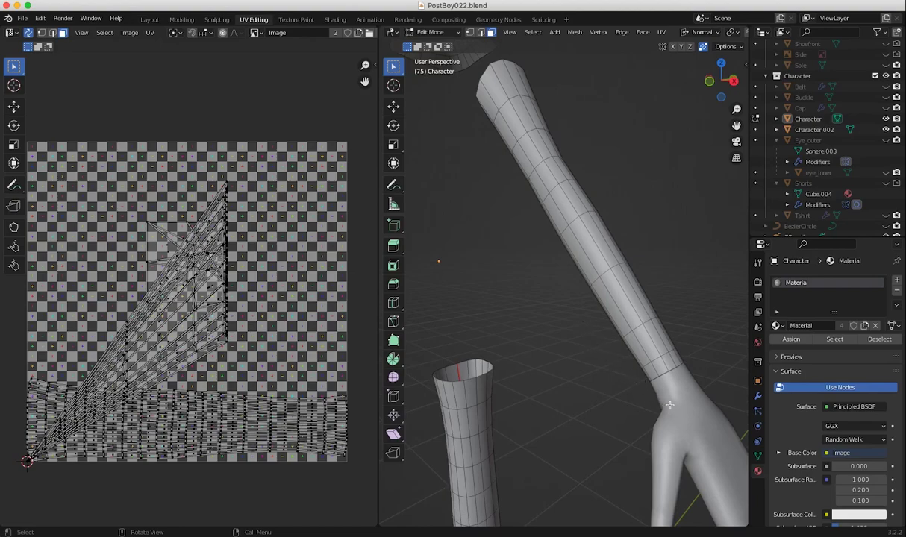
{"action": "left_click", "coordinate": [408, 33]}
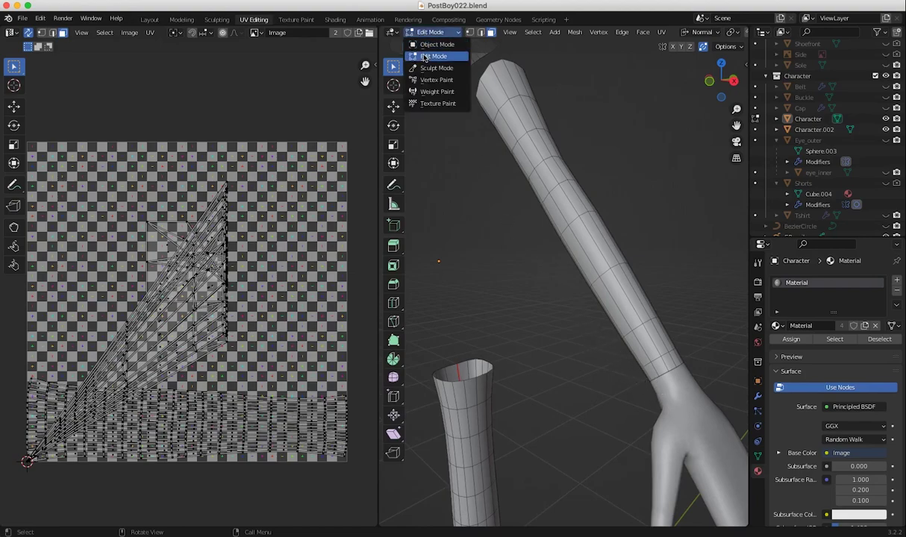
{"action": "left_click", "coordinate": [436, 35]}
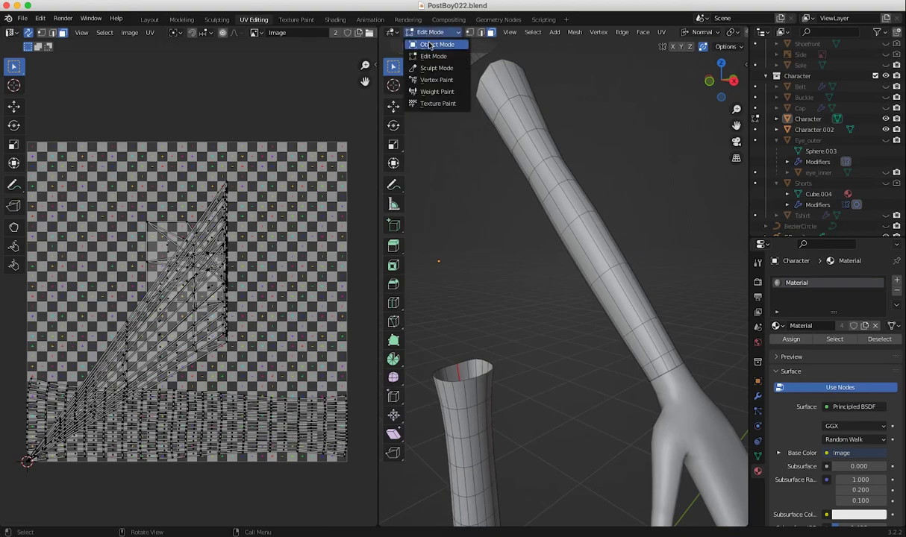
{"action": "left_click", "coordinate": [434, 42]}
{"action": "left_click", "coordinate": [662, 375]}
{"action": "left_click", "coordinate": [647, 340], "text": "shift"}
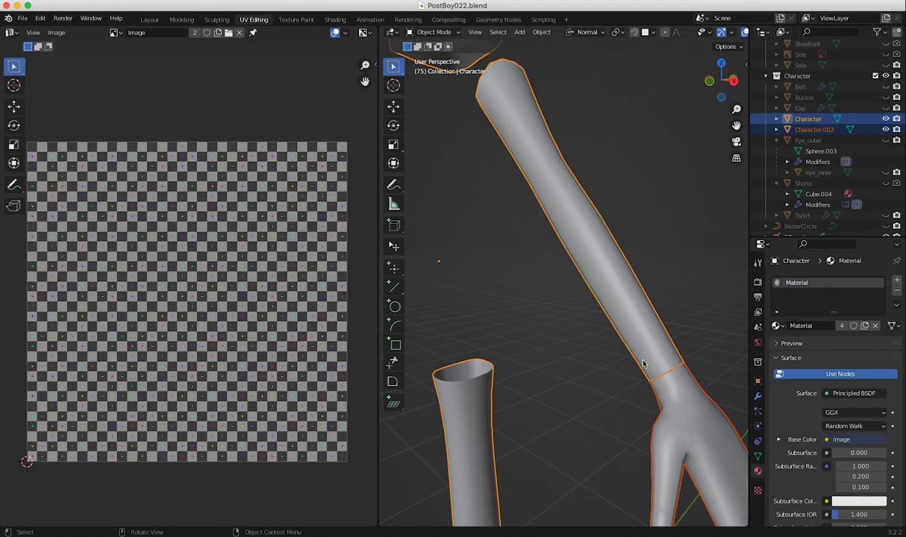
{"action": "right_click", "coordinate": [647, 345]}
{"action": "left_click", "coordinate": [619, 355]}
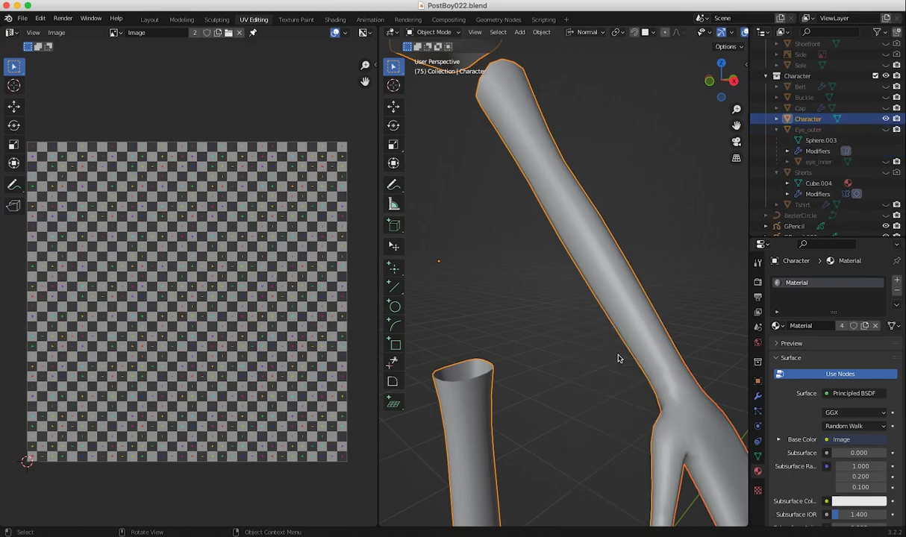
{"action": "left_click", "coordinate": [604, 367]}
In Edit Mode with vertex selection, merge all the Character mesh's vertices by distance at 0.0001 m to weld the hand to the arm
{"action": "middle_click_drag", "start_coordinate": [608, 371], "coordinate": [509, 283], "text": "shift"}
{"action": "left_click", "coordinate": [422, 33]}
{"action": "left_click", "coordinate": [442, 55]}
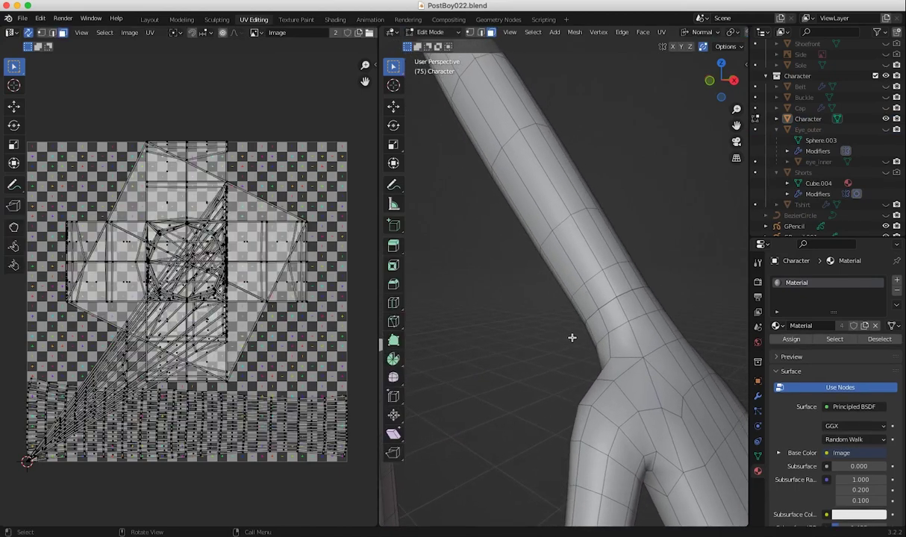
{"action": "left_click", "coordinate": [470, 34]}
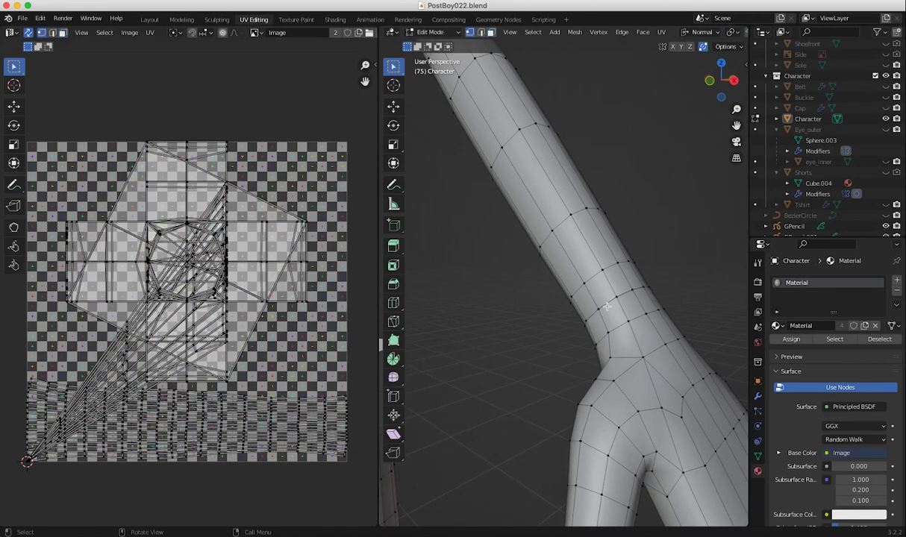
{"action": "left_click_drag", "start_coordinate": [685, 276], "coordinate": [610, 296]}
{"action": "key", "text": "a"}
{"action": "left_click", "coordinate": [575, 32]}
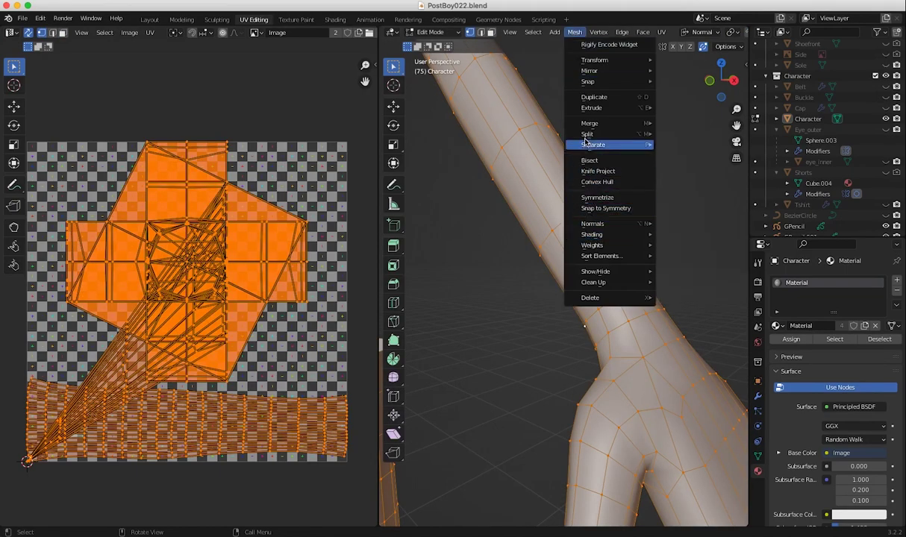
{"action": "mouse_move", "coordinate": [597, 123]}
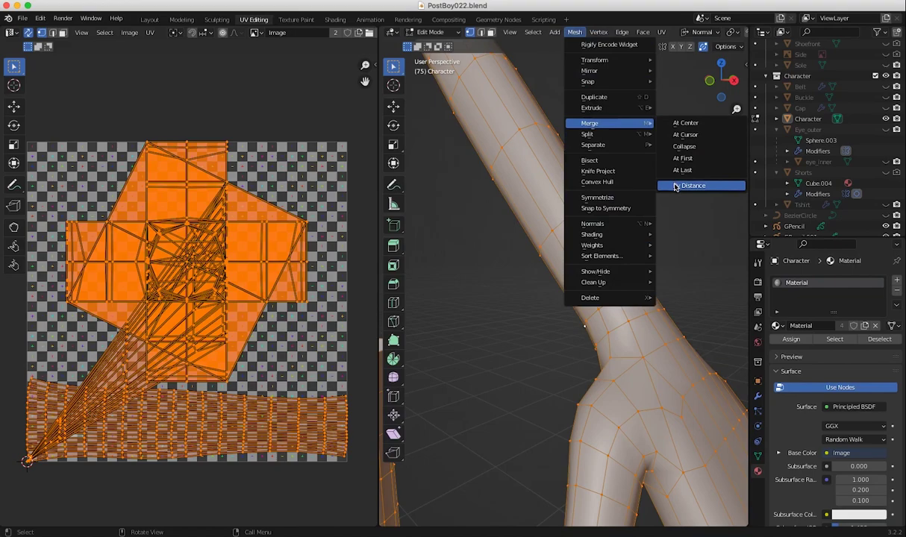
{"action": "left_click", "coordinate": [675, 186]}
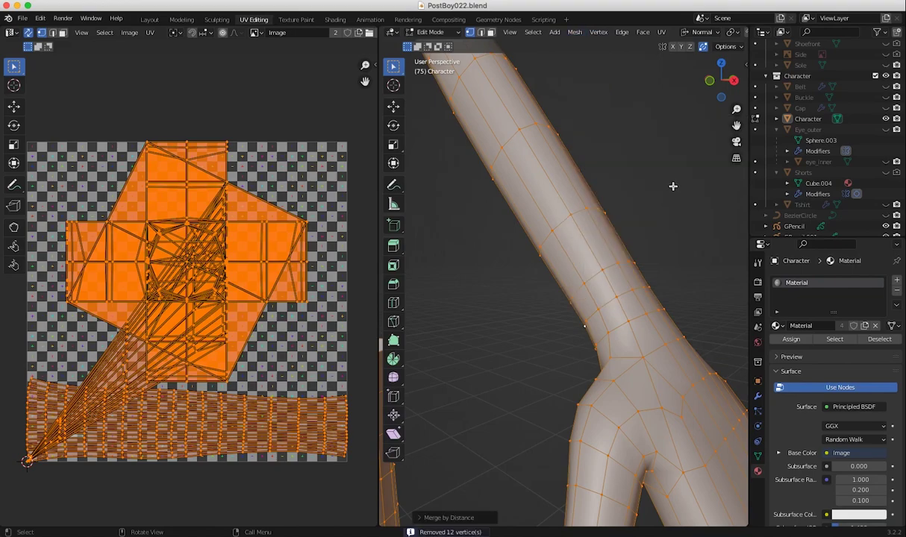
{"action": "left_click", "coordinate": [422, 518]}
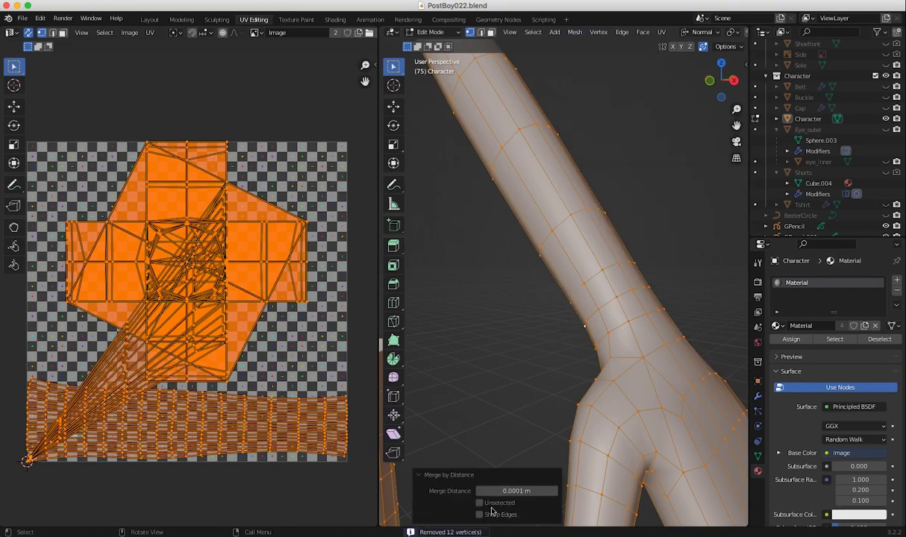
{"action": "left_click", "coordinate": [552, 346]}
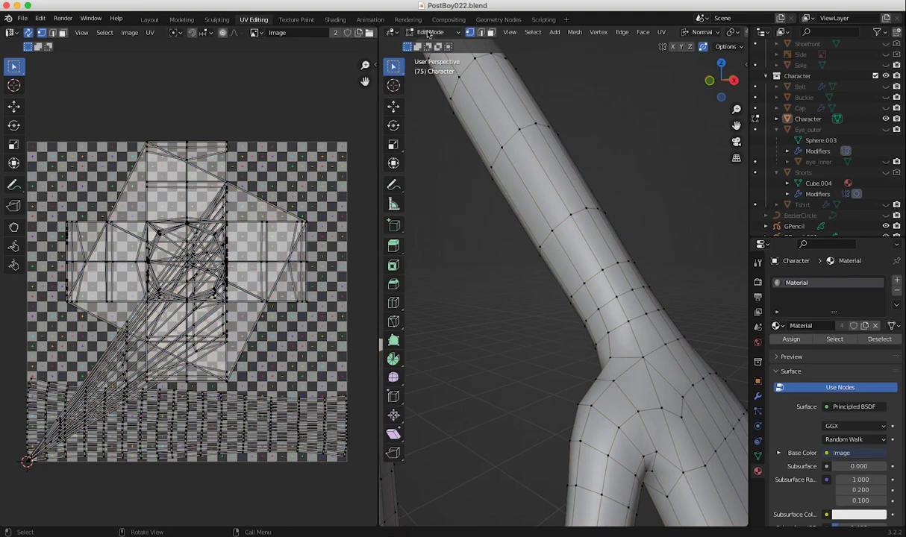
Examine the wrist join between arm and hand in Object Mode and again in Edit Mode from several angles
{"action": "left_click", "coordinate": [427, 33]}
{"action": "left_click", "coordinate": [431, 43]}
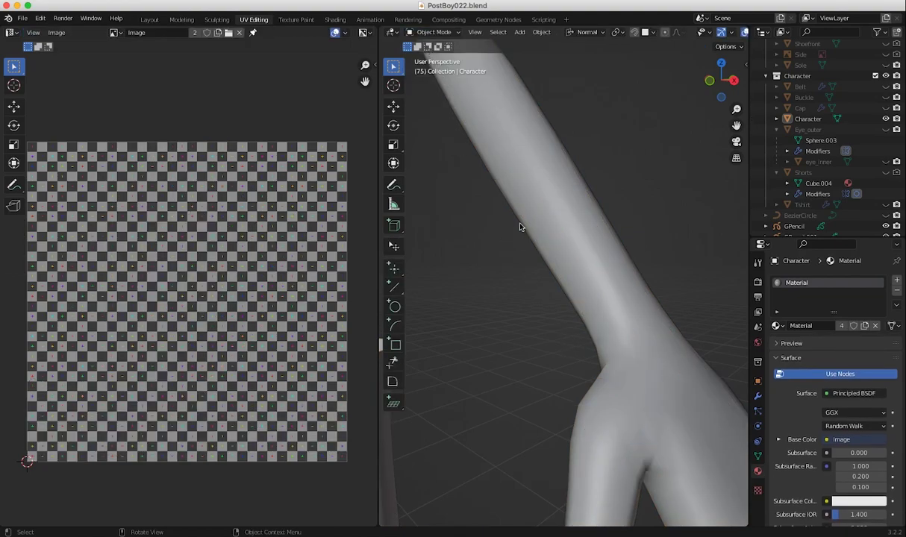
{"action": "left_click", "coordinate": [582, 271]}
{"action": "left_click", "coordinate": [437, 34]}
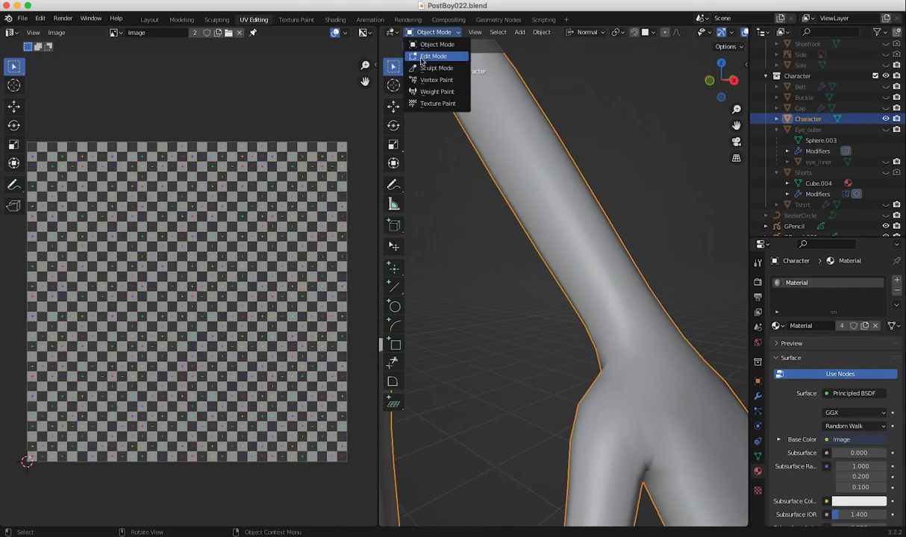
{"action": "left_click", "coordinate": [433, 56]}
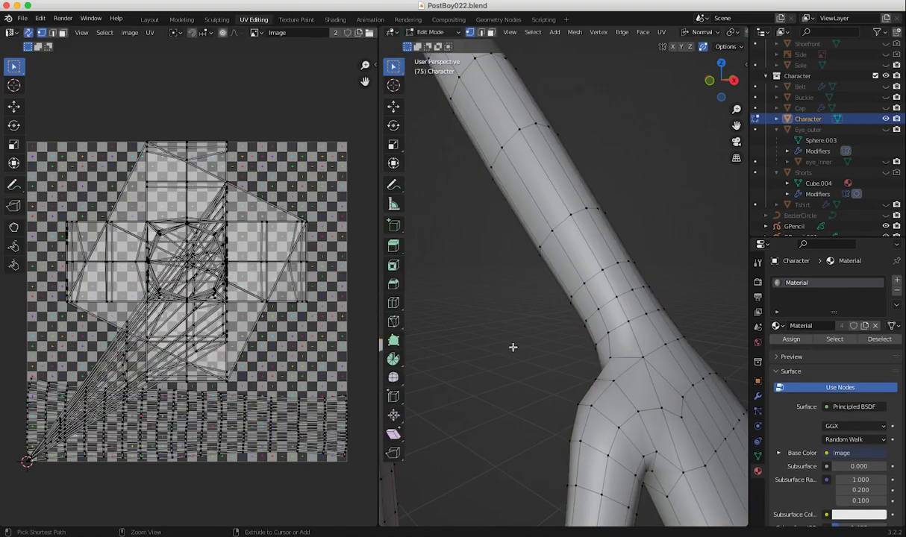
{"action": "scroll", "coordinate": [582, 428], "scroll_direction": "down", "scroll_amount": 4}
{"action": "middle_click_drag", "start_coordinate": [581, 428], "coordinate": [532, 314]}
{"action": "scroll", "coordinate": [532, 312], "scroll_direction": "up", "scroll_amount": 5}
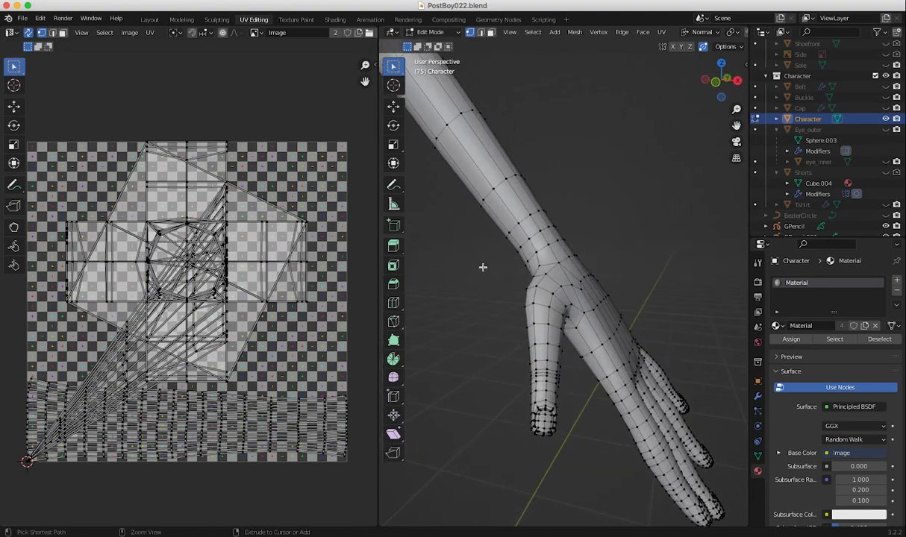
{"action": "middle_click_drag", "start_coordinate": [536, 279], "coordinate": [587, 364]}
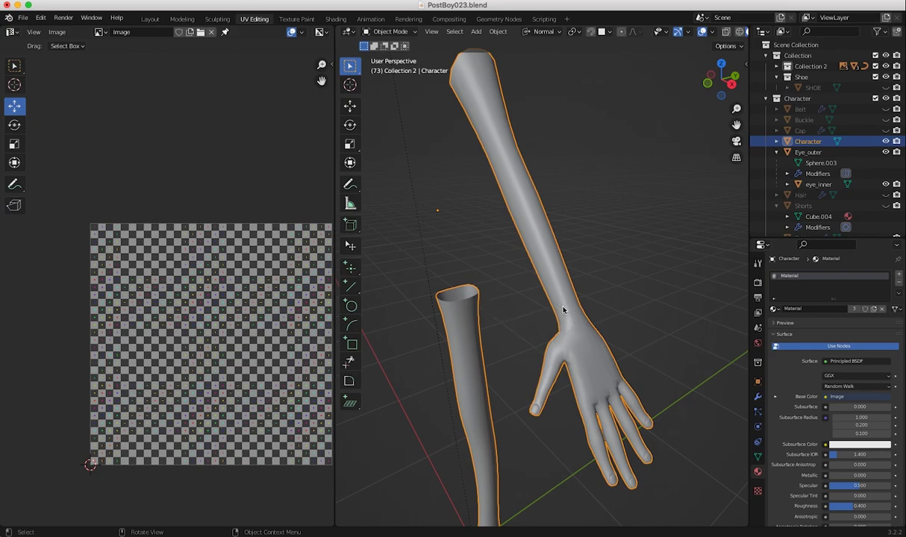
Enter Edit Mode on the Character mesh and reveal its hidden geometry
{"action": "middle_click_drag", "start_coordinate": [553, 342], "coordinate": [564, 347]}
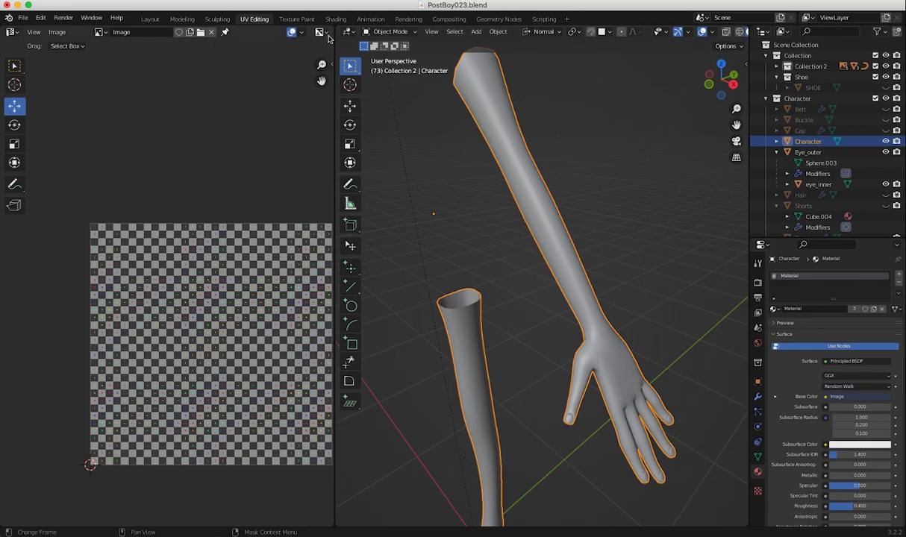
{"action": "left_click", "coordinate": [380, 34]}
{"action": "left_click", "coordinate": [388, 43]}
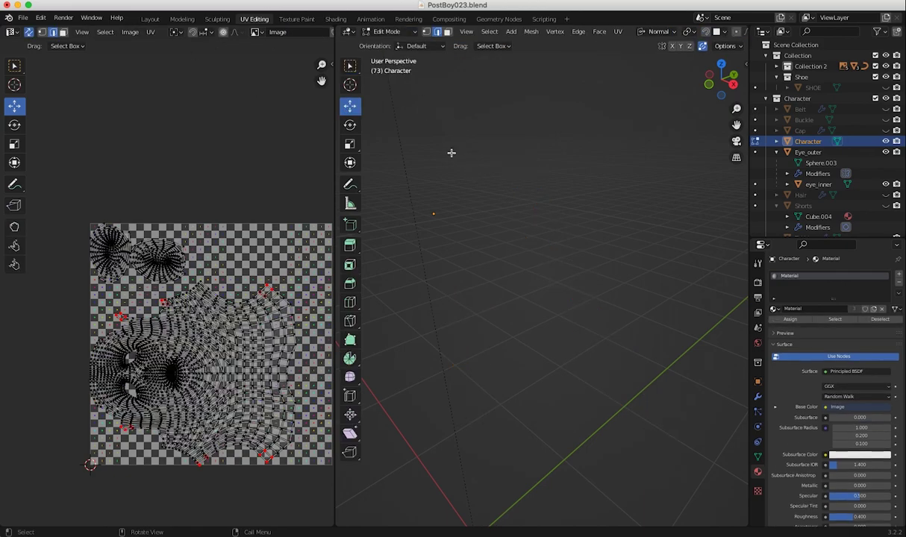
{"action": "left_click", "coordinate": [509, 221]}
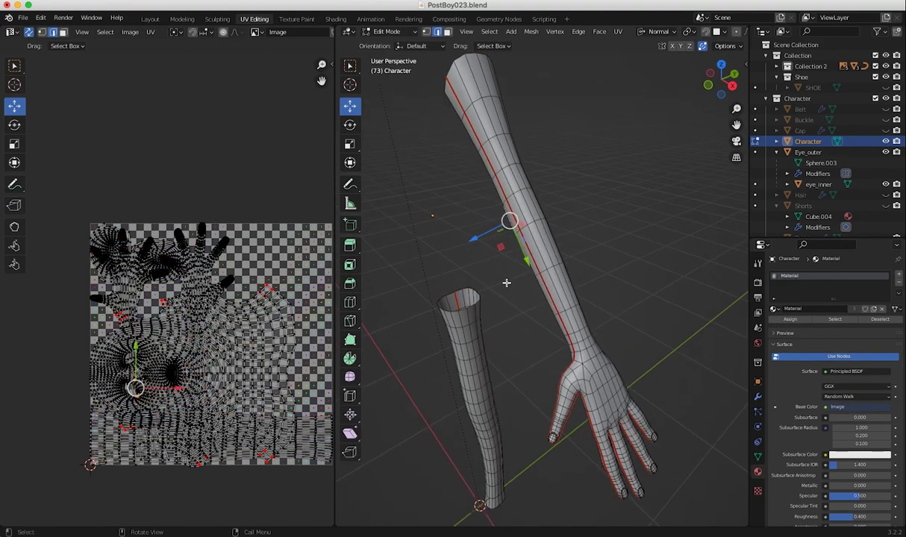
Examine the seam that runs along the arm to the hand, including its start at the open shoulder end
{"action": "middle_click_drag", "start_coordinate": [541, 310], "coordinate": [515, 299]}
{"action": "left_click", "coordinate": [481, 247]}
{"action": "scroll", "coordinate": [496, 247], "scroll_direction": "up", "scroll_amount": 4}
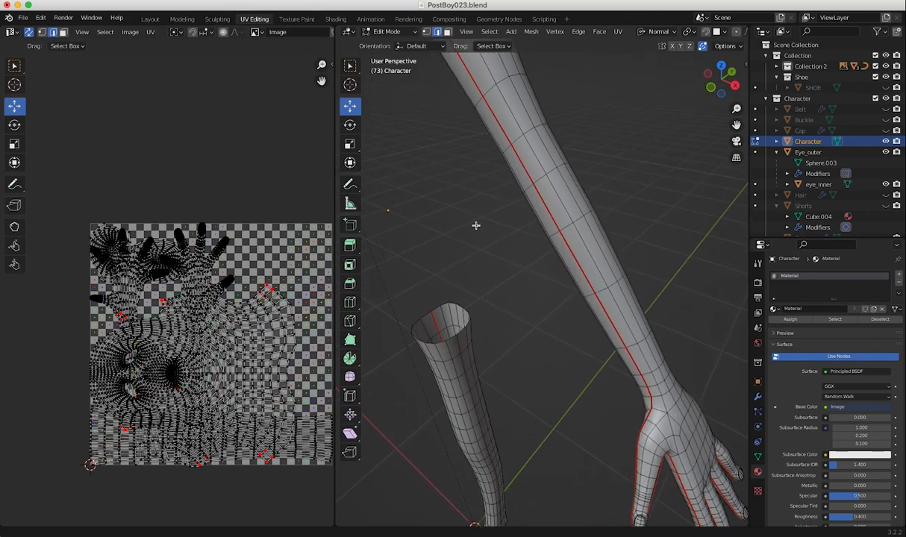
{"action": "scroll", "coordinate": [479, 271], "scroll_direction": "down", "scroll_amount": 2}
{"action": "middle_click_drag", "start_coordinate": [508, 297], "coordinate": [537, 287]}
{"action": "scroll", "coordinate": [509, 240], "scroll_direction": "up", "scroll_amount": 2}
{"action": "left_click", "coordinate": [494, 198]}
{"action": "left_click", "coordinate": [425, 123]}
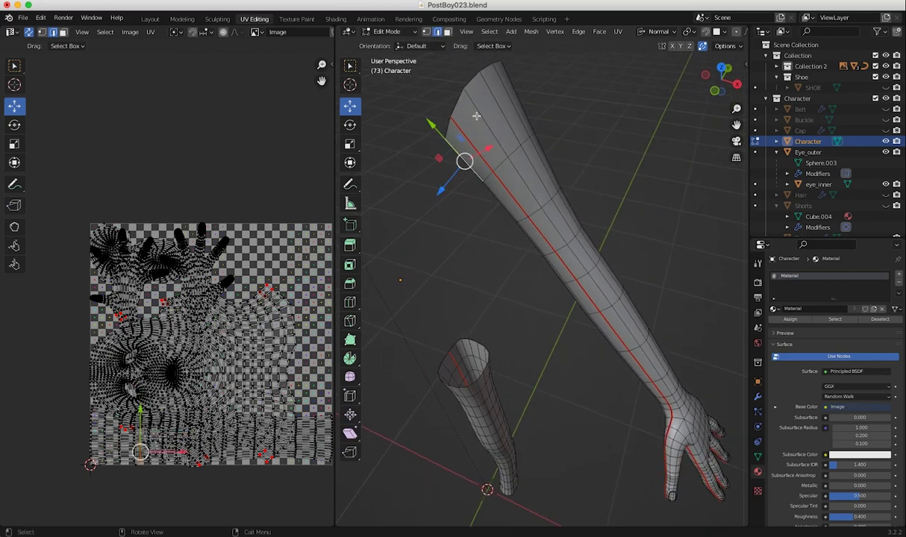
{"action": "left_click", "coordinate": [465, 139], "text": "alt"}
{"action": "middle_click_drag", "start_coordinate": [477, 206], "coordinate": [489, 257]}
{"action": "left_click", "coordinate": [450, 199]}
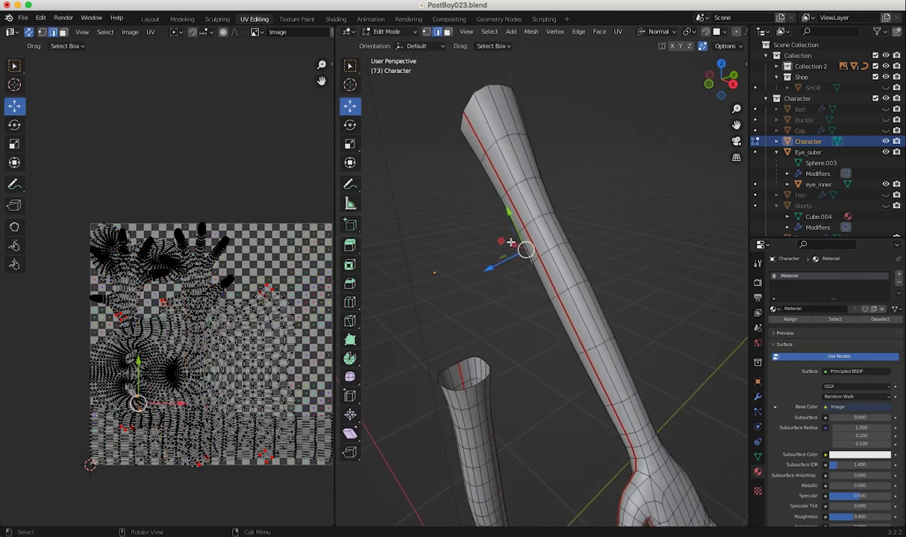
In face selection, select one half of the arm and hand by selecting linked faces delimited by Seam
{"action": "left_click", "coordinate": [534, 235]}
{"action": "key", "text": "3"}
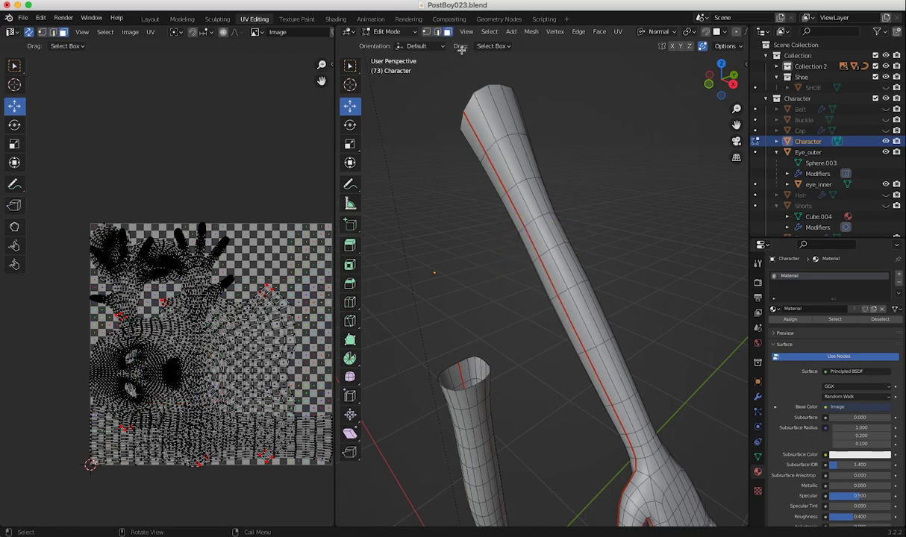
{"action": "left_click", "coordinate": [537, 245]}
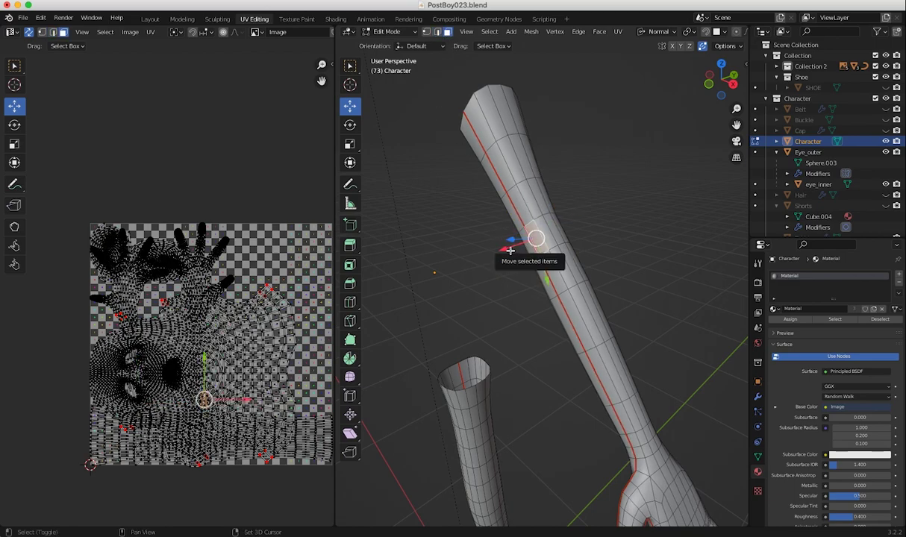
{"action": "key", "text": "ctrl+l"}
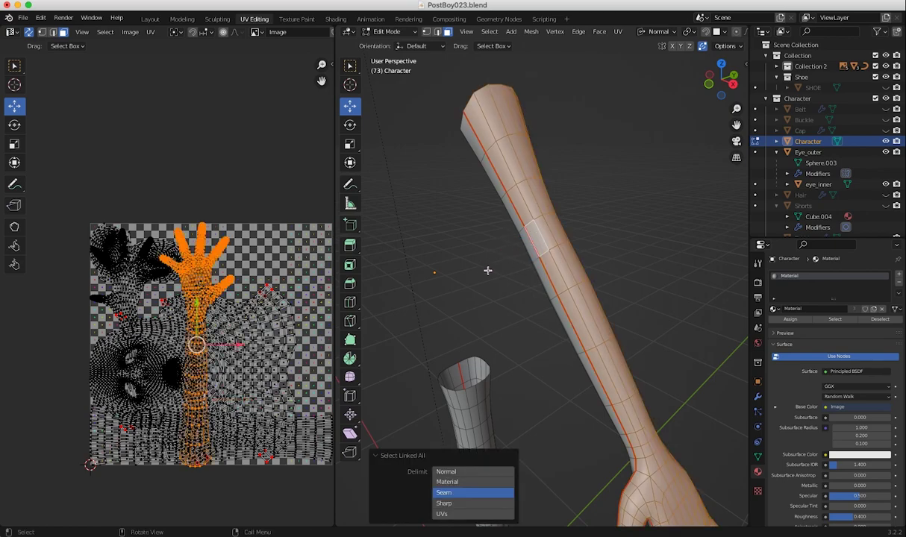
Add the other seam-bounded half of the arm and hand to the selection and hide all unselected geometry
{"action": "middle_click_drag", "start_coordinate": [505, 272], "coordinate": [526, 274]}
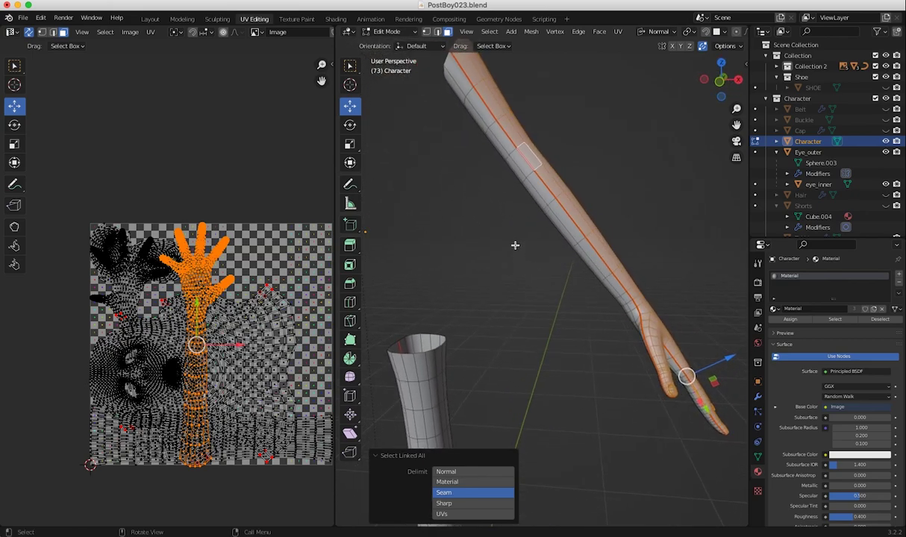
{"action": "left_click", "coordinate": [515, 182], "text": "shift"}
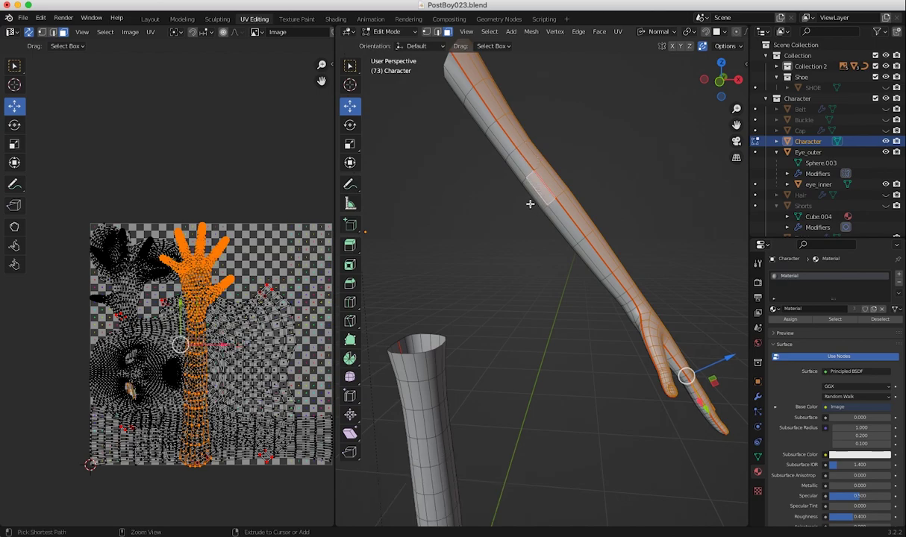
{"action": "key", "text": "ctrl+l"}
{"action": "middle_click_drag", "start_coordinate": [530, 203], "coordinate": [493, 240]}
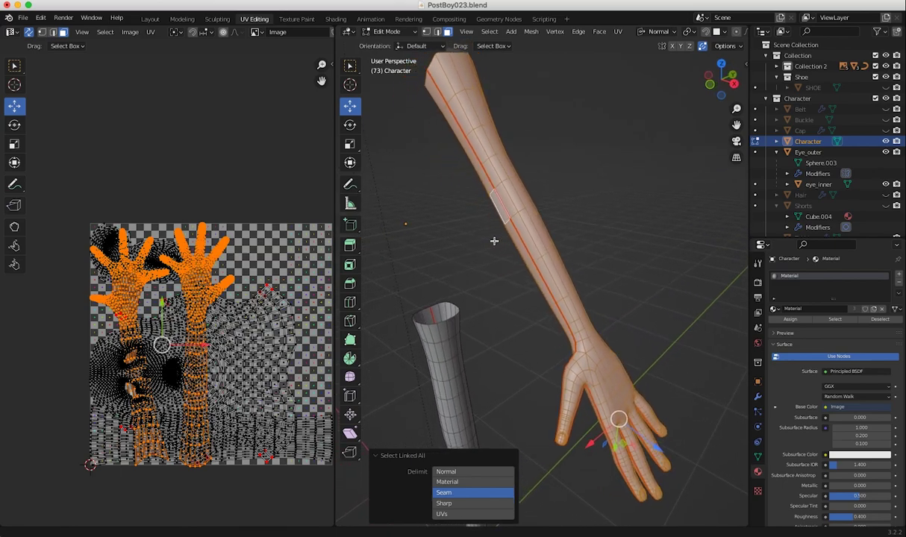
{"action": "middle_click_drag", "start_coordinate": [432, 251], "coordinate": [477, 266]}
{"action": "key", "text": "shift+h"}
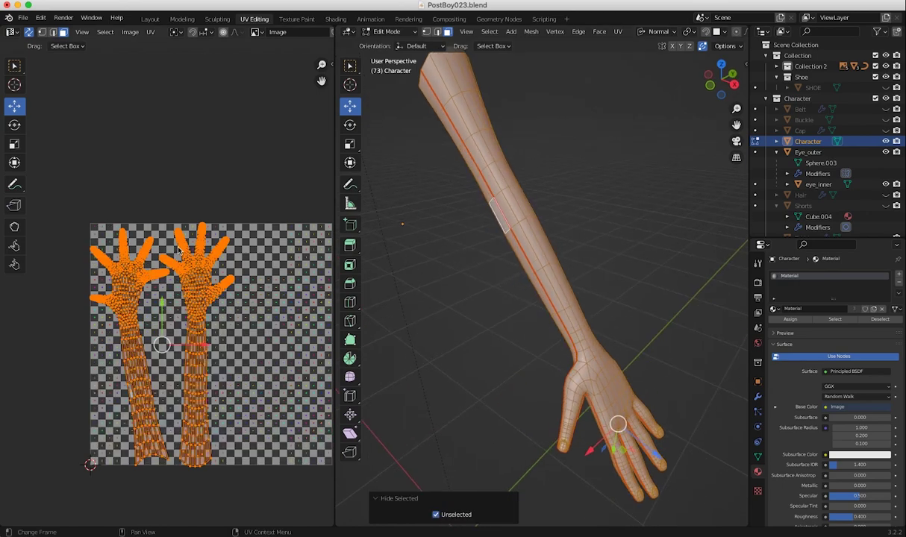
Unwrap the selected arm and hand faces with the Angle Based method
{"action": "middle_click_drag", "start_coordinate": [388, 228], "coordinate": [453, 277]}
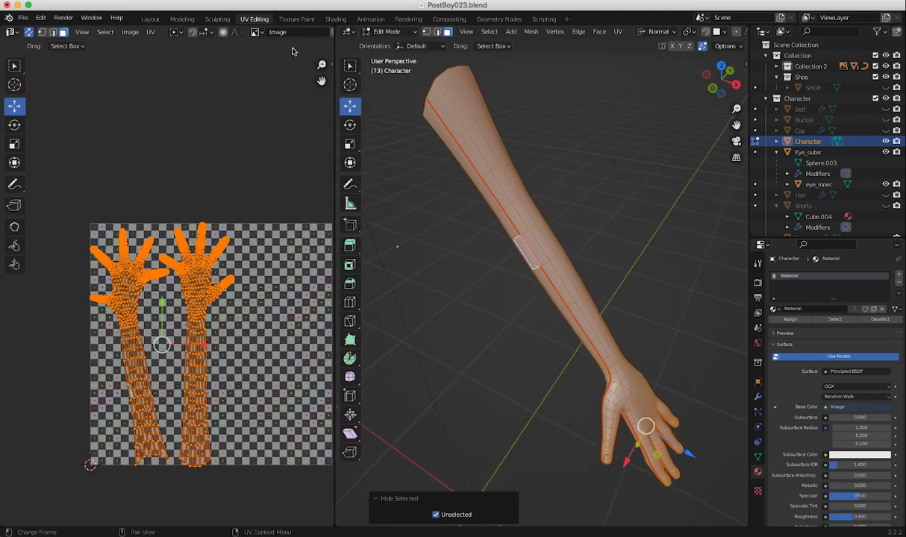
{"action": "left_click", "coordinate": [618, 31]}
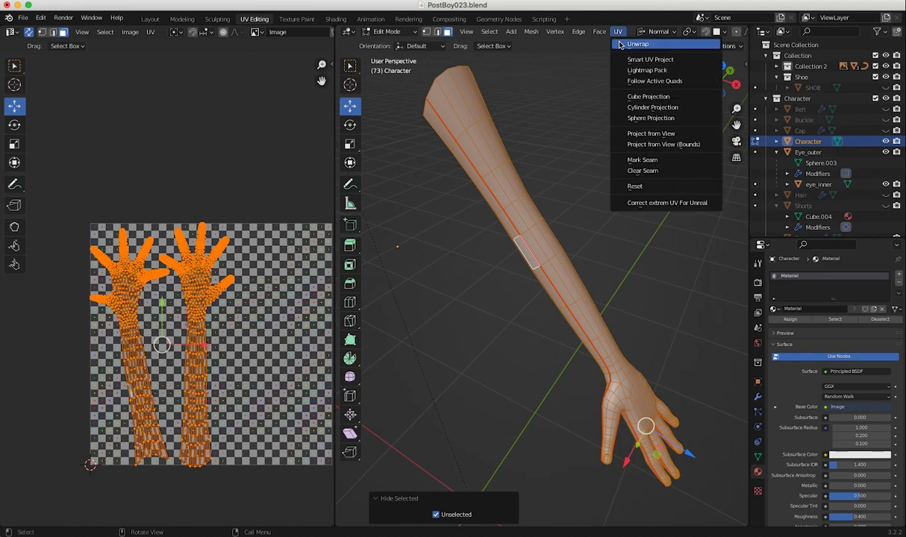
{"action": "left_click", "coordinate": [636, 44]}
{"action": "mouse_move", "coordinate": [206, 316]}
{"action": "middle_mouse_down"}
{"action": "mouse_move", "coordinate": [214, 313]}
{"action": "mouse_move", "coordinate": [194, 303]}
{"action": "middle_mouse_up"}
{"action": "middle_click_drag", "start_coordinate": [194, 303], "coordinate": [176, 247]}
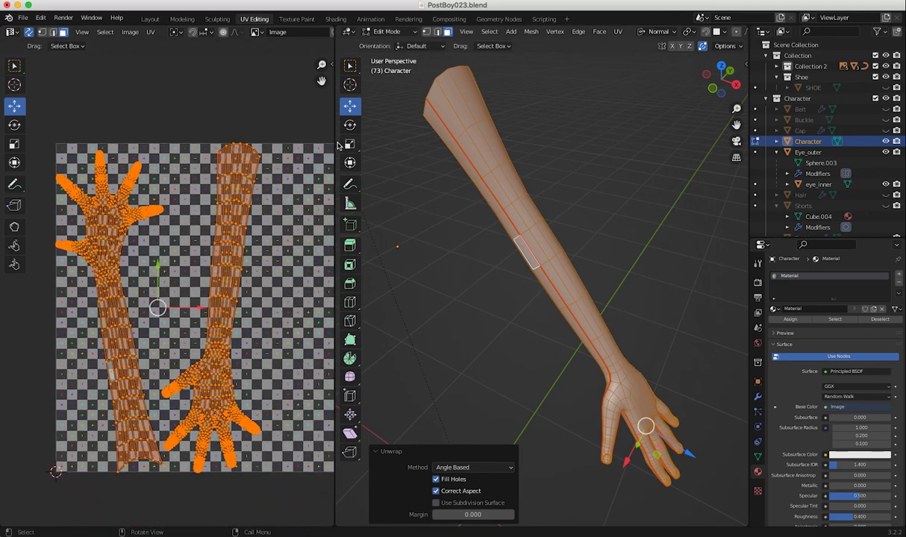
Widen the UV editor, show the texture in the 3D viewport and inspect the checker pattern on the arm and fingers
{"action": "mouse_move", "coordinate": [336, 142]}
{"action": "left_mouse_down"}
{"action": "mouse_move", "coordinate": [247, 142]}
{"action": "mouse_move", "coordinate": [244, 109]}
{"action": "mouse_move", "coordinate": [161, 105]}
{"action": "mouse_move", "coordinate": [396, 106]}
{"action": "left_mouse_up"}
{"action": "left_click", "coordinate": [725, 32]}
{"action": "mouse_move", "coordinate": [488, 270]}
{"action": "middle_mouse_down"}
{"action": "mouse_move", "coordinate": [467, 279]}
{"action": "mouse_move", "coordinate": [481, 256]}
{"action": "middle_mouse_up"}
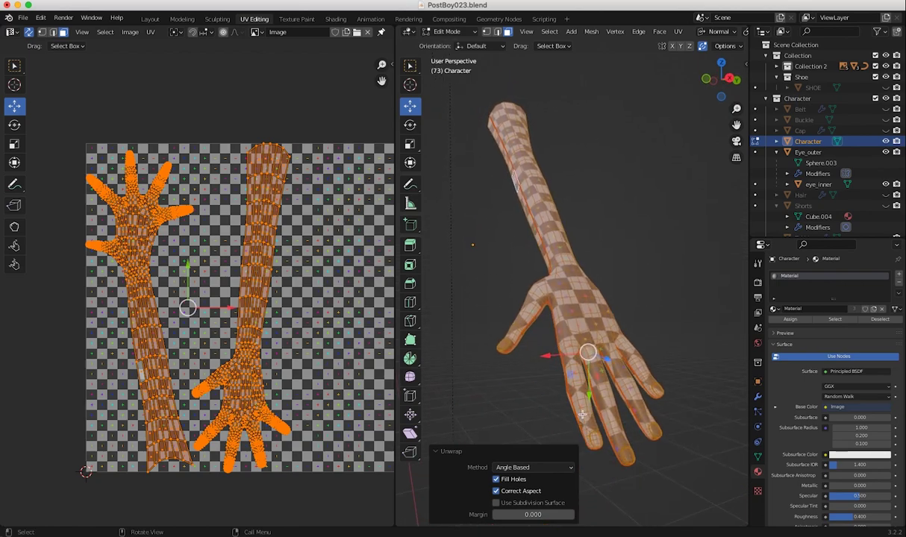
{"action": "scroll", "coordinate": [582, 415], "scroll_direction": "up", "scroll_amount": 5}
{"action": "middle_click_drag", "start_coordinate": [582, 415], "coordinate": [578, 256], "text": "shift"}
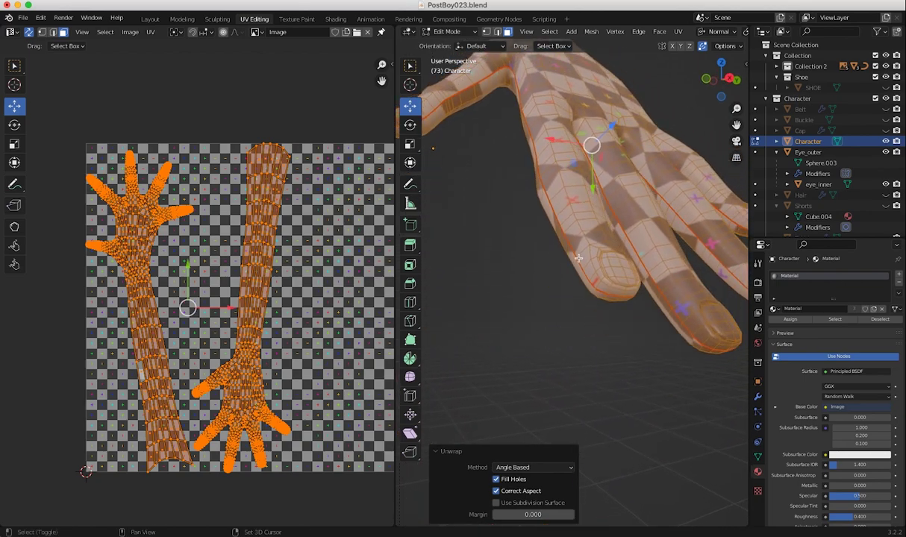
{"action": "scroll", "coordinate": [465, 308], "scroll_direction": "down", "scroll_amount": 2}
{"action": "scroll", "coordinate": [198, 362], "scroll_direction": "up", "scroll_amount": 2}
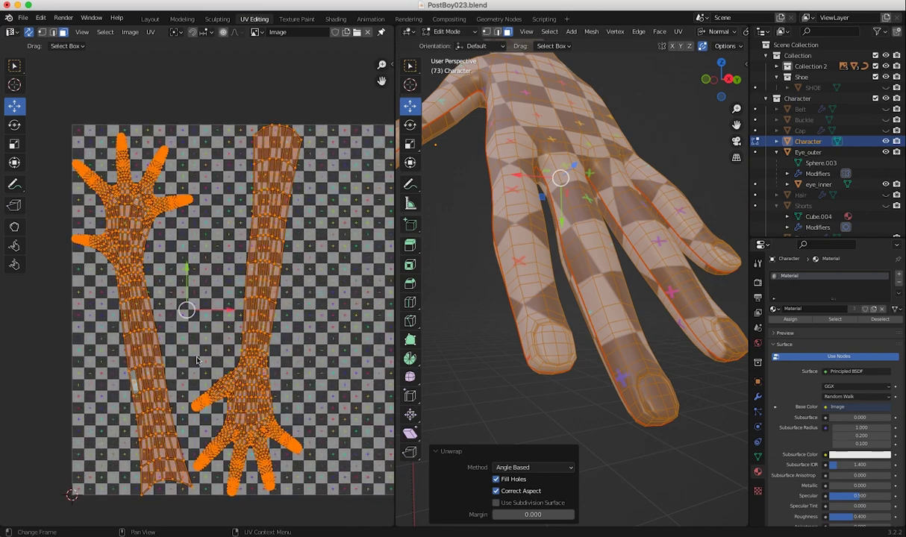
Select only the upside-down arm island in the UV editor and rotate it 173° so its fingers point up
{"action": "key", "text": "alt+a"}
{"action": "left_click", "coordinate": [270, 248]}
{"action": "left_click", "coordinate": [254, 249]}
{"action": "left_click", "coordinate": [263, 252]}
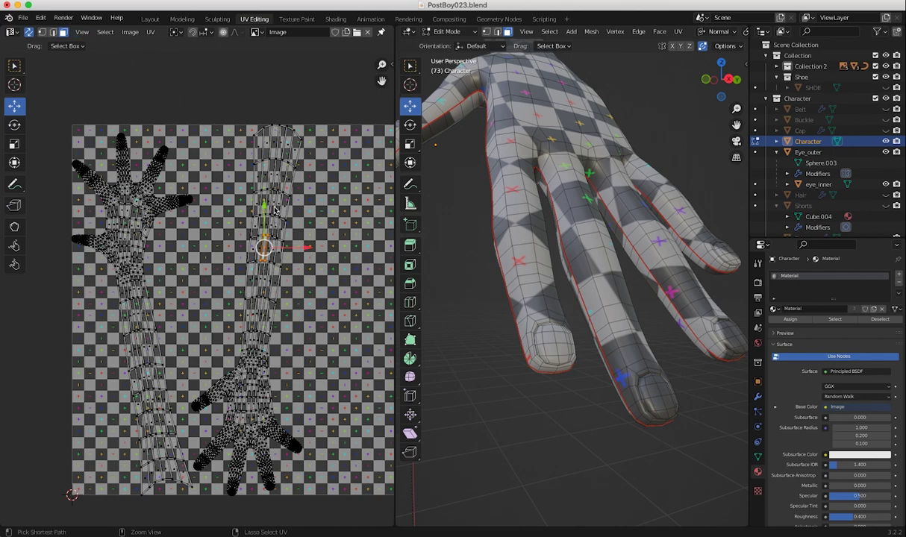
{"action": "key", "text": "l"}
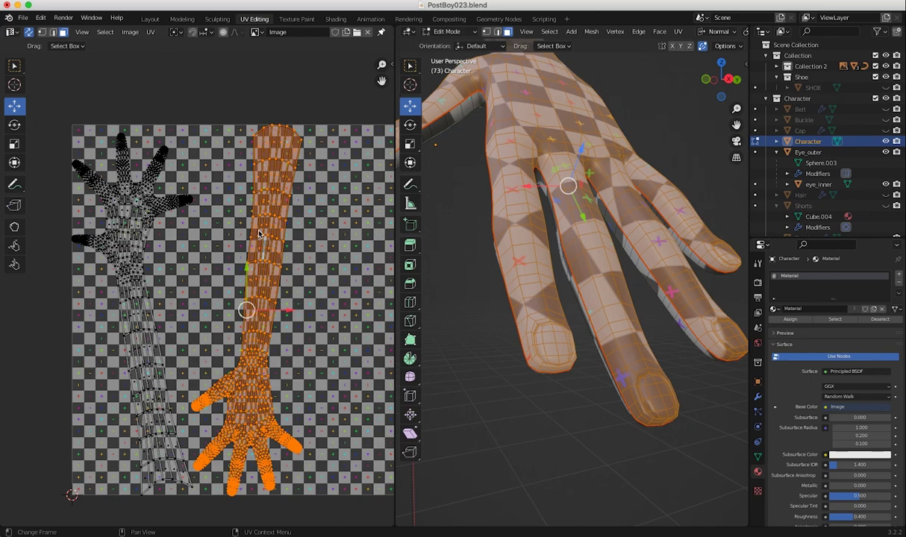
{"action": "key", "text": "r"}
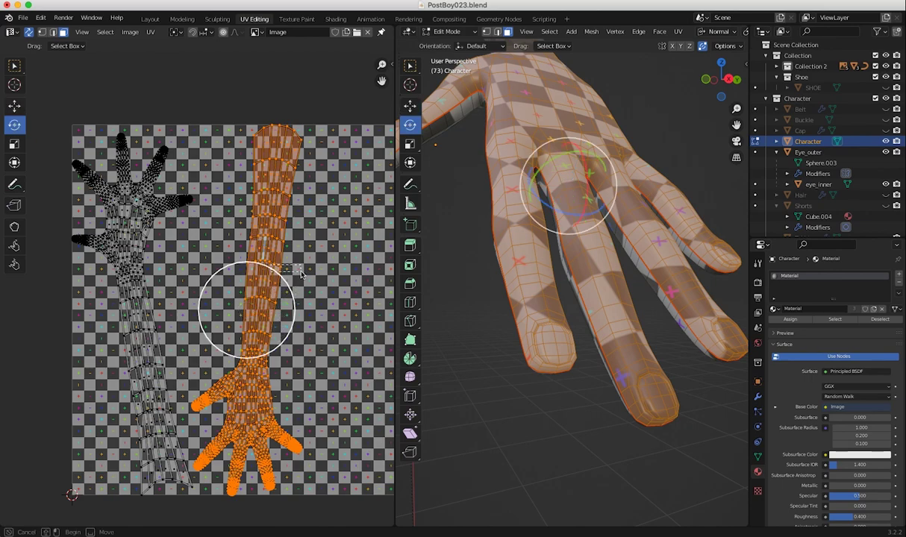
{"action": "key", "text": "alt+a"}
{"action": "key", "text": "l"}
{"action": "left_click_drag", "start_coordinate": [247, 263], "coordinate": [235, 311]}
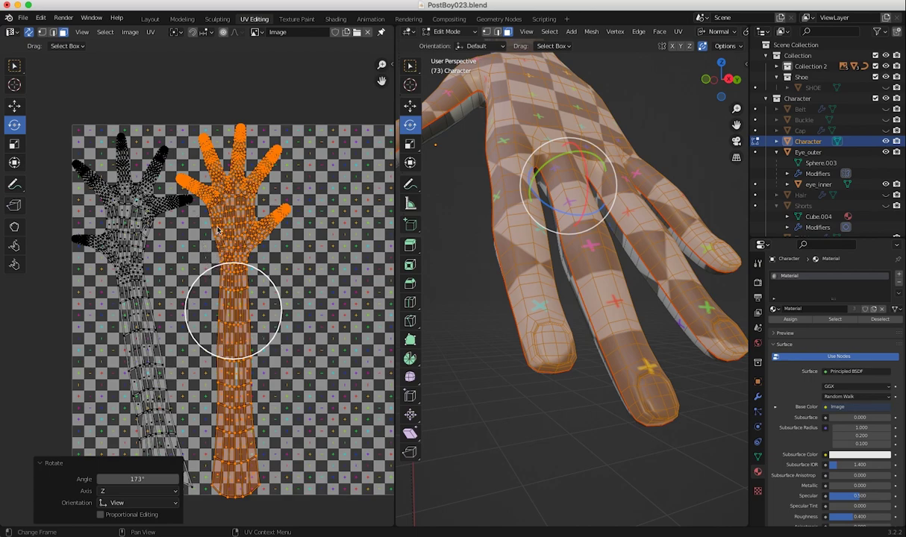
Temporarily hide the selected arm island to examine the other half of the hand, and bring it back
{"action": "key", "text": "h"}
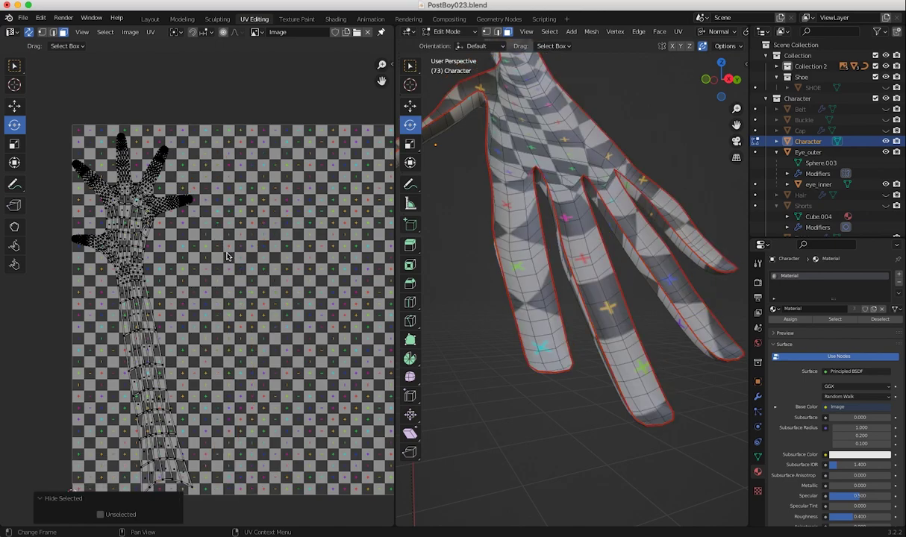
{"action": "key", "text": "alt+h"}
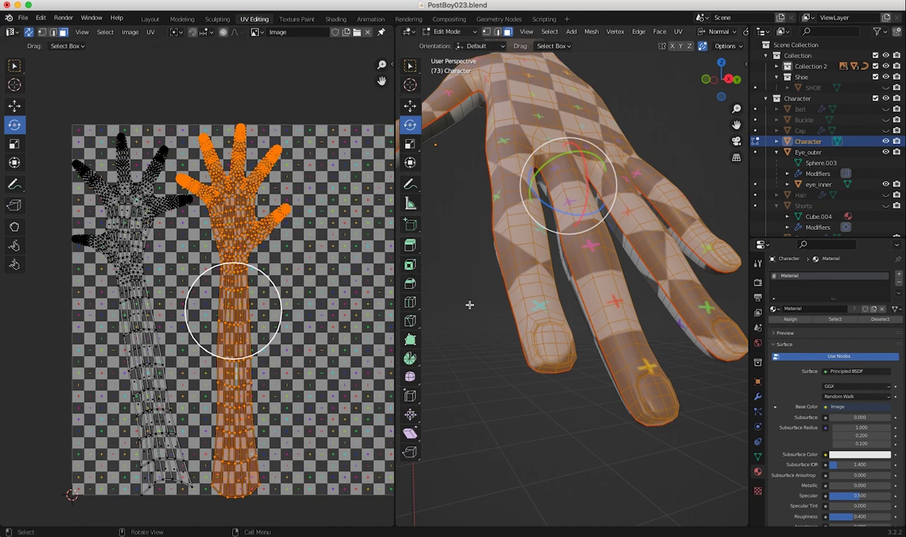
{"action": "left_click_drag", "start_coordinate": [393, 274], "coordinate": [441, 274]}
{"action": "middle_click_drag", "start_coordinate": [301, 288], "coordinate": [251, 284]}
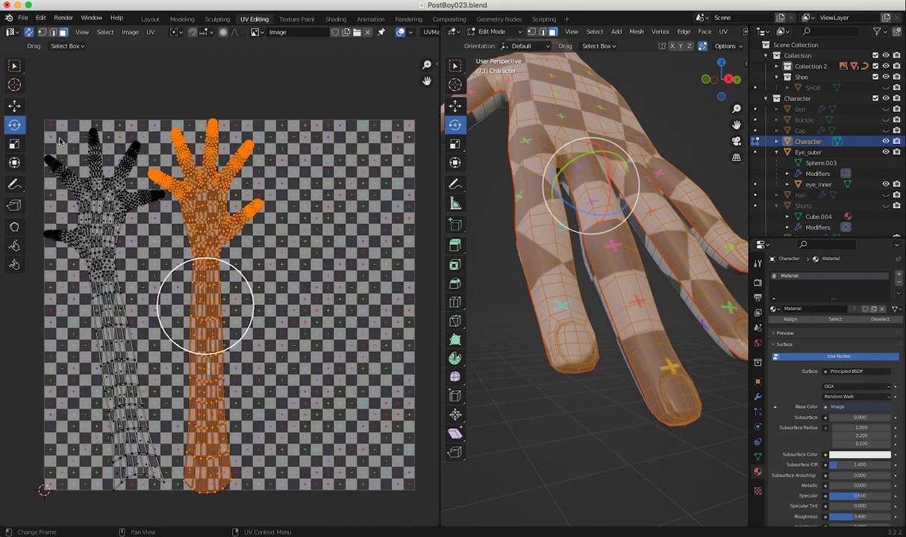
Add the other arm island to the UV selection and apply Minimize Stretch to both islands with a blend of 0
{"action": "left_click", "coordinate": [105, 158], "text": "shift"}
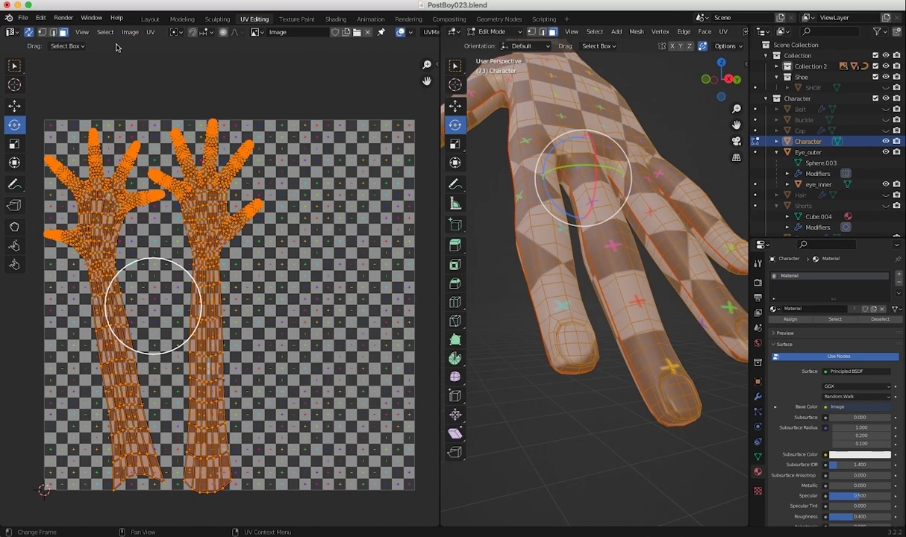
{"action": "left_click", "coordinate": [150, 32]}
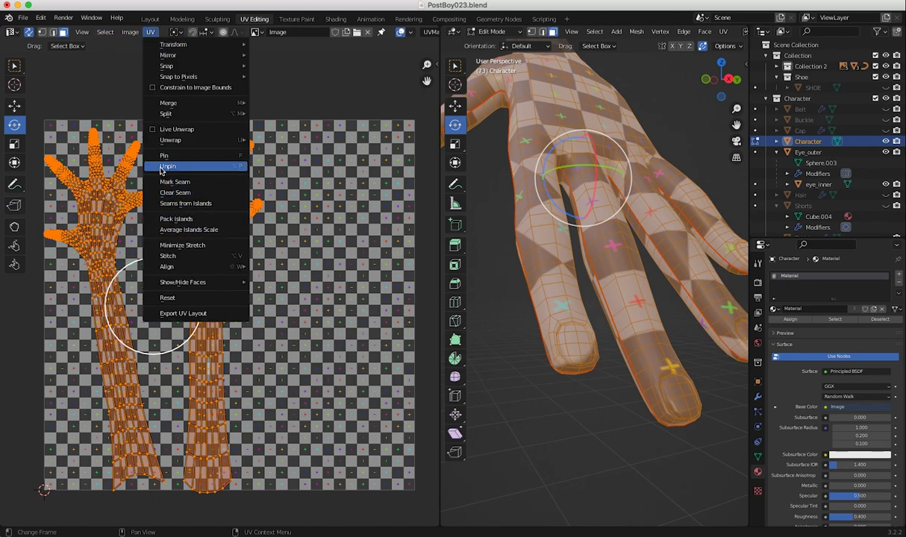
{"action": "left_click", "coordinate": [166, 245]}
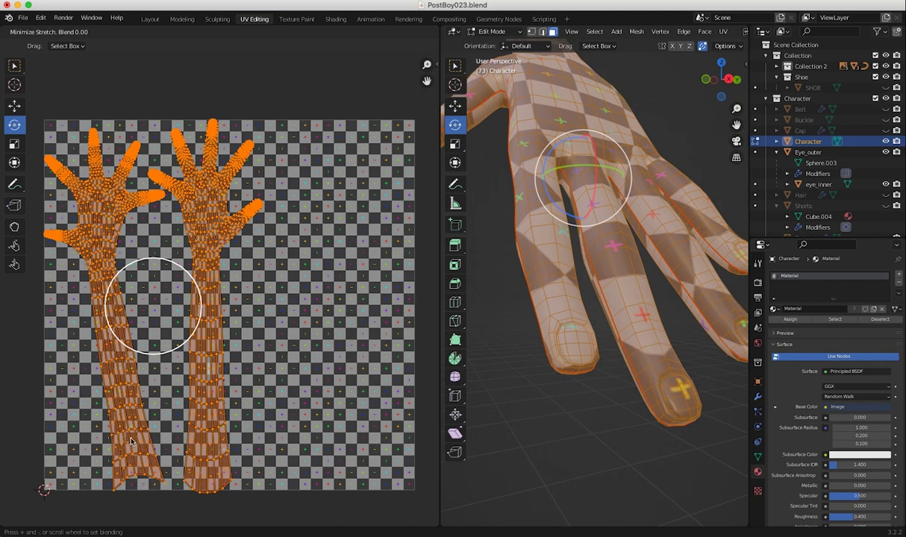
{"action": "left_click", "coordinate": [155, 494]}
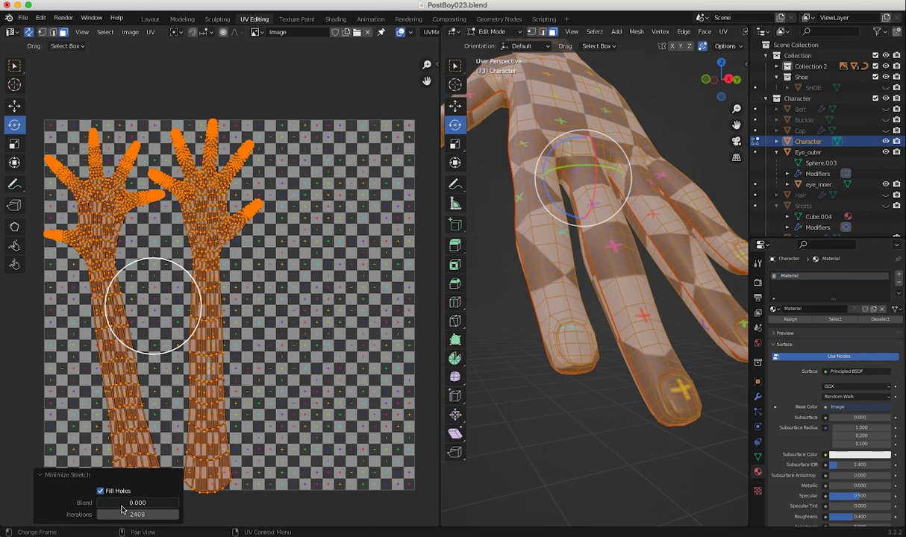
{"action": "left_click_drag", "start_coordinate": [121, 506], "coordinate": [124, 507]}
{"action": "left_click", "coordinate": [123, 511]}
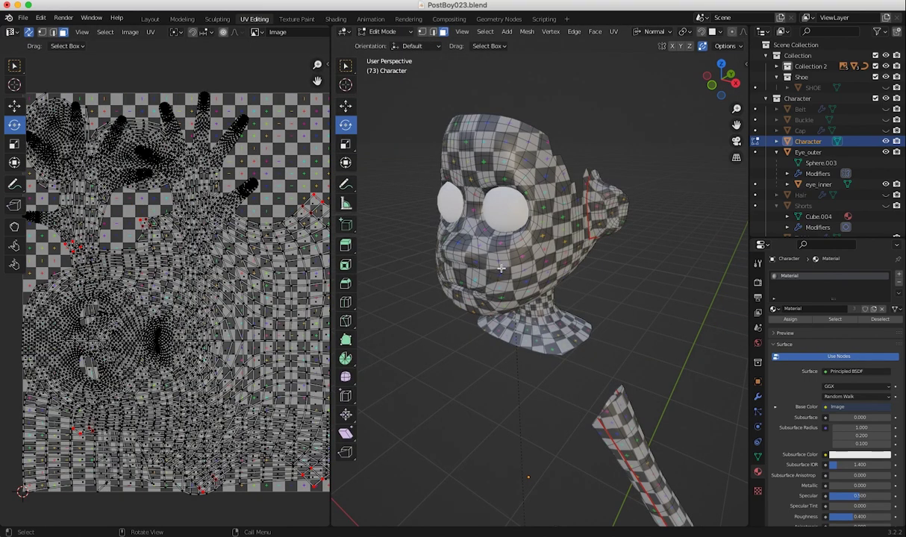
Examine the checker pattern and the seam around one of the character's ears
{"action": "left_click", "coordinate": [528, 247]}
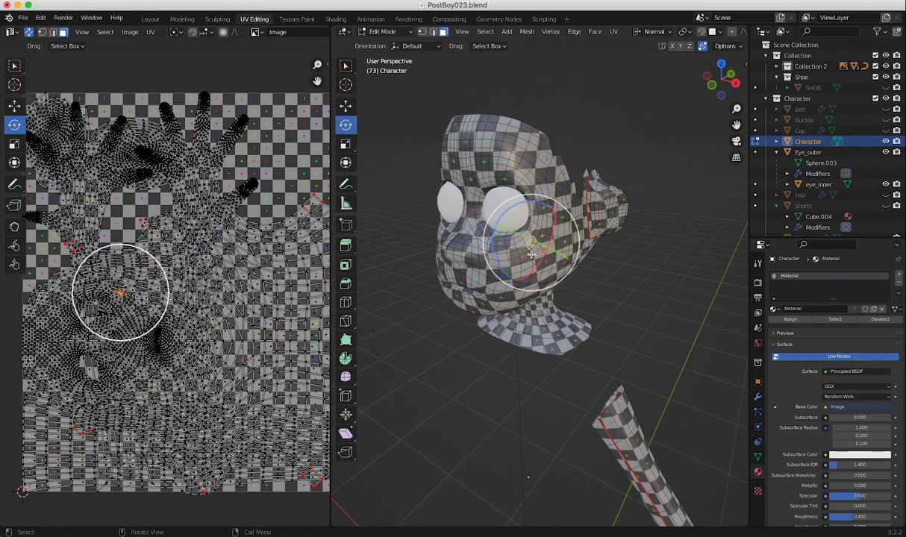
{"action": "left_click", "coordinate": [432, 167]}
{"action": "middle_click_drag", "start_coordinate": [518, 252], "coordinate": [457, 237]}
{"action": "scroll", "coordinate": [462, 235], "scroll_direction": "up", "scroll_amount": 5}
{"action": "middle_click_drag", "start_coordinate": [463, 149], "coordinate": [436, 267], "text": "shift"}
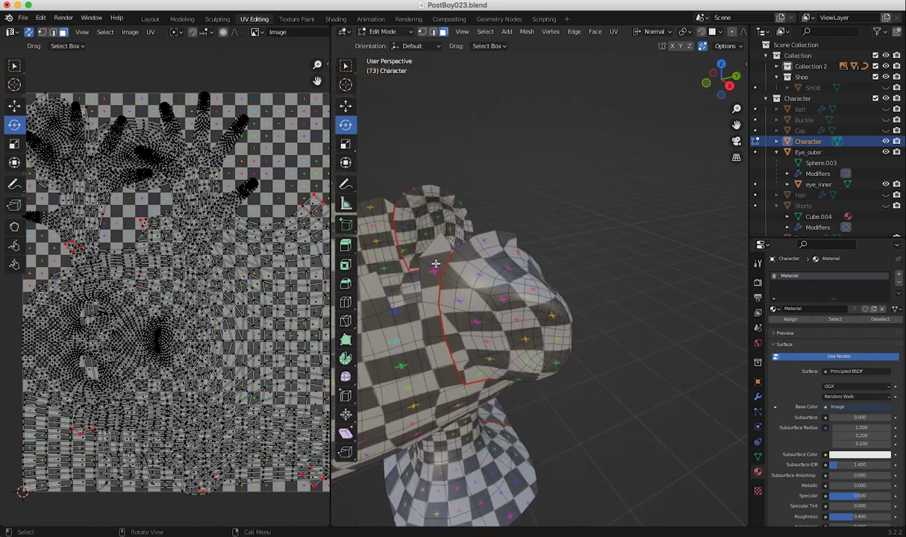
{"action": "middle_click_drag", "start_coordinate": [458, 375], "coordinate": [500, 336]}
{"action": "scroll", "coordinate": [500, 336], "scroll_direction": "up", "scroll_amount": 4}
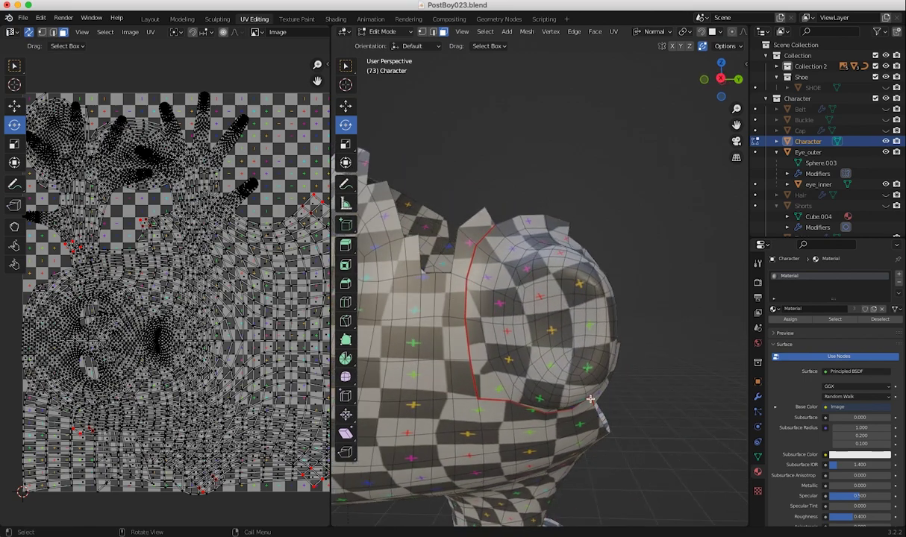
{"action": "middle_click_drag", "start_coordinate": [555, 408], "coordinate": [456, 385]}
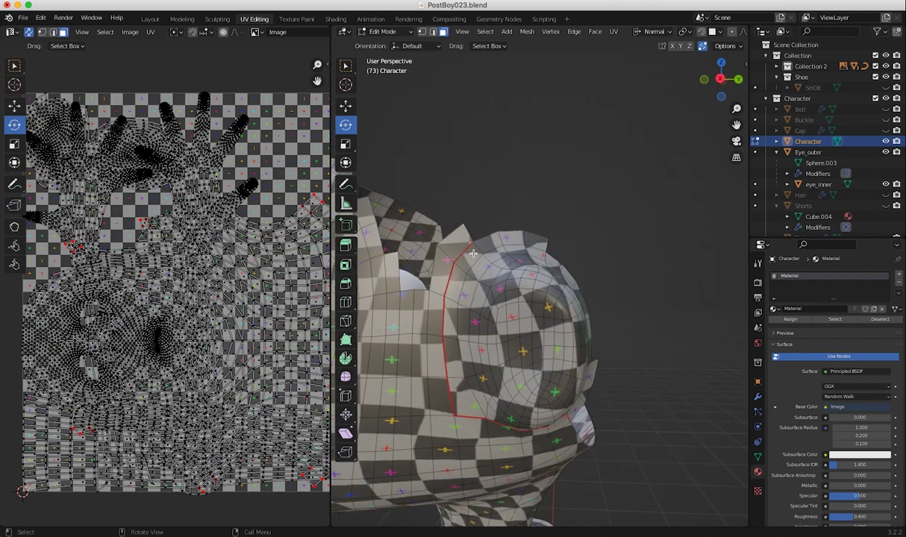
Examine the seam and checker distribution around the ear on the opposite side of the head
{"action": "scroll", "coordinate": [449, 273], "scroll_direction": "down", "scroll_amount": 8}
{"action": "middle_click_drag", "start_coordinate": [449, 273], "coordinate": [340, 284]}
{"action": "middle_click_drag", "start_coordinate": [506, 314], "coordinate": [560, 299], "text": "shift"}
{"action": "scroll", "coordinate": [463, 205], "scroll_direction": "up", "scroll_amount": 5}
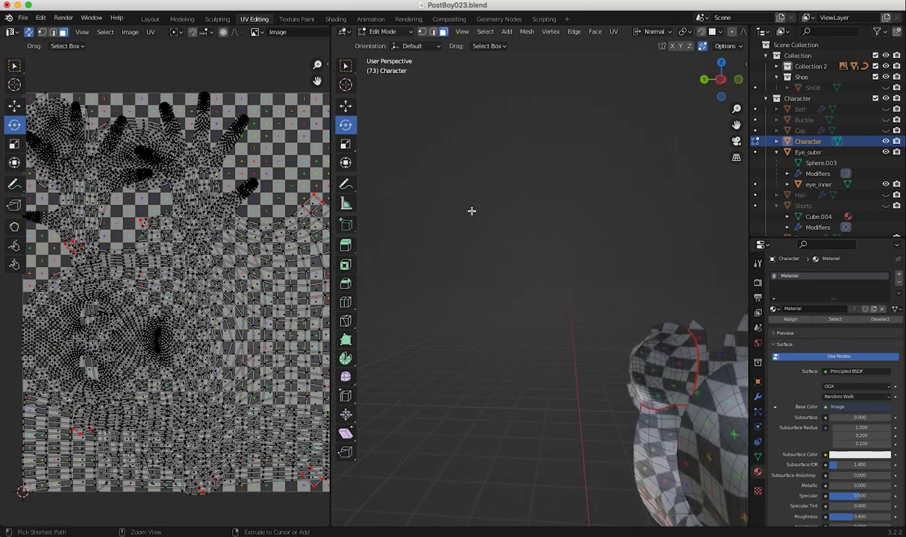
{"action": "scroll", "coordinate": [503, 242], "scroll_direction": "up", "scroll_amount": 3}
{"action": "middle_click_drag", "start_coordinate": [504, 242], "coordinate": [291, 72], "text": "shift"}
{"action": "mouse_move", "coordinate": [635, 323]}
{"action": "middle_mouse_down", "text": "shift"}
{"action": "mouse_move", "coordinate": [487, 186]}
{"action": "mouse_move", "coordinate": [520, 148]}
{"action": "middle_mouse_up", "text": "shift"}
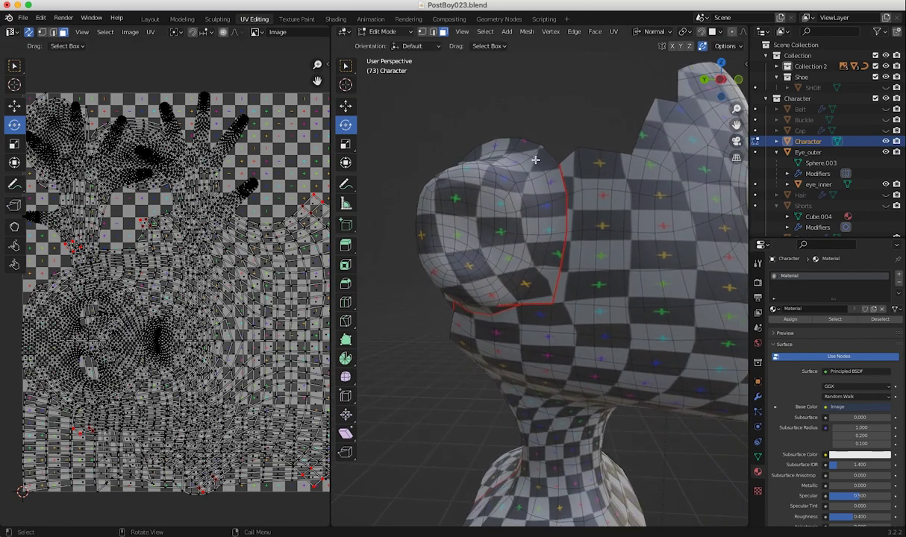
{"action": "middle_click_drag", "start_coordinate": [513, 304], "coordinate": [558, 296]}
{"action": "middle_click_drag", "start_coordinate": [601, 394], "coordinate": [595, 455], "text": "shift"}
Inspect the checker texture across the face, under the chin and along the neck seam
{"action": "middle_click_drag", "start_coordinate": [594, 418], "coordinate": [513, 313]}
{"action": "middle_click_drag", "start_coordinate": [604, 309], "coordinate": [714, 335]}
{"action": "middle_click_drag", "start_coordinate": [643, 337], "coordinate": [724, 477]}
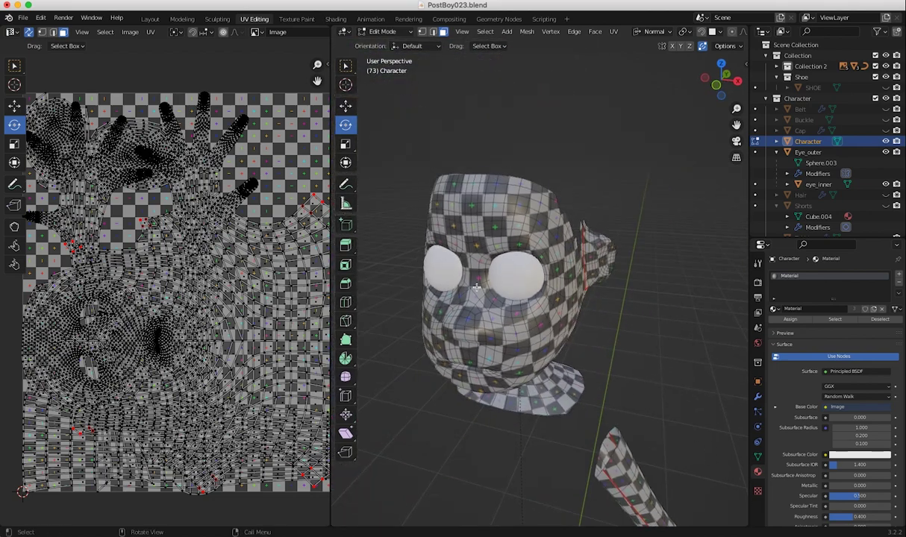
{"action": "middle_click_drag", "start_coordinate": [521, 352], "coordinate": [436, 319]}
{"action": "middle_click_drag", "start_coordinate": [479, 362], "coordinate": [423, 252]}
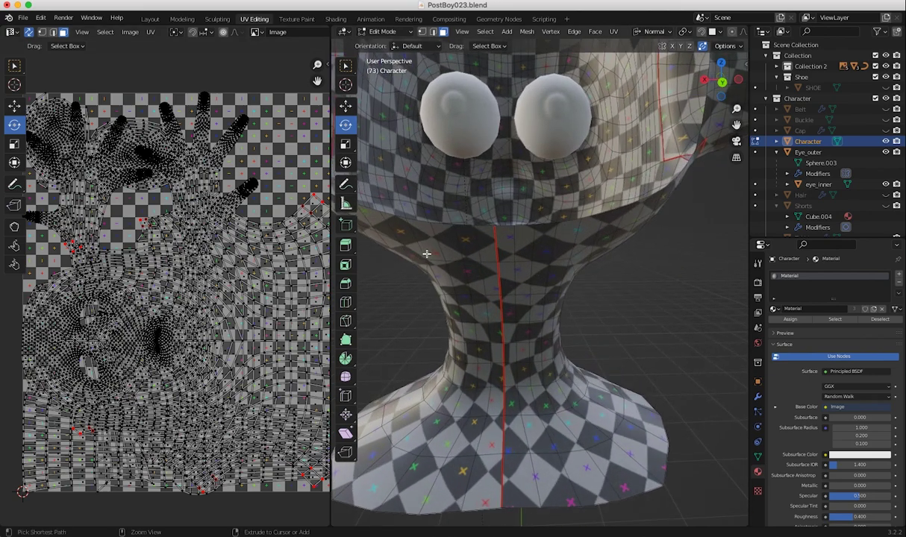
{"action": "middle_click_drag", "start_coordinate": [511, 364], "coordinate": [556, 407]}
{"action": "middle_click_drag", "start_coordinate": [556, 407], "coordinate": [597, 519], "text": "ctrl"}
{"action": "middle_click_drag", "start_coordinate": [526, 432], "coordinate": [518, 241]}
Select all linked faces of the head and neck, delimited by seams
{"action": "middle_click_drag", "start_coordinate": [547, 284], "coordinate": [642, 377]}
{"action": "left_click", "coordinate": [506, 346]}
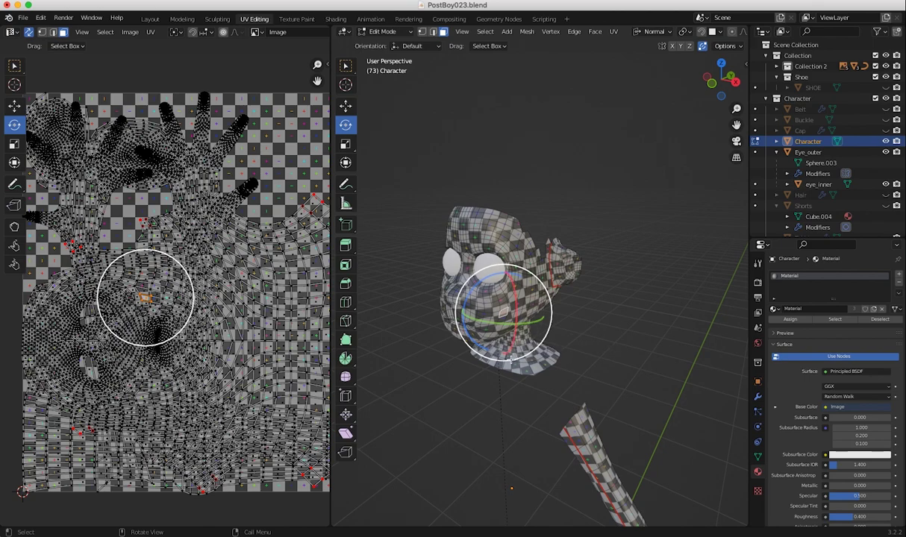
{"action": "key", "text": "ctrl+l"}
{"action": "middle_click_drag", "start_coordinate": [499, 385], "coordinate": [512, 361]}
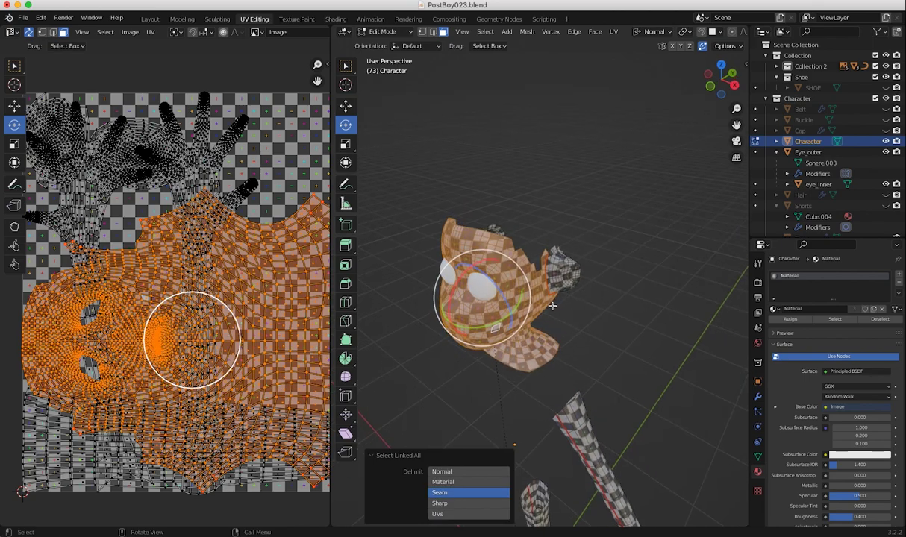
Add the seam-bounded faces of both ears to the head selection
{"action": "left_click", "coordinate": [553, 277], "text": "shift"}
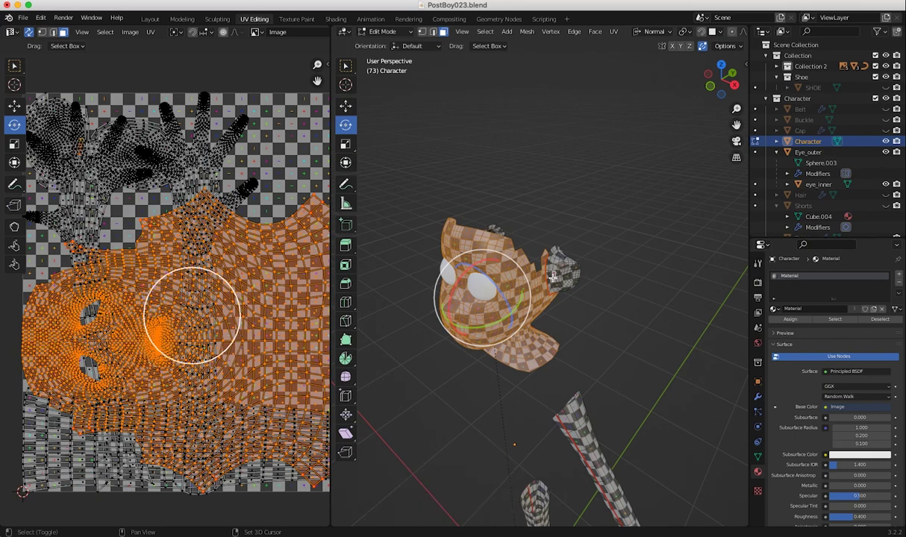
{"action": "key", "text": "ctrl+l"}
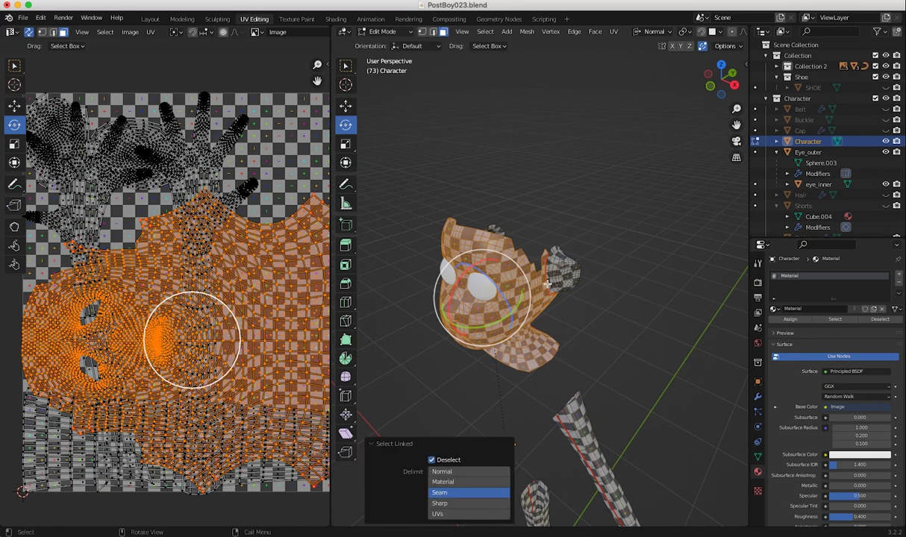
{"action": "left_click", "coordinate": [553, 277], "text": "shift"}
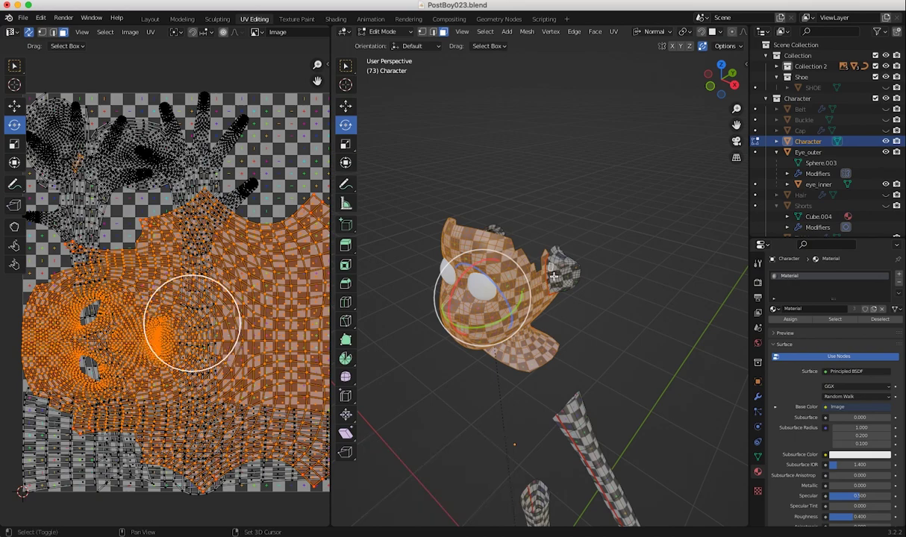
{"action": "key", "text": "ctrl+l"}
{"action": "mouse_move", "coordinate": [553, 277]}
{"action": "middle_mouse_down"}
{"action": "mouse_move", "coordinate": [614, 299]}
{"action": "mouse_move", "coordinate": [537, 281]}
{"action": "middle_mouse_up"}
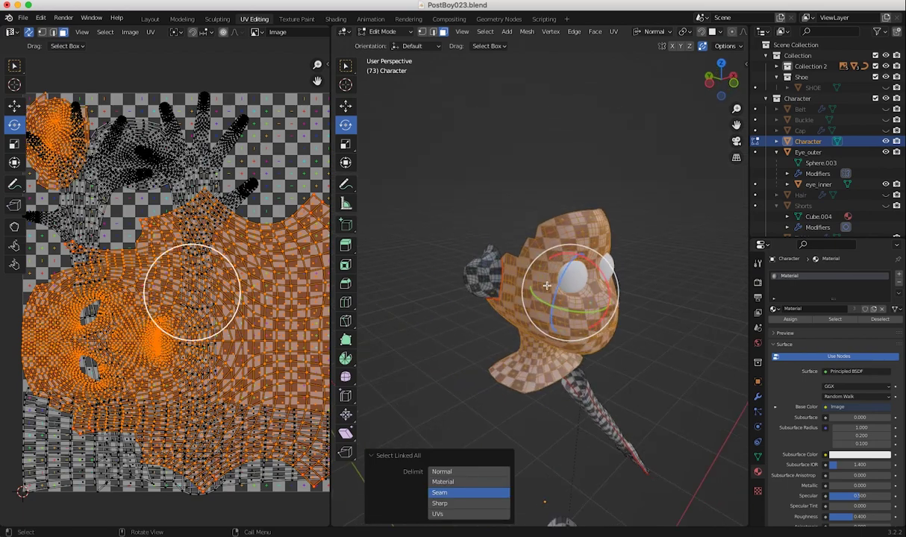
{"action": "left_click", "coordinate": [492, 274], "text": "shift"}
{"action": "key", "text": "ctrl+l"}
{"action": "middle_click_drag", "start_coordinate": [492, 275], "coordinate": [450, 317]}
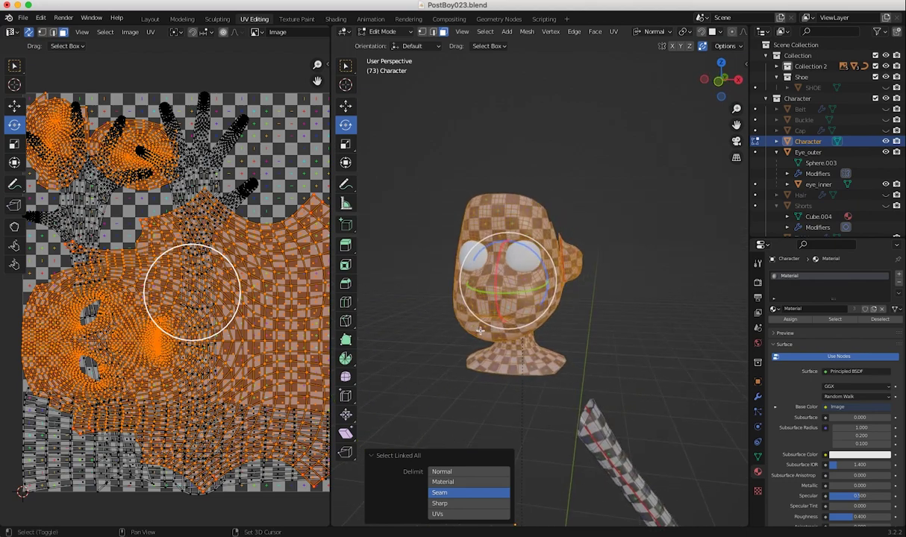
Hide all unselected geometry so that only the head, neck and ears remain
{"action": "key", "text": "h"}
{"action": "middle_click_drag", "start_coordinate": [480, 329], "coordinate": [623, 408]}
{"action": "middle_click_drag", "start_coordinate": [555, 406], "coordinate": [527, 349]}
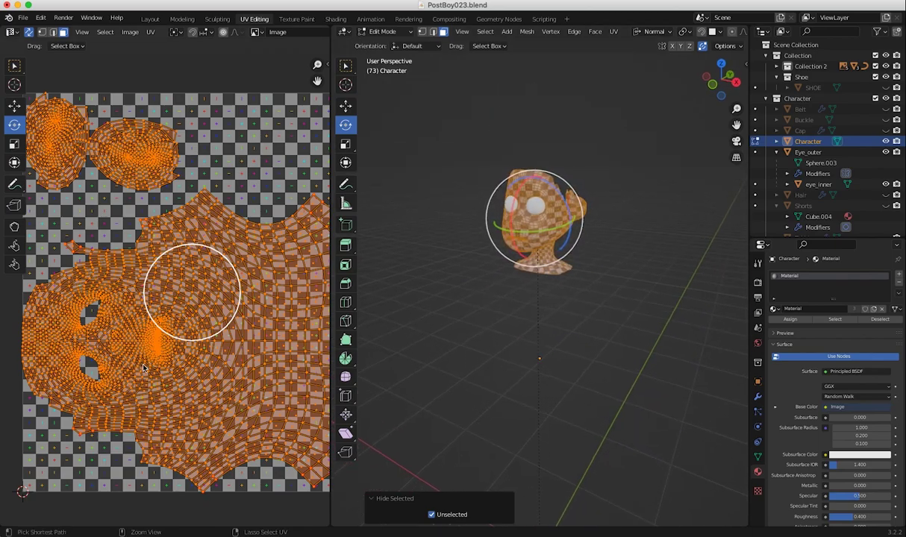
{"action": "scroll", "coordinate": [142, 368], "scroll_direction": "down", "scroll_amount": 6}
{"action": "scroll", "coordinate": [104, 328], "scroll_direction": "up", "scroll_amount": 4}
{"action": "scroll", "coordinate": [94, 306], "scroll_direction": "up", "scroll_amount": 1}
Unwrap the selected head, neck and ear faces with the Angle Based method
{"action": "mouse_move", "coordinate": [514, 303]}
{"action": "middle_mouse_down"}
{"action": "mouse_move", "coordinate": [613, 316]}
{"action": "mouse_move", "coordinate": [526, 374]}
{"action": "mouse_move", "coordinate": [690, 339]}
{"action": "mouse_move", "coordinate": [504, 298]}
{"action": "middle_mouse_up"}
{"action": "scroll", "coordinate": [449, 259], "scroll_direction": "up", "scroll_amount": 4}
{"action": "middle_click_drag", "start_coordinate": [449, 259], "coordinate": [520, 263]}
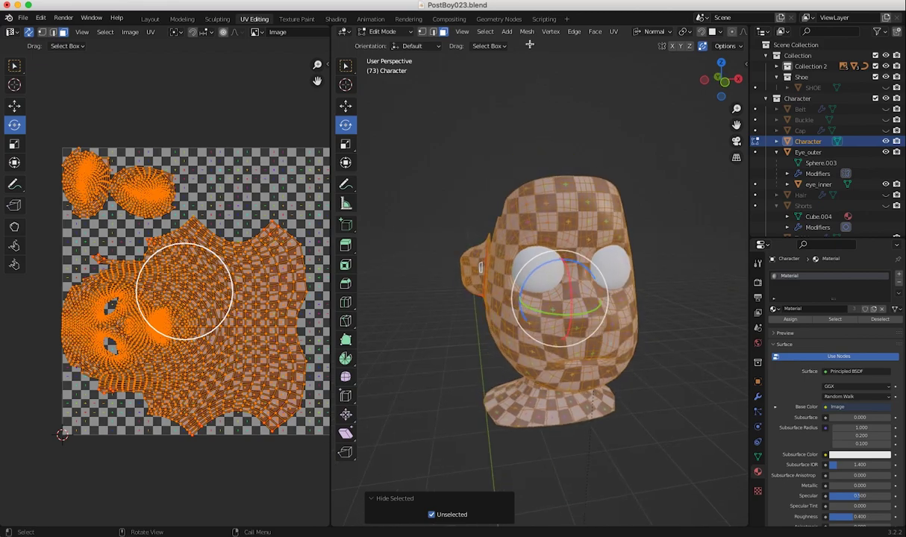
{"action": "left_click", "coordinate": [612, 32]}
{"action": "left_click", "coordinate": [631, 61]}
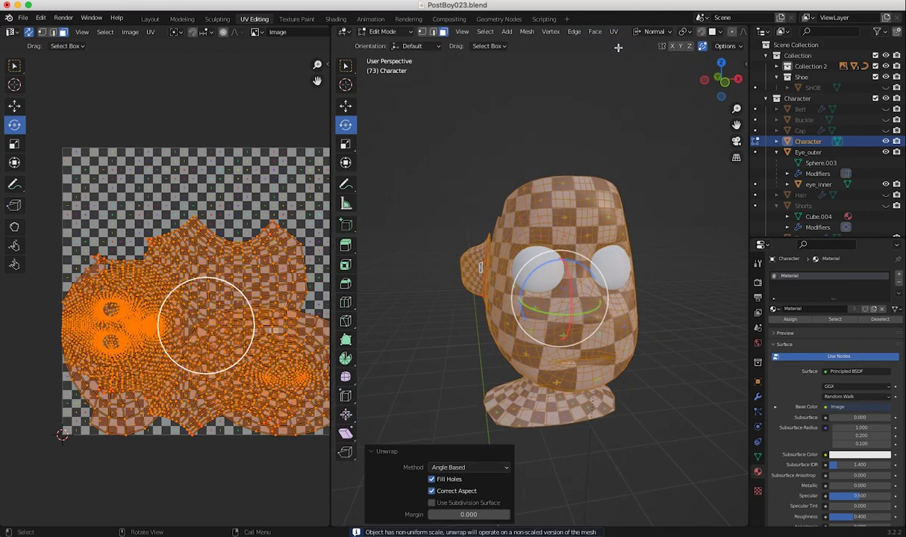
Compare the checker size on the ear, face and neck and look over the overlapping UV islands
{"action": "middle_click_drag", "start_coordinate": [181, 379], "coordinate": [155, 353]}
{"action": "middle_click_drag", "start_coordinate": [243, 366], "coordinate": [262, 406], "text": "ctrl"}
{"action": "middle_click_drag", "start_coordinate": [212, 390], "coordinate": [216, 415]}
{"action": "middle_click_drag", "start_coordinate": [455, 370], "coordinate": [487, 329]}
{"action": "mouse_move", "coordinate": [195, 359]}
{"action": "middle_mouse_down"}
{"action": "mouse_move", "coordinate": [244, 360]}
{"action": "mouse_move", "coordinate": [201, 347]}
{"action": "middle_mouse_up"}
{"action": "middle_click_drag", "start_coordinate": [515, 343], "coordinate": [415, 292]}
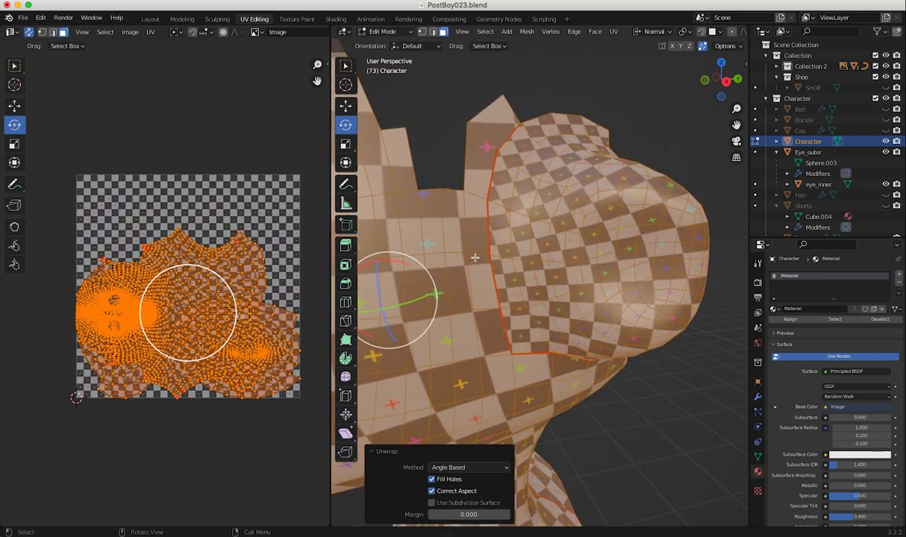
{"action": "middle_click_drag", "start_coordinate": [258, 327], "coordinate": [254, 345], "text": "ctrl"}
{"action": "middle_click_drag", "start_coordinate": [507, 347], "coordinate": [649, 450]}
{"action": "middle_click_drag", "start_coordinate": [658, 376], "coordinate": [425, 329]}
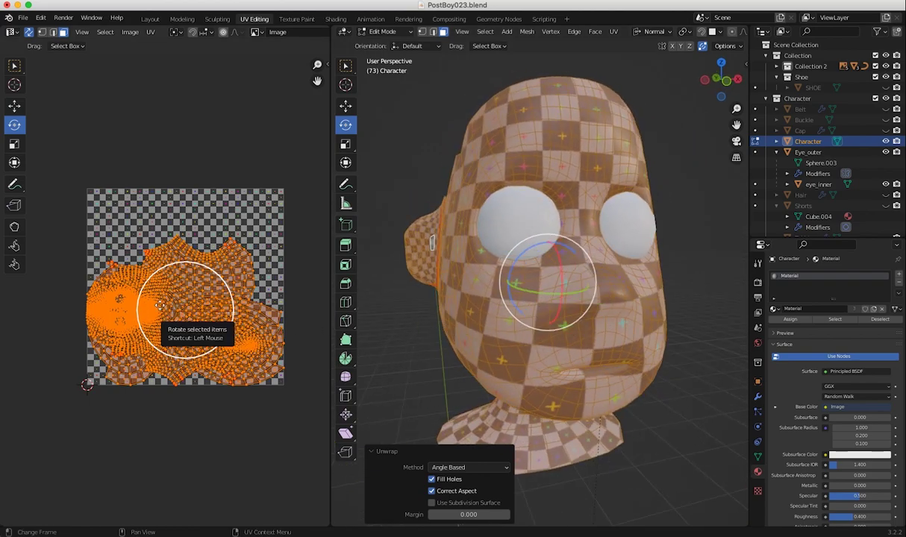
Select the whole head island in the UV editor and move it straight down, clear of the UV tile
{"action": "middle_click_drag", "start_coordinate": [164, 305], "coordinate": [178, 312]}
{"action": "left_click", "coordinate": [206, 325]}
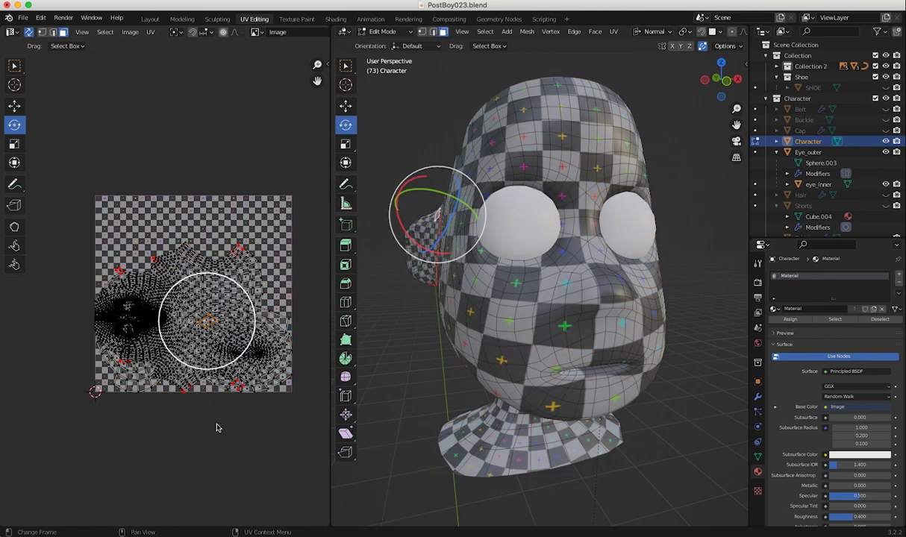
{"action": "left_click", "coordinate": [205, 404]}
{"action": "left_click", "coordinate": [204, 294]}
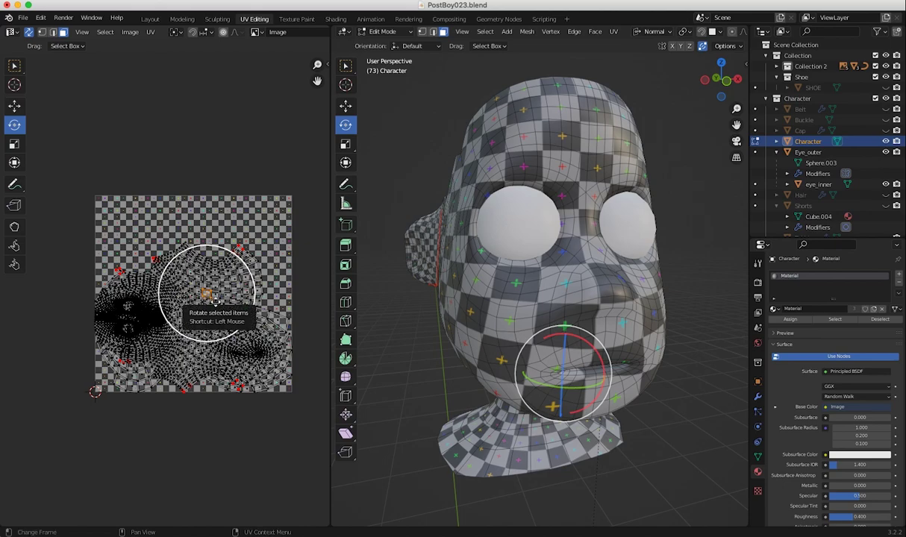
{"action": "left_click", "coordinate": [144, 153]}
{"action": "left_click", "coordinate": [204, 291]}
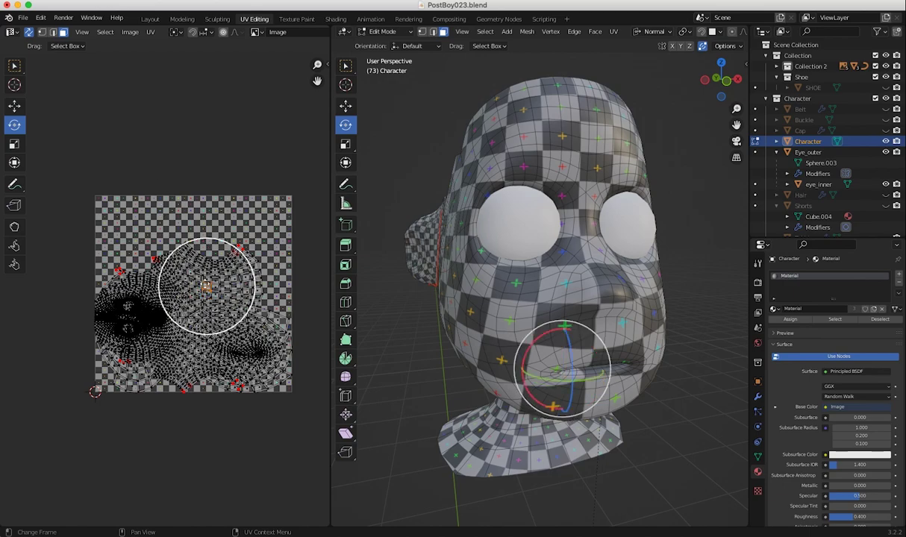
{"action": "key", "text": "ctrl+l"}
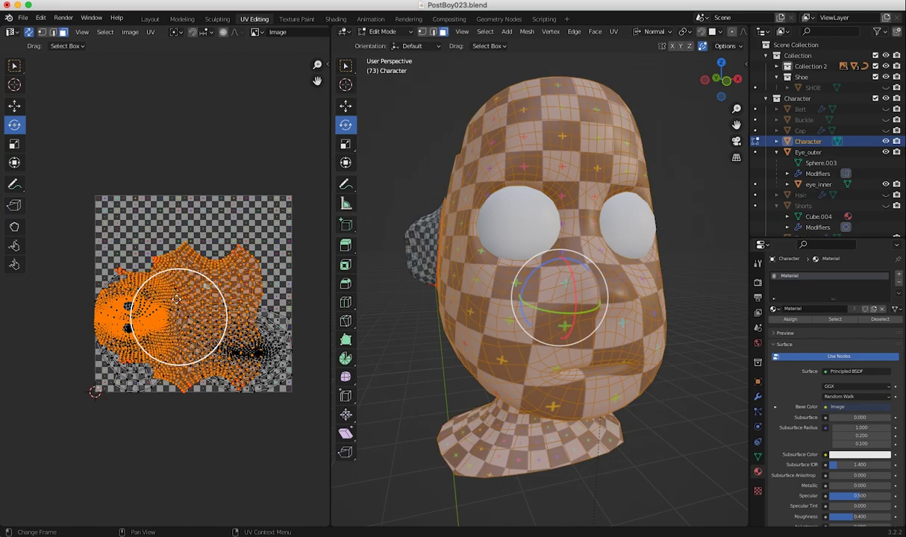
{"action": "key", "text": "shift+space"}
{"action": "key", "text": "g"}
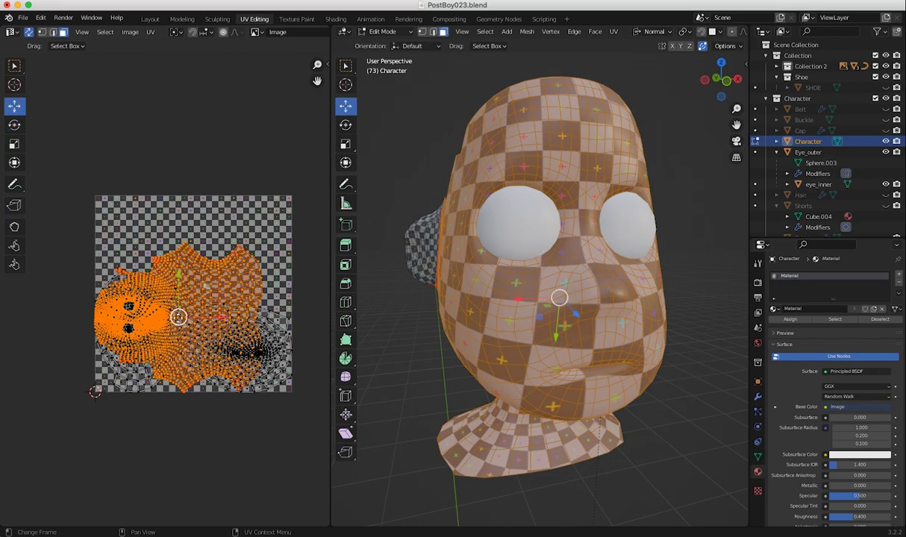
{"action": "left_click_drag", "start_coordinate": [190, 301], "coordinate": [190, 466]}
Select the ear island at the lower right of the UV tile and move it into the upper right area
{"action": "left_click", "coordinate": [247, 340]}
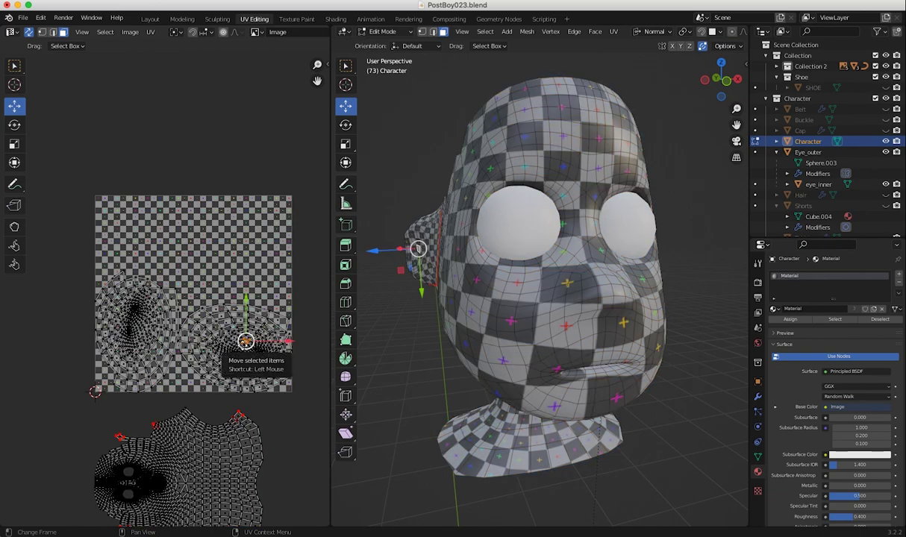
{"action": "key", "text": "ctrl+l"}
{"action": "left_click_drag", "start_coordinate": [231, 343], "coordinate": [227, 246]}
Select the whole ear island at the lower left of the UV tile and move it into the upper left area
{"action": "left_click", "coordinate": [136, 304], "text": "ctrl"}
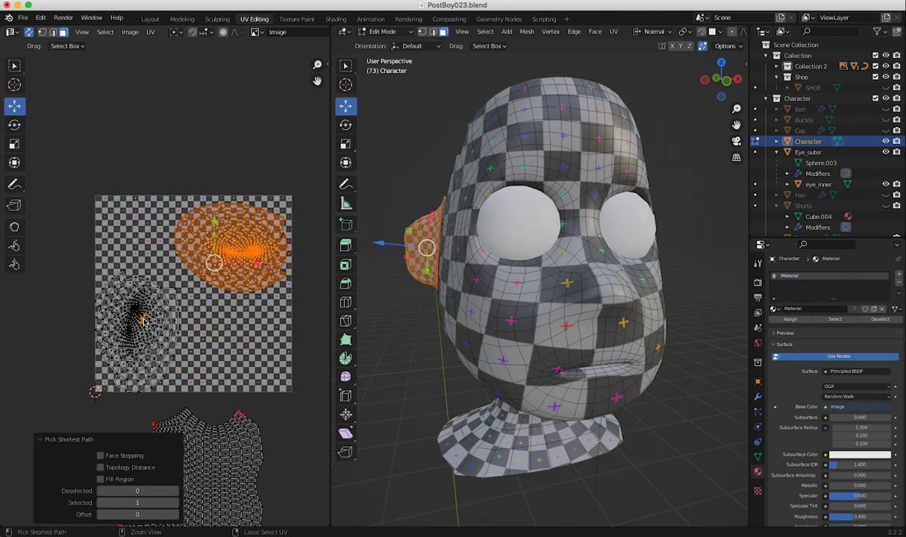
{"action": "key", "text": "ctrl+l"}
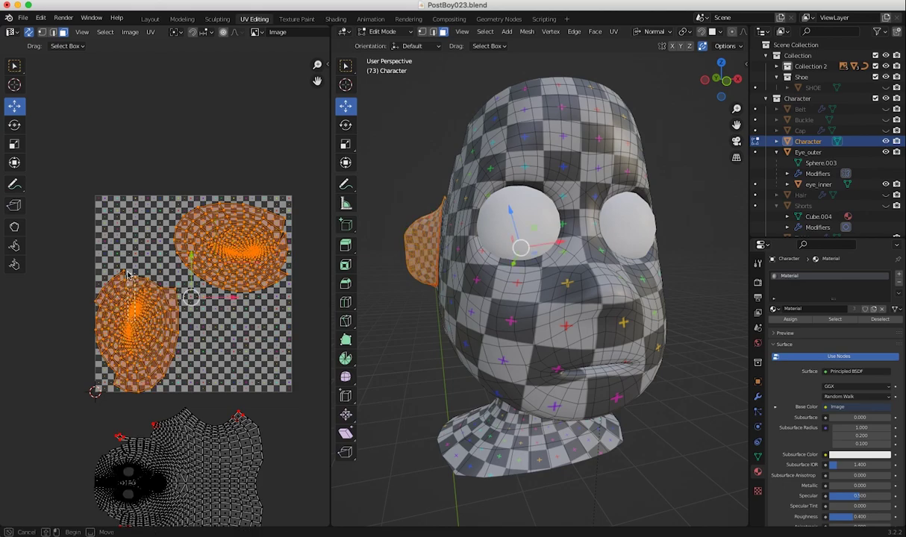
{"action": "left_click", "coordinate": [131, 326]}
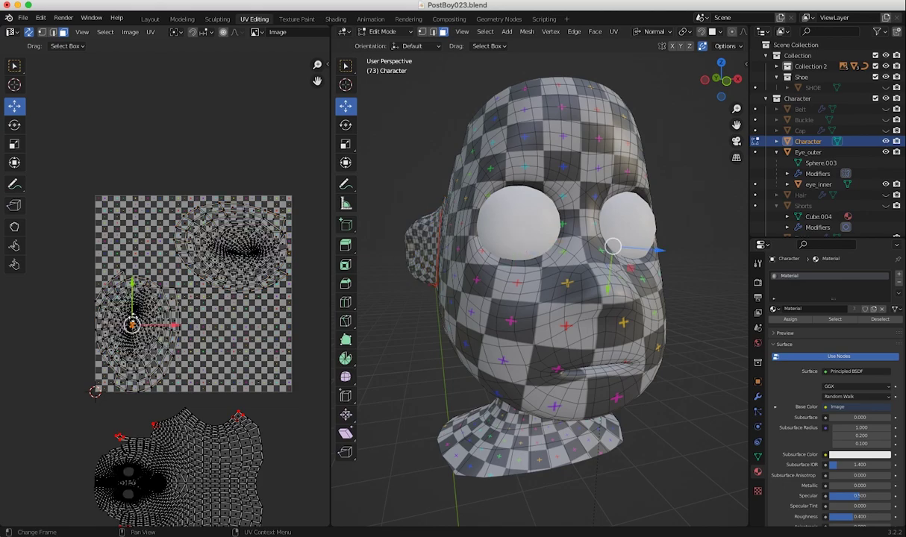
{"action": "key", "text": "ctrl+l"}
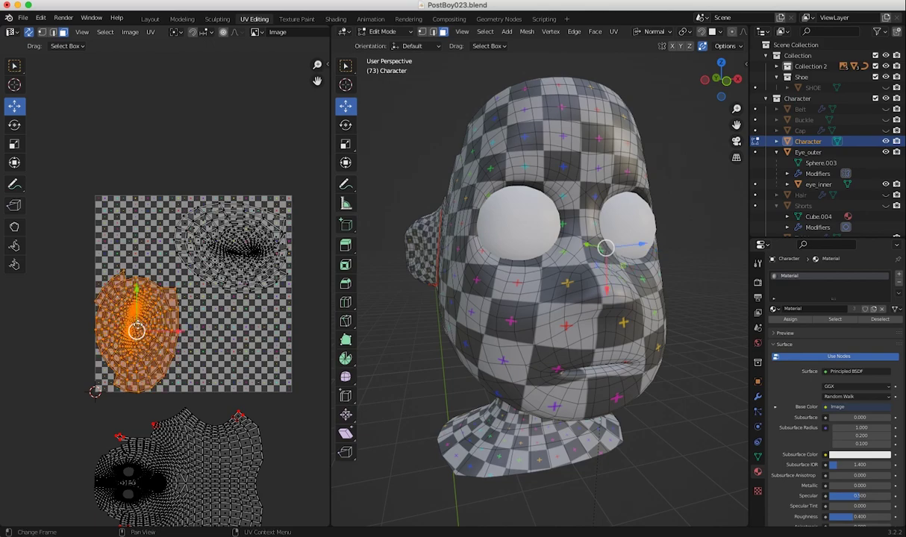
{"action": "key", "text": "g"}
{"action": "left_click", "coordinate": [127, 246]}
Select both ear islands in the UV editor and relax them with Minimize Stretch
{"action": "left_click_drag", "start_coordinate": [52, 171], "coordinate": [304, 361]}
{"action": "middle_click_drag", "start_coordinate": [247, 337], "coordinate": [247, 340]}
{"action": "middle_click_drag", "start_coordinate": [429, 278], "coordinate": [503, 290]}
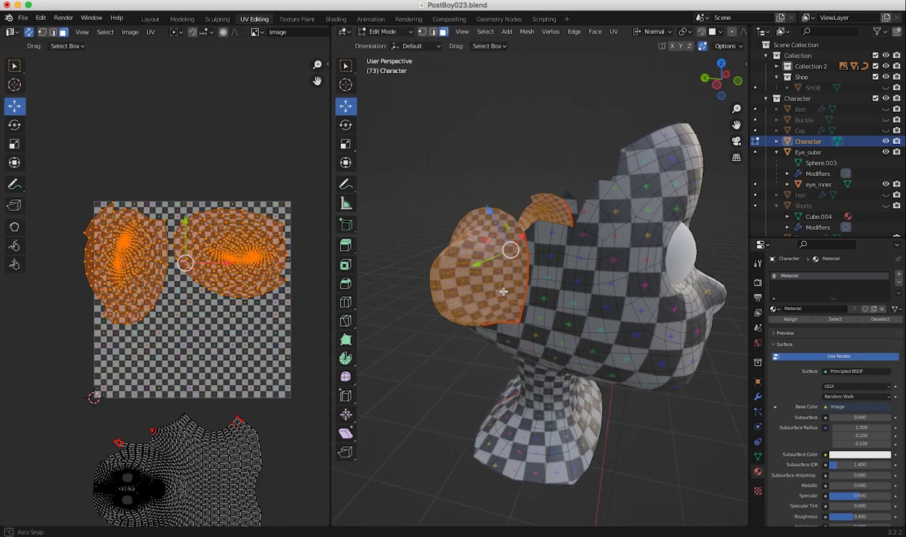
{"action": "middle_click_drag", "start_coordinate": [427, 273], "coordinate": [516, 268], "text": "ctrl"}
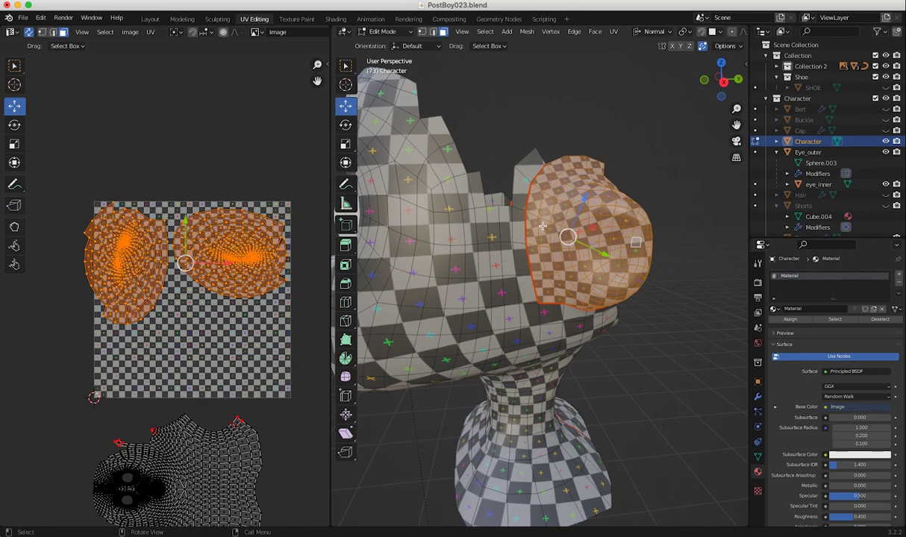
{"action": "left_click", "coordinate": [122, 33]}
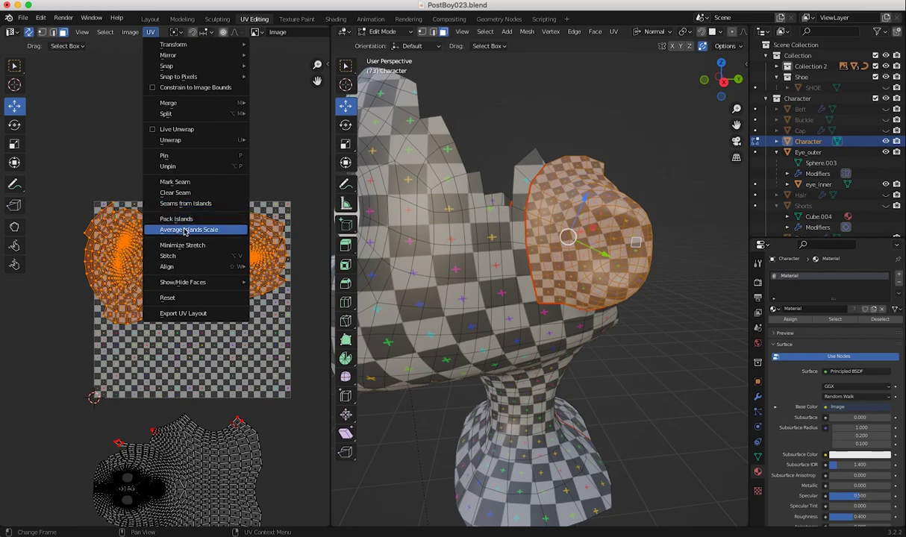
{"action": "left_click", "coordinate": [185, 232]}
{"action": "key", "text": "ctrl+v"}
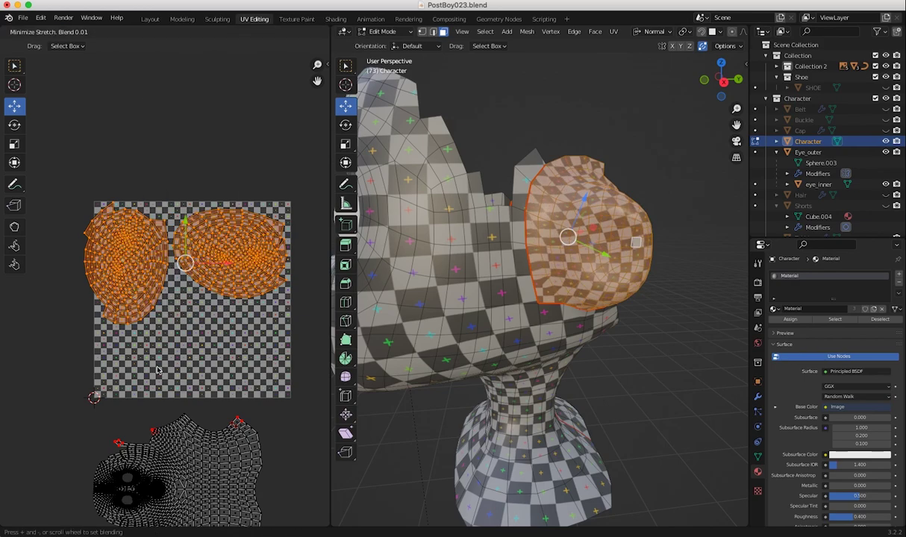
{"action": "left_click", "coordinate": [81, 476]}
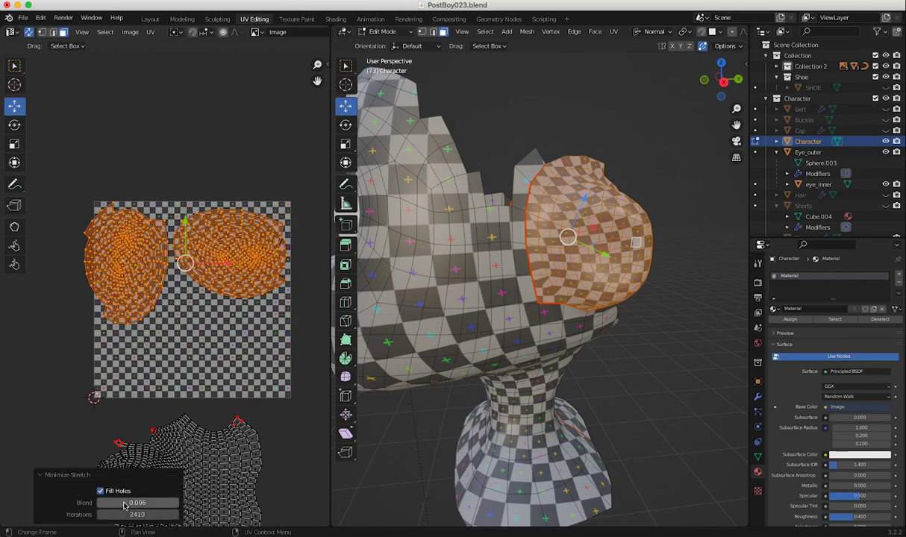
Move both ear islands above the UV tile and bring the whole head island back inside the tile
{"action": "middle_click_drag", "start_coordinate": [490, 285], "coordinate": [526, 313]}
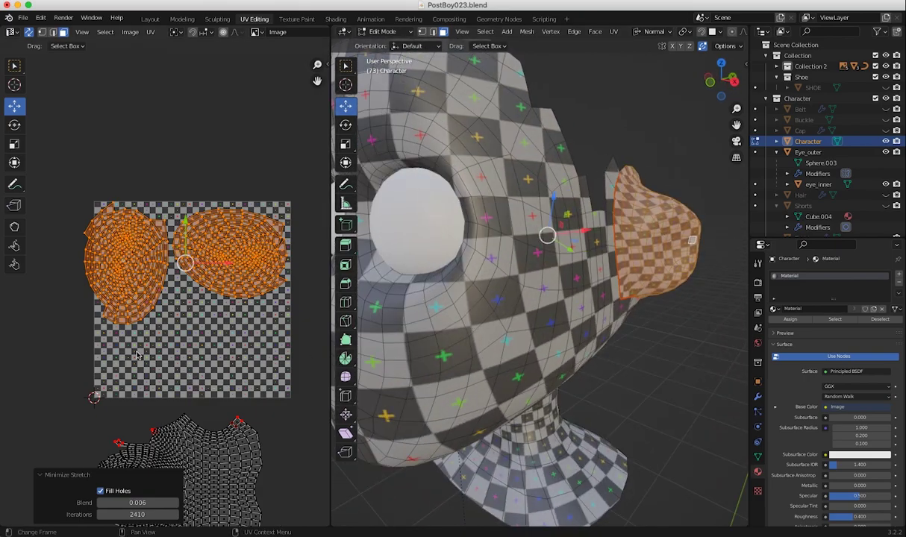
{"action": "left_click_drag", "start_coordinate": [185, 262], "coordinate": [185, 125]}
{"action": "left_click", "coordinate": [215, 461]}
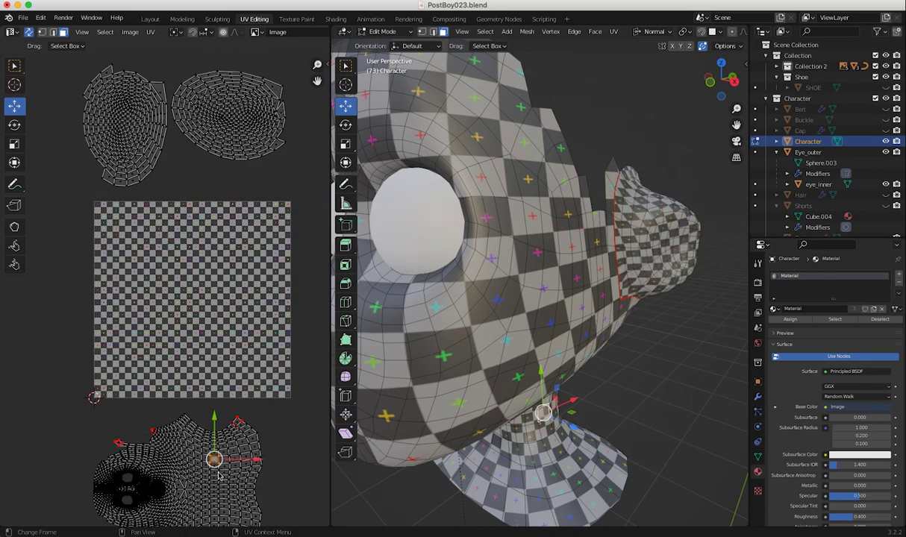
{"action": "key", "text": "ctrl+l"}
{"action": "left_click_drag", "start_coordinate": [169, 461], "coordinate": [180, 279]}
{"action": "left_click", "coordinate": [68, 330]}
Select the whole head island and relax it with Minimize Stretch
{"action": "middle_click_drag", "start_coordinate": [486, 373], "coordinate": [539, 379]}
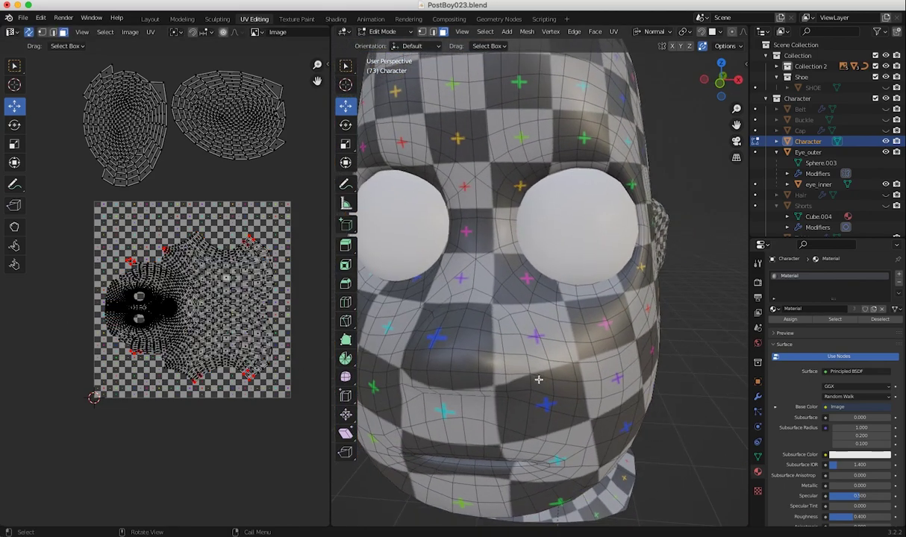
{"action": "scroll", "coordinate": [529, 388], "scroll_direction": "down", "scroll_amount": 6}
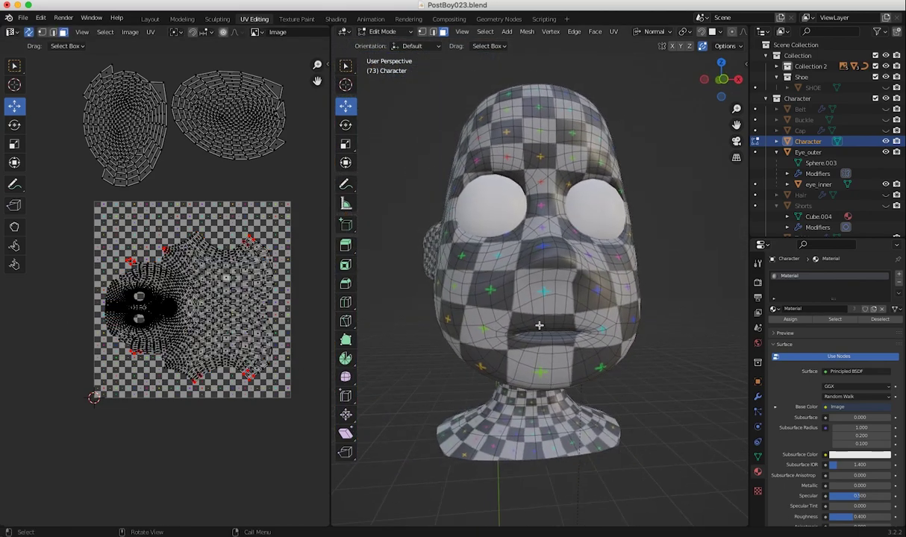
{"action": "middle_click_drag", "start_coordinate": [562, 287], "coordinate": [539, 318]}
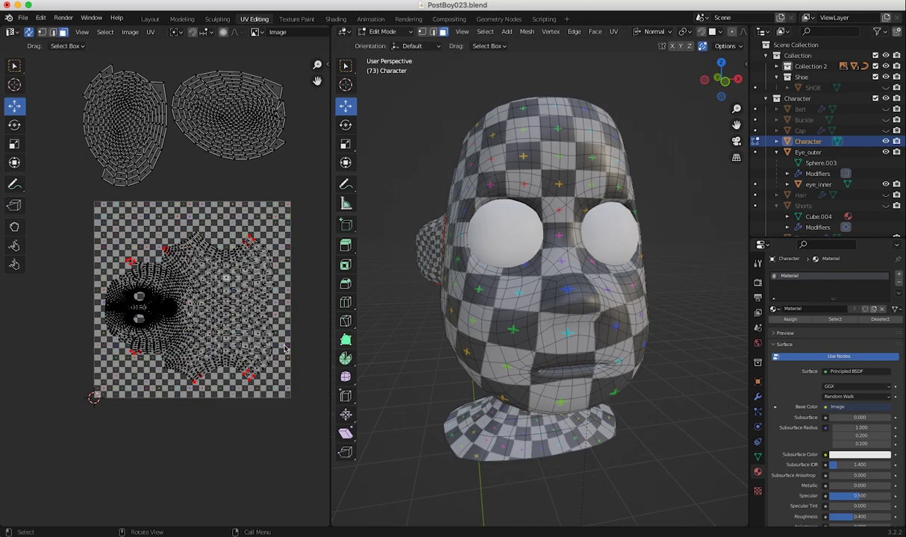
{"action": "middle_click_drag", "start_coordinate": [147, 312], "coordinate": [191, 345], "text": "ctrl"}
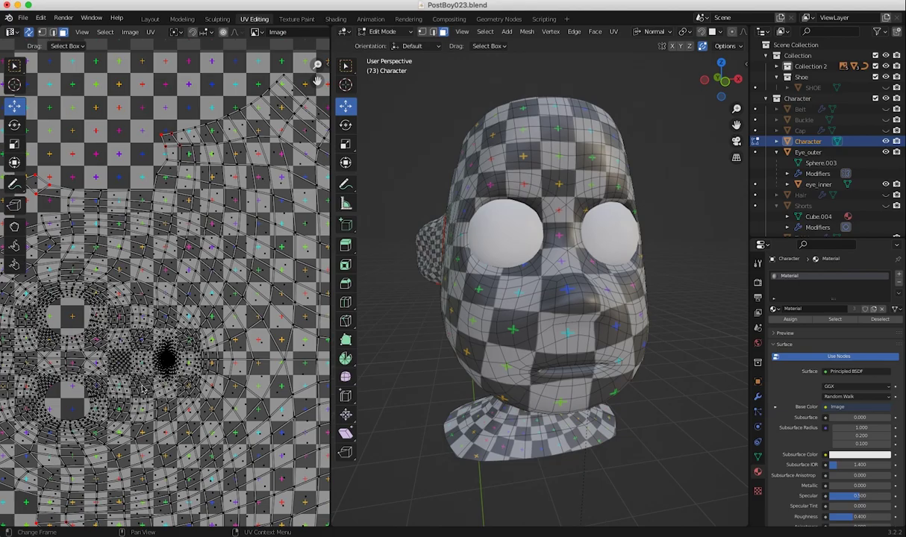
{"action": "scroll", "coordinate": [135, 343], "scroll_direction": "down", "scroll_amount": 5}
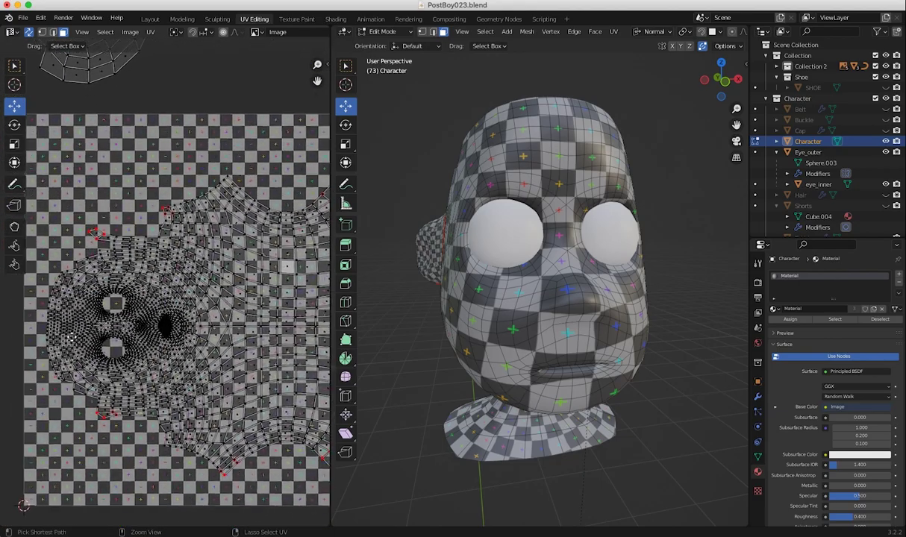
{"action": "scroll", "coordinate": [170, 367], "scroll_direction": "down", "scroll_amount": 3}
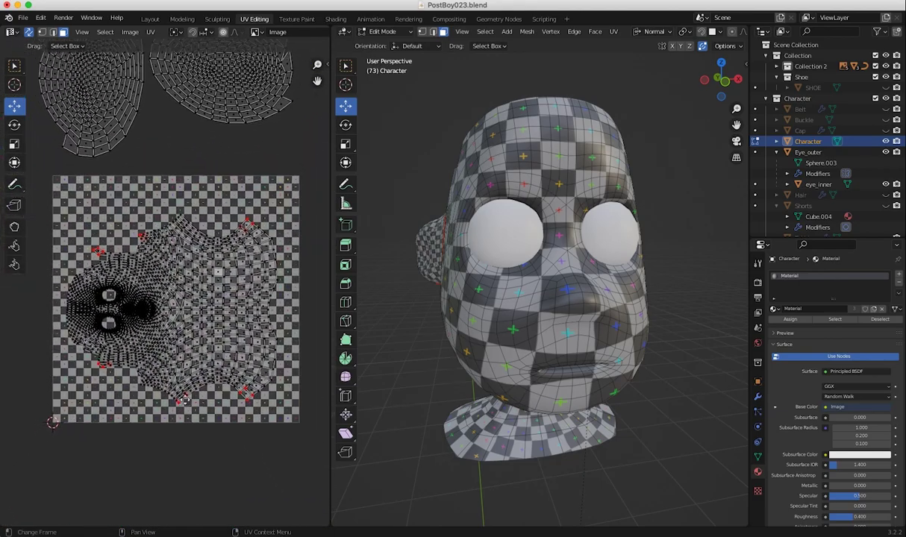
{"action": "left_click", "coordinate": [200, 367]}
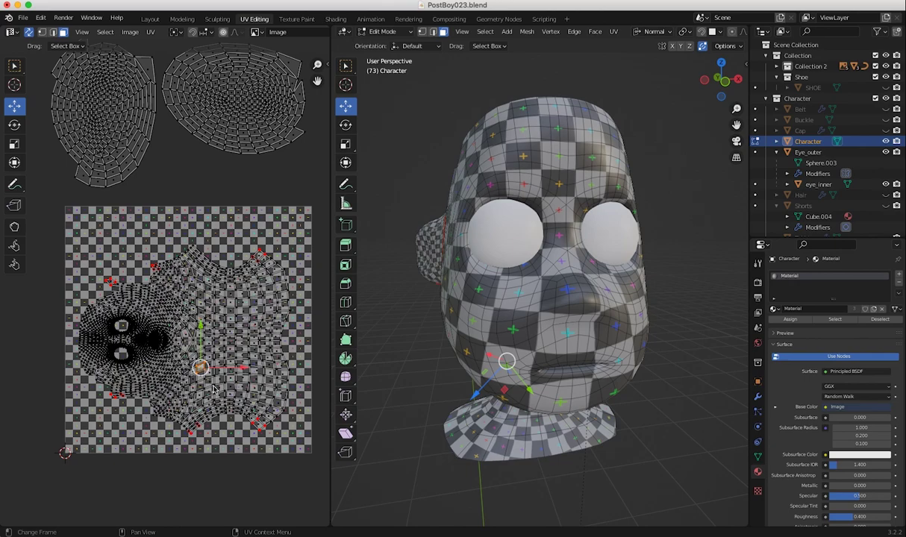
{"action": "key", "text": "ctrl+l"}
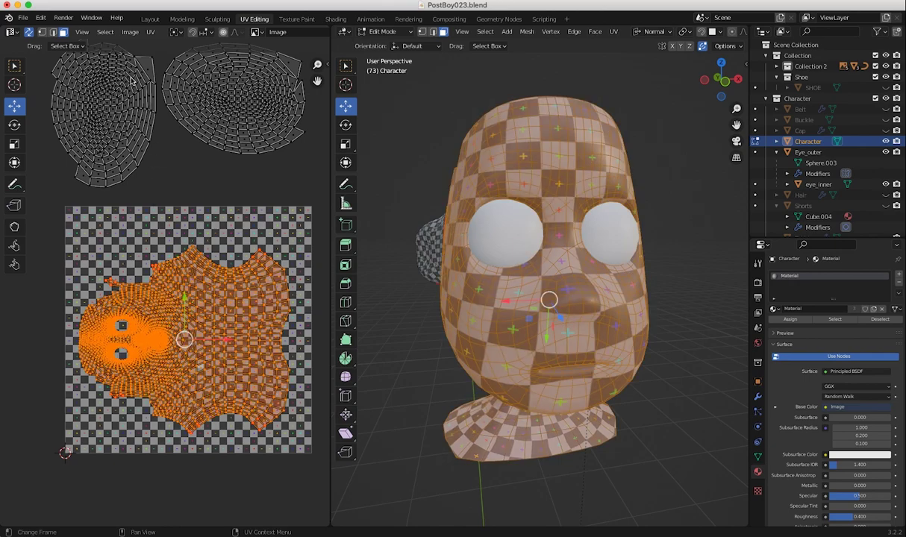
{"action": "left_click", "coordinate": [150, 32]}
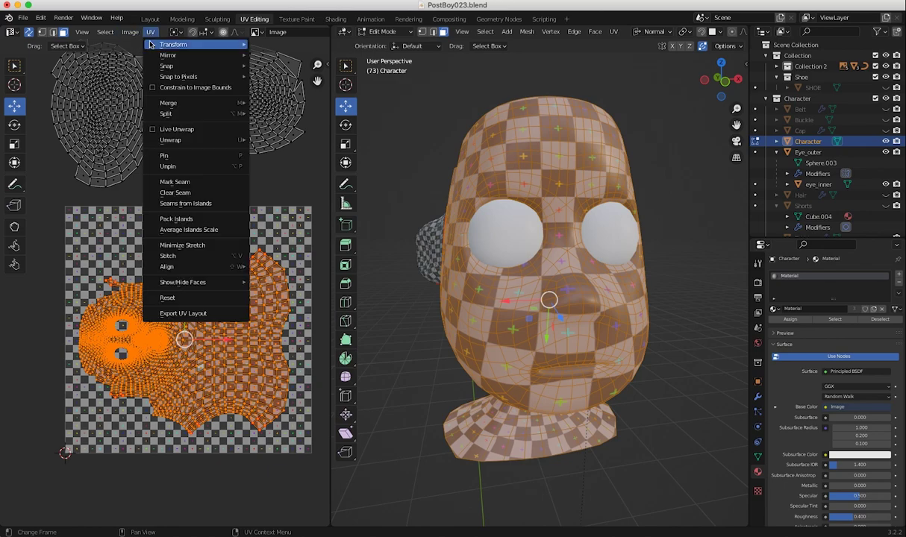
{"action": "left_click", "coordinate": [176, 245]}
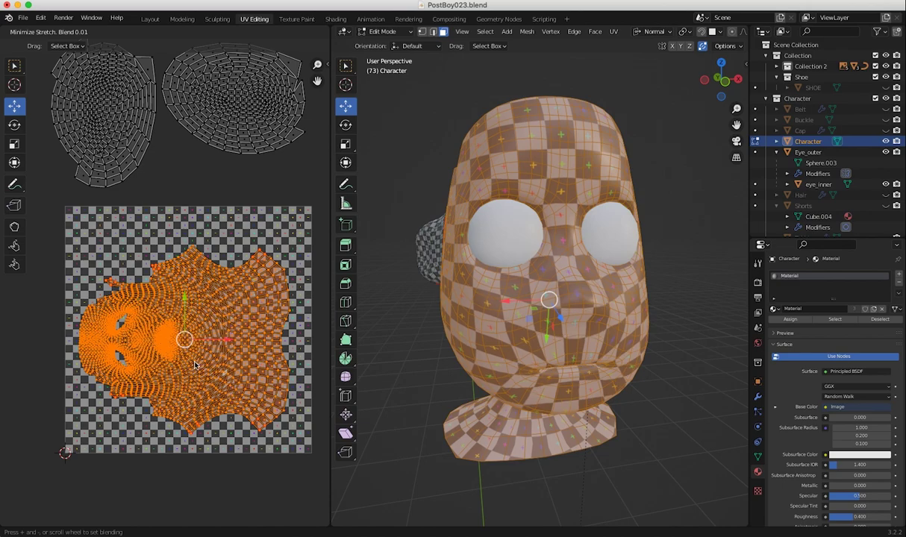
{"action": "left_click", "coordinate": [179, 339]}
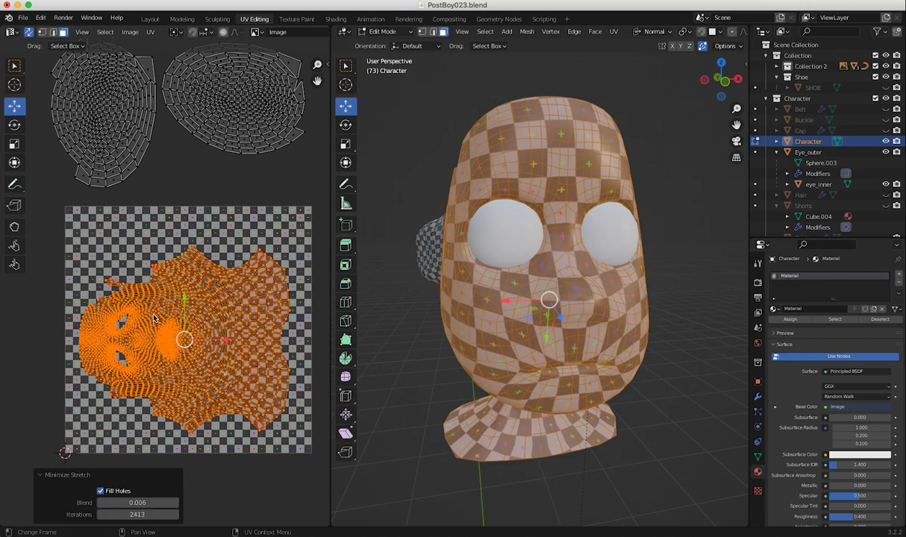
Examine the checker pattern on the side of the head and the red pinned points around the head island's border
{"action": "middle_click_drag", "start_coordinate": [430, 344], "coordinate": [302, 332]}
{"action": "middle_click_drag", "start_coordinate": [159, 335], "coordinate": [3, 212], "text": "ctrl"}
{"action": "middle_click_drag", "start_coordinate": [213, 220], "coordinate": [216, 370], "text": "ctrl"}
{"action": "left_click", "coordinate": [157, 406]}
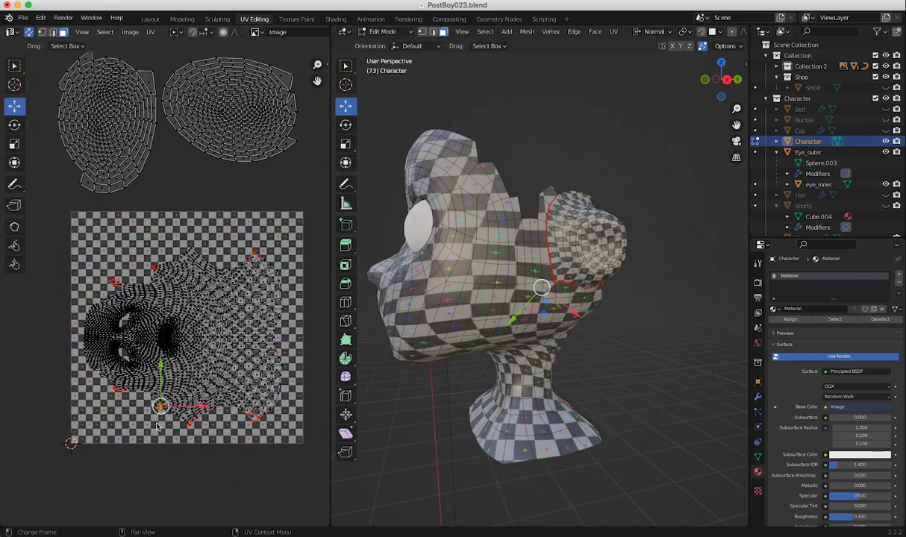
{"action": "middle_click_drag", "start_coordinate": [173, 408], "coordinate": [148, 381], "text": "ctrl"}
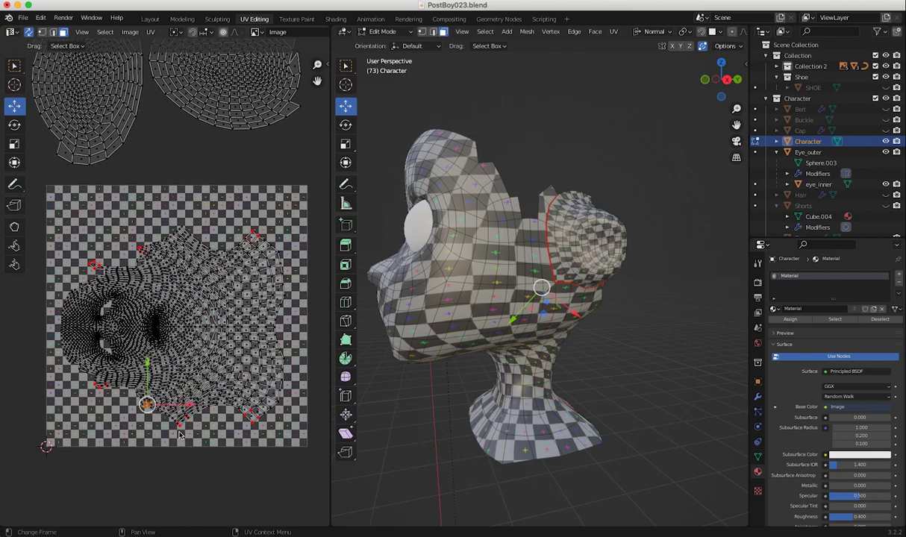
{"action": "middle_click_drag", "start_coordinate": [255, 438], "coordinate": [217, 423], "text": "ctrl"}
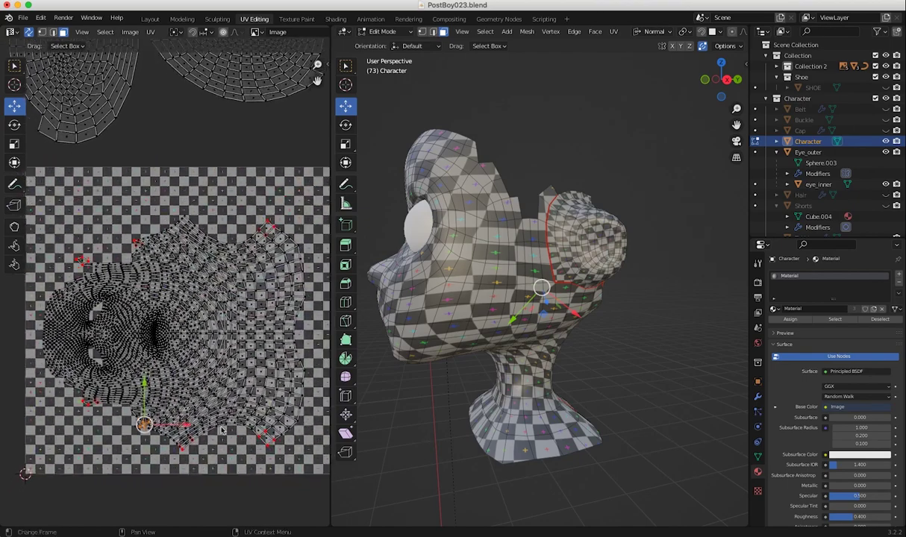
{"action": "left_click", "coordinate": [267, 436]}
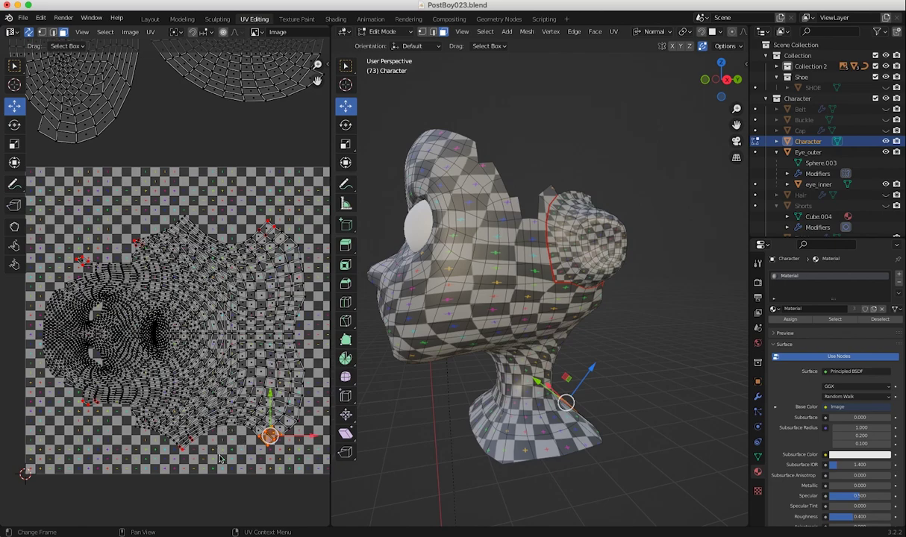
{"action": "left_click", "coordinate": [179, 454]}
{"action": "left_click", "coordinate": [185, 443]}
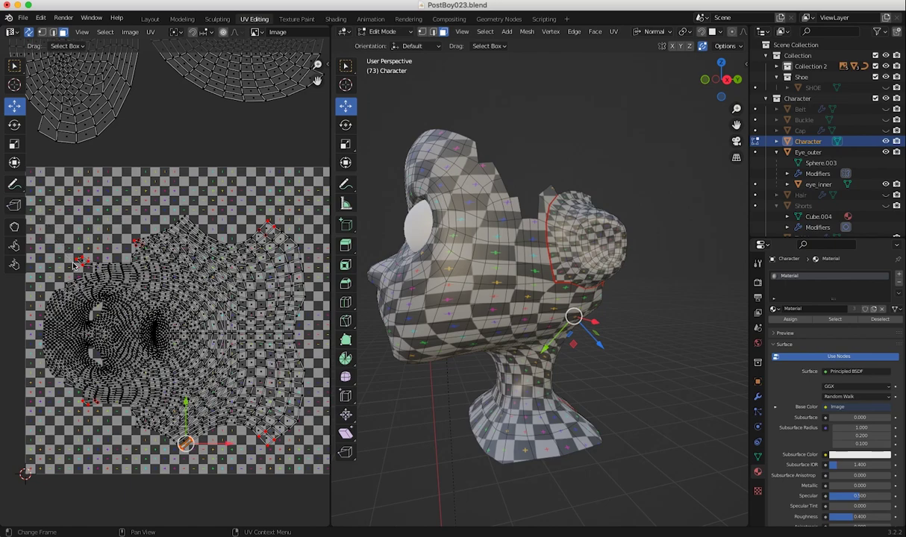
{"action": "left_click", "coordinate": [80, 261]}
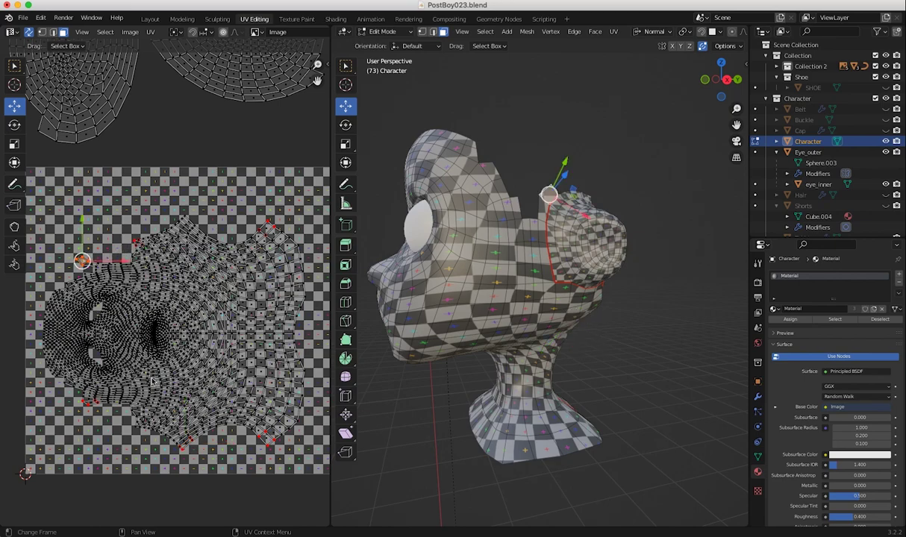
Select the faces along the lower neck edge of the head island and unpin their UVs
{"action": "left_click", "coordinate": [150, 461]}
{"action": "left_click_drag", "start_coordinate": [277, 470], "coordinate": [139, 420]}
{"action": "left_click", "coordinate": [296, 489]}
{"action": "left_click_drag", "start_coordinate": [302, 488], "coordinate": [113, 405]}
{"action": "right_click", "coordinate": [263, 441]}
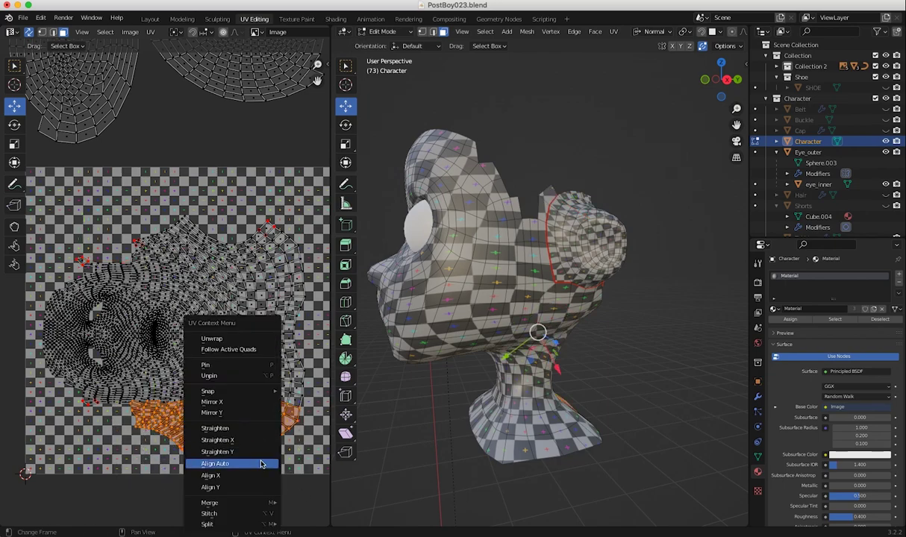
{"action": "left_click", "coordinate": [236, 403]}
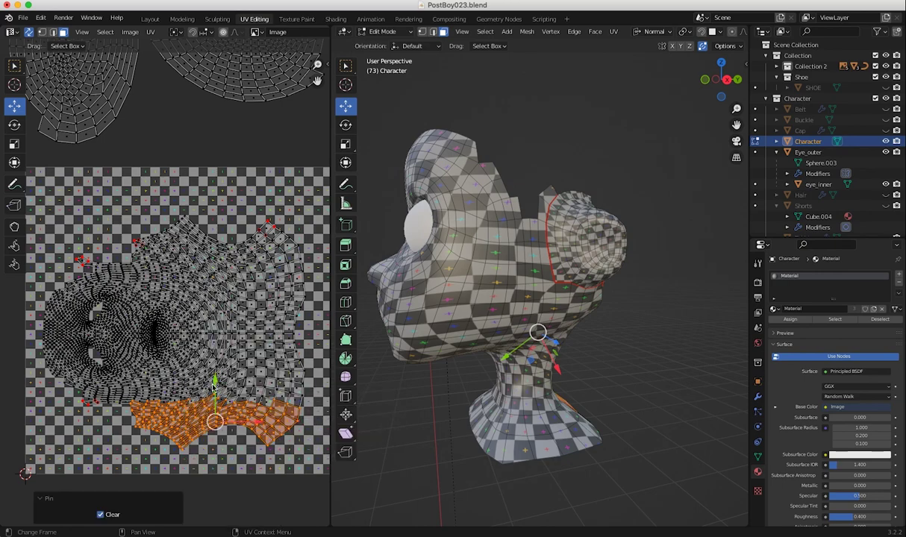
Select the faces along the upper edge of the head island and unpin their UVs
{"action": "left_click", "coordinate": [188, 446]}
{"action": "left_click_drag", "start_coordinate": [46, 203], "coordinate": [261, 269]}
{"action": "right_click", "coordinate": [262, 226]}
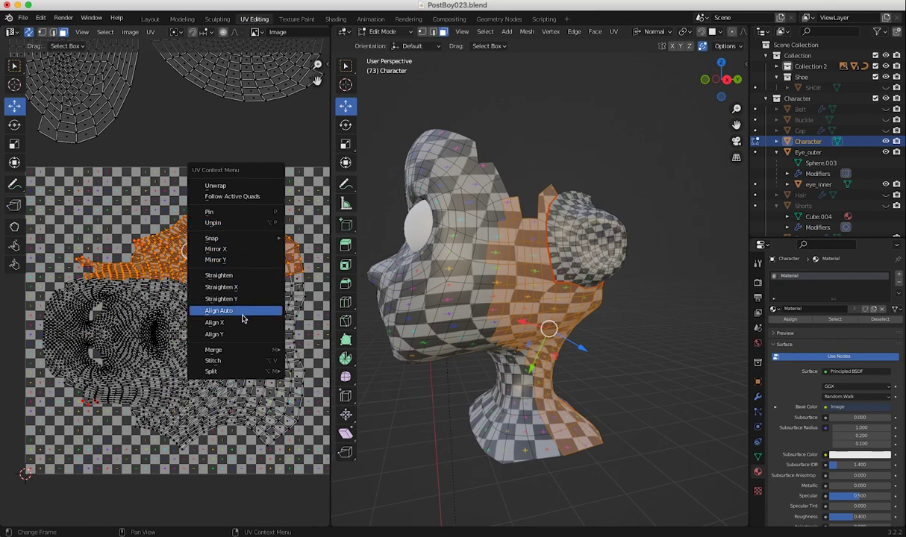
{"action": "left_click", "coordinate": [213, 222]}
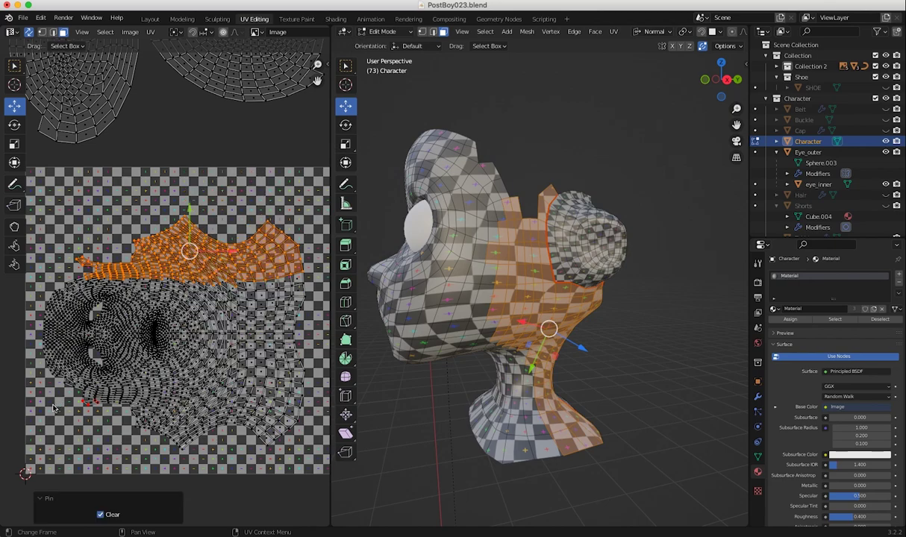
Unpin the remaining pinned UVs below the face area of the head island and select the whole island
{"action": "left_click", "coordinate": [68, 382]}
{"action": "left_click_drag", "start_coordinate": [46, 390], "coordinate": [118, 423]}
{"action": "right_click", "coordinate": [88, 383]}
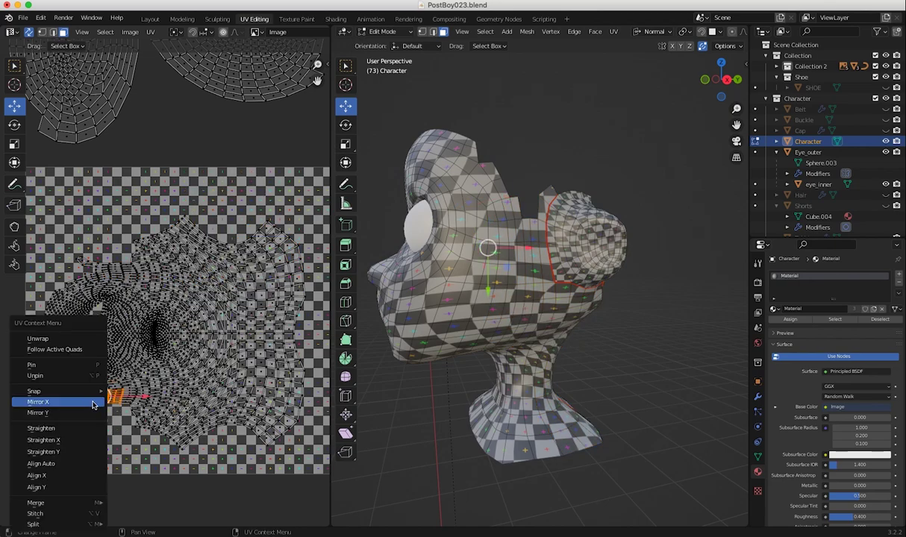
{"action": "left_click", "coordinate": [64, 377]}
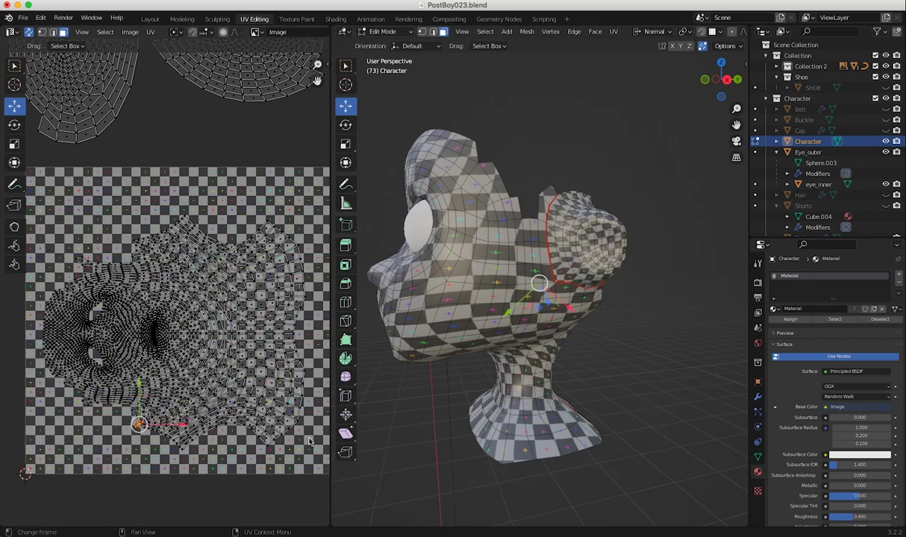
{"action": "key", "text": "a"}
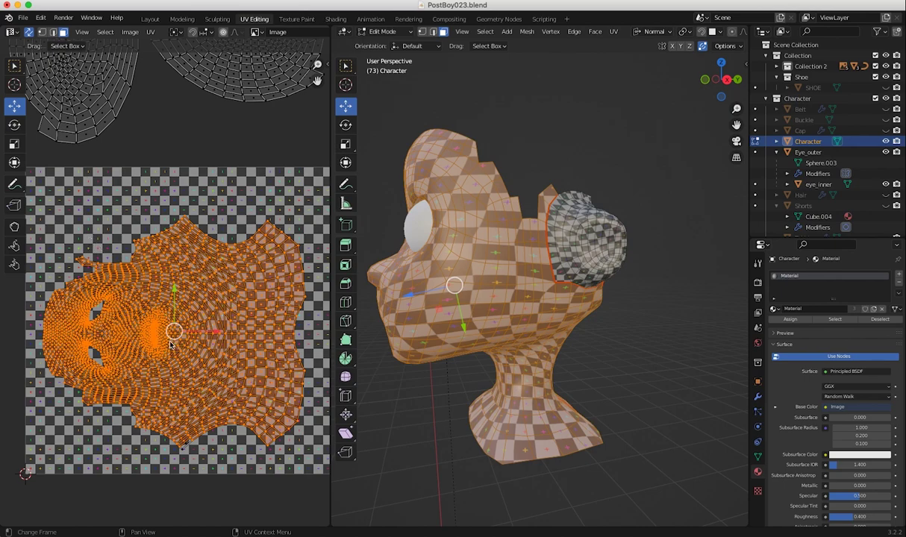
Select the entire head mesh island again and unwrap it with the Angle Based method
{"action": "key", "text": "alt+a"}
{"action": "key", "text": "a"}
{"action": "middle_click_drag", "start_coordinate": [485, 335], "coordinate": [548, 372]}
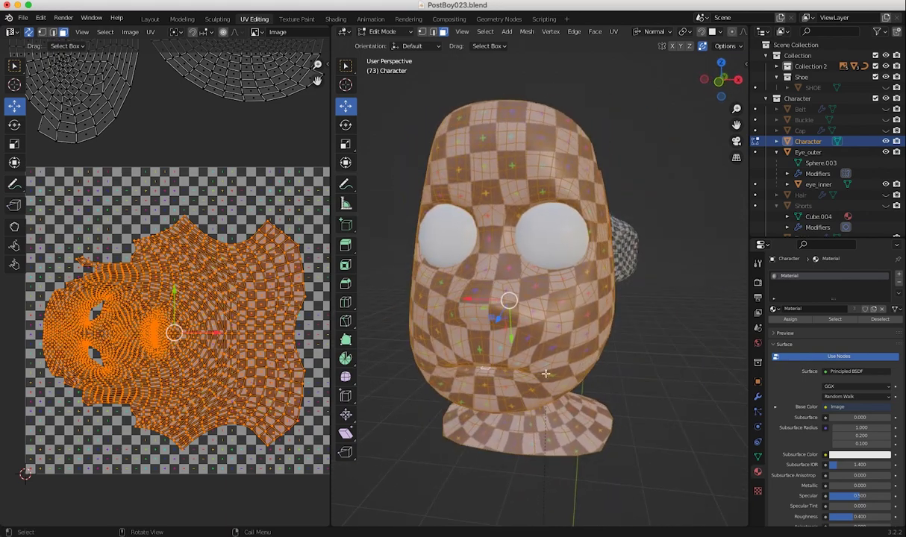
{"action": "left_click", "coordinate": [614, 31]}
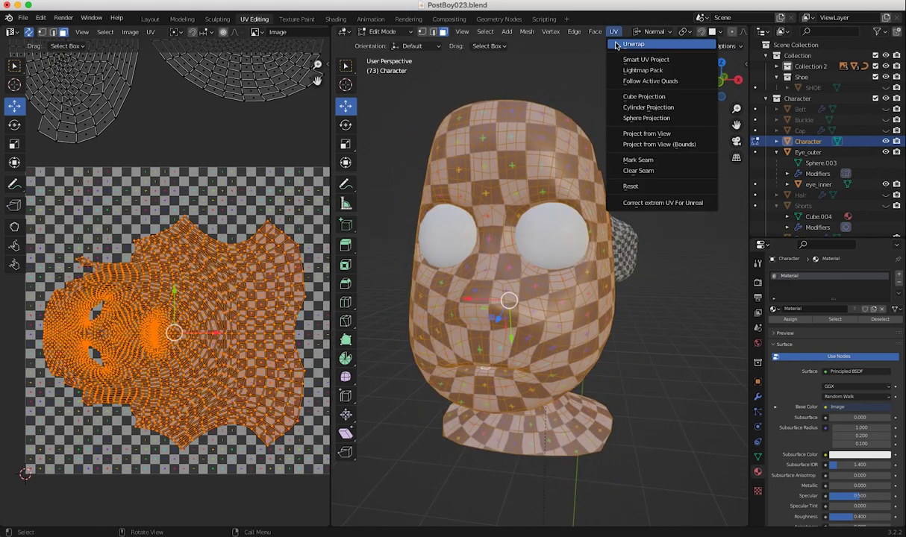
{"action": "left_click", "coordinate": [627, 47]}
{"action": "mouse_move", "coordinate": [424, 350]}
{"action": "middle_mouse_down"}
{"action": "mouse_move", "coordinate": [455, 352]}
{"action": "mouse_move", "coordinate": [440, 351]}
{"action": "middle_mouse_up"}
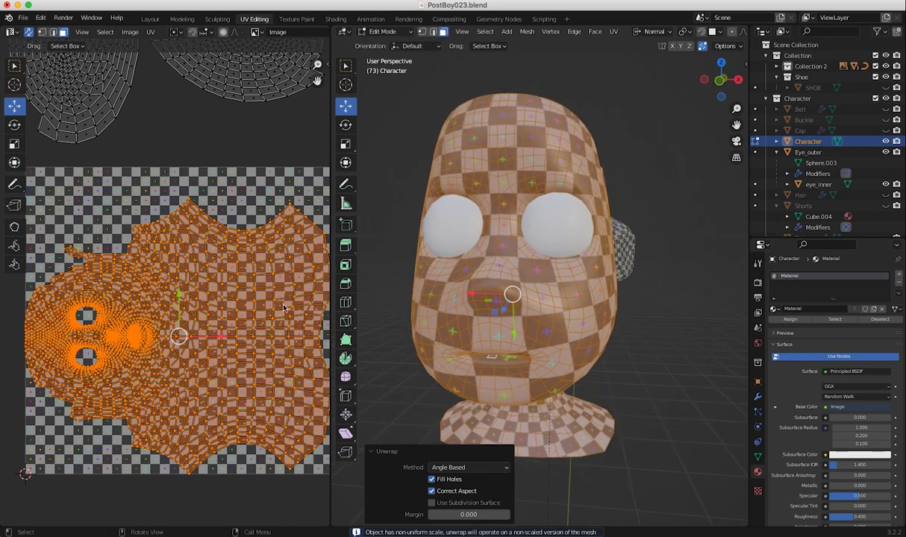
Run Minimize Stretch on the selected head UV island until the checker pattern evens out, and accept the result
{"action": "left_click", "coordinate": [148, 19]}
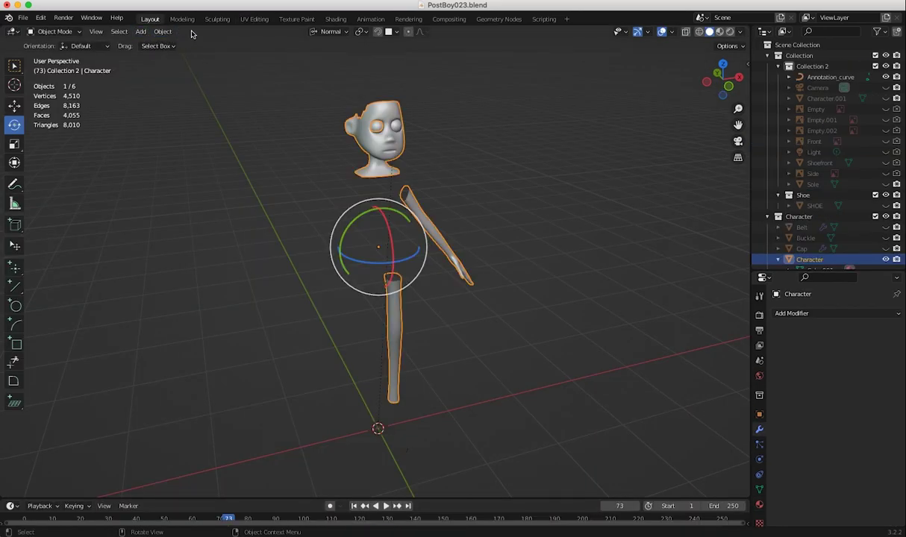
{"action": "left_click", "coordinate": [253, 19]}
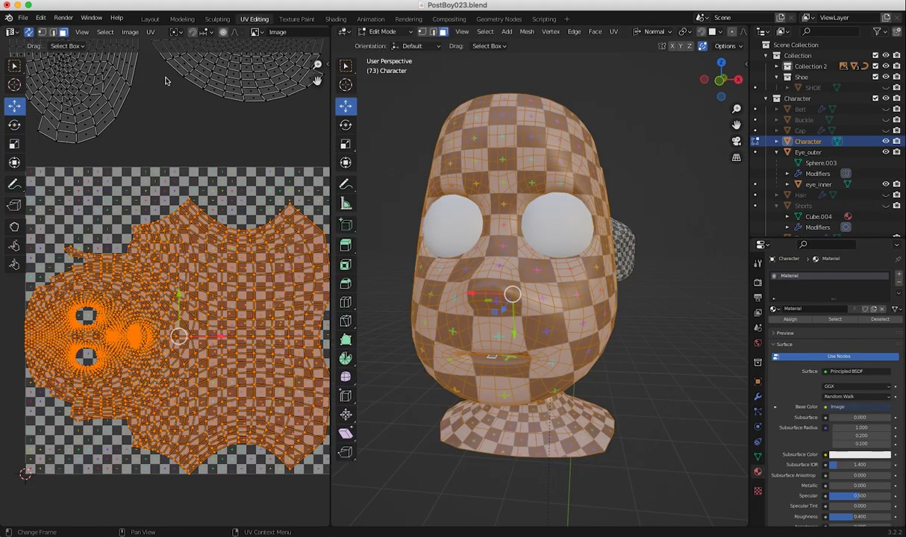
{"action": "left_click", "coordinate": [126, 33]}
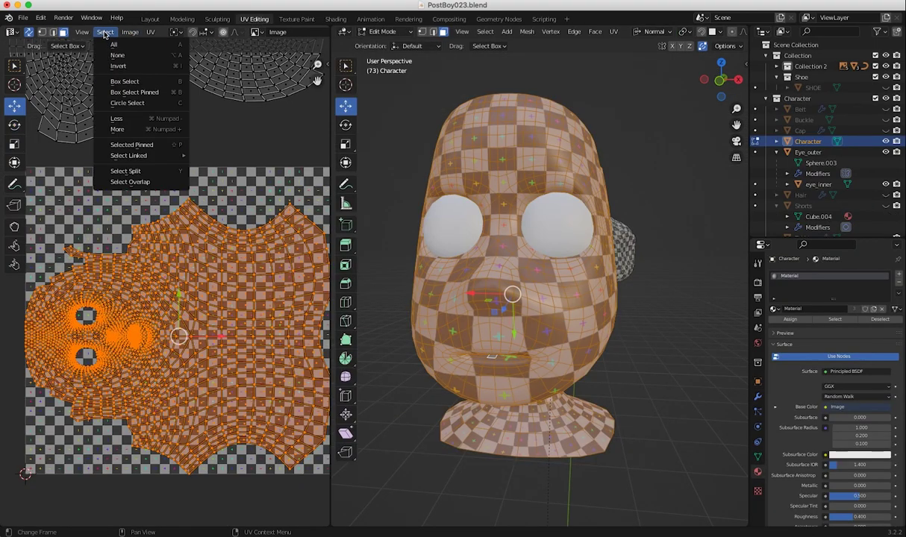
{"action": "mouse_move", "coordinate": [148, 33]}
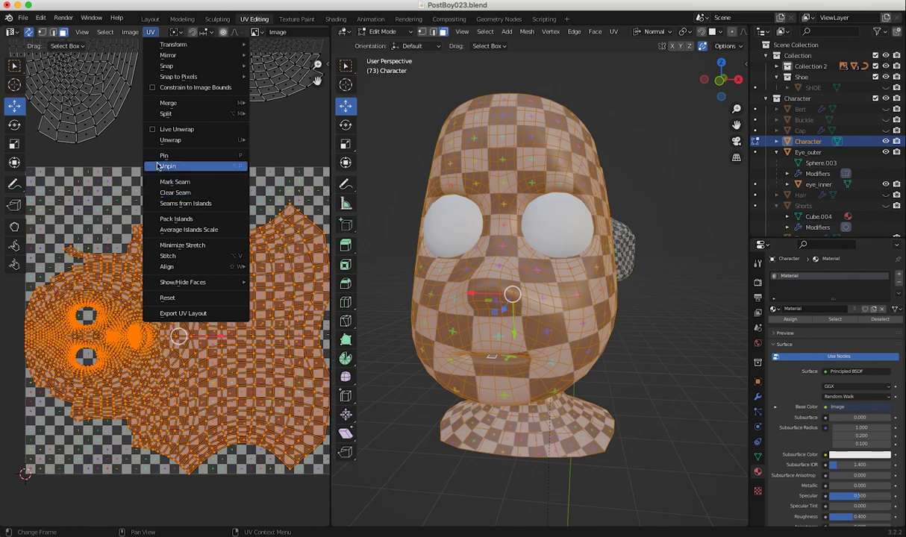
{"action": "mouse_move", "coordinate": [158, 141]}
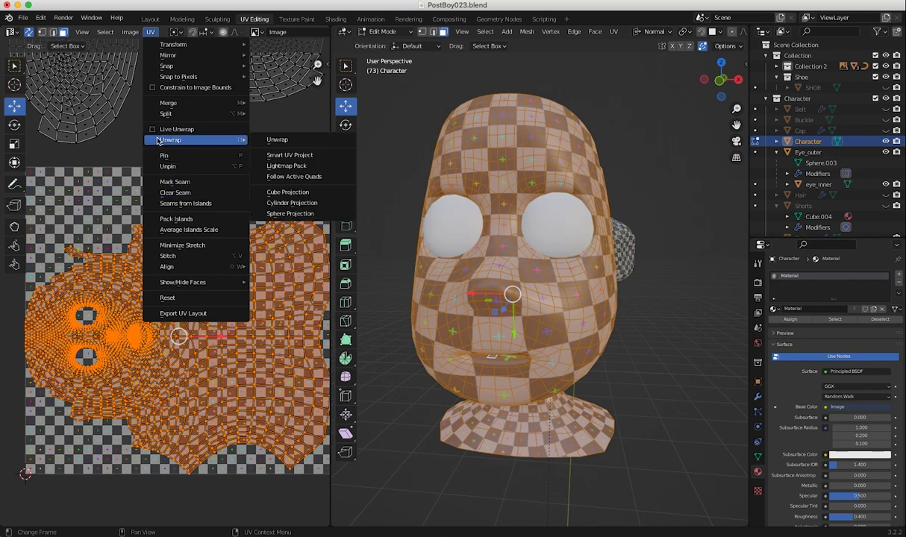
{"action": "left_click", "coordinate": [165, 245]}
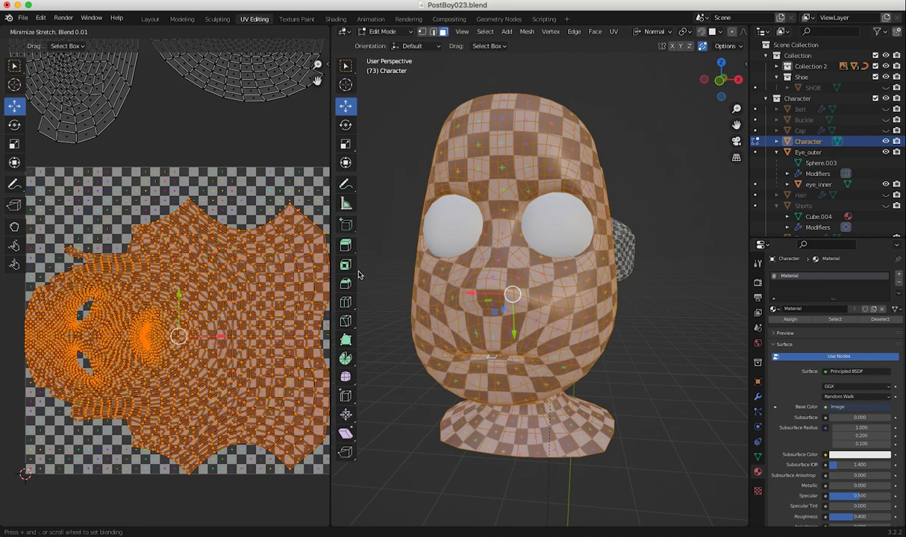
{"action": "left_click", "coordinate": [488, 332]}
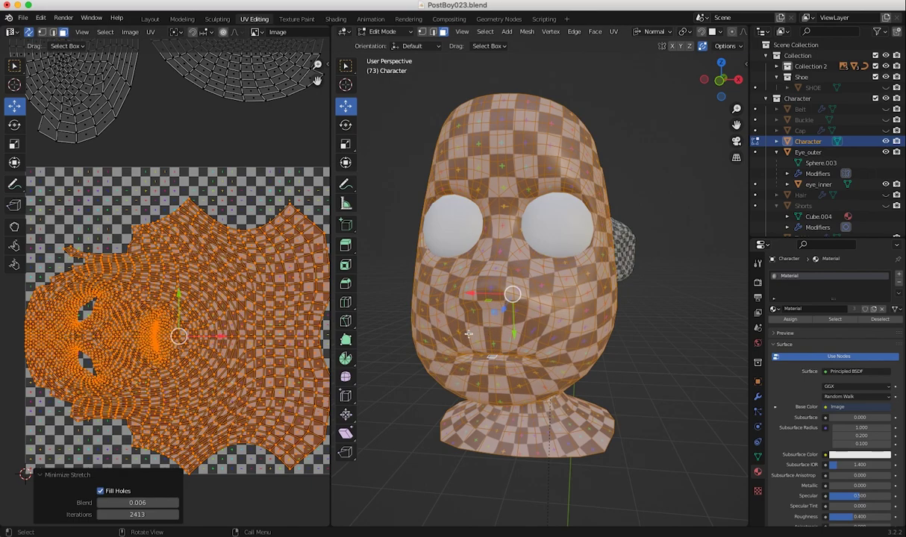
Set the Minimize Stretch blend for the head island to 0.013
{"action": "middle_click_drag", "start_coordinate": [455, 335], "coordinate": [462, 307]}
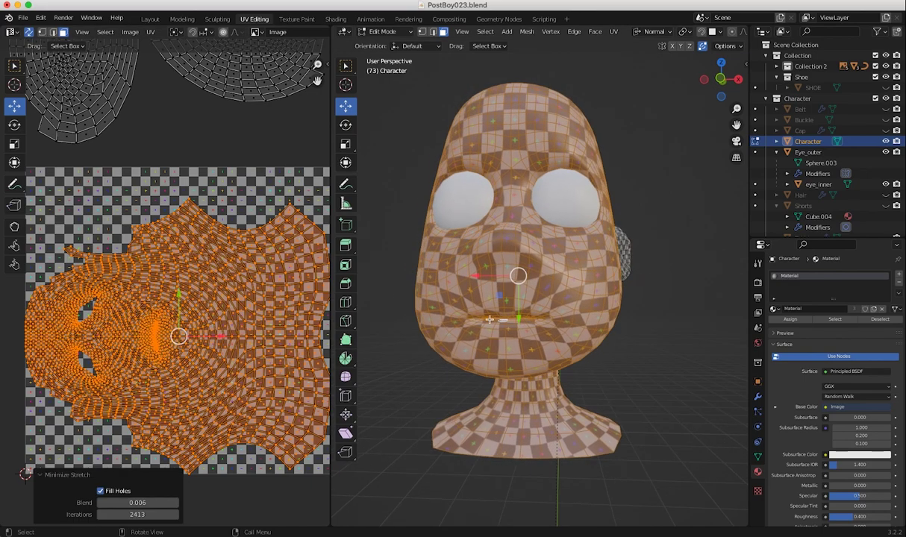
{"action": "middle_click_drag", "start_coordinate": [130, 342], "coordinate": [156, 286], "text": "ctrl"}
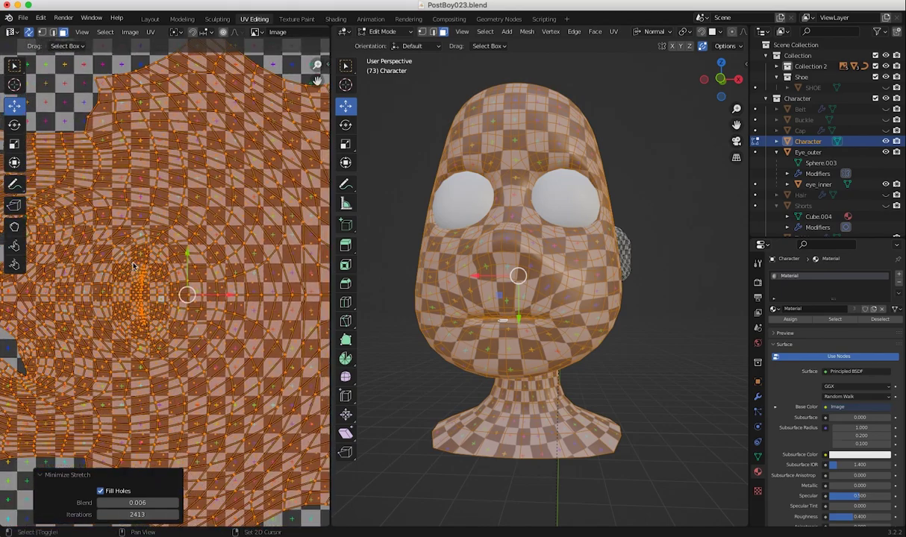
{"action": "double_click", "coordinate": [132, 505]}
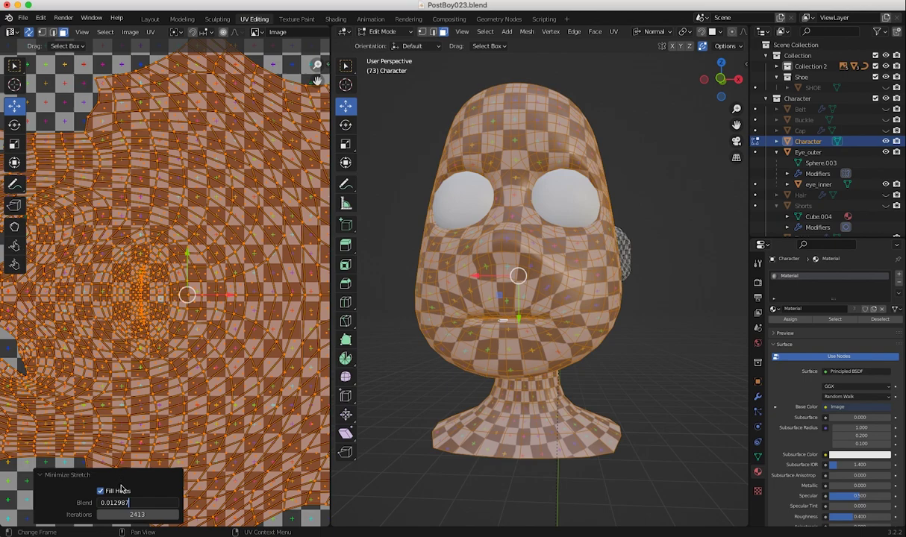
{"action": "key", "text": "Return"}
Choose the Relax brush, set its radius to 146 px and relax the dense UVs around the mouth
{"action": "left_click", "coordinate": [14, 229]}
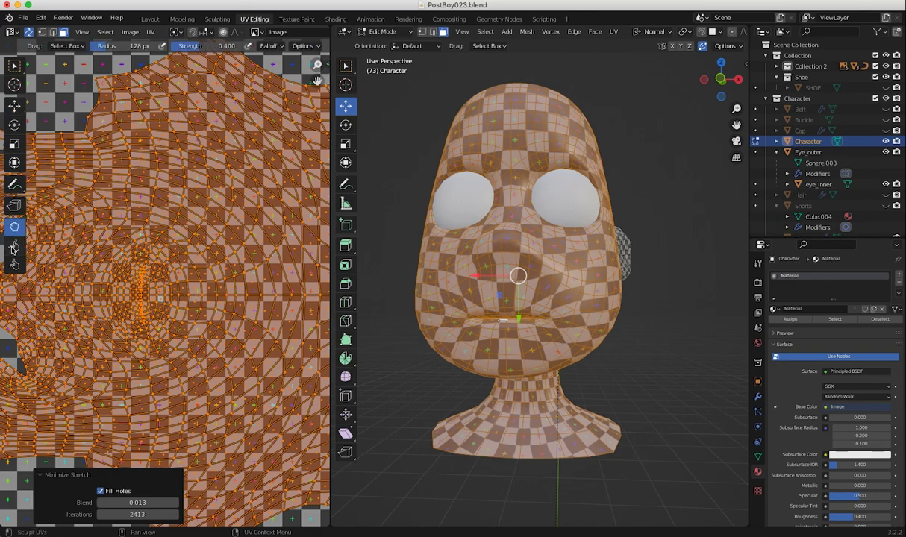
{"action": "left_click", "coordinate": [14, 246]}
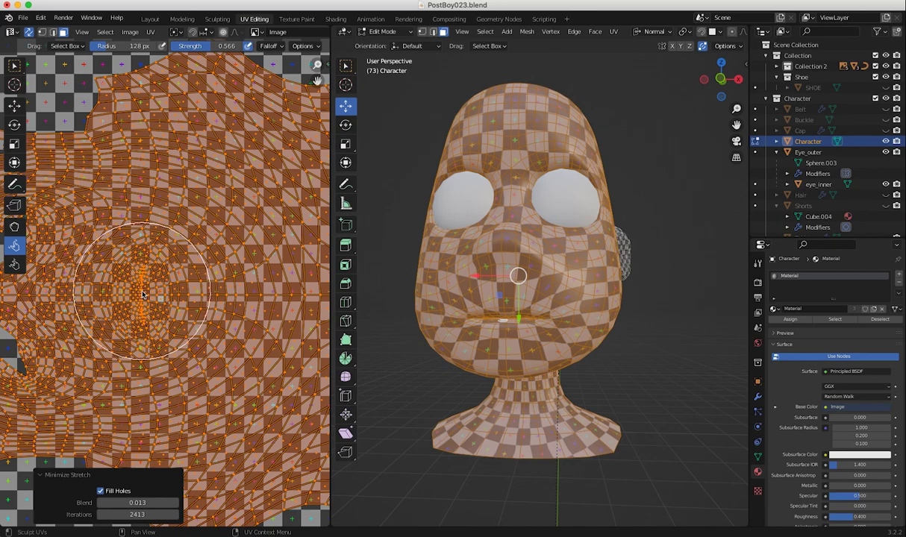
{"action": "key", "text": "f"}
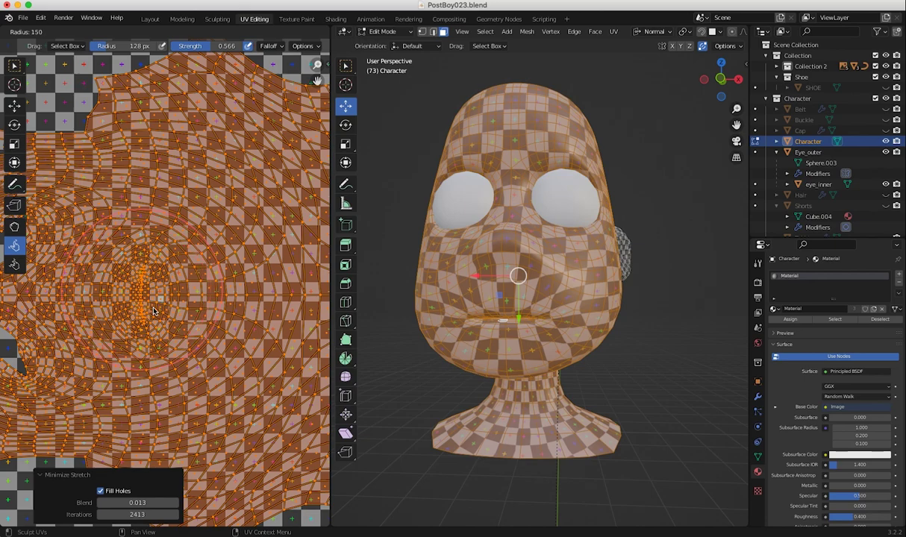
{"action": "left_click", "coordinate": [152, 311]}
{"action": "left_click_drag", "start_coordinate": [126, 297], "coordinate": [140, 298]}
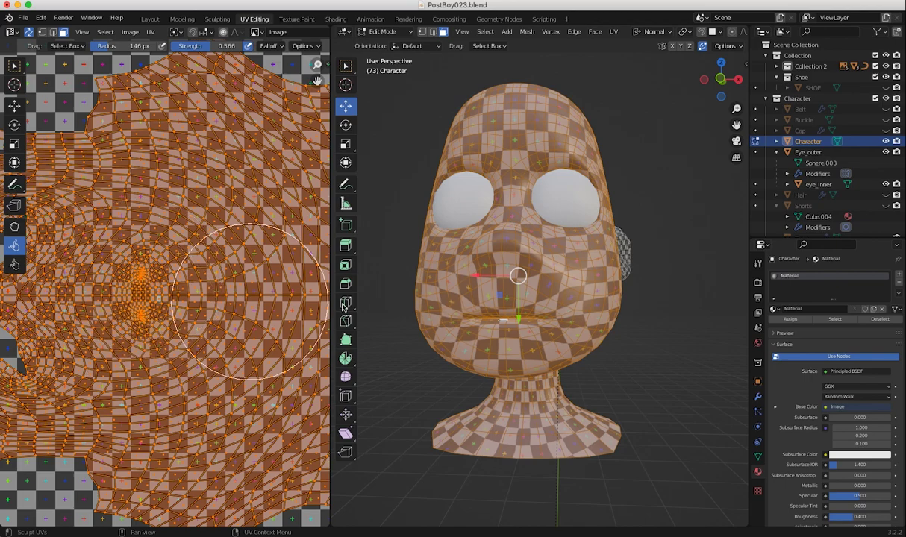
Examine the checker pattern on the side, underside and front of the head against the island's eye and mouth areas
{"action": "middle_click_drag", "start_coordinate": [158, 305], "coordinate": [258, 312]}
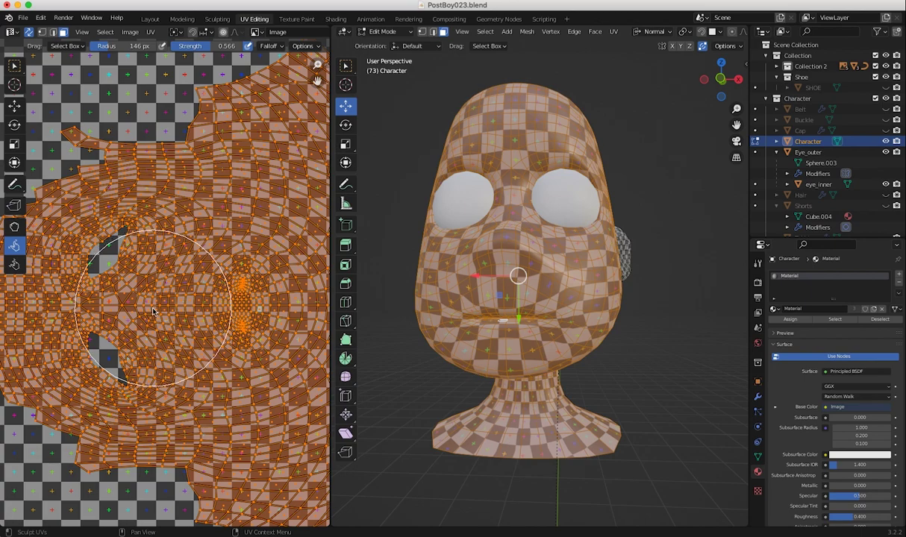
{"action": "middle_click_drag", "start_coordinate": [434, 329], "coordinate": [354, 328]}
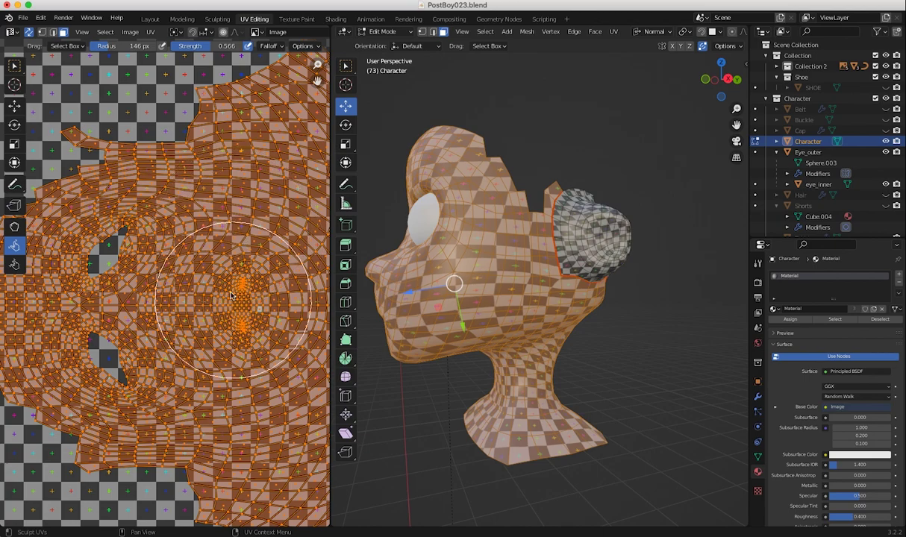
{"action": "middle_click_drag", "start_coordinate": [223, 305], "coordinate": [210, 289]}
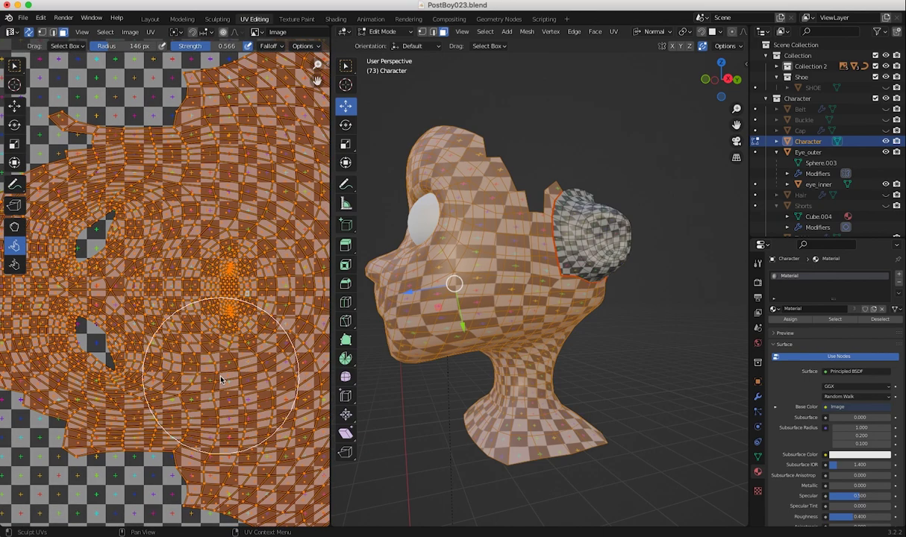
{"action": "middle_click_drag", "start_coordinate": [447, 336], "coordinate": [422, 280]}
{"action": "scroll", "coordinate": [263, 392], "scroll_direction": "down", "scroll_amount": 2}
{"action": "scroll", "coordinate": [224, 388], "scroll_direction": "down", "scroll_amount": 2}
{"action": "scroll", "coordinate": [21, 303], "scroll_direction": "up", "scroll_amount": 4}
{"action": "scroll", "coordinate": [15, 243], "scroll_direction": "down", "scroll_amount": 2}
{"action": "mouse_move", "coordinate": [257, 347]}
{"action": "middle_mouse_down"}
{"action": "mouse_move", "coordinate": [254, 333]}
{"action": "mouse_move", "coordinate": [261, 333]}
{"action": "middle_mouse_up"}
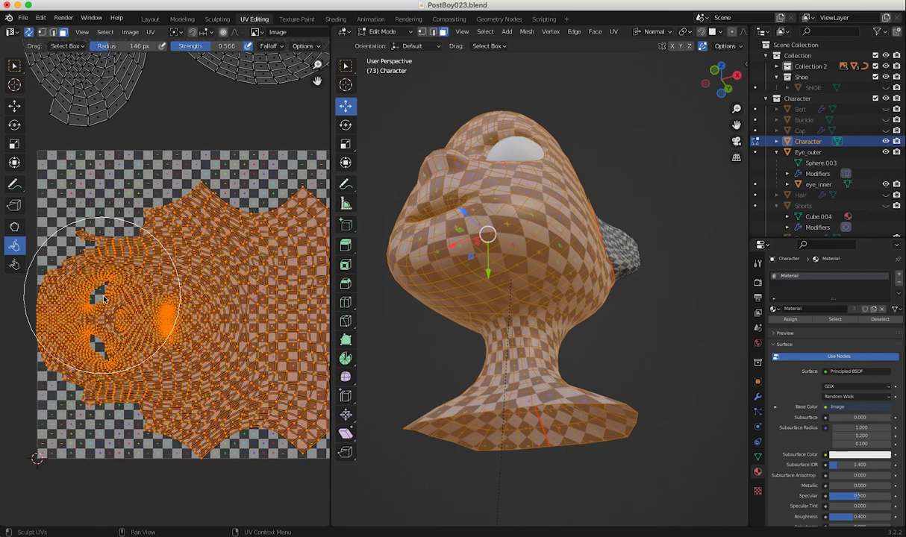
{"action": "middle_click_drag", "start_coordinate": [435, 276], "coordinate": [453, 334]}
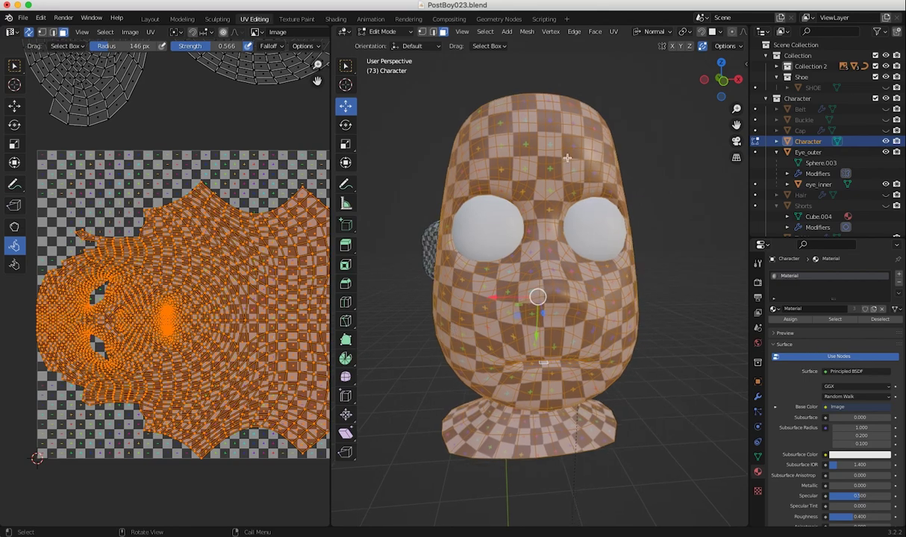
{"action": "middle_click_drag", "start_coordinate": [566, 268], "coordinate": [532, 295]}
Relax the dense mouth UVs further with several brush strokes and enlarge the Relax brush radius to 171 px
{"action": "scroll", "coordinate": [148, 339], "scroll_direction": "up", "scroll_amount": 5}
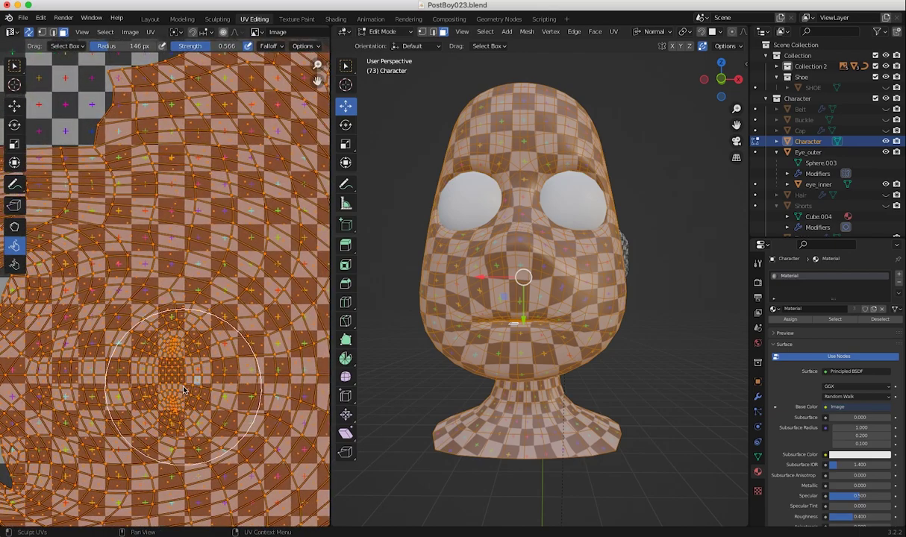
{"action": "left_click_drag", "start_coordinate": [175, 380], "coordinate": [177, 381]}
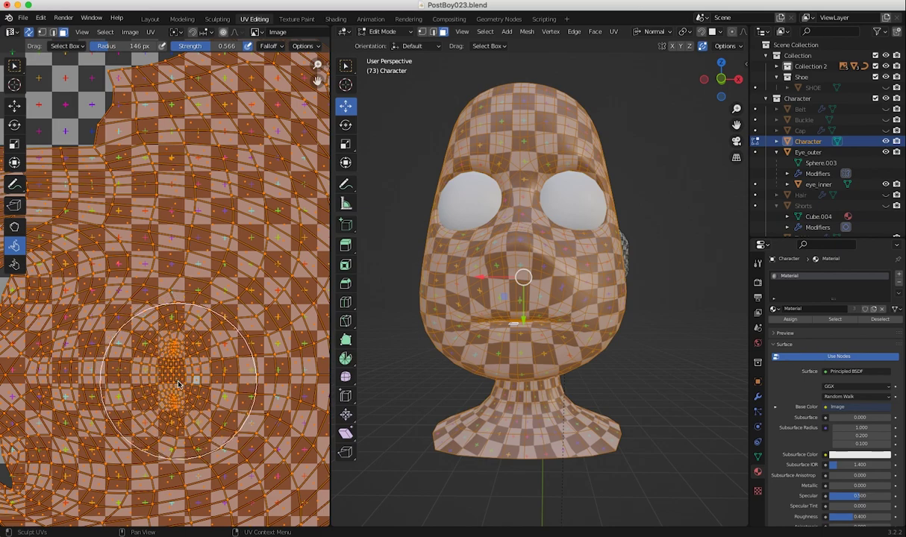
{"action": "left_click_drag", "start_coordinate": [178, 388], "coordinate": [172, 360]}
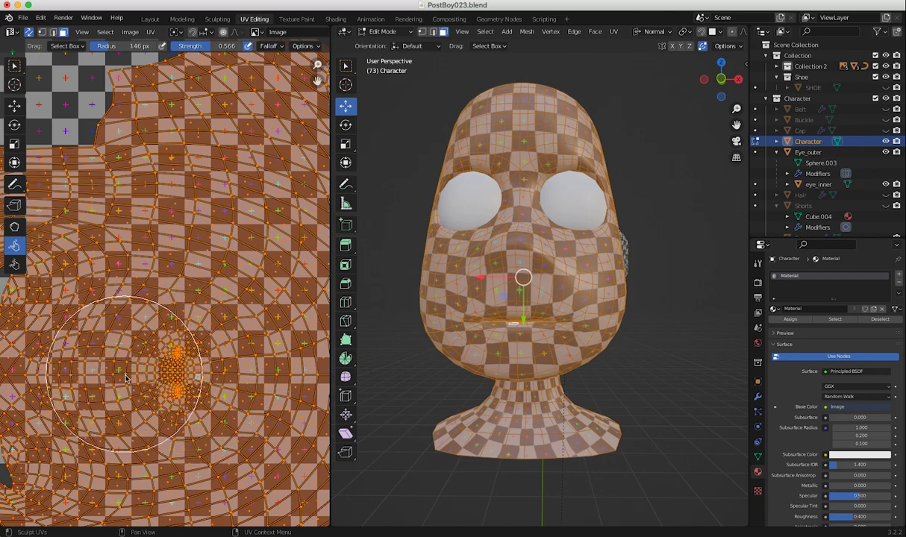
{"action": "middle_click_drag", "start_coordinate": [102, 384], "coordinate": [173, 380]}
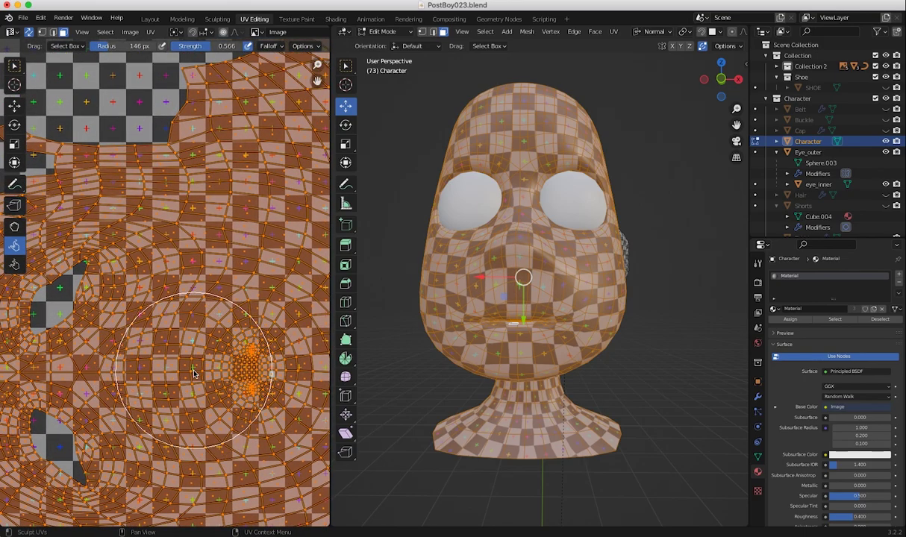
{"action": "key", "text": "f"}
{"action": "left_click", "coordinate": [196, 365]}
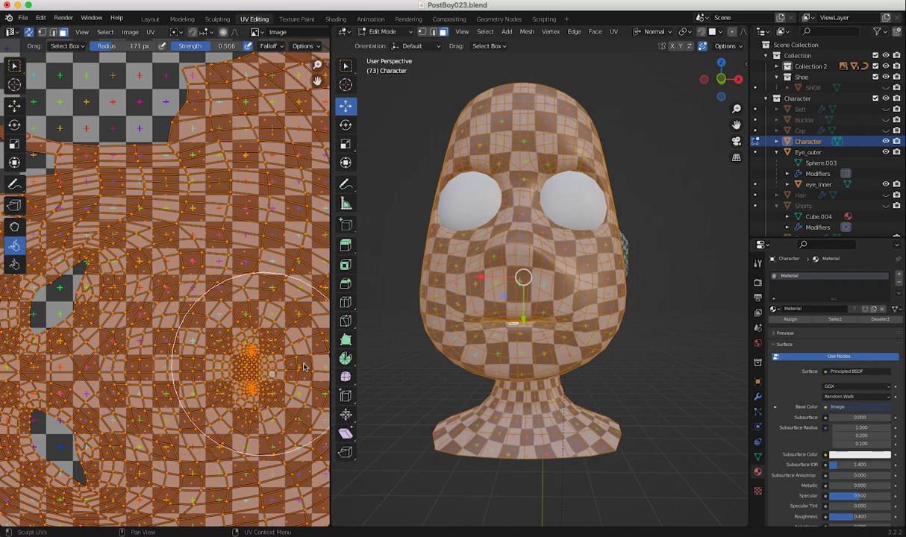
Relax the UVs around the two eye holes of the head island and check the face from several angles
{"action": "scroll", "coordinate": [553, 418], "scroll_direction": "down", "scroll_amount": 4}
{"action": "middle_click_drag", "start_coordinate": [554, 419], "coordinate": [493, 321]}
{"action": "scroll", "coordinate": [399, 338], "scroll_direction": "up", "scroll_amount": 4}
{"action": "scroll", "coordinate": [163, 335], "scroll_direction": "down", "scroll_amount": 5}
{"action": "left_click_drag", "start_coordinate": [163, 335], "coordinate": [132, 335]}
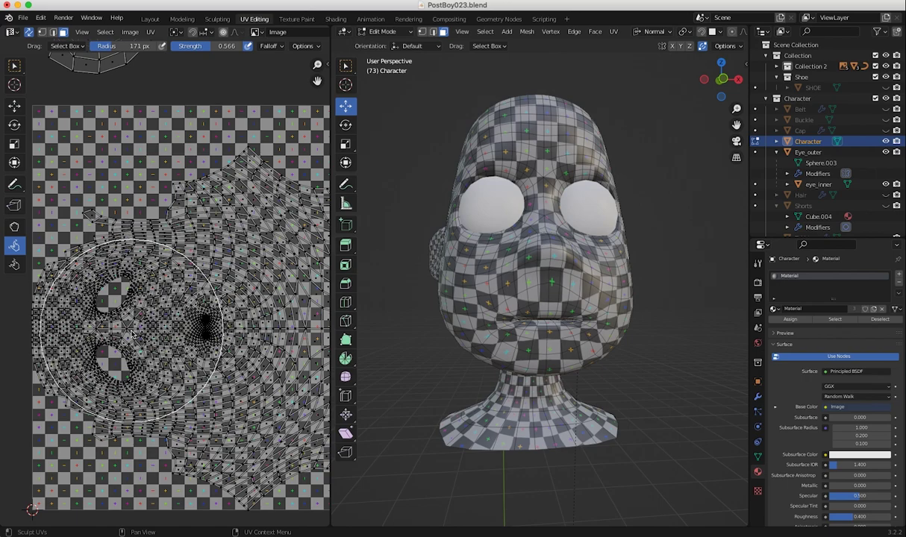
{"action": "mouse_move", "coordinate": [423, 326]}
{"action": "middle_mouse_down"}
{"action": "mouse_move", "coordinate": [492, 366]}
{"action": "mouse_move", "coordinate": [395, 358]}
{"action": "mouse_move", "coordinate": [380, 344]}
{"action": "mouse_move", "coordinate": [376, 315]}
{"action": "mouse_move", "coordinate": [510, 343]}
{"action": "mouse_move", "coordinate": [607, 383]}
{"action": "mouse_move", "coordinate": [632, 473]}
{"action": "mouse_move", "coordinate": [412, 398]}
{"action": "mouse_move", "coordinate": [511, 415]}
{"action": "mouse_move", "coordinate": [447, 370]}
{"action": "middle_mouse_up"}
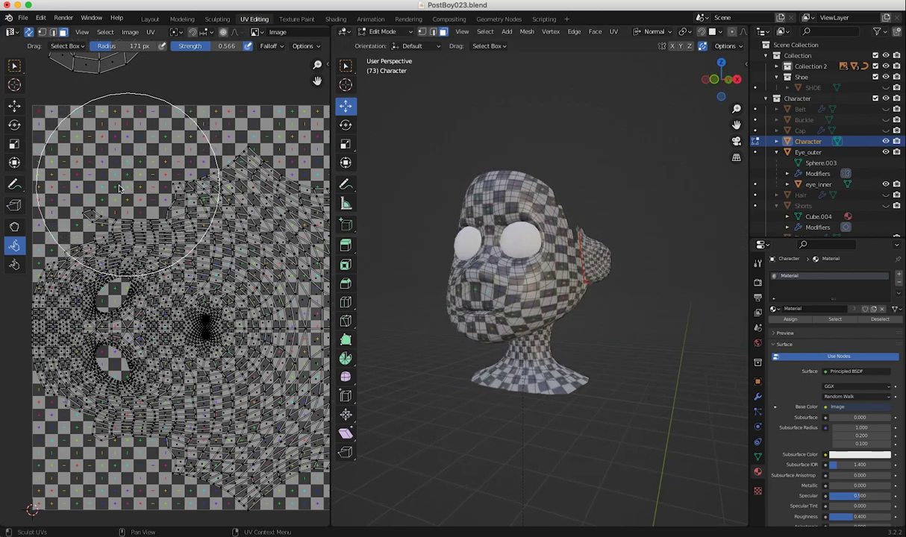
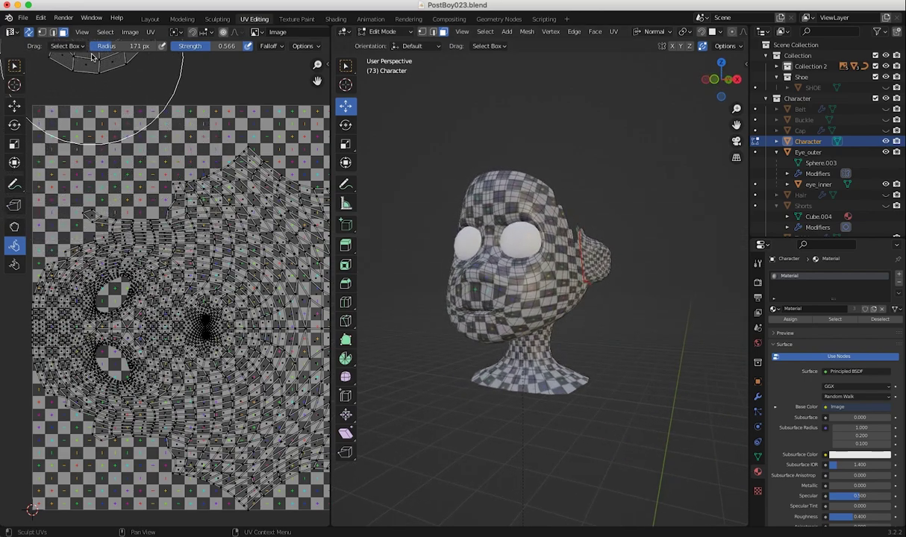
Switch to vertex selection, box-select the UVs at the stepped corner on the head island's upper edge and pin them
{"action": "left_click", "coordinate": [42, 32]}
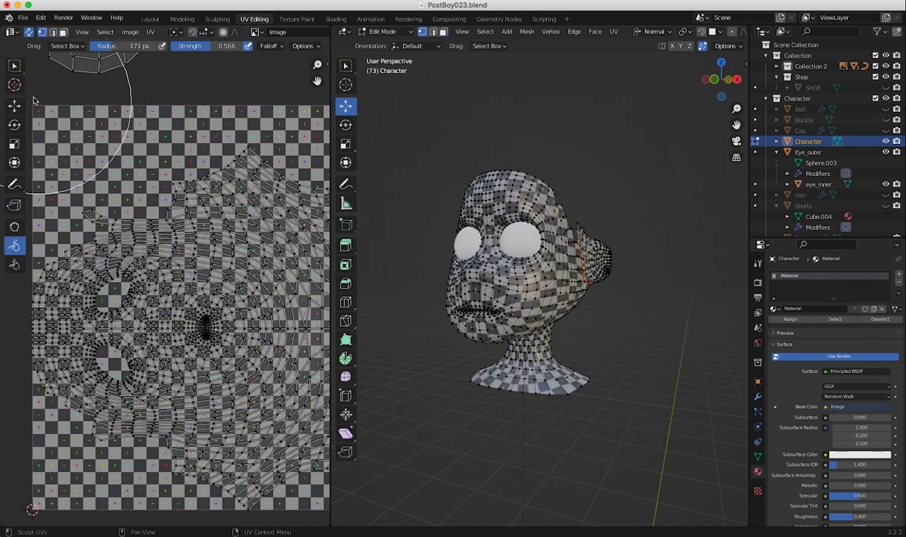
{"action": "left_click", "coordinate": [14, 67]}
{"action": "left_click_drag", "start_coordinate": [199, 195], "coordinate": [201, 197]}
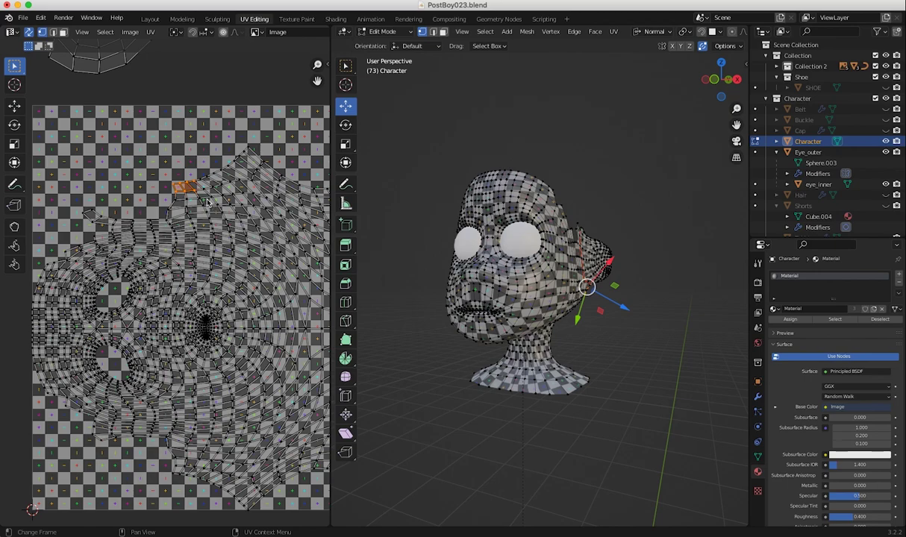
{"action": "left_click", "coordinate": [150, 33]}
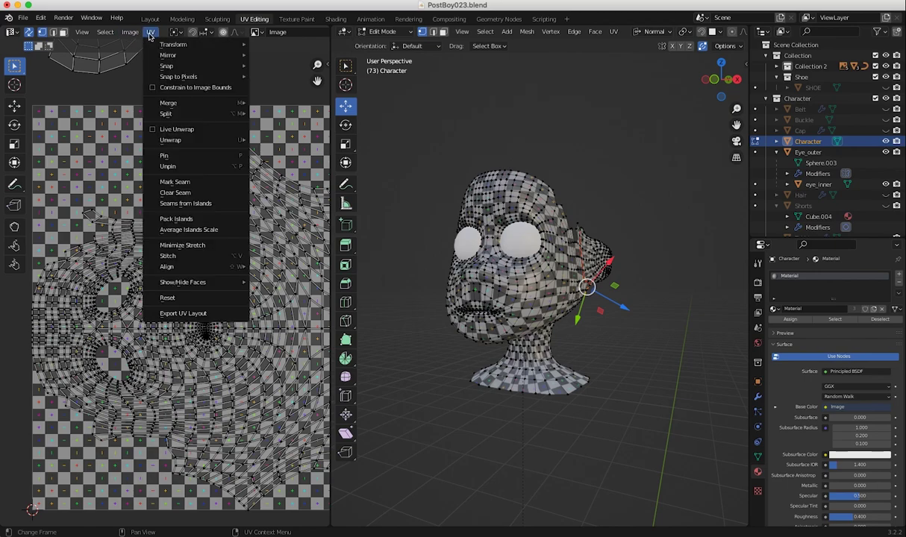
{"action": "left_click", "coordinate": [154, 155]}
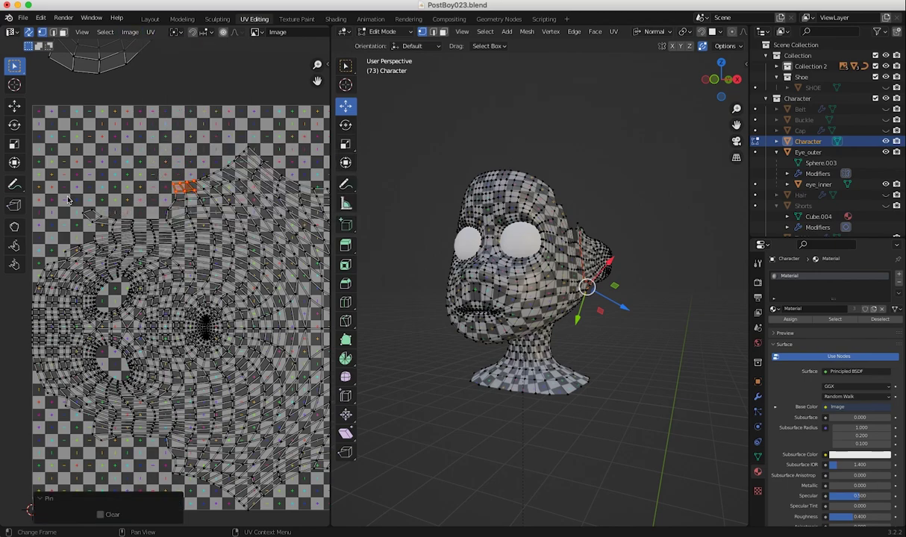
Pin the UVs of the small protruding piece above the eye area on the head island's upper edge
{"action": "left_click_drag", "start_coordinate": [71, 199], "coordinate": [103, 224]}
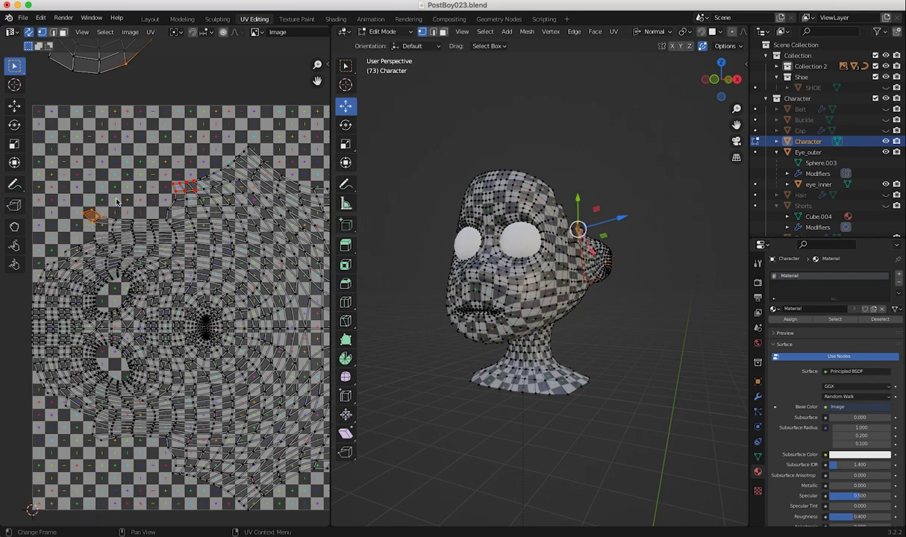
{"action": "left_click", "coordinate": [151, 33]}
{"action": "left_click", "coordinate": [160, 151]}
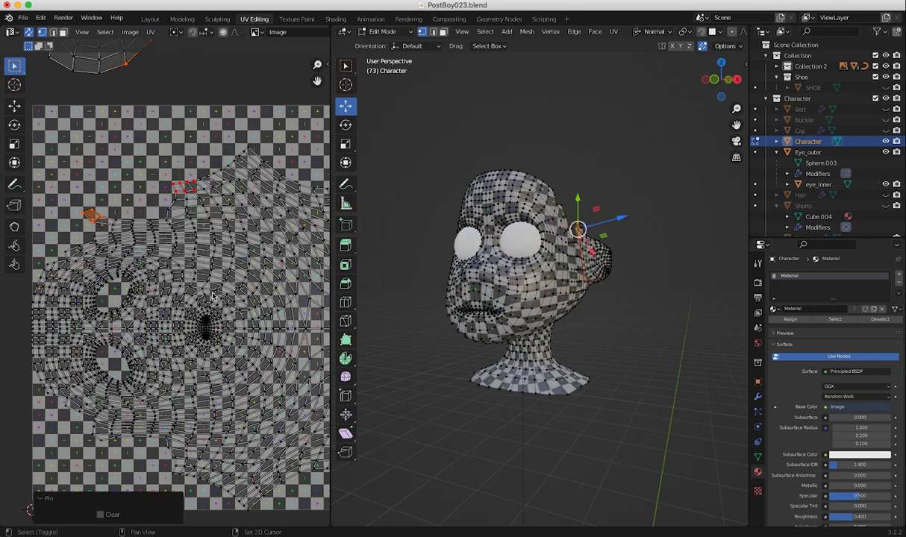
Pin the UVs at the lowest pointed tip and at the neighbouring stepped corner on the head island's lower edge
{"action": "scroll", "coordinate": [212, 295], "scroll_direction": "down", "scroll_amount": 5}
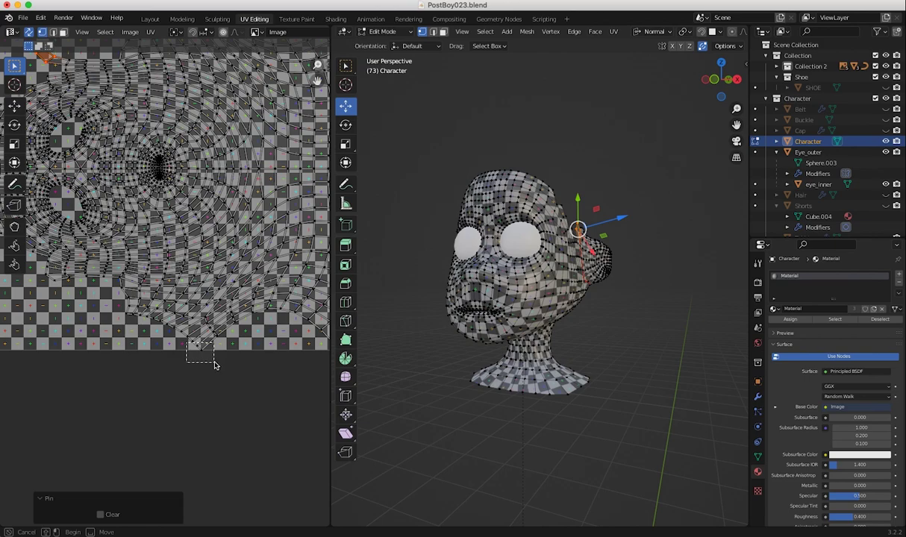
{"action": "left_click_drag", "start_coordinate": [186, 342], "coordinate": [213, 364]}
{"action": "left_click", "coordinate": [151, 33]}
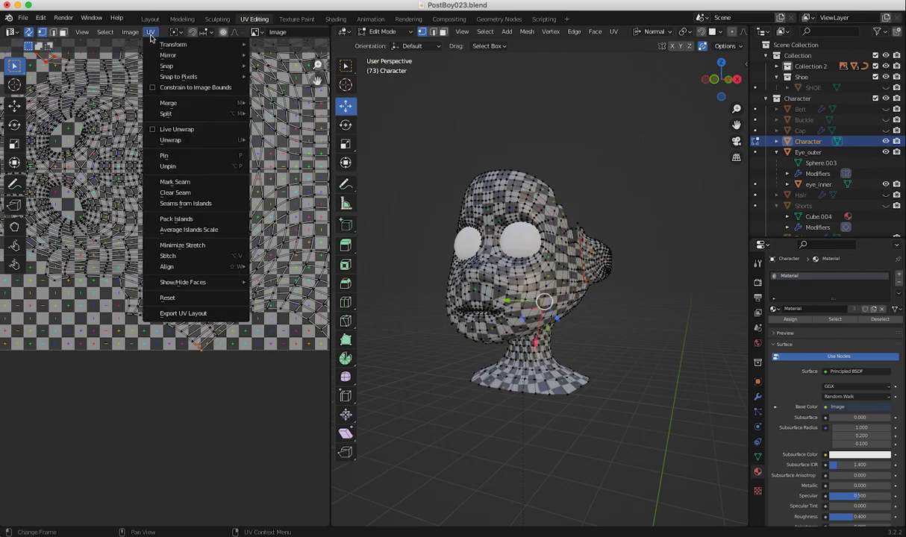
{"action": "left_click", "coordinate": [168, 156]}
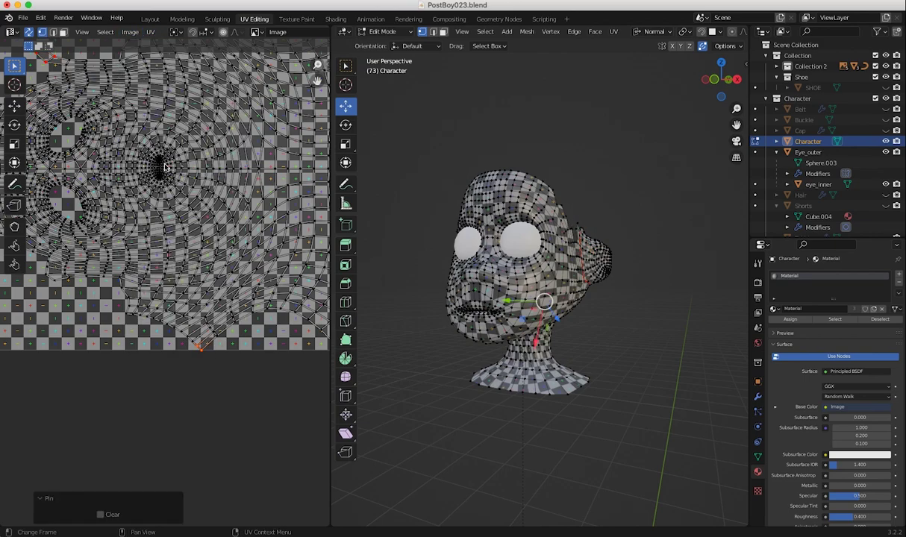
{"action": "left_click_drag", "start_coordinate": [137, 328], "coordinate": [137, 328]}
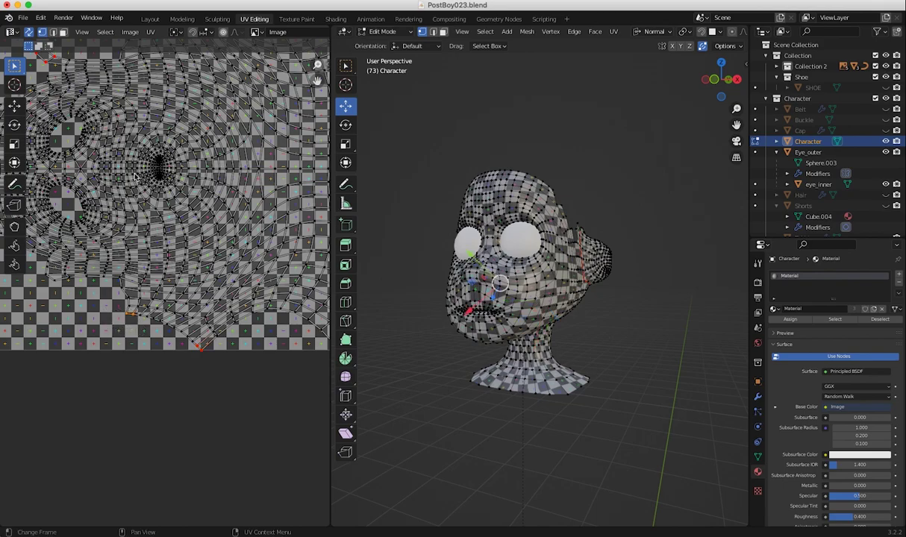
{"action": "left_click", "coordinate": [150, 32]}
{"action": "left_click", "coordinate": [168, 155]}
Select all UVs of the head island without the other islands and run Minimize Stretch with a blend of 0.013
{"action": "middle_click_drag", "start_coordinate": [155, 216], "coordinate": [178, 299]}
{"action": "key", "text": "a"}
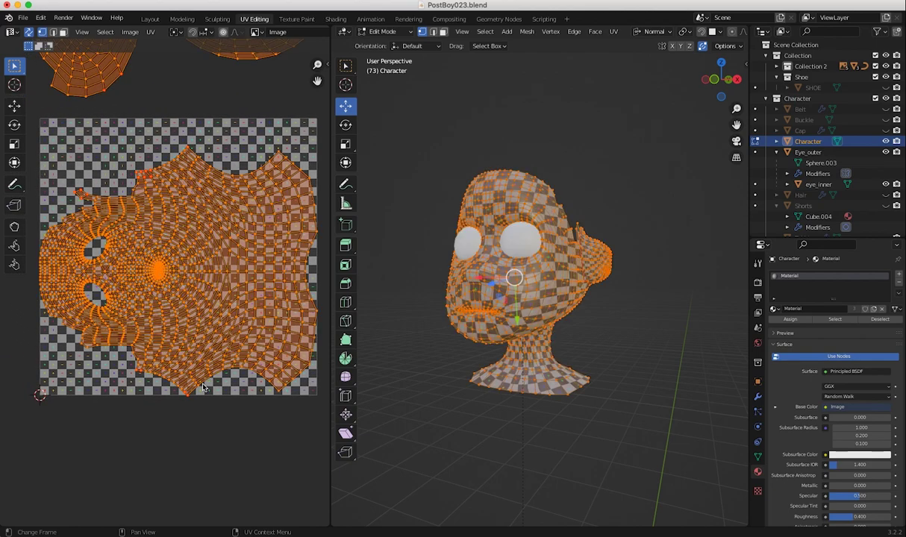
{"action": "left_click", "coordinate": [143, 328]}
{"action": "mouse_move", "coordinate": [33, 139]}
{"action": "left_mouse_down"}
{"action": "mouse_move", "coordinate": [328, 422]}
{"action": "mouse_move", "coordinate": [313, 437]}
{"action": "left_mouse_up"}
{"action": "left_click", "coordinate": [150, 32]}
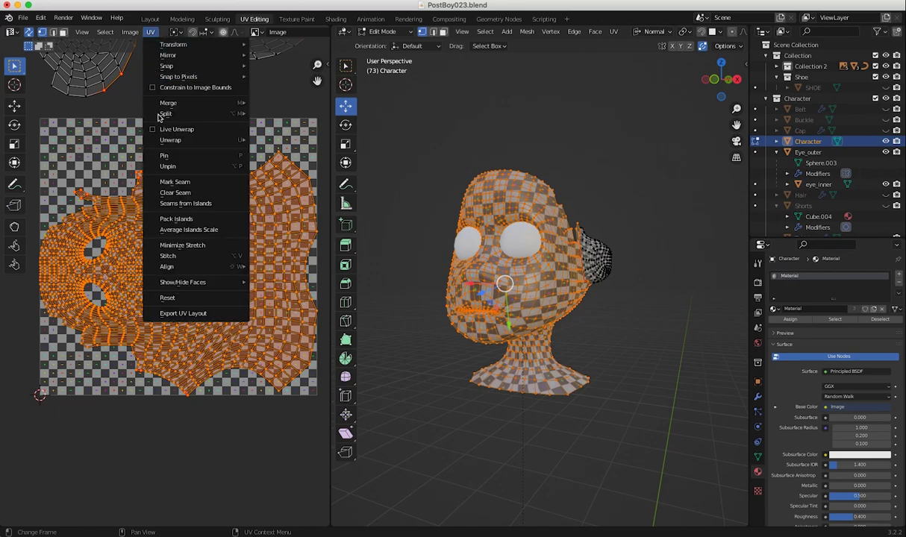
{"action": "left_click", "coordinate": [171, 246]}
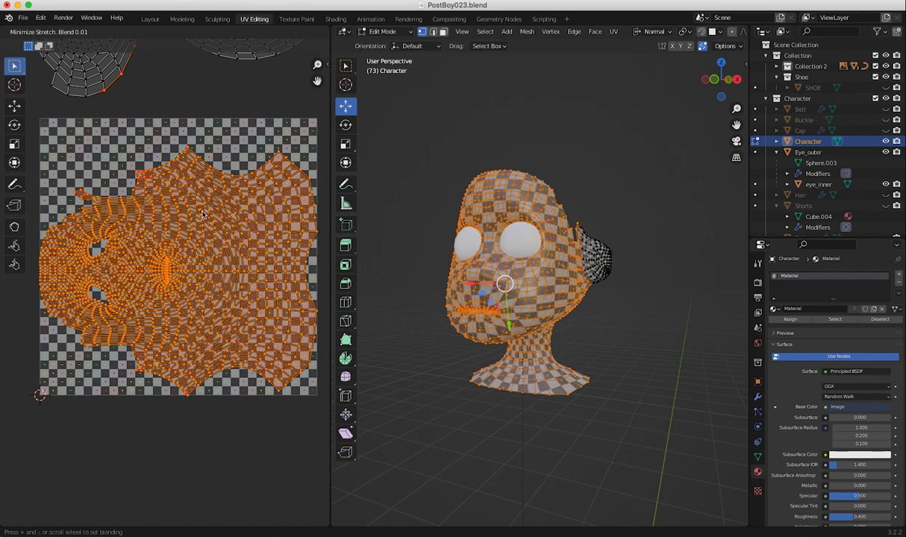
{"action": "left_click", "coordinate": [102, 192]}
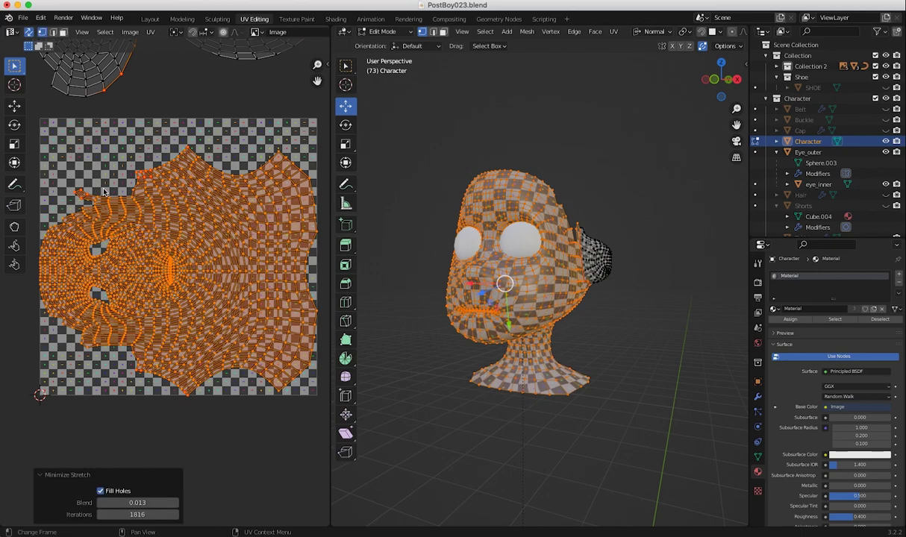
Examine the checker pattern on the face from the front in Object Mode, then return to Edit Mode
{"action": "middle_click_drag", "start_coordinate": [461, 349], "coordinate": [526, 366]}
{"action": "left_click", "coordinate": [526, 468]}
{"action": "middle_click_drag", "start_coordinate": [495, 415], "coordinate": [466, 418]}
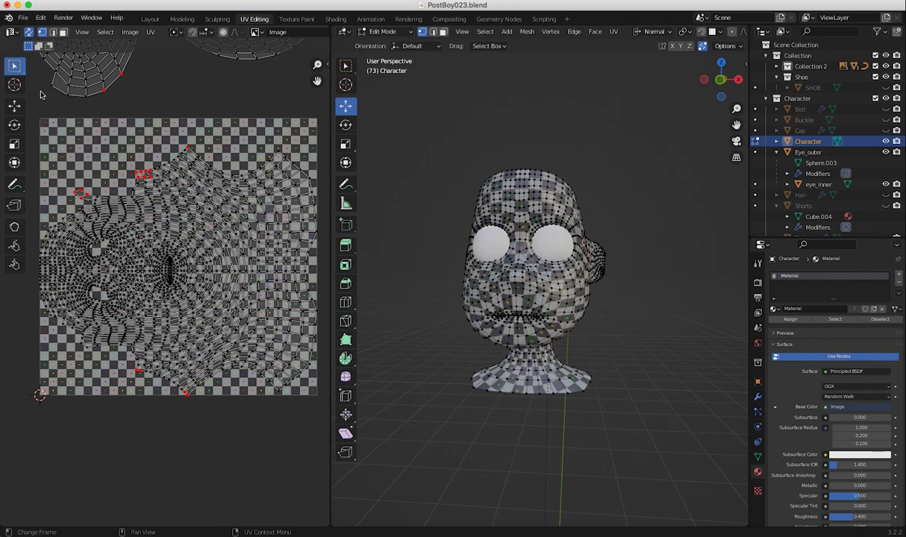
{"action": "left_click", "coordinate": [382, 31]}
{"action": "left_click", "coordinate": [384, 45]}
{"action": "left_click", "coordinate": [430, 255]}
{"action": "middle_click_drag", "start_coordinate": [430, 254], "coordinate": [447, 291]}
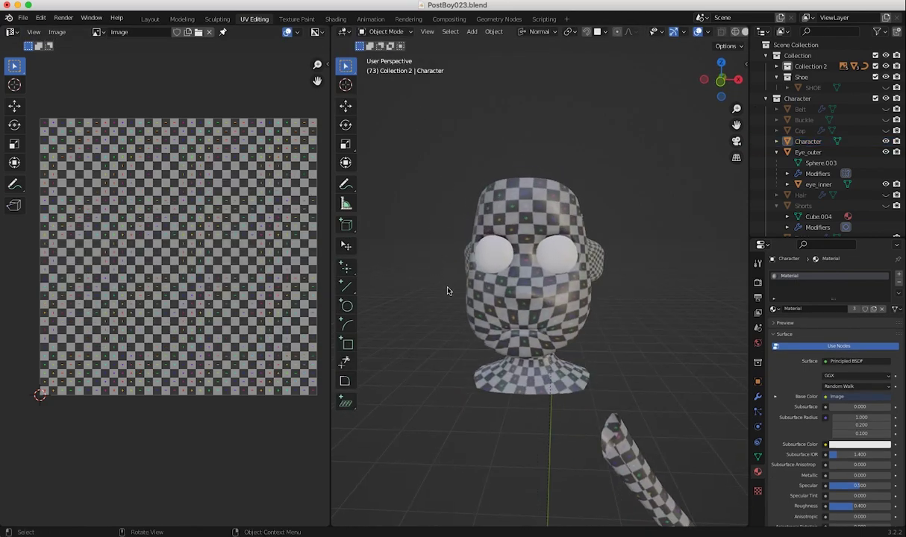
{"action": "scroll", "coordinate": [447, 291], "scroll_direction": "up", "scroll_amount": 6}
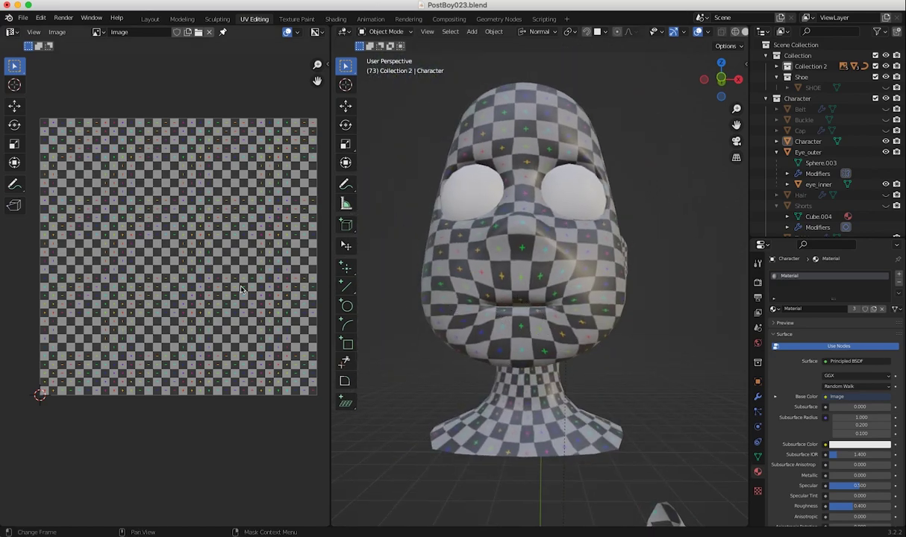
{"action": "left_click", "coordinate": [384, 32]}
{"action": "left_click", "coordinate": [377, 54]}
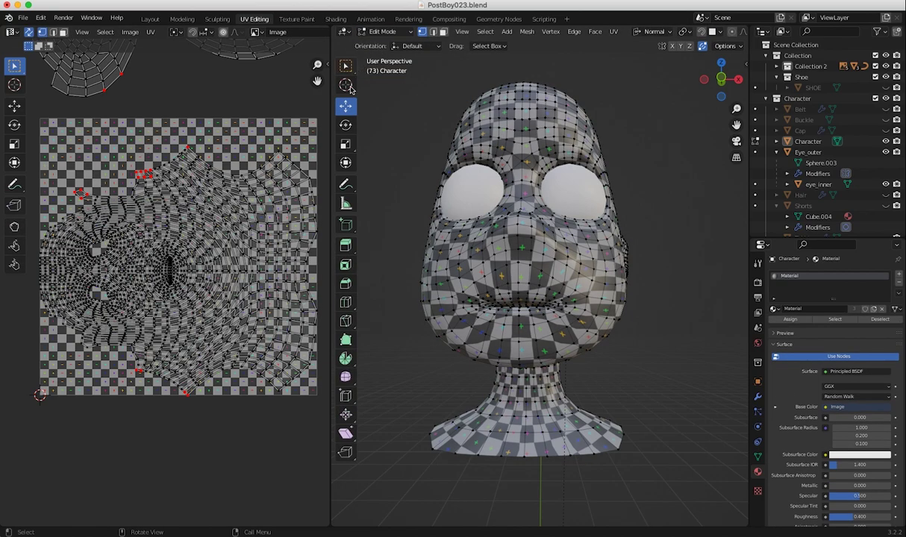
Undo the Minimize Stretch operation on the head island, going back to the selection of all UVs
{"action": "key", "text": "super+z"}
{"action": "key", "text": "super+z"}
{"action": "key", "text": "super+z"}
{"action": "key", "text": "super+z"}
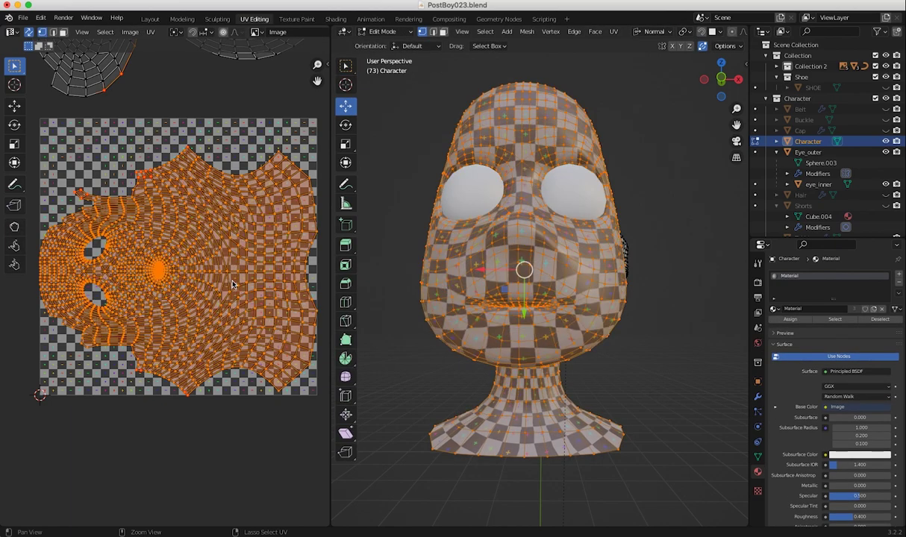
{"action": "key", "text": "super+z"}
{"action": "key", "text": "super+z"}
{"action": "key", "text": "super+z"}
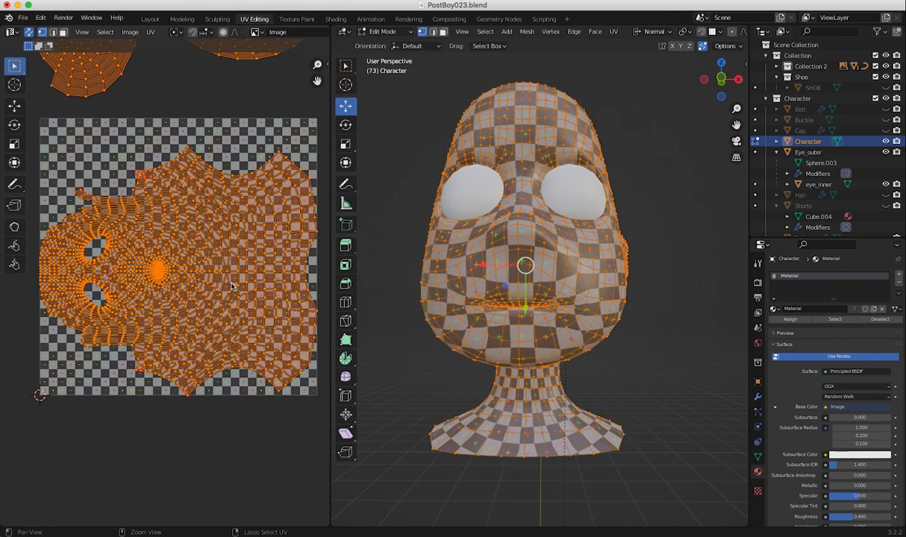
Select the UVs of the head island and unpin them, then clear the selection
{"action": "left_click", "coordinate": [200, 277]}
{"action": "middle_click_drag", "start_coordinate": [193, 281], "coordinate": [195, 293]}
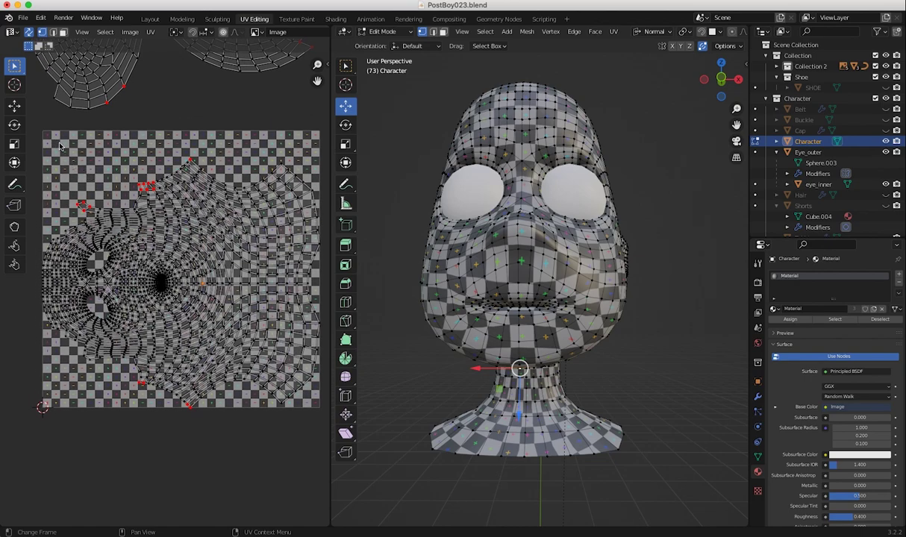
{"action": "left_click_drag", "start_coordinate": [241, 375], "coordinate": [312, 425]}
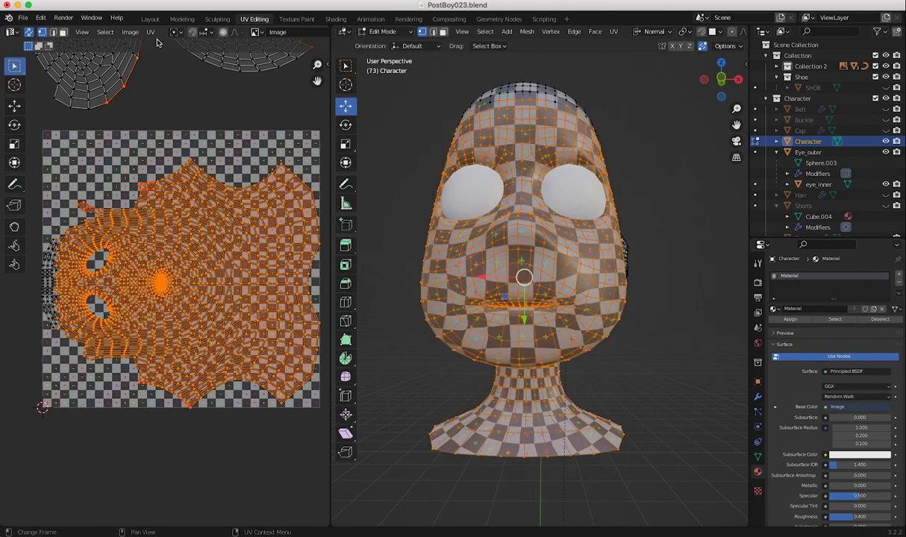
{"action": "left_click", "coordinate": [130, 33]}
{"action": "mouse_move", "coordinate": [152, 35]}
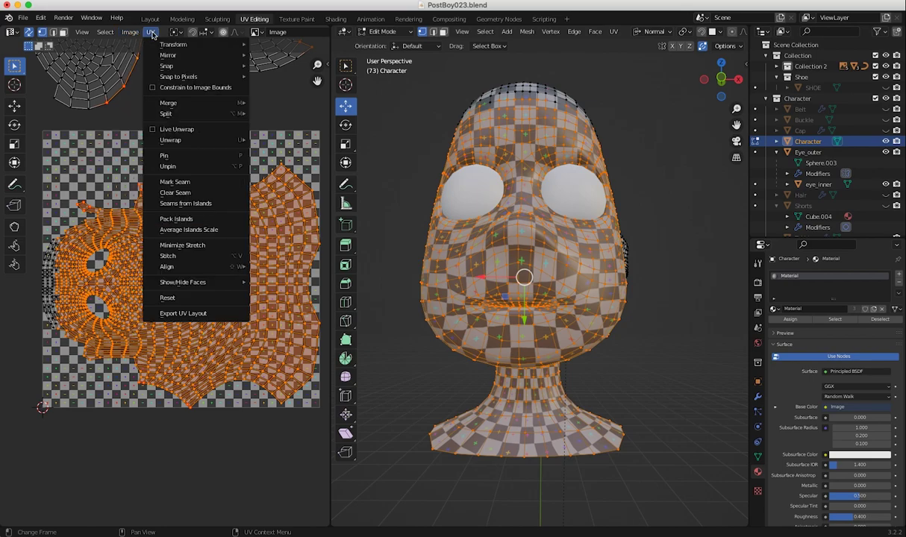
{"action": "left_click", "coordinate": [169, 140]}
{"action": "left_click", "coordinate": [455, 375]}
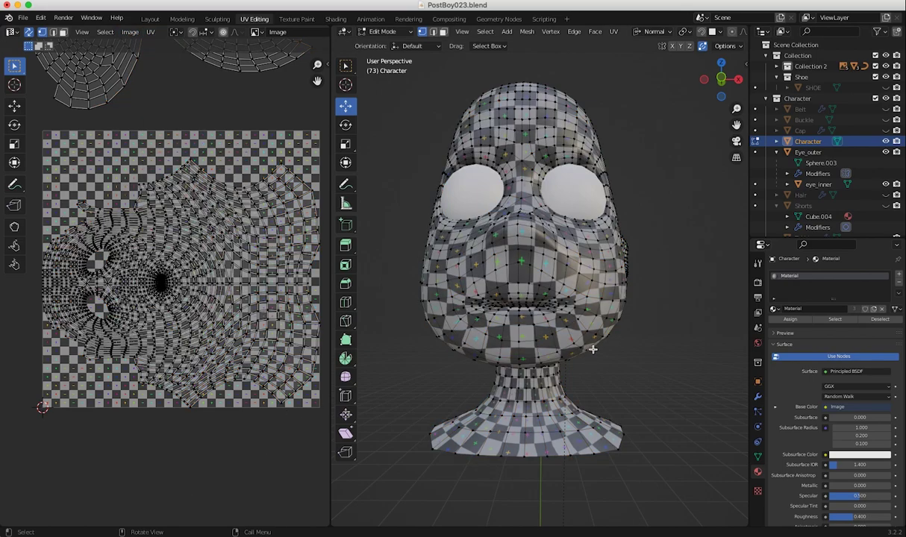
Check the head from several angles and switch to Object Mode with the head, arm and leg in view
{"action": "scroll", "coordinate": [593, 349], "scroll_direction": "down", "scroll_amount": 5}
{"action": "middle_click_drag", "start_coordinate": [684, 481], "coordinate": [528, 393]}
{"action": "scroll", "coordinate": [477, 358], "scroll_direction": "up", "scroll_amount": 4}
{"action": "scroll", "coordinate": [484, 355], "scroll_direction": "down", "scroll_amount": 1}
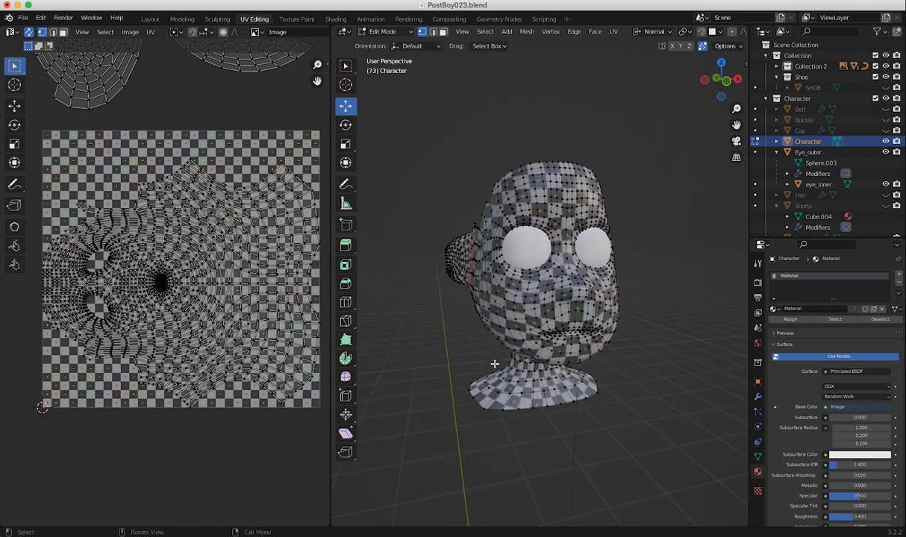
{"action": "left_click", "coordinate": [396, 32]}
{"action": "left_click", "coordinate": [381, 49]}
{"action": "middle_click_drag", "start_coordinate": [478, 221], "coordinate": [472, 293]}
{"action": "scroll", "coordinate": [474, 243], "scroll_direction": "down", "scroll_amount": 3}
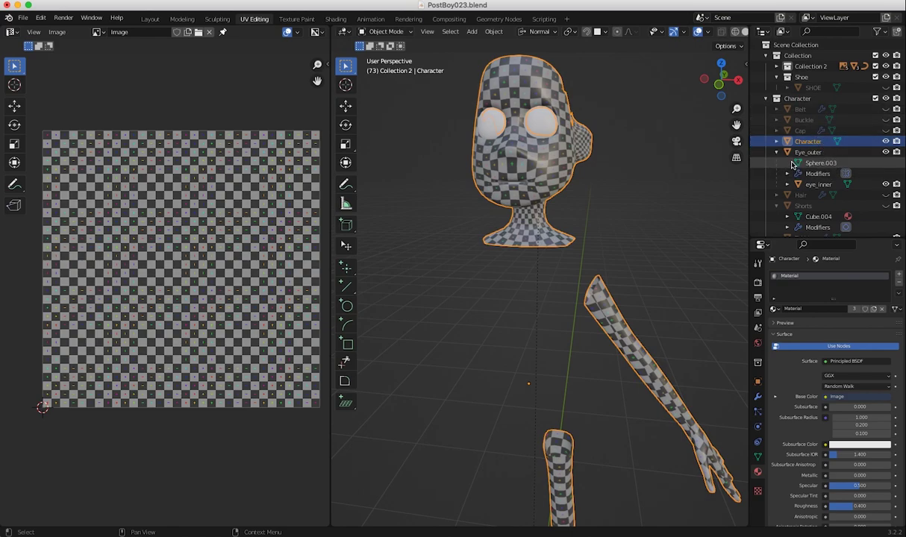
Unhide the Shorts object and select it in the scene
{"action": "scroll", "coordinate": [902, 173], "scroll_direction": "down", "scroll_amount": 2}
{"action": "scroll", "coordinate": [902, 174], "scroll_direction": "down", "scroll_amount": 2}
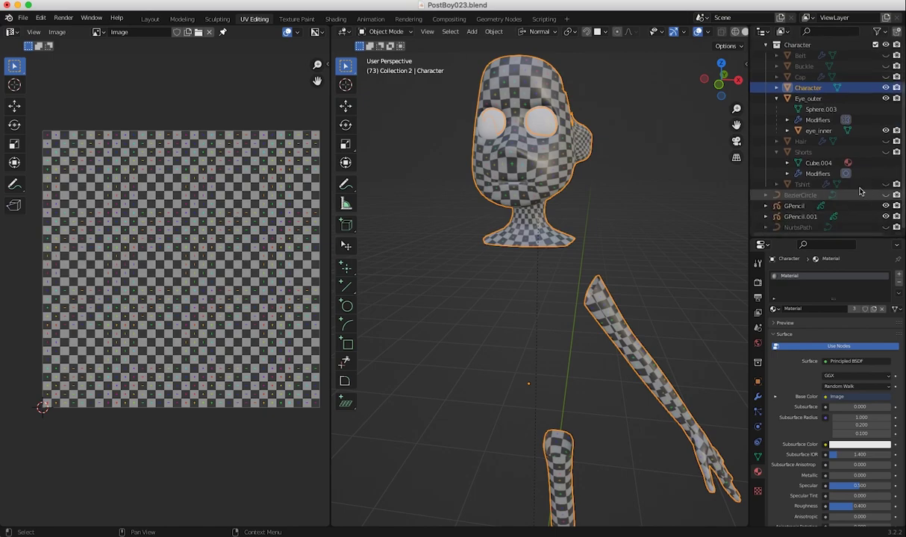
{"action": "left_click", "coordinate": [886, 151]}
{"action": "middle_click_drag", "start_coordinate": [418, 366], "coordinate": [512, 379]}
{"action": "left_click", "coordinate": [464, 385]}
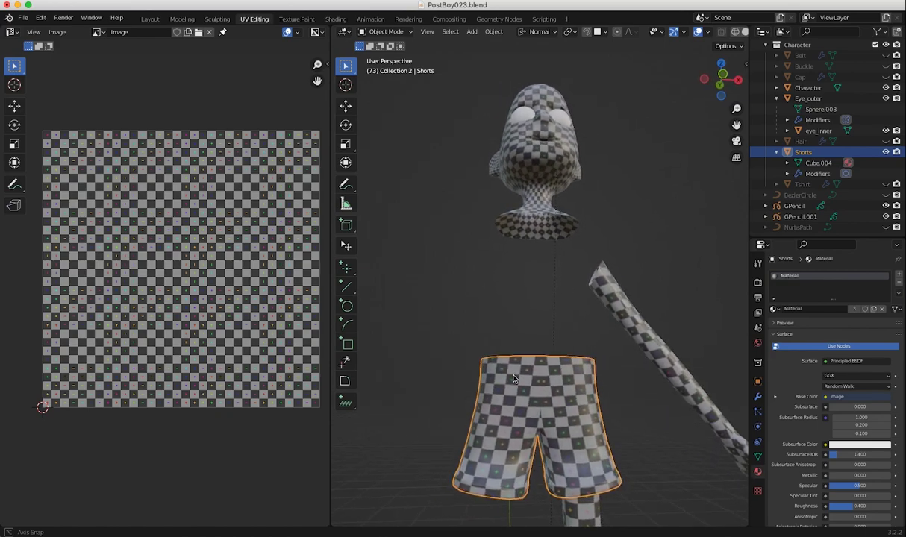
Enter Edit Mode on the shorts and inspect the seams around the crotch and leg openings from below
{"action": "left_click", "coordinate": [390, 31]}
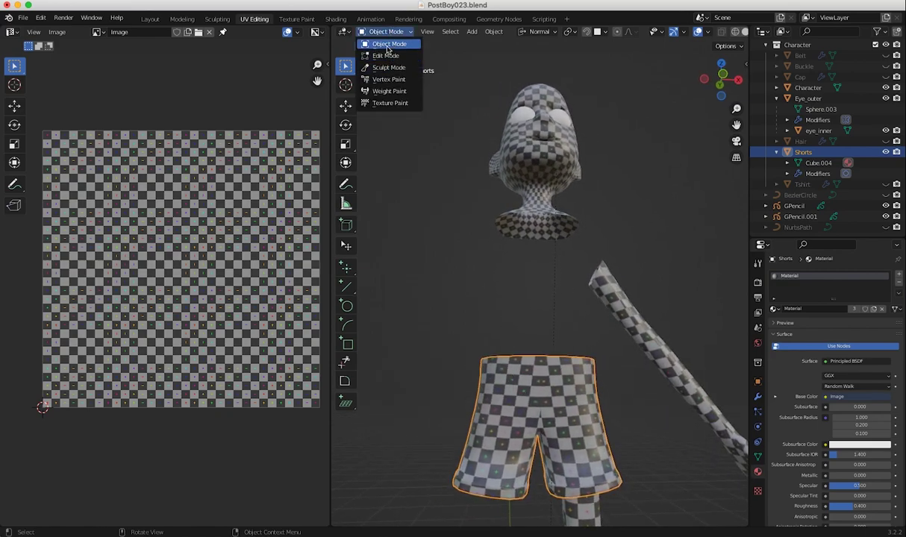
{"action": "left_click", "coordinate": [387, 47]}
{"action": "left_click", "coordinate": [385, 32]}
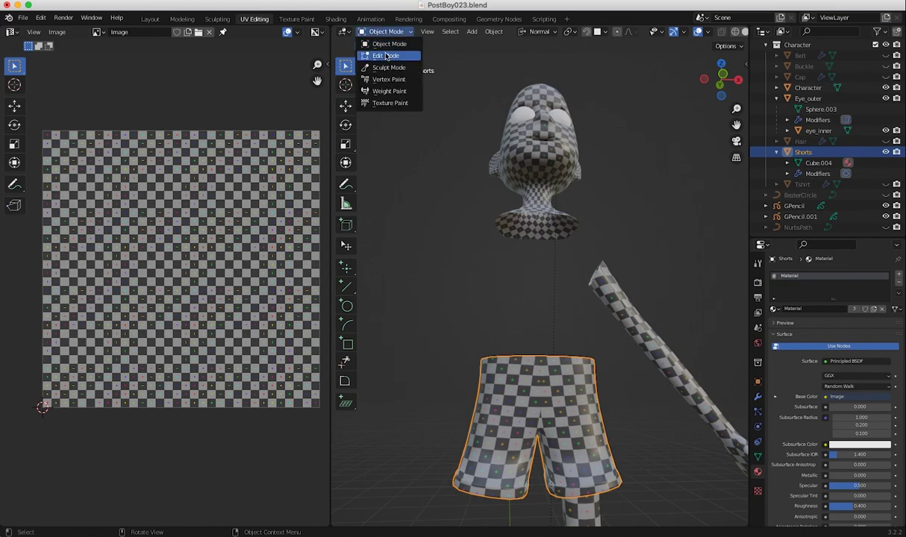
{"action": "left_click", "coordinate": [385, 52]}
{"action": "middle_click_drag", "start_coordinate": [520, 394], "coordinate": [564, 457]}
{"action": "scroll", "coordinate": [516, 326], "scroll_direction": "up", "scroll_amount": 4}
{"action": "scroll", "coordinate": [568, 380], "scroll_direction": "down", "scroll_amount": 3}
{"action": "mouse_move", "coordinate": [542, 446]}
{"action": "middle_mouse_down"}
{"action": "mouse_move", "coordinate": [517, 448]}
{"action": "mouse_move", "coordinate": [555, 447]}
{"action": "middle_mouse_up"}
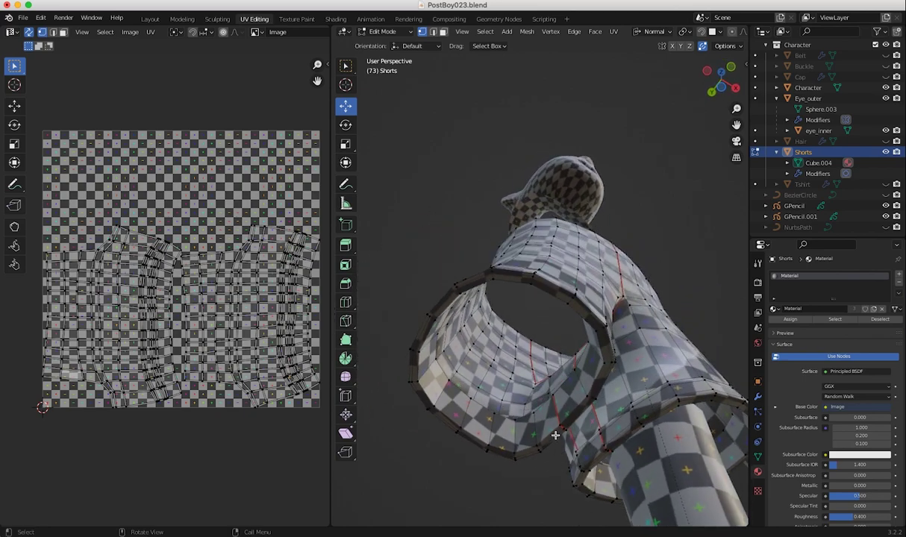
Switch to edge selection and select the shorts' inner-leg seam loop to locate it on the UV islands
{"action": "left_click", "coordinate": [432, 32]}
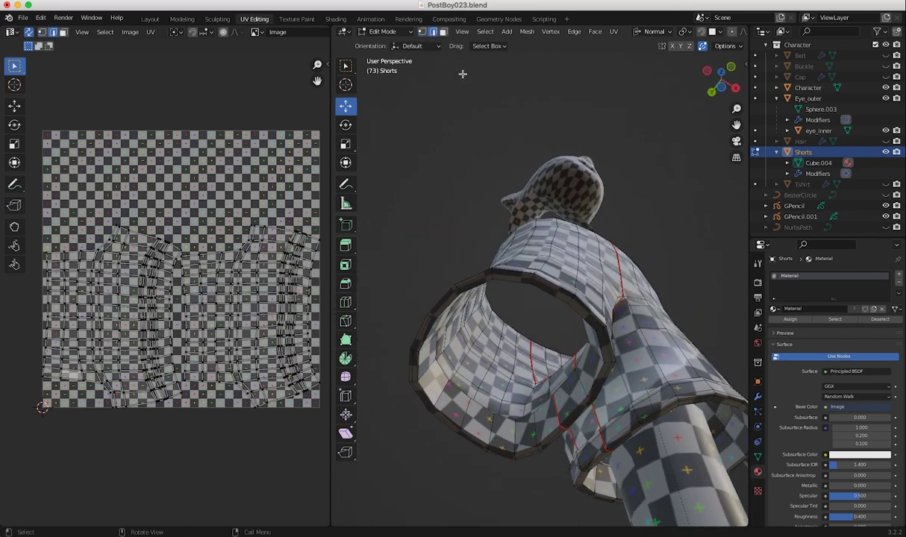
{"action": "left_click", "coordinate": [555, 405], "text": "alt"}
{"action": "middle_click_drag", "start_coordinate": [560, 408], "coordinate": [535, 397]}
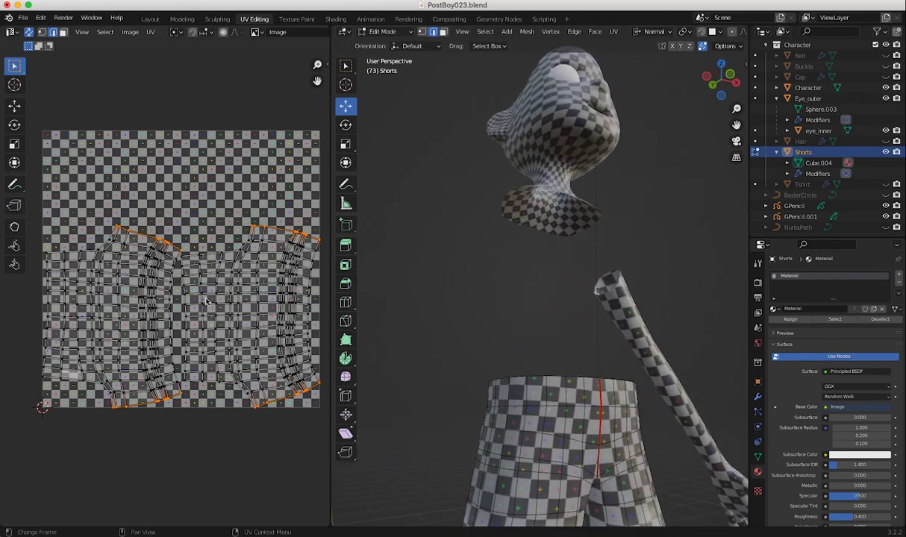
{"action": "scroll", "coordinate": [202, 301], "scroll_direction": "down", "scroll_amount": 2}
{"action": "left_click", "coordinate": [231, 424]}
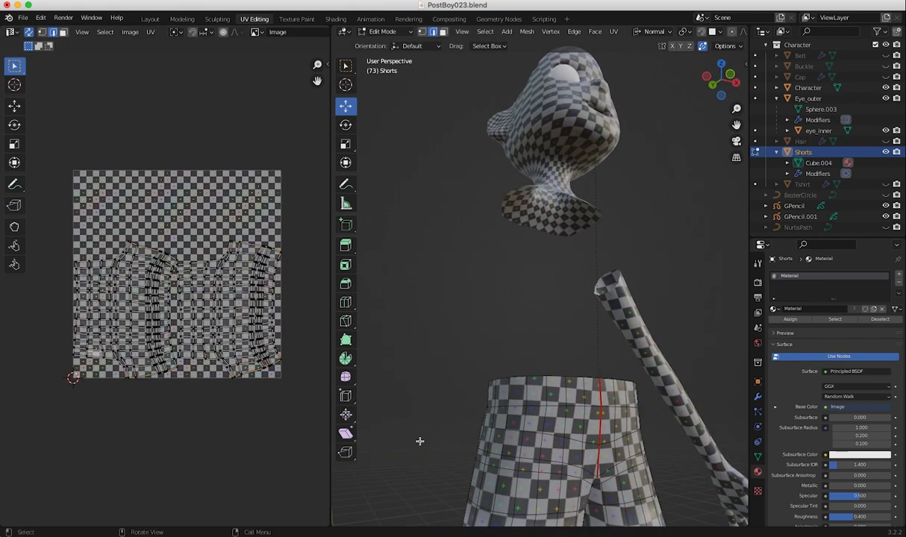
Select the whole shorts mesh and examine its UV islands and the checker pattern from the front
{"action": "key", "text": "a"}
{"action": "middle_click_drag", "start_coordinate": [305, 347], "coordinate": [306, 341]}
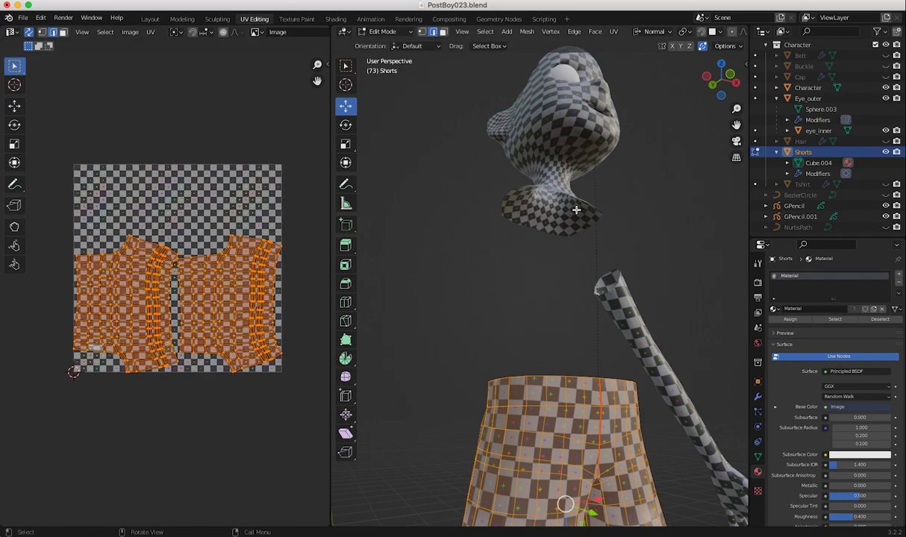
{"action": "left_click", "coordinate": [543, 308]}
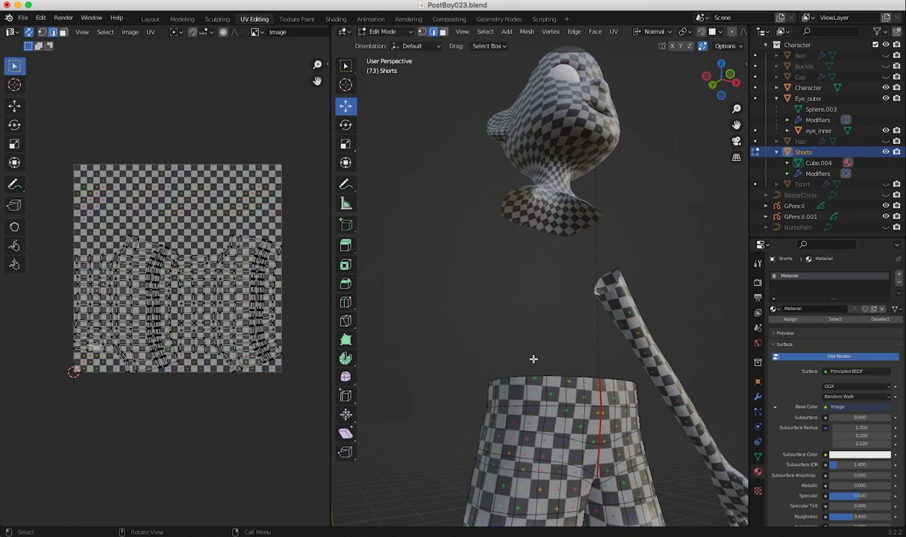
{"action": "key", "text": "a"}
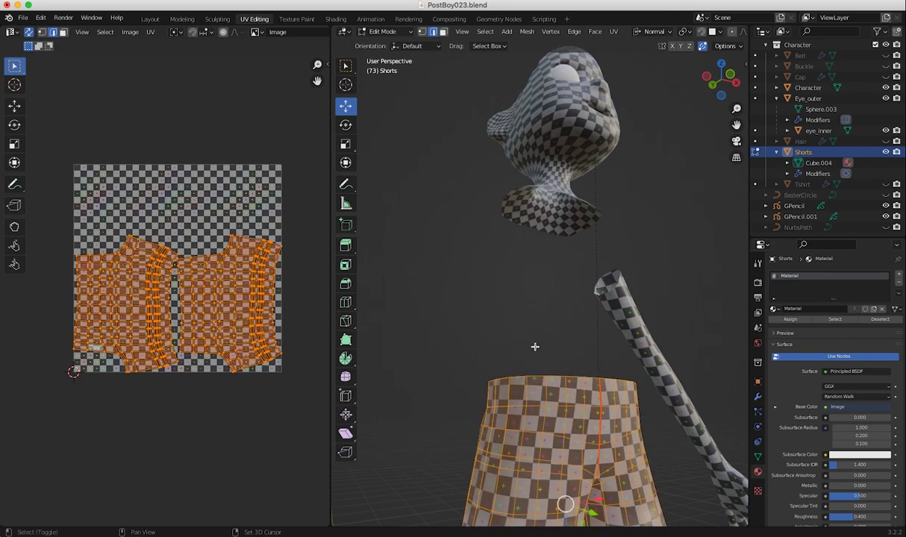
{"action": "middle_click_drag", "start_coordinate": [528, 292], "coordinate": [484, 276]}
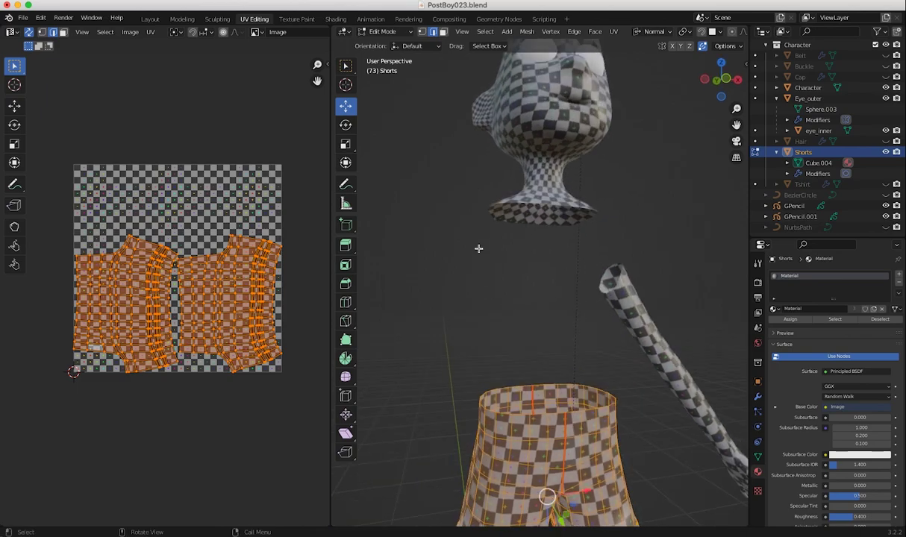
{"action": "left_click", "coordinate": [398, 33]}
{"action": "middle_click_drag", "start_coordinate": [501, 258], "coordinate": [493, 235]}
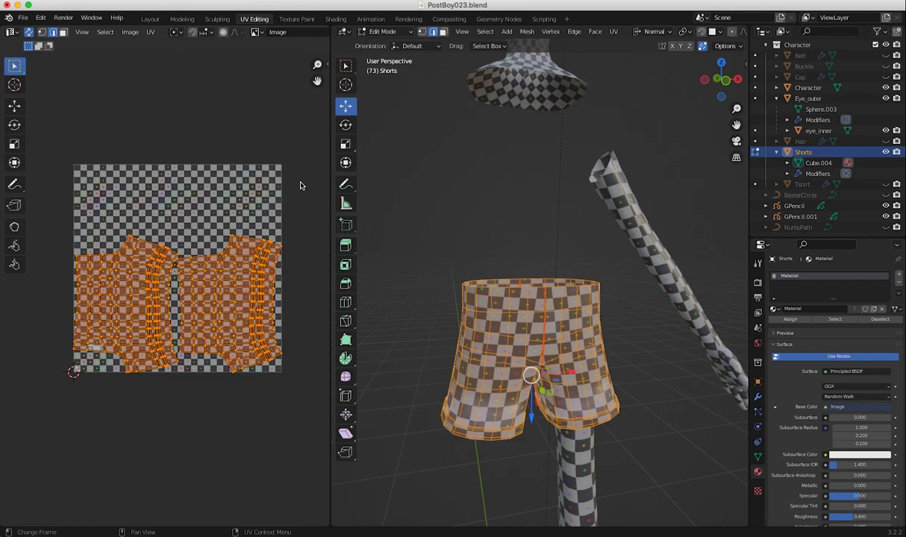
Unwrap the shorts again with the Angle Based method and run Minimize Stretch on their UV islands
{"action": "left_click", "coordinate": [611, 32]}
{"action": "left_click", "coordinate": [620, 44]}
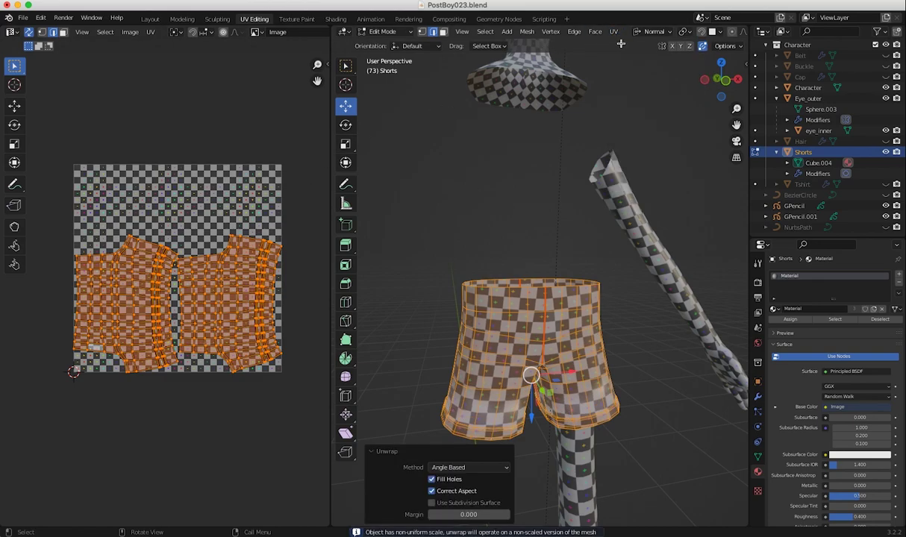
{"action": "middle_click_drag", "start_coordinate": [505, 344], "coordinate": [484, 316]}
{"action": "left_click", "coordinate": [150, 32]}
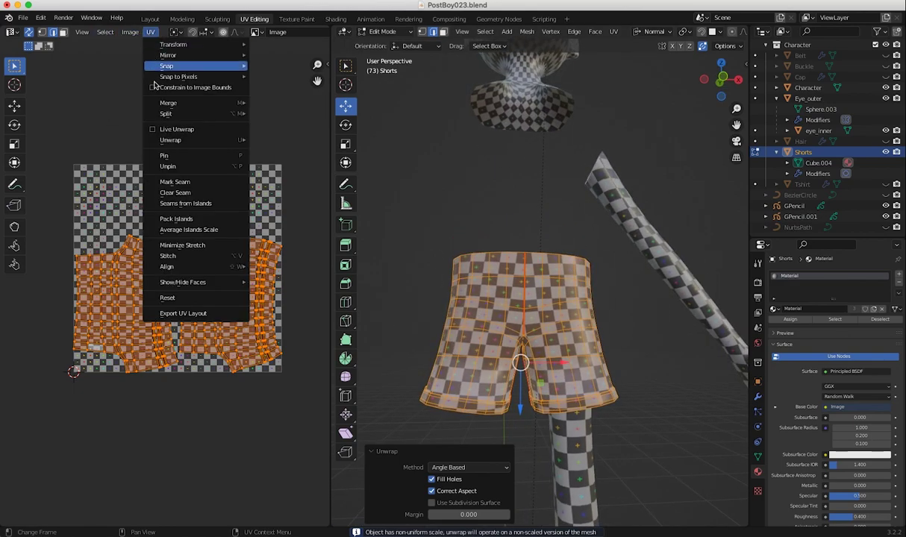
{"action": "left_click", "coordinate": [165, 245]}
{"action": "left_click", "coordinate": [177, 249]}
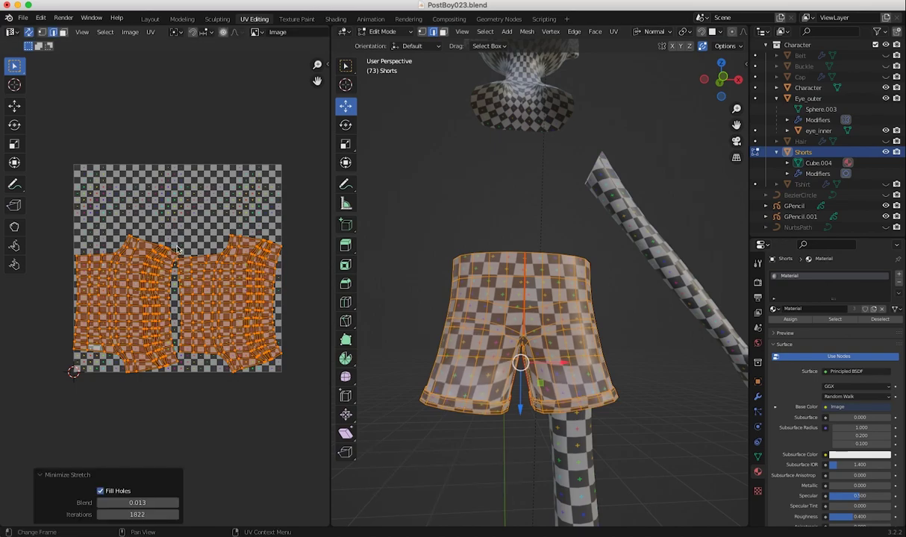
Set the Minimize Stretch blend for the shorts' UV islands to 1
{"action": "scroll", "coordinate": [183, 339], "scroll_direction": "up", "scroll_amount": 2}
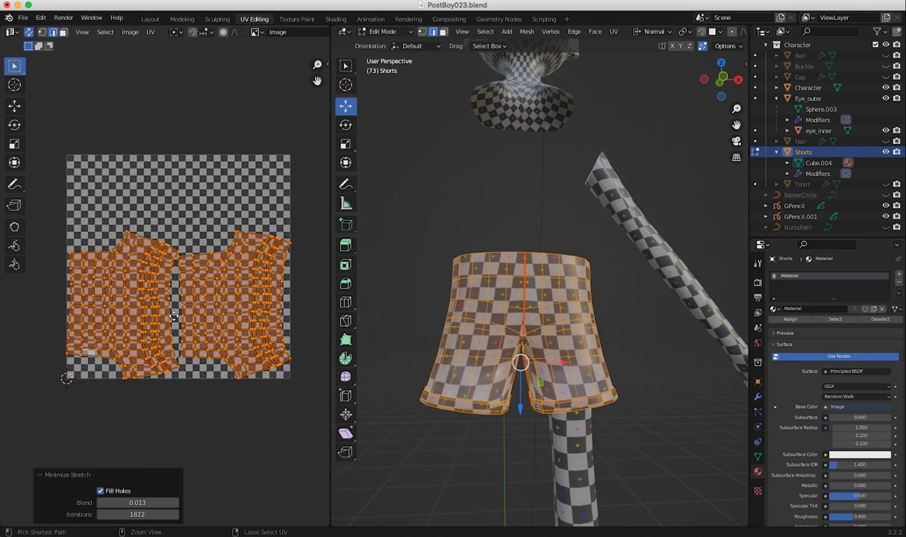
{"action": "scroll", "coordinate": [413, 330], "scroll_direction": "up", "scroll_amount": 3}
{"action": "middle_click_drag", "start_coordinate": [412, 330], "coordinate": [656, 361]}
{"action": "left_click", "coordinate": [126, 503]}
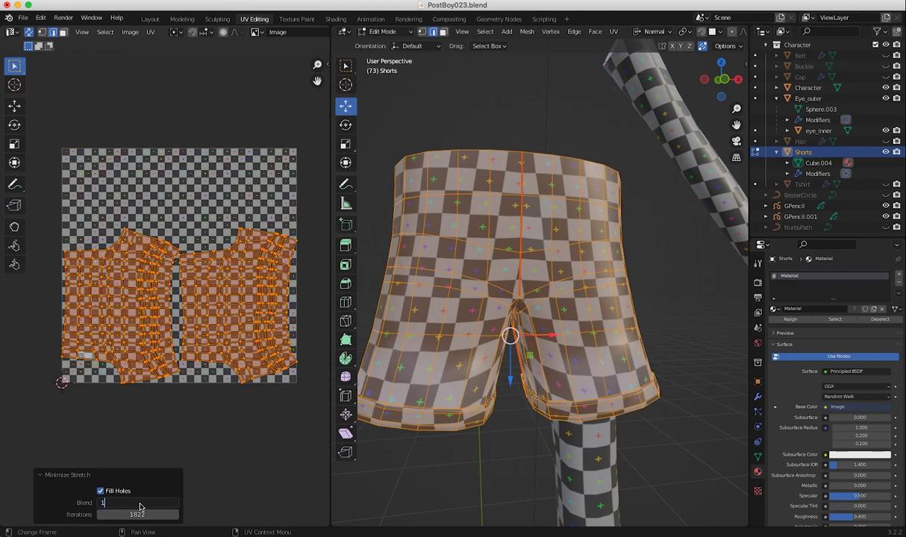
{"action": "type", "text": "1"}
{"action": "key", "text": "Return"}
{"action": "left_click", "coordinate": [138, 505]}
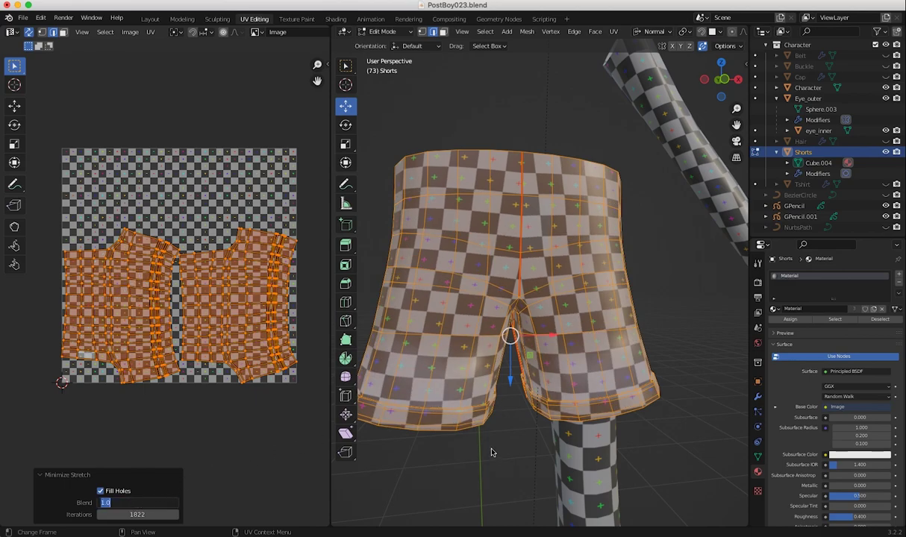
Unhide the T-shirt and switch from editing the shorts to editing the T-shirt in Edit Mode
{"action": "mouse_move", "coordinate": [486, 450]}
{"action": "middle_mouse_down"}
{"action": "mouse_move", "coordinate": [273, 427]}
{"action": "mouse_move", "coordinate": [273, 401]}
{"action": "mouse_move", "coordinate": [311, 395]}
{"action": "mouse_move", "coordinate": [478, 443]}
{"action": "middle_mouse_up"}
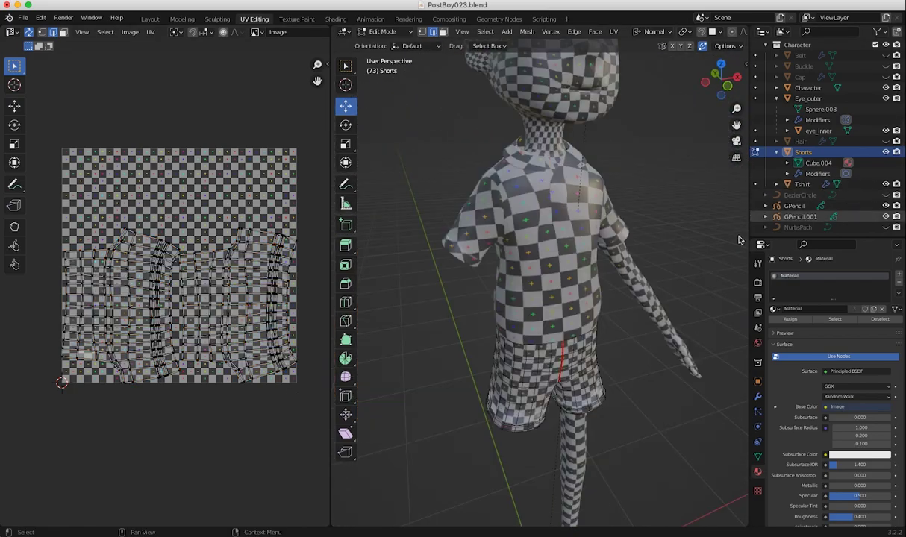
{"action": "middle_click_drag", "start_coordinate": [416, 196], "coordinate": [504, 239]}
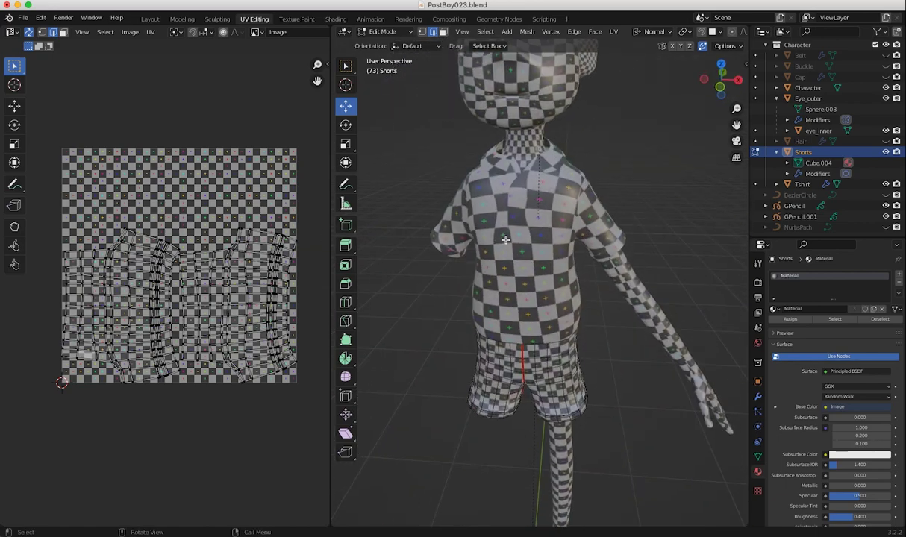
{"action": "left_click", "coordinate": [382, 31]}
{"action": "left_click", "coordinate": [377, 43]}
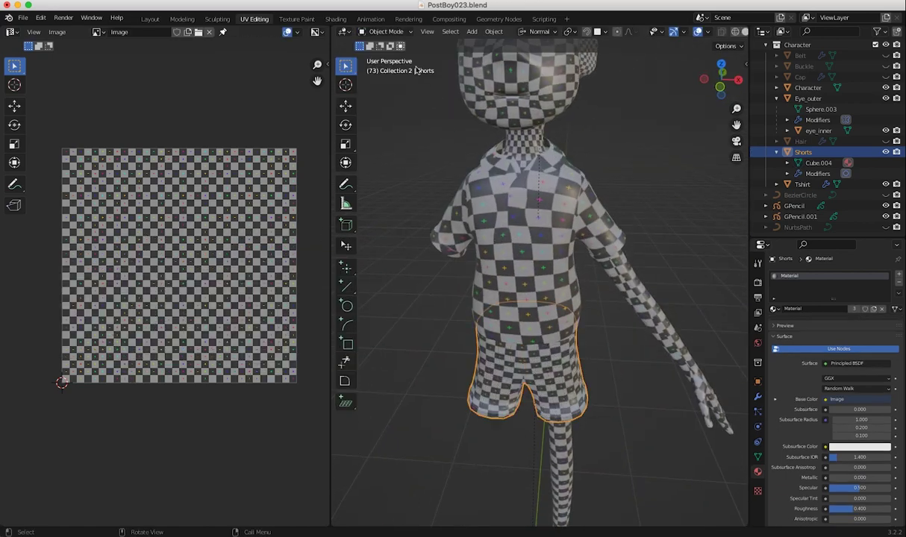
{"action": "left_click", "coordinate": [498, 182]}
{"action": "left_click", "coordinate": [408, 35]}
{"action": "left_click", "coordinate": [376, 56]}
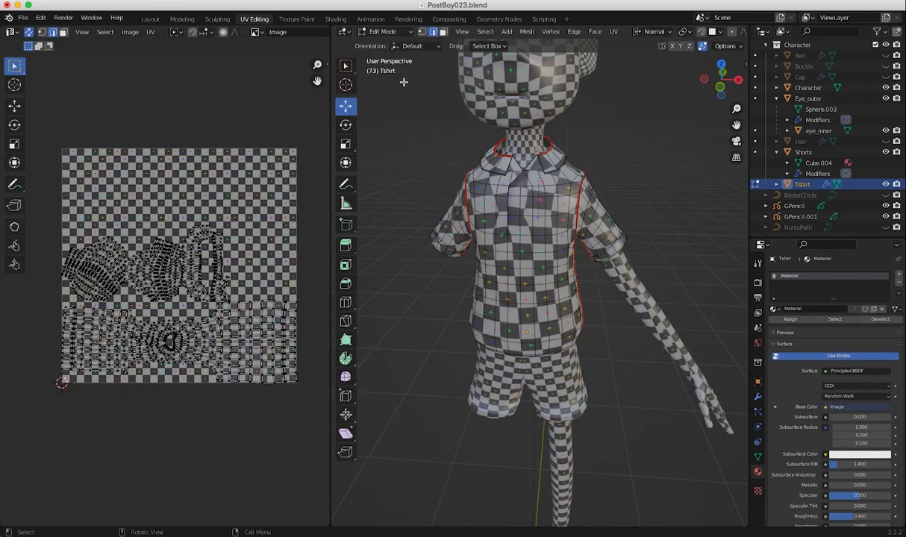
Inspect the T-shirt's side, sleeve and collar seams all around and match them to edges of the UV islands
{"action": "middle_click_drag", "start_coordinate": [395, 205], "coordinate": [562, 236]}
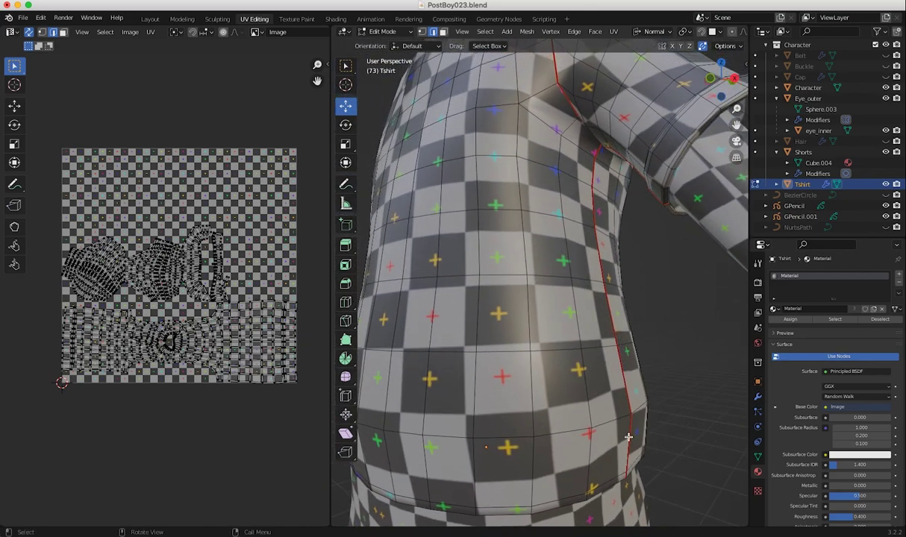
{"action": "middle_click_drag", "start_coordinate": [599, 217], "coordinate": [585, 257]}
{"action": "middle_click_drag", "start_coordinate": [585, 257], "coordinate": [609, 296], "text": "ctrl"}
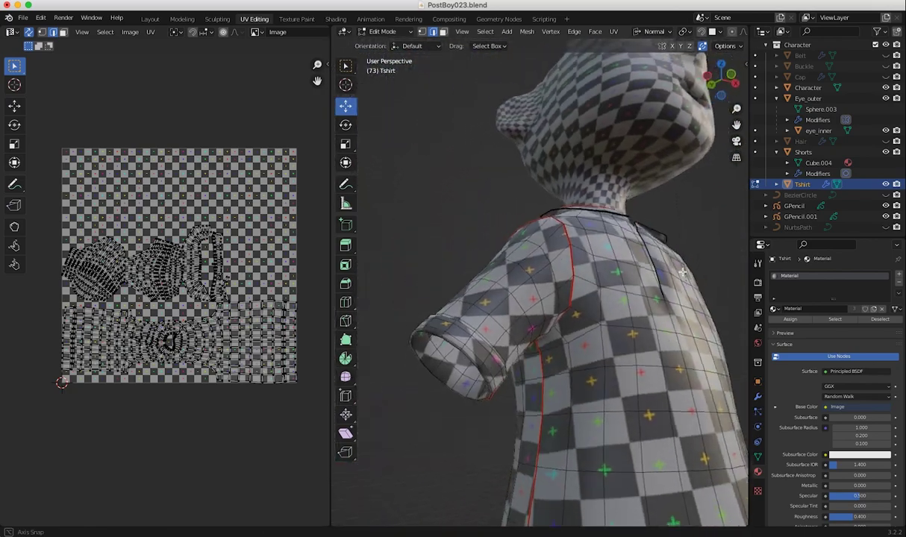
{"action": "middle_click_drag", "start_coordinate": [689, 388], "coordinate": [716, 399]}
{"action": "middle_click_drag", "start_coordinate": [472, 299], "coordinate": [516, 326], "text": "ctrl"}
{"action": "middle_click_drag", "start_coordinate": [432, 258], "coordinate": [483, 332]}
{"action": "left_click", "coordinate": [219, 381]}
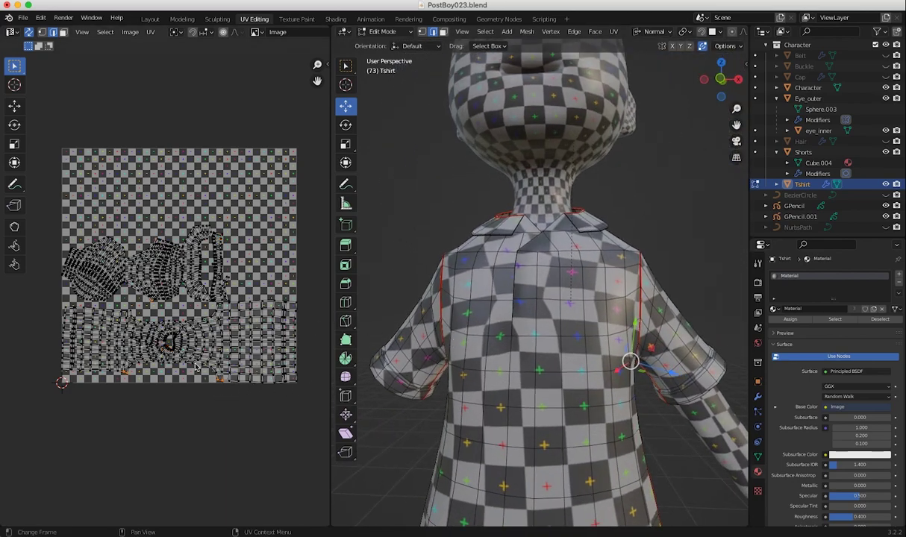
{"action": "left_click", "coordinate": [223, 356]}
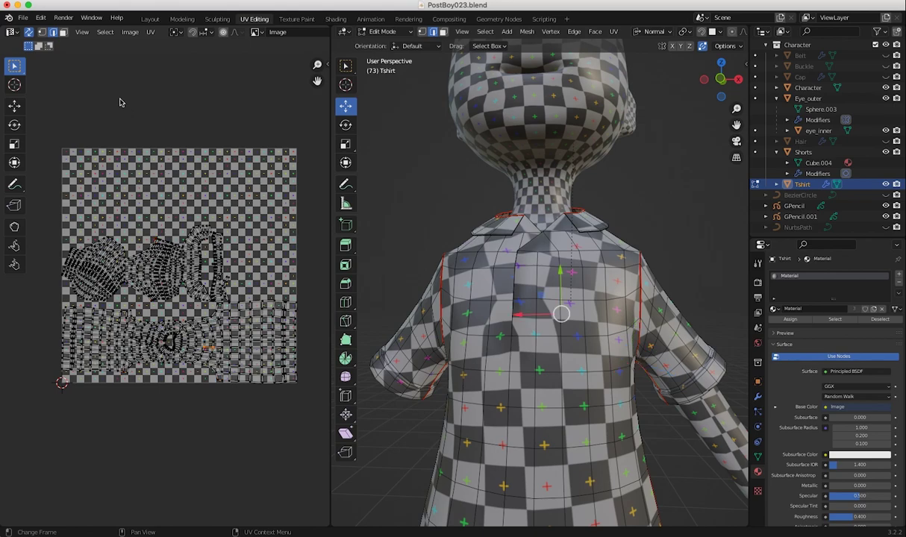
Switch to face selection, select the T-shirt's whole torso island and run Minimize Stretch on it
{"action": "left_click", "coordinate": [63, 32]}
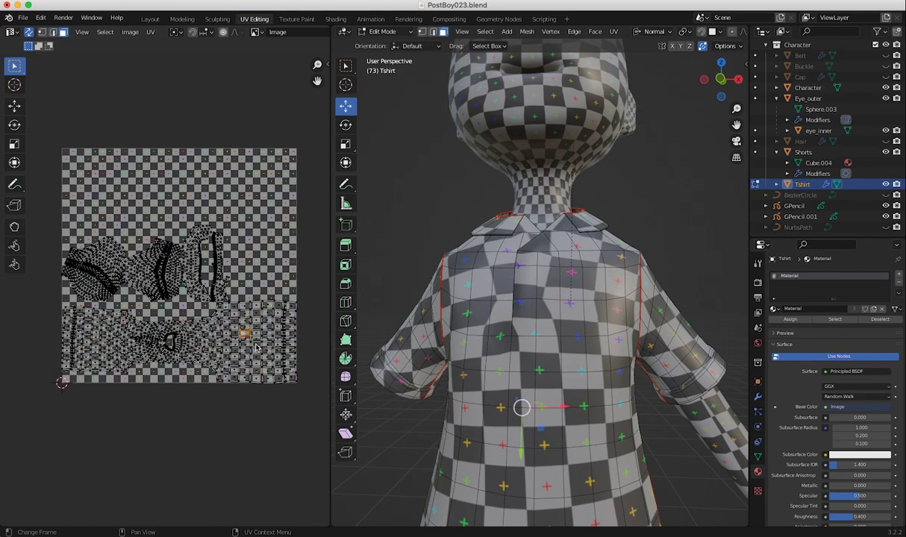
{"action": "key", "text": "ctrl+l"}
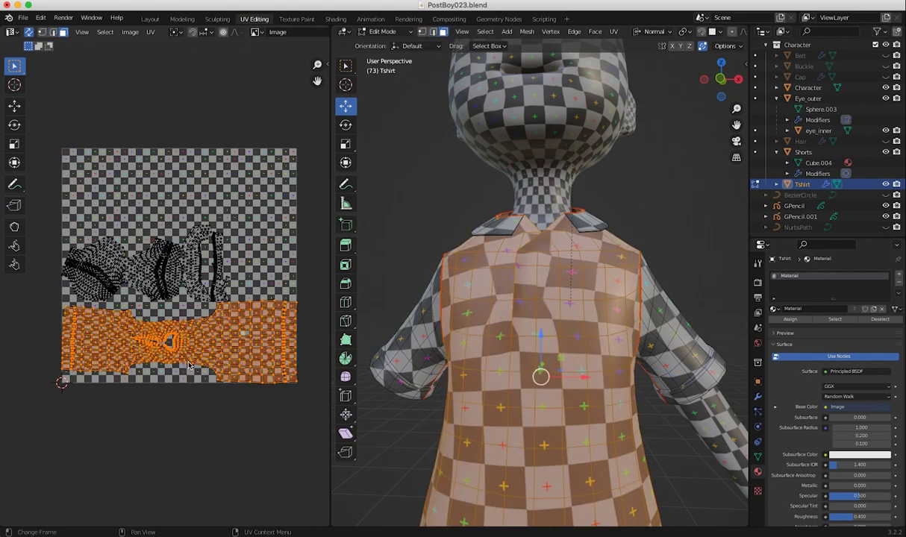
{"action": "left_click", "coordinate": [130, 32]}
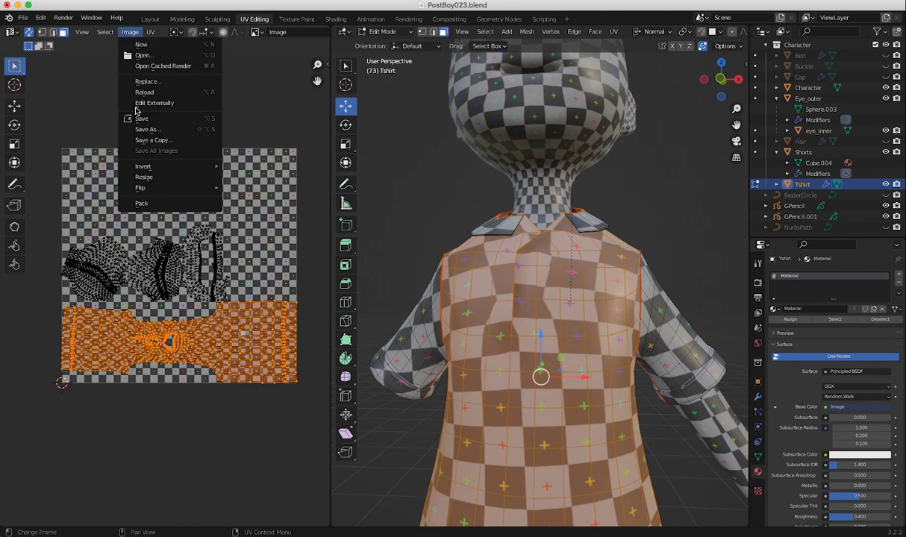
{"action": "left_click", "coordinate": [150, 32]}
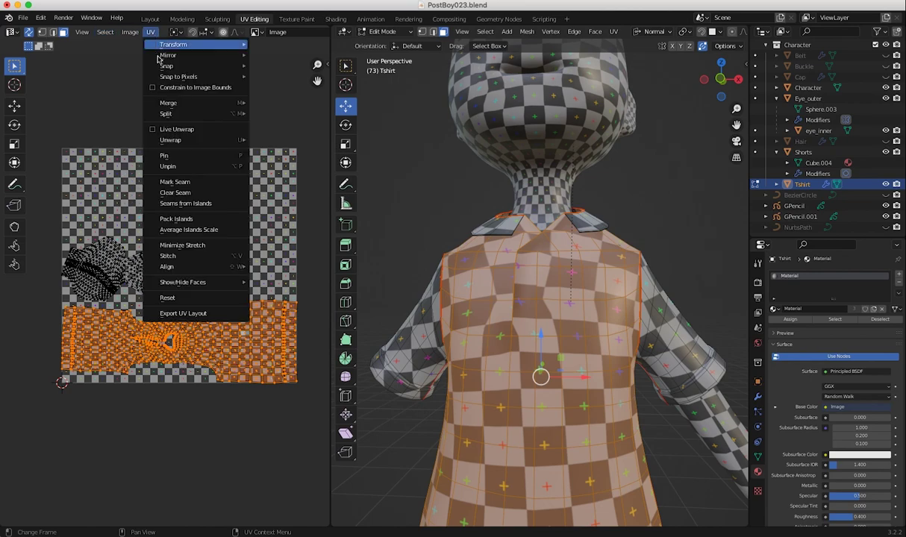
{"action": "left_click", "coordinate": [177, 246]}
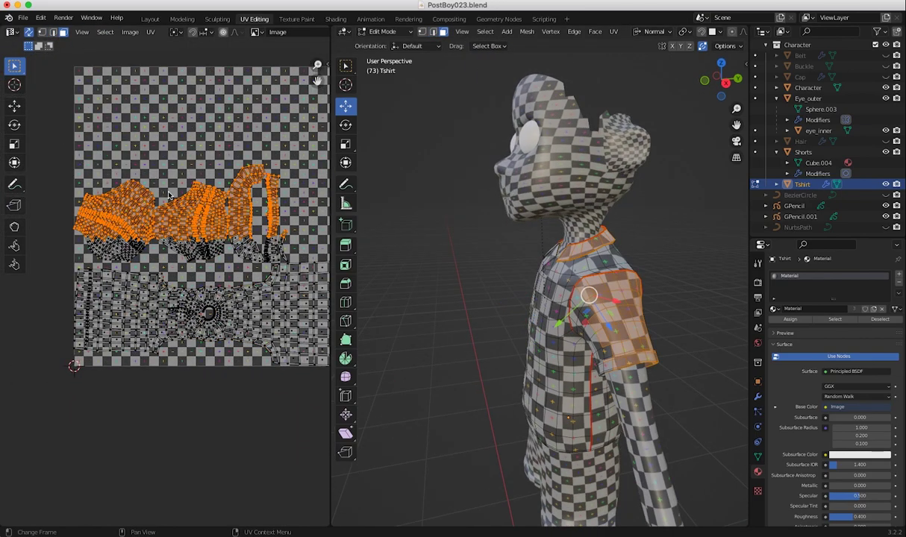
Select the T-shirt's sleeve and collar islands and minimize their stretch with blend 0.2 and 2000 iterations
{"action": "key", "text": "ctrl+l"}
{"action": "left_click", "coordinate": [149, 33]}
{"action": "left_click", "coordinate": [166, 244]}
{"action": "left_click", "coordinate": [117, 476]}
{"action": "left_click", "coordinate": [139, 507]}
{"action": "type", "text": "0.2"}
{"action": "key", "text": "Return"}
{"action": "left_click", "coordinate": [147, 515]}
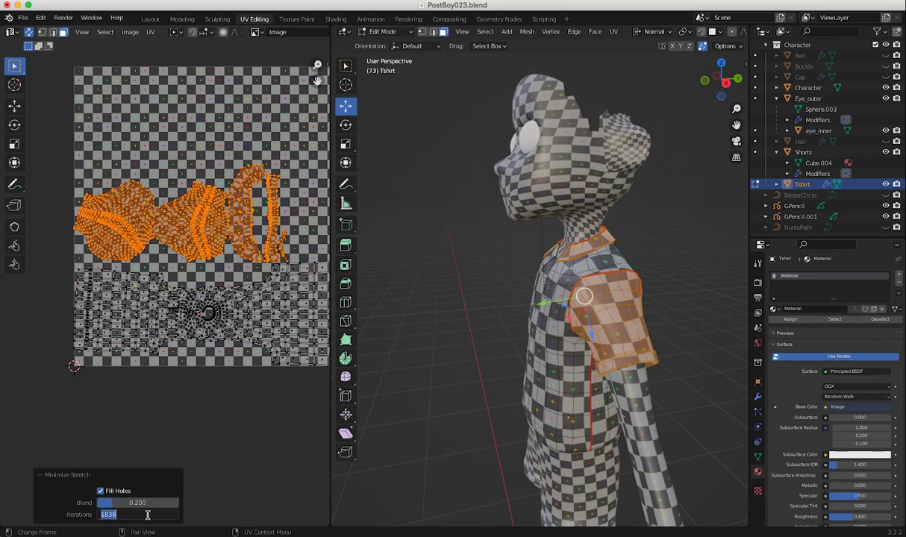
{"action": "type", "text": "2000"}
{"action": "key", "text": "Return"}
{"action": "left_click", "coordinate": [131, 513]}
{"action": "key", "text": "Return"}
Leave Edit Mode on the T-shirt and enter Edit Mode on the Character object
{"action": "left_click", "coordinate": [196, 406]}
{"action": "middle_click_drag", "start_coordinate": [195, 407], "coordinate": [188, 402]}
{"action": "middle_click_drag", "start_coordinate": [588, 352], "coordinate": [426, 234]}
{"action": "left_click", "coordinate": [384, 32]}
{"action": "left_click", "coordinate": [388, 43]}
{"action": "left_click", "coordinate": [630, 246]}
{"action": "middle_click_drag", "start_coordinate": [630, 246], "coordinate": [603, 378]}
{"action": "left_click", "coordinate": [606, 242]}
{"action": "left_click", "coordinate": [384, 32]}
{"action": "left_click", "coordinate": [387, 53]}
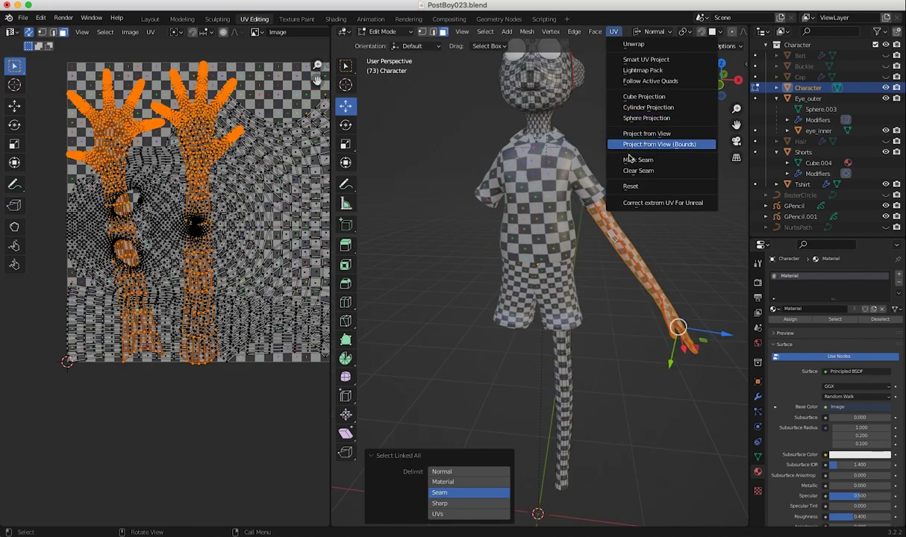
Clear the seams on the selected arm and hand, and separate the selection into its own object
{"action": "left_click", "coordinate": [630, 171]}
{"action": "middle_click_drag", "start_coordinate": [586, 265], "coordinate": [593, 281]}
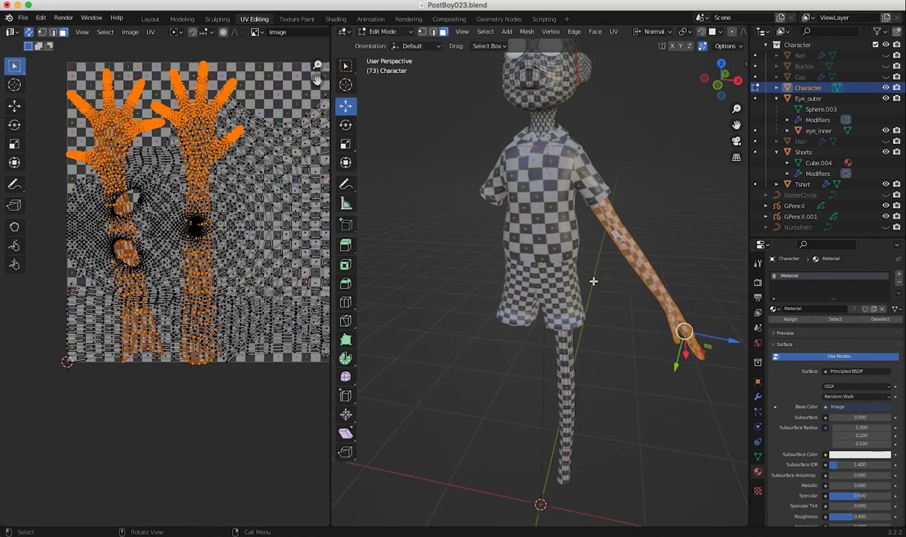
{"action": "right_click", "coordinate": [593, 237]}
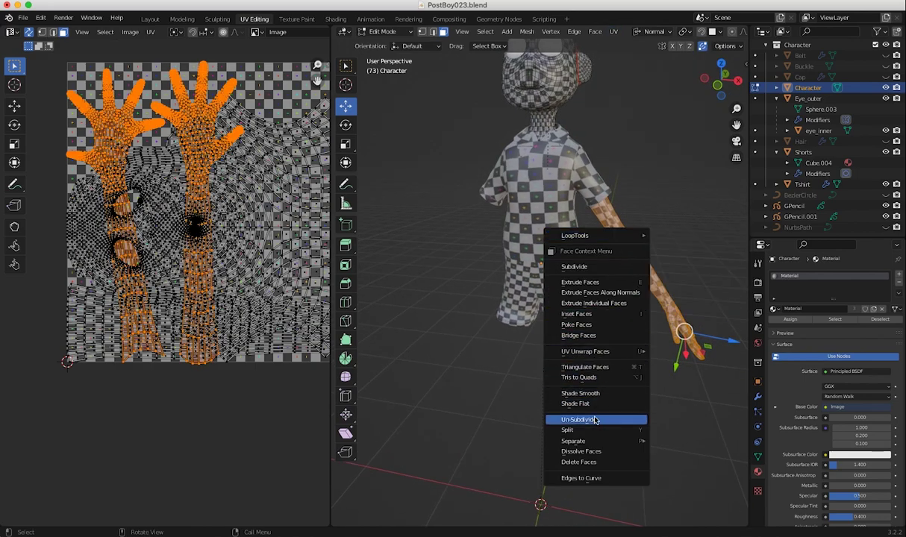
{"action": "mouse_move", "coordinate": [591, 441]}
{"action": "left_click", "coordinate": [678, 441]}
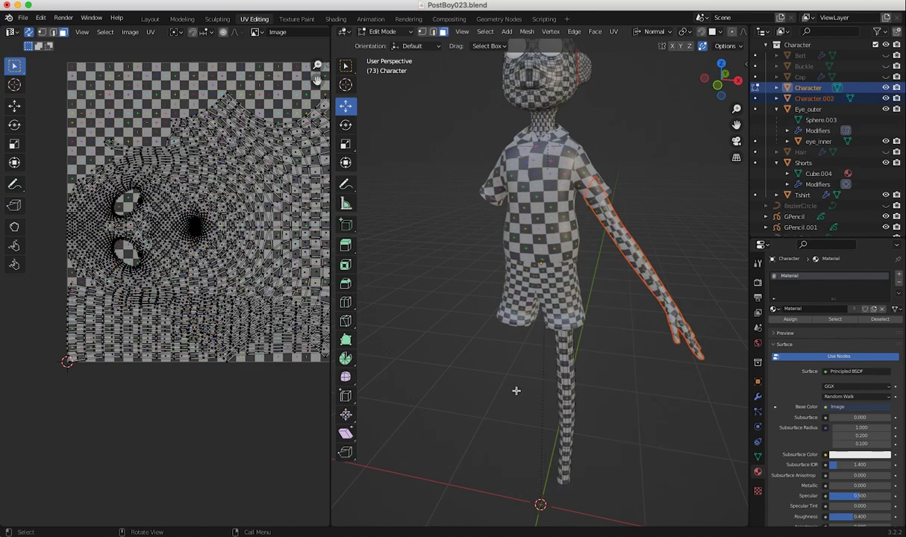
Select all linked faces of the leg, delimited by seam, and separate them into their own object
{"action": "key", "text": "ctrl+l"}
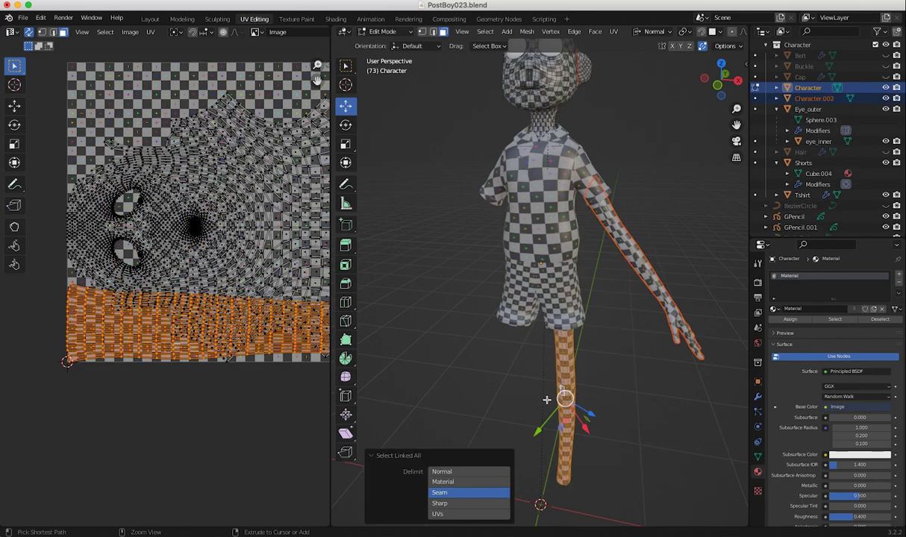
{"action": "right_click", "coordinate": [565, 396]}
{"action": "mouse_move", "coordinate": [545, 391]}
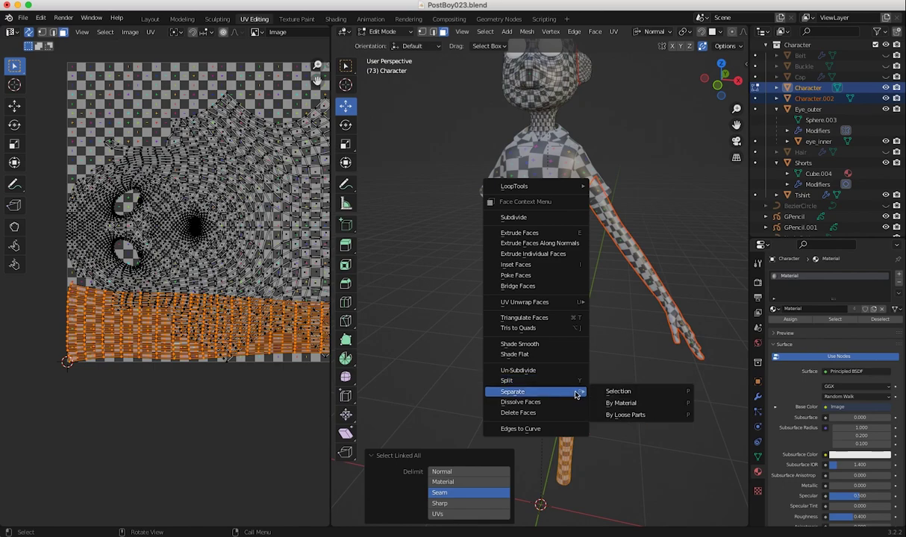
{"action": "left_click", "coordinate": [610, 395]}
{"action": "middle_click_drag", "start_coordinate": [593, 410], "coordinate": [544, 388]}
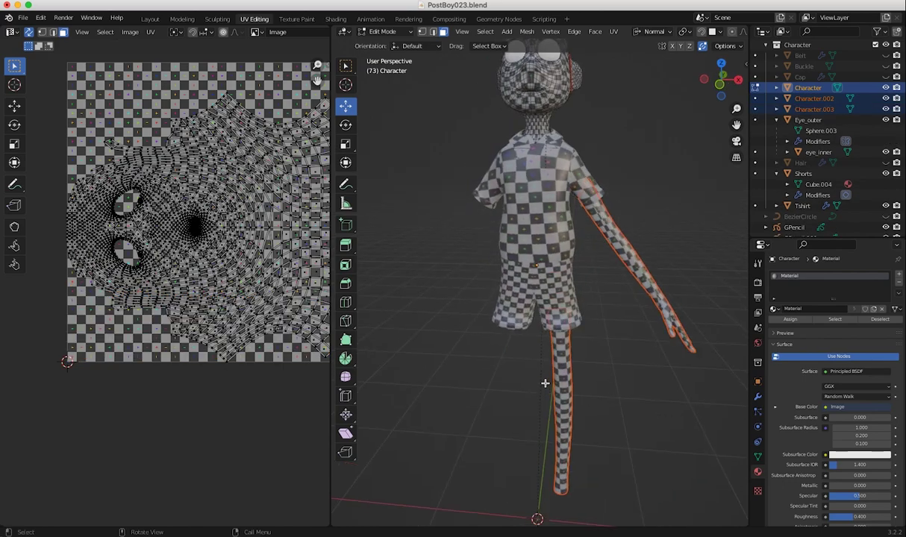
Join the separated arm and leg into one object and add a Mirror modifier on the X axis
{"action": "middle_click_drag", "start_coordinate": [639, 271], "coordinate": [542, 293]}
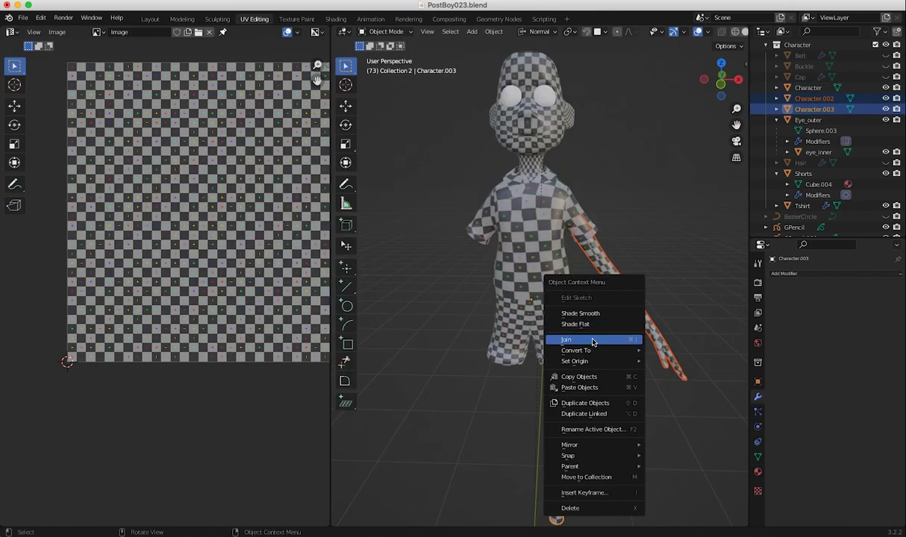
{"action": "left_click", "coordinate": [592, 340]}
{"action": "left_click", "coordinate": [787, 274]}
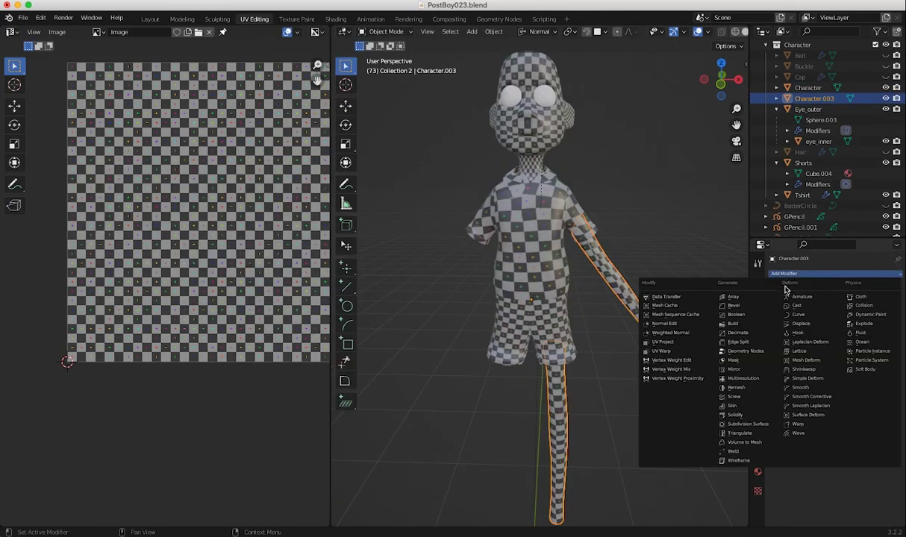
{"action": "left_click", "coordinate": [732, 369]}
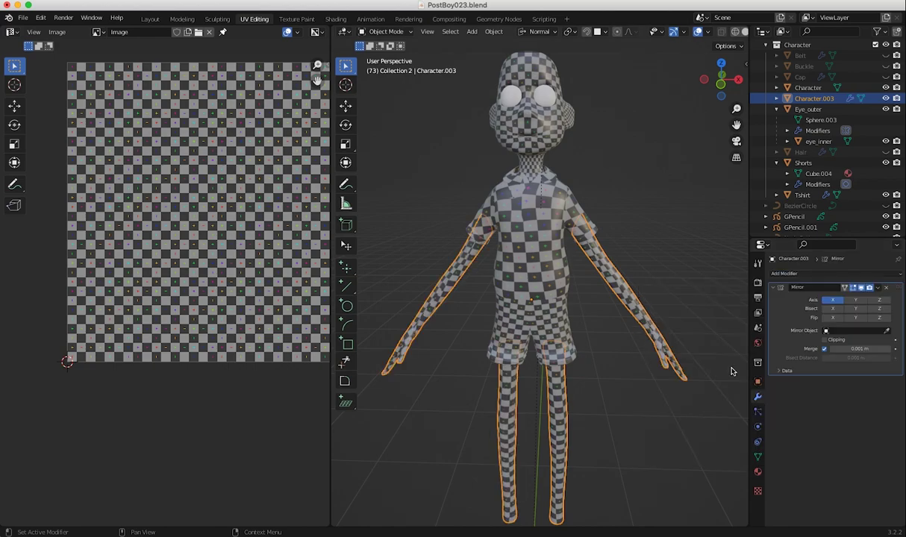
{"action": "middle_click_drag", "start_coordinate": [640, 364], "coordinate": [483, 339]}
{"action": "middle_click_drag", "start_coordinate": [444, 257], "coordinate": [464, 297]}
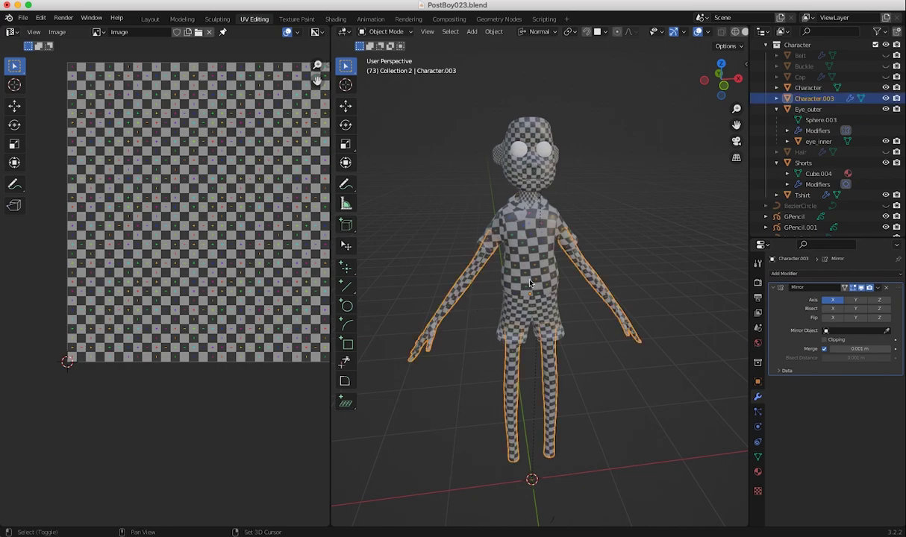
Select the head object together with the mirrored arms and legs and join them into one Character object
{"action": "left_click", "coordinate": [532, 286]}
{"action": "left_click", "coordinate": [441, 237]}
{"action": "left_click", "coordinate": [489, 236]}
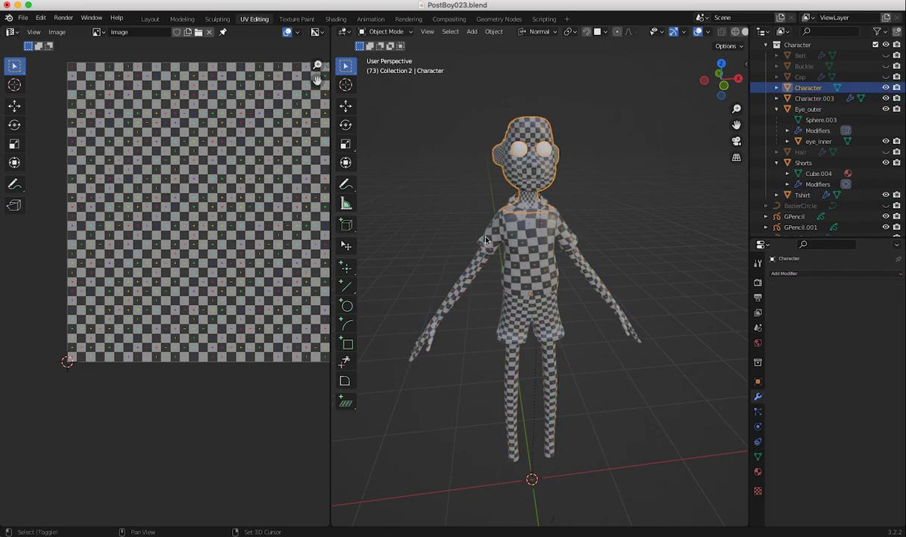
{"action": "left_click", "coordinate": [474, 273], "text": "shift"}
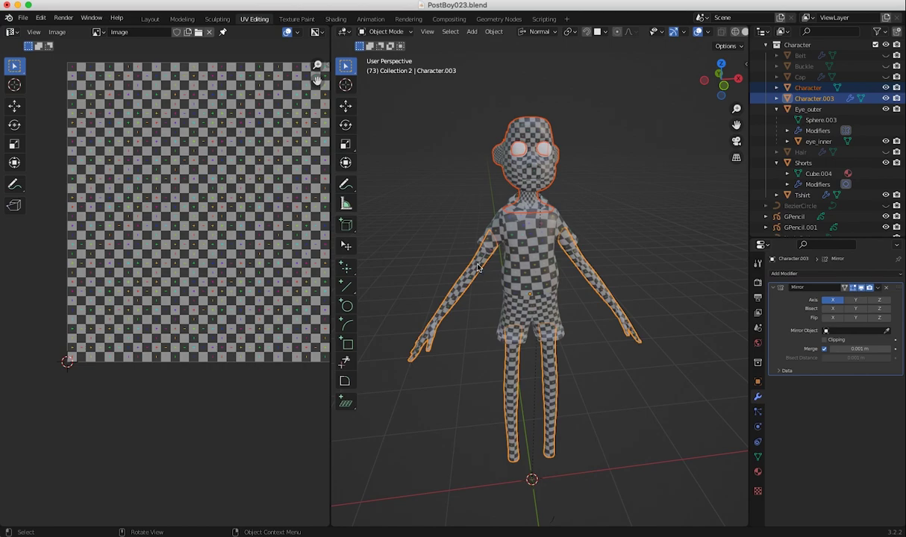
{"action": "right_click", "coordinate": [478, 267]}
{"action": "left_click", "coordinate": [485, 265]}
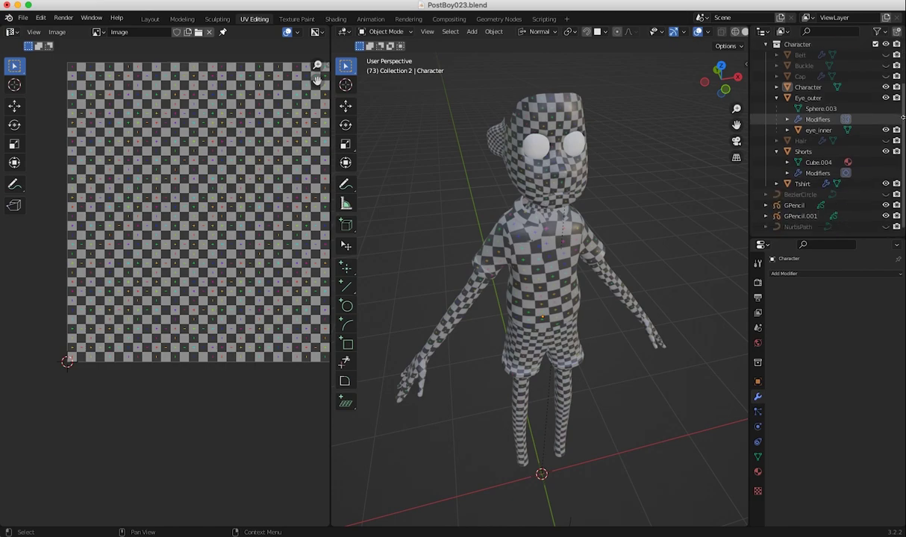
Unhide the Hair object and select it on the character's head
{"action": "left_click", "coordinate": [886, 141]}
{"action": "middle_click_drag", "start_coordinate": [600, 100], "coordinate": [558, 210]}
{"action": "left_click", "coordinate": [522, 105]}
{"action": "middle_click_drag", "start_coordinate": [508, 167], "coordinate": [504, 201], "text": "ctrl"}
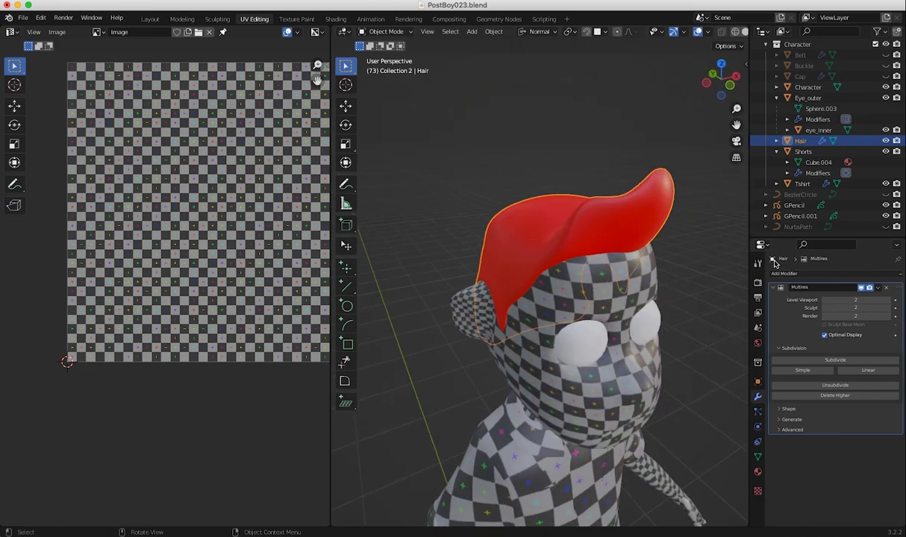
Turn off the viewport display of the Hair object's Multires modifier to work on its base mesh
{"action": "left_click", "coordinate": [868, 289]}
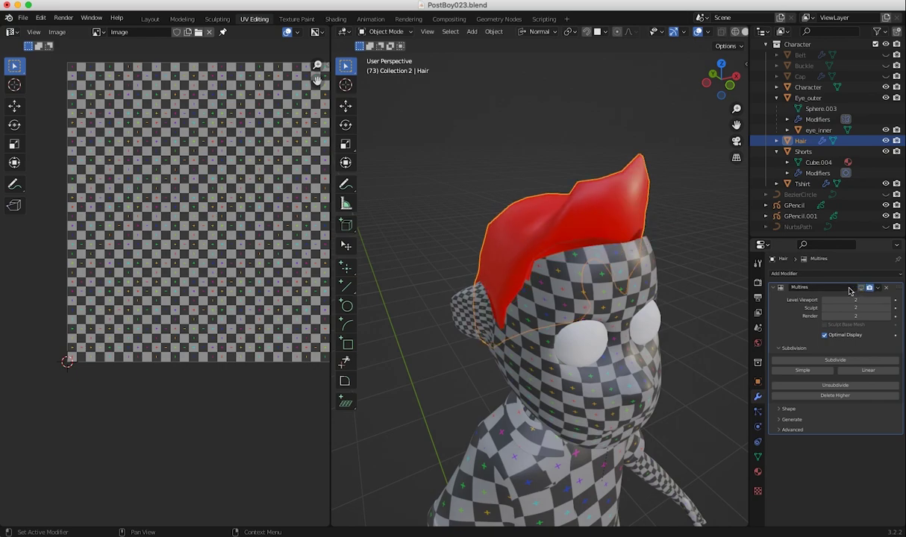
{"action": "left_click", "coordinate": [861, 288]}
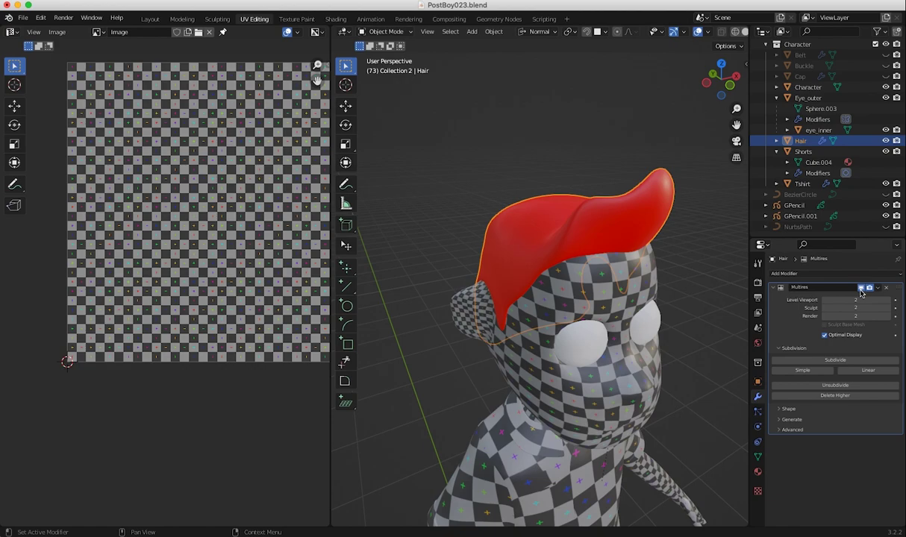
{"action": "left_click", "coordinate": [862, 289]}
{"action": "middle_click_drag", "start_coordinate": [494, 221], "coordinate": [489, 254]}
{"action": "key", "text": "KP_Decimal"}
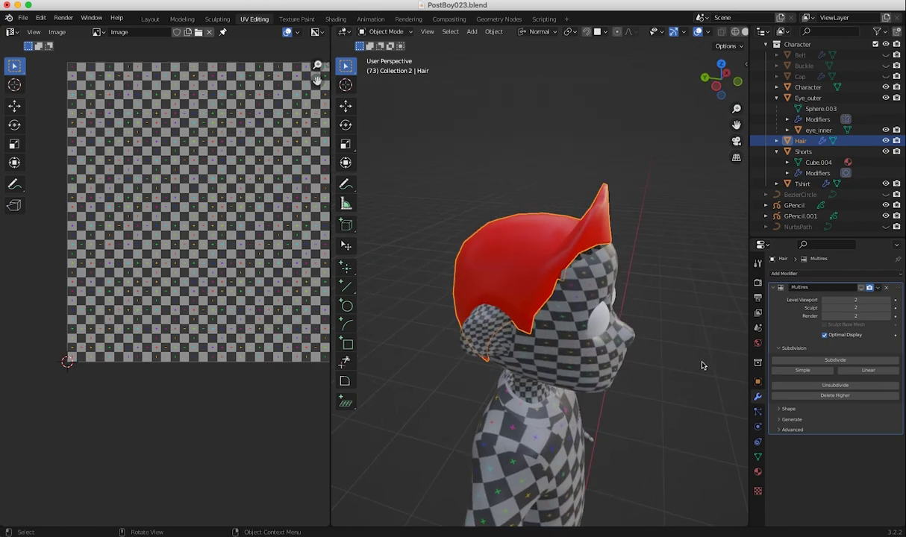
Replace the Hair object's red BSurfaceMesh material with the existing checker material named Material
{"action": "left_click", "coordinate": [756, 470]}
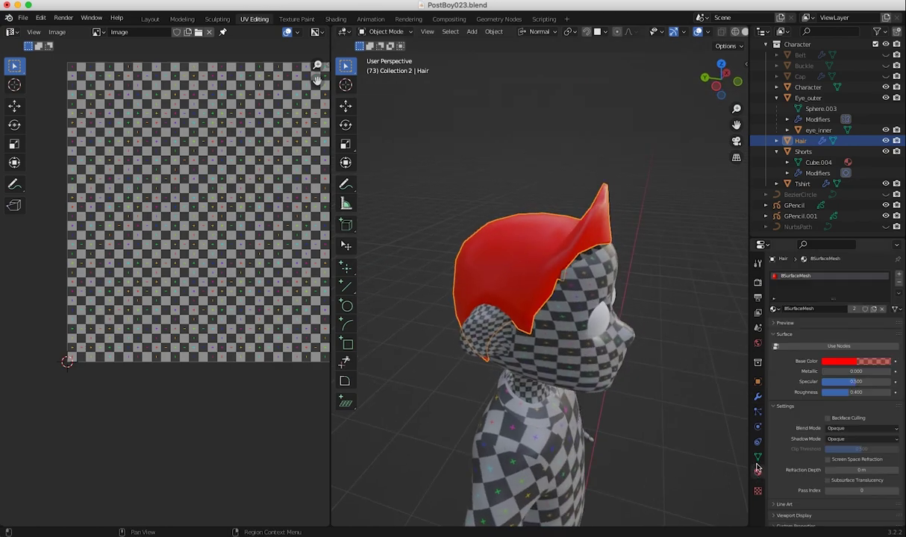
{"action": "left_click", "coordinate": [775, 310]}
{"action": "left_click", "coordinate": [785, 331]}
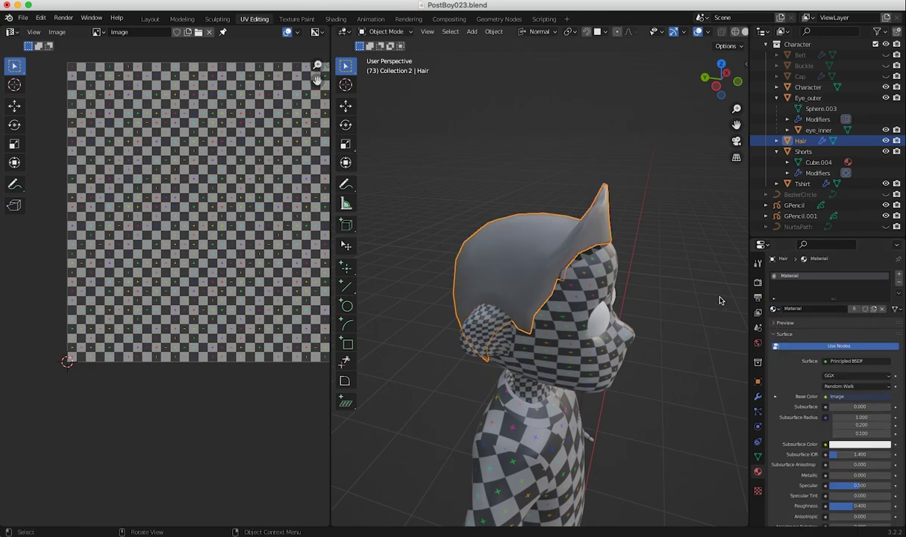
{"action": "left_click", "coordinate": [491, 174]}
{"action": "middle_click_drag", "start_coordinate": [491, 174], "coordinate": [455, 180]}
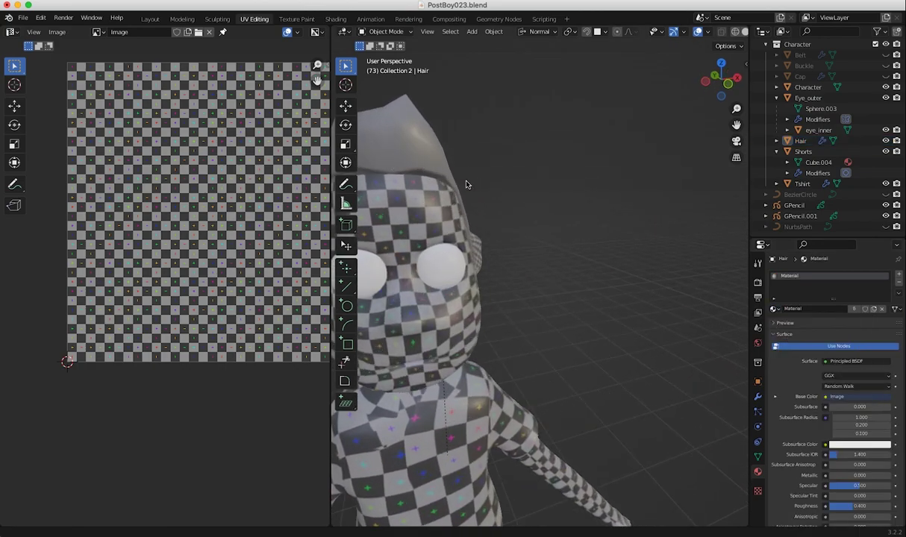
{"action": "middle_click_drag", "start_coordinate": [502, 205], "coordinate": [521, 202]}
{"action": "left_click", "coordinate": [523, 244]}
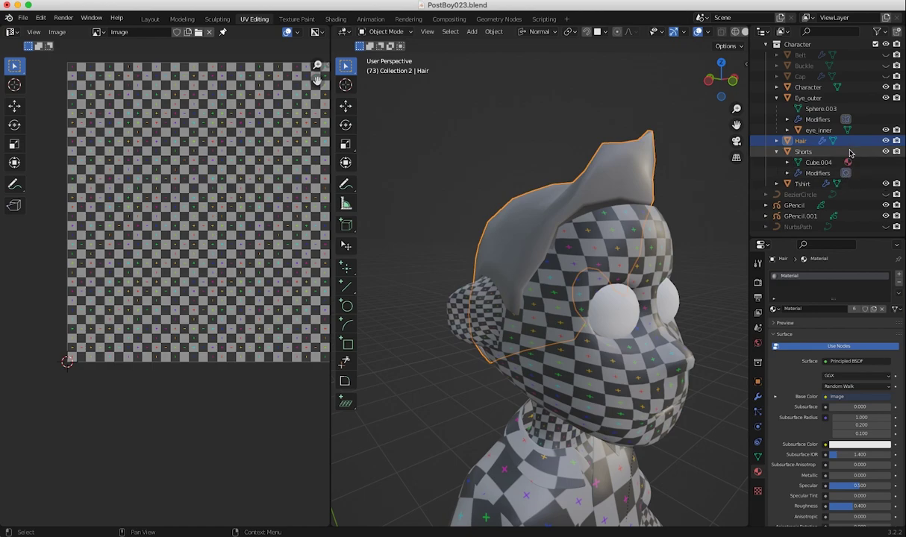
Hide the Character, Tshirt, Eye_outer and eye_inner objects so the hair can be edited alone
{"action": "left_click_drag", "start_coordinate": [903, 149], "coordinate": [902, 117]}
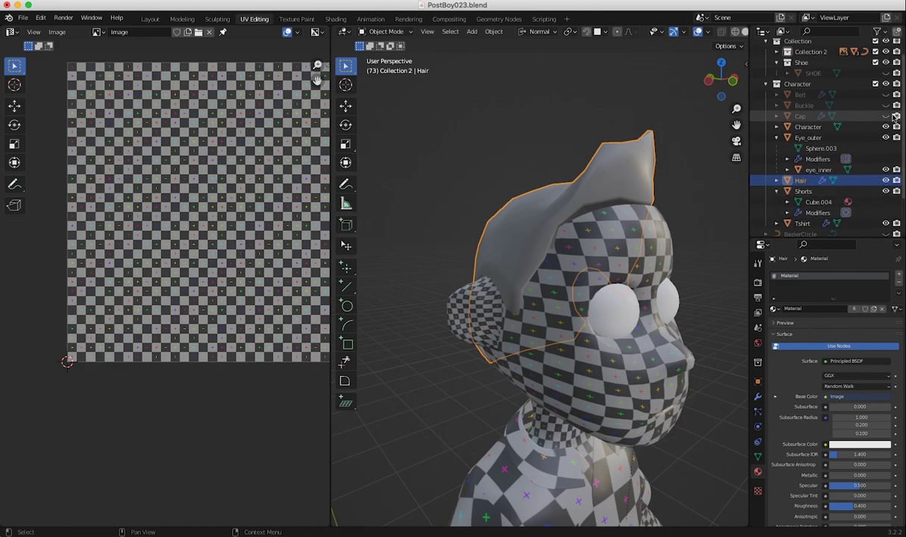
{"action": "left_click", "coordinate": [886, 128]}
{"action": "middle_click_drag", "start_coordinate": [731, 207], "coordinate": [631, 285]}
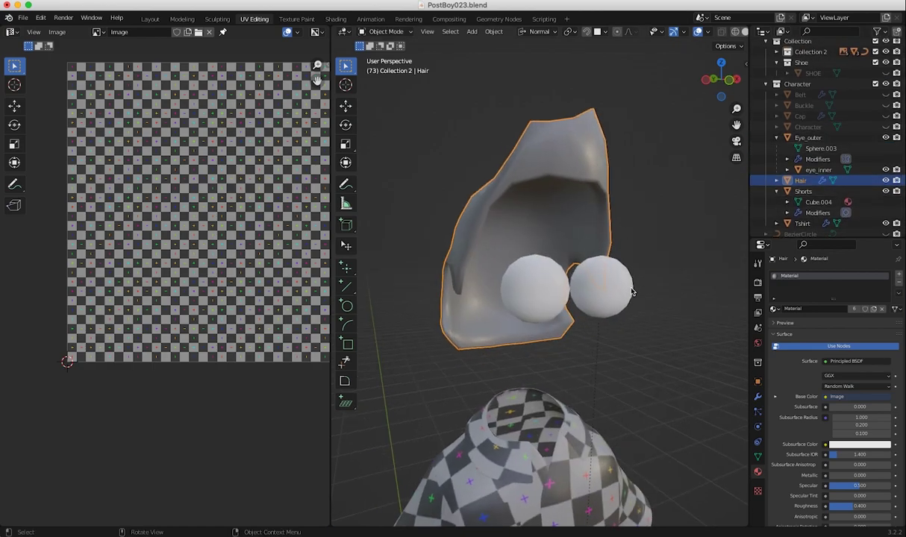
{"action": "left_click", "coordinate": [573, 440]}
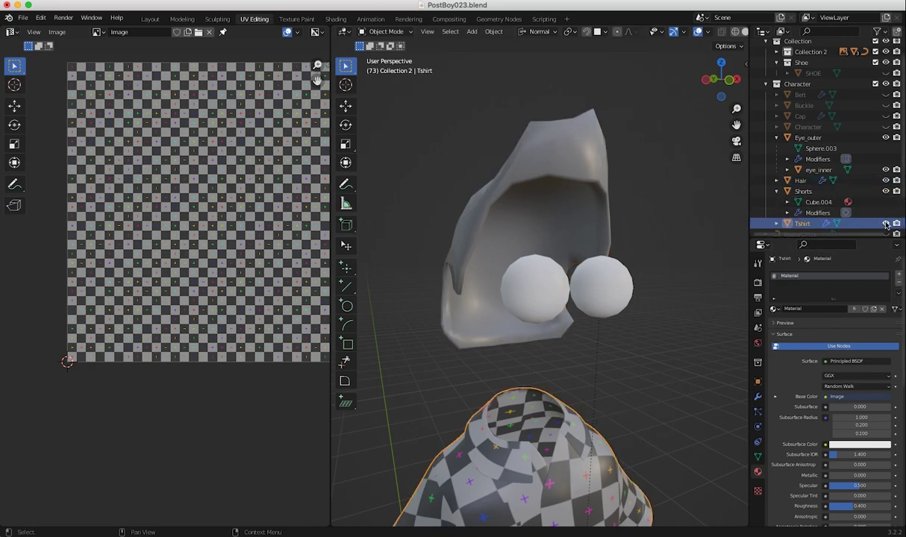
{"action": "key", "text": "h"}
{"action": "left_click", "coordinate": [617, 289]}
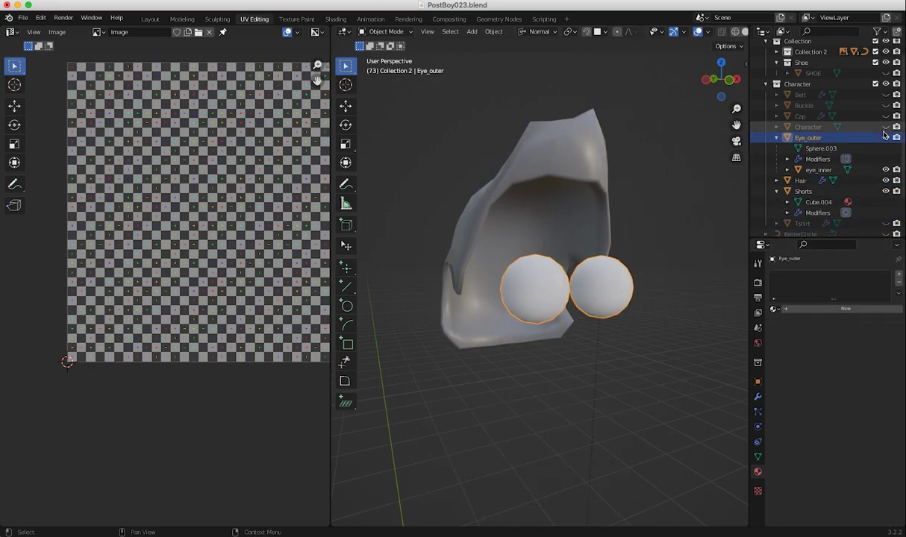
{"action": "key", "text": "h"}
{"action": "left_click", "coordinate": [606, 296]}
{"action": "left_click", "coordinate": [886, 170]}
Select the Hair object and switch it to Edit Mode
{"action": "middle_click_drag", "start_coordinate": [721, 253], "coordinate": [487, 240]}
{"action": "left_click", "coordinate": [438, 166]}
{"action": "left_click", "coordinate": [384, 31]}
{"action": "left_click", "coordinate": [384, 52]}
Select the inner-side faces of the hair by repeatedly growing the selection from its centre, and delete them
{"action": "middle_click_drag", "start_coordinate": [439, 141], "coordinate": [523, 224]}
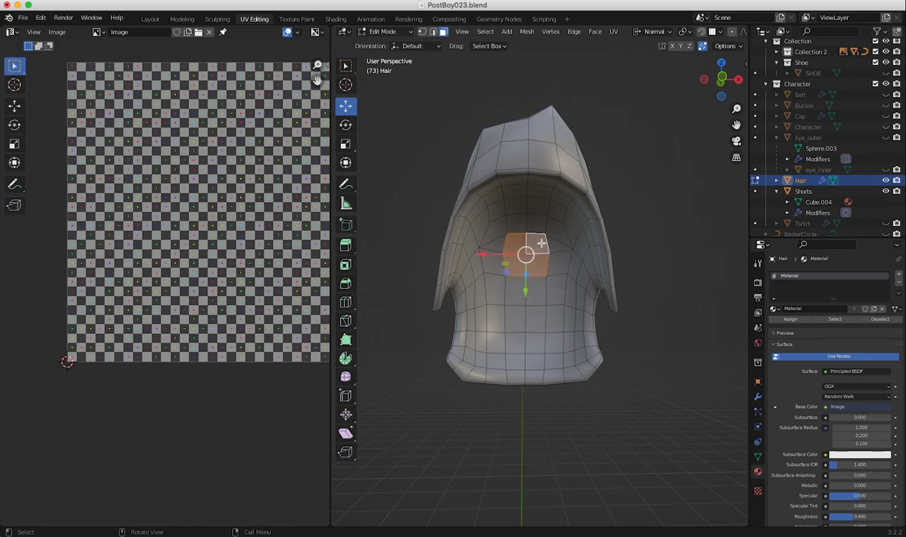
{"action": "key", "text": "ctrl+KP_Add"}
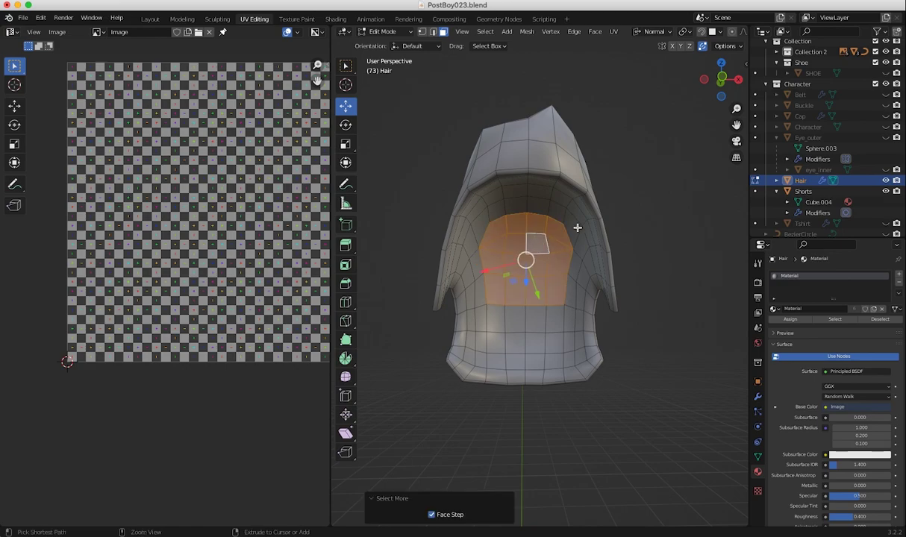
{"action": "key", "text": "ctrl+KP_Add"}
{"action": "key", "text": "ctrl+KP_Add"}
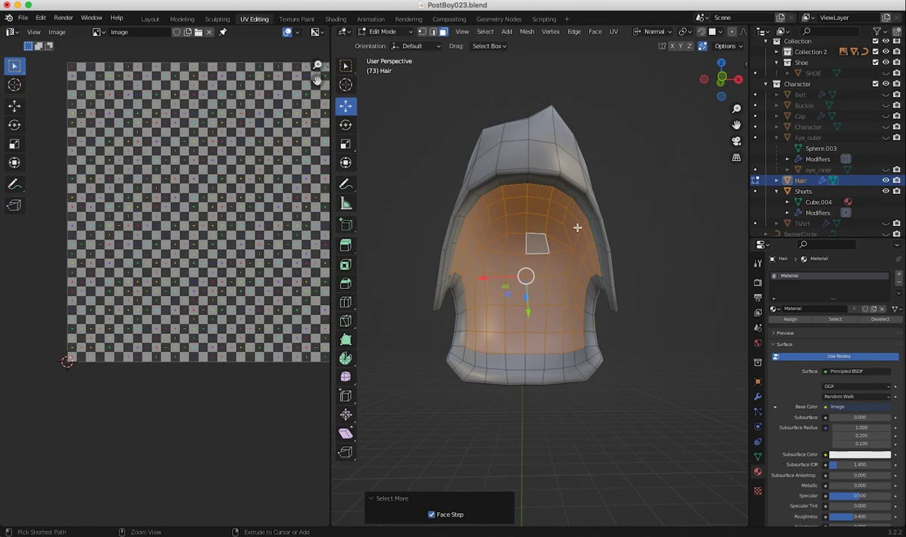
{"action": "key", "text": "ctrl+KP_Add"}
{"action": "middle_click_drag", "start_coordinate": [512, 227], "coordinate": [520, 249]}
{"action": "key", "text": "x"}
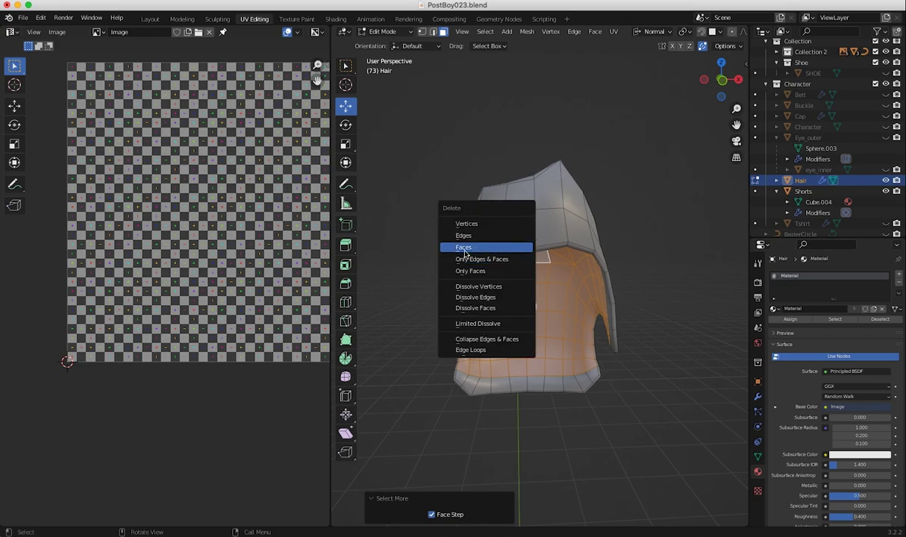
{"action": "left_click", "coordinate": [463, 255]}
Select the strip of faces along the lower inner edge at the nape of the hair and delete it
{"action": "middle_click_drag", "start_coordinate": [490, 299], "coordinate": [576, 380]}
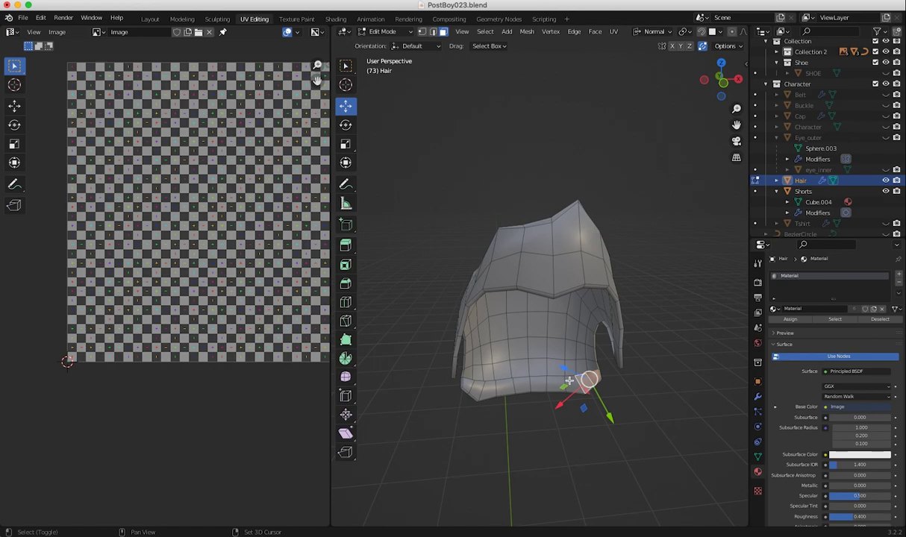
{"action": "left_click", "coordinate": [466, 384], "text": "ctrl"}
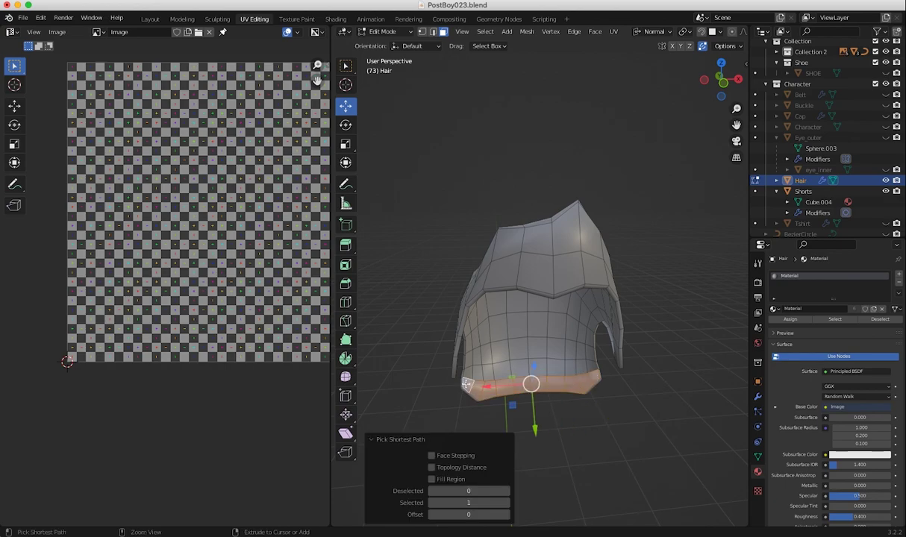
{"action": "key", "text": "x"}
{"action": "left_click", "coordinate": [478, 360]}
Select the remaining strip of inner faces along the hair's front rim and delete it
{"action": "middle_click_drag", "start_coordinate": [478, 360], "coordinate": [554, 379]}
{"action": "left_click", "coordinate": [630, 367], "text": "ctrl"}
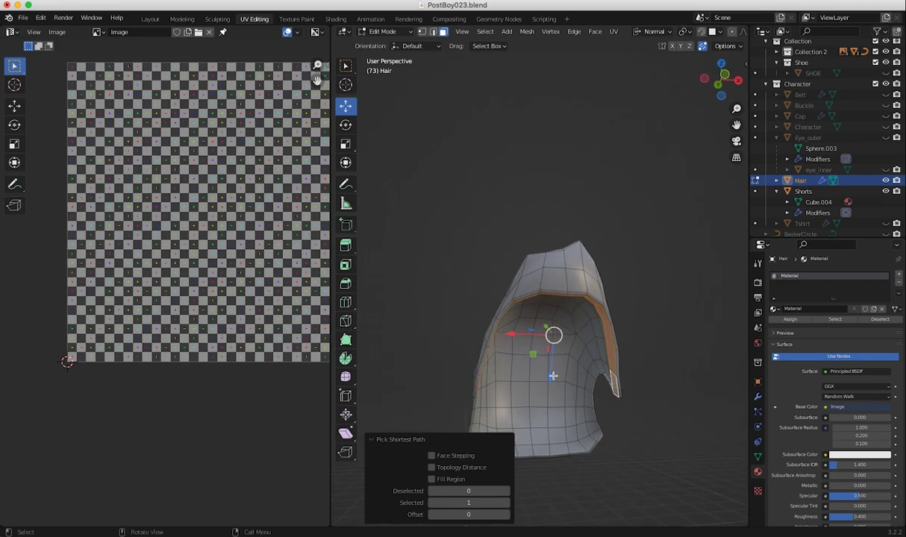
{"action": "key", "text": "x"}
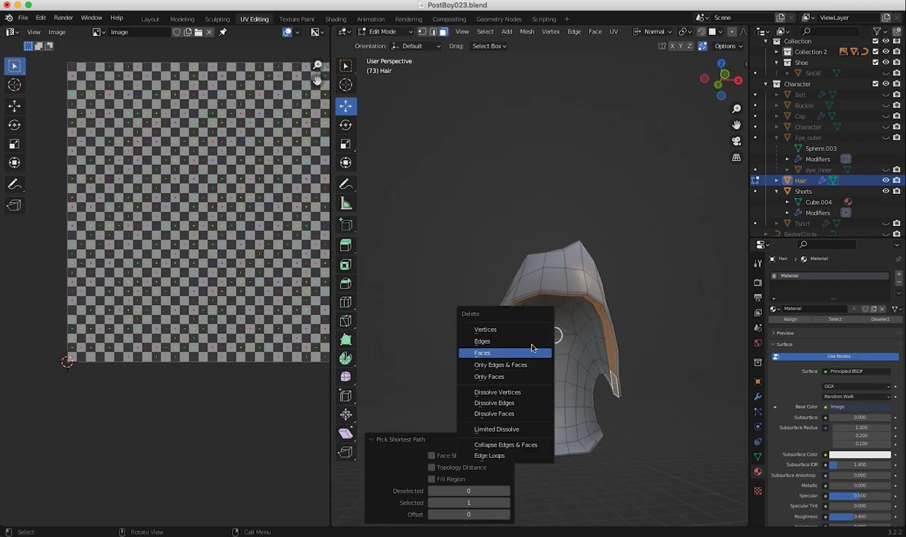
{"action": "left_click", "coordinate": [506, 353]}
Select the edge path around the raised front quiff down to the rim on both sides and mark it as a seam
{"action": "middle_click_drag", "start_coordinate": [479, 303], "coordinate": [473, 373]}
{"action": "scroll", "coordinate": [462, 351], "scroll_direction": "up", "scroll_amount": 4}
{"action": "middle_click_drag", "start_coordinate": [441, 325], "coordinate": [621, 261]}
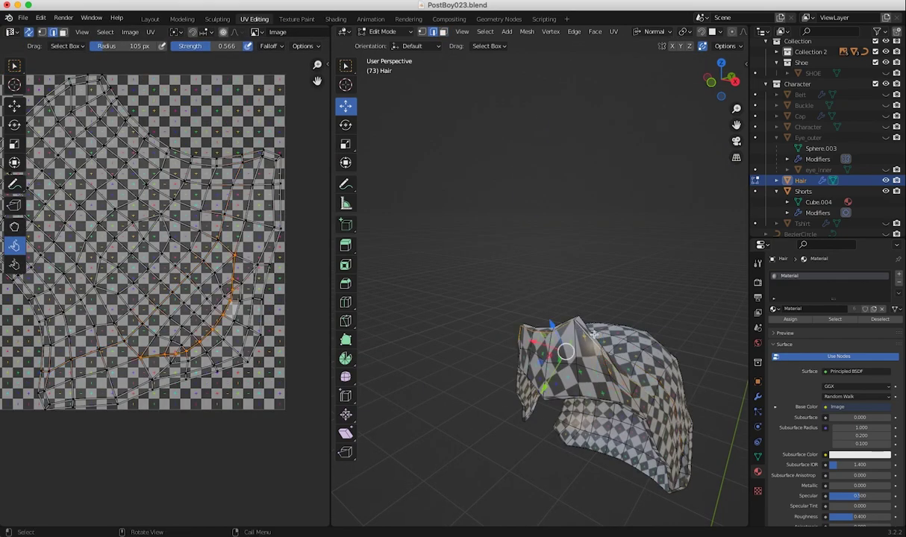
{"action": "mouse_move", "coordinate": [595, 335]}
{"action": "middle_mouse_down"}
{"action": "mouse_move", "coordinate": [667, 336]}
{"action": "mouse_move", "coordinate": [716, 271]}
{"action": "mouse_move", "coordinate": [749, 294]}
{"action": "mouse_move", "coordinate": [671, 314]}
{"action": "mouse_move", "coordinate": [535, 319]}
{"action": "mouse_move", "coordinate": [558, 317]}
{"action": "mouse_move", "coordinate": [581, 340]}
{"action": "middle_mouse_up"}
{"action": "middle_click_drag", "start_coordinate": [611, 391], "coordinate": [627, 373]}
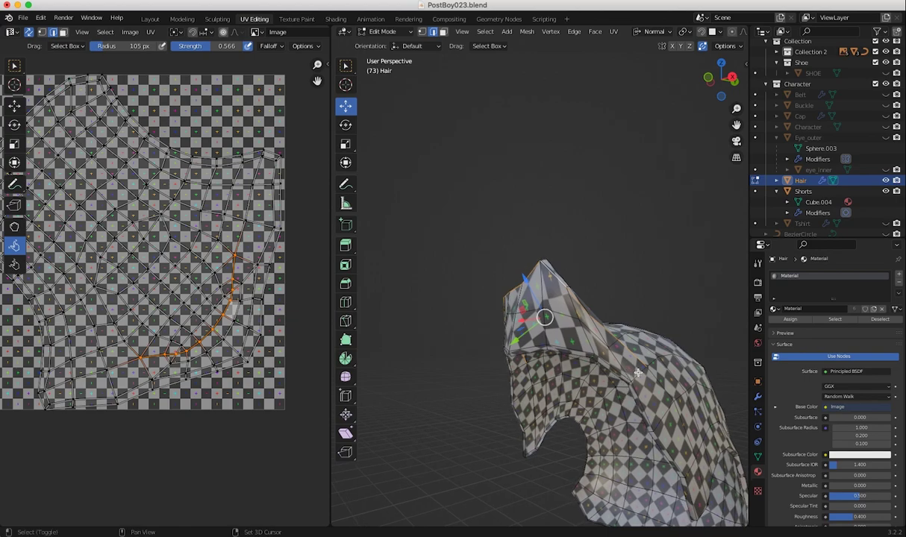
{"action": "middle_click_drag", "start_coordinate": [621, 386], "coordinate": [586, 373]}
{"action": "middle_click_drag", "start_coordinate": [547, 350], "coordinate": [556, 428]}
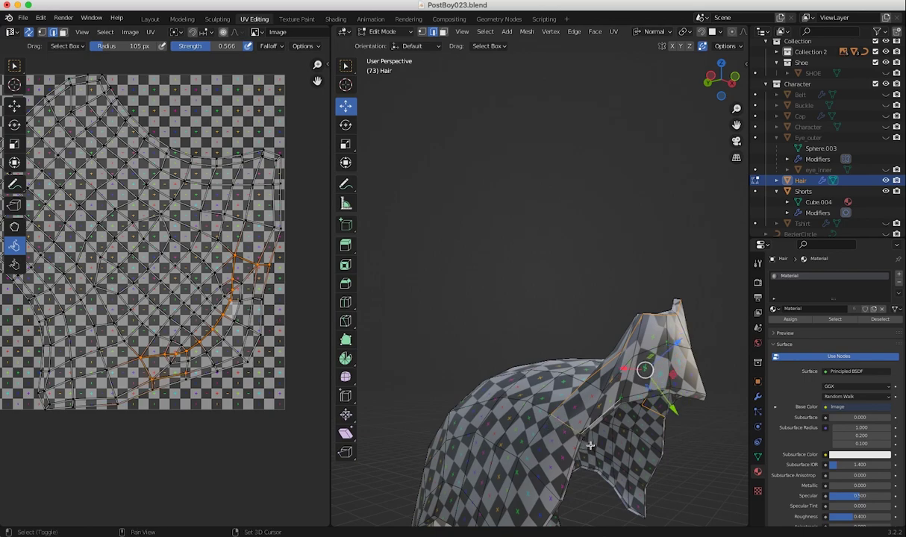
{"action": "middle_click_drag", "start_coordinate": [581, 430], "coordinate": [538, 398]}
{"action": "middle_click_drag", "start_coordinate": [599, 467], "coordinate": [595, 494]}
{"action": "key", "text": "u"}
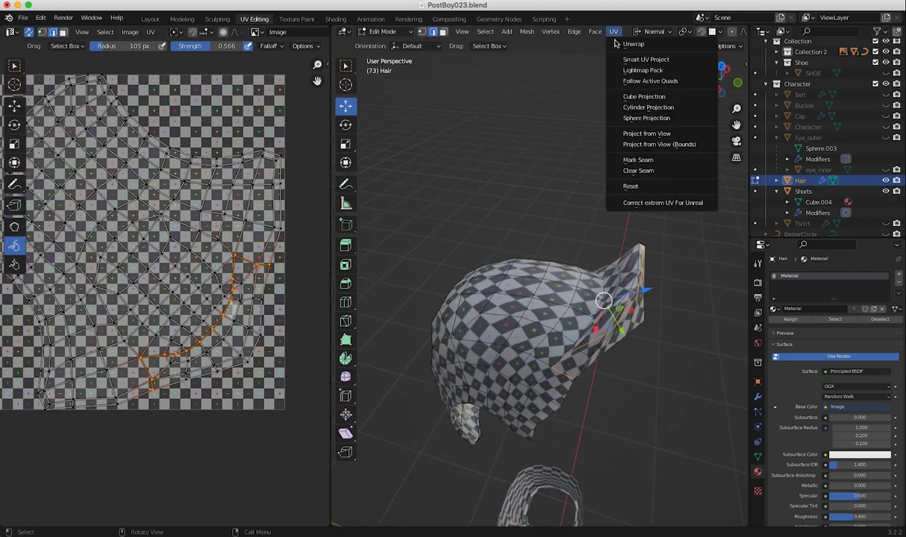
{"action": "left_click", "coordinate": [629, 162]}
Select the whole hair mesh and unwrap it using the marked quiff seam
{"action": "middle_click_drag", "start_coordinate": [630, 163], "coordinate": [453, 272]}
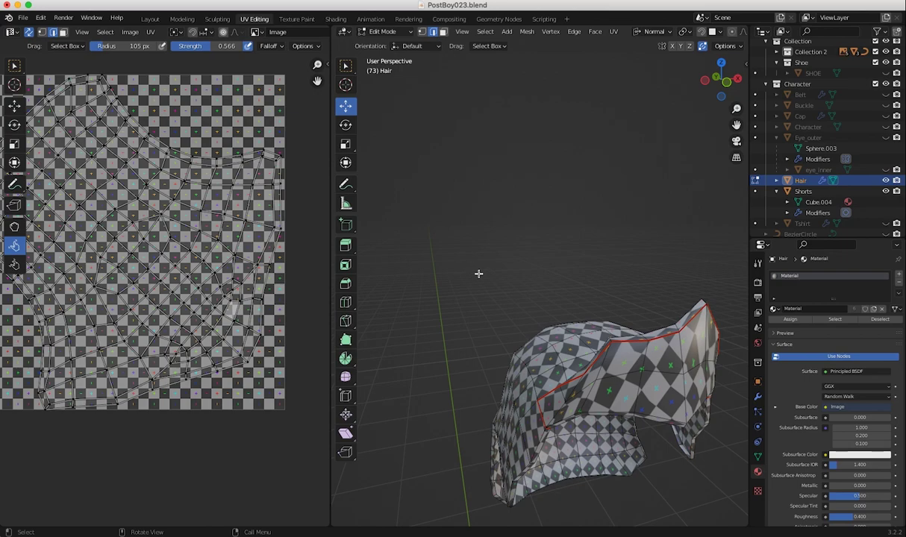
{"action": "key", "text": "a"}
{"action": "left_click", "coordinate": [612, 31]}
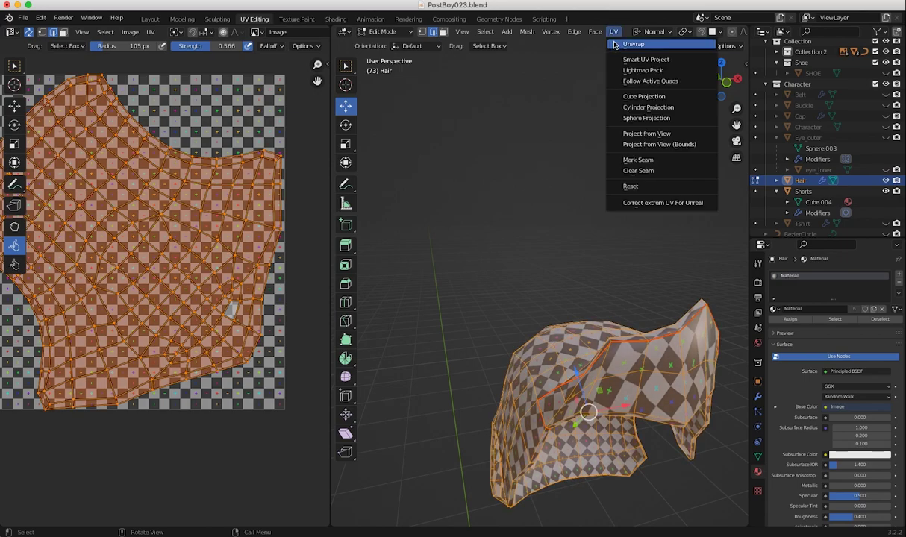
{"action": "left_click", "coordinate": [632, 44]}
{"action": "middle_click_drag", "start_coordinate": [603, 434], "coordinate": [609, 515], "text": "ctrl"}
{"action": "middle_click_drag", "start_coordinate": [237, 393], "coordinate": [268, 365]}
{"action": "middle_click_drag", "start_coordinate": [608, 398], "coordinate": [522, 343]}
{"action": "middle_click_drag", "start_coordinate": [308, 378], "coordinate": [391, 437], "text": "ctrl"}
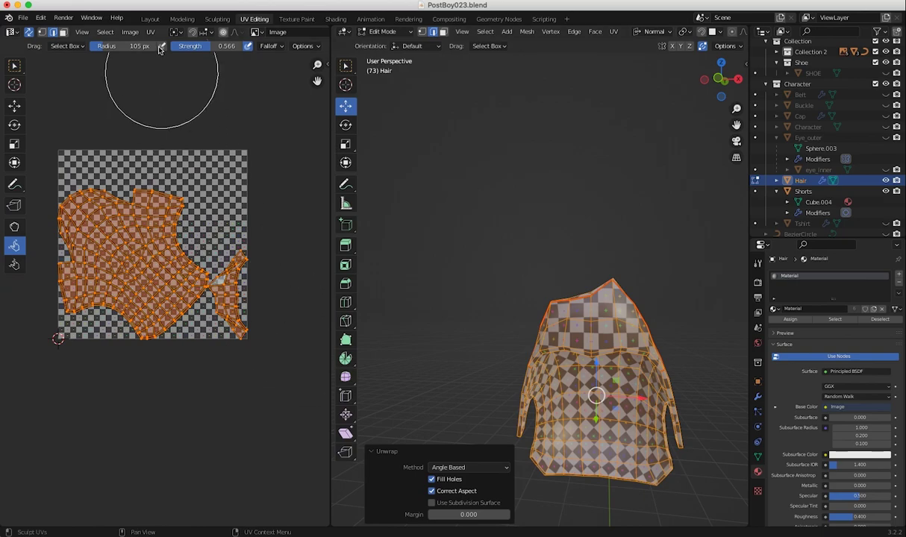
Run Minimize Stretch on the hair's UV layout with a blend of 0.20
{"action": "left_click", "coordinate": [127, 32]}
{"action": "mouse_move", "coordinate": [150, 32]}
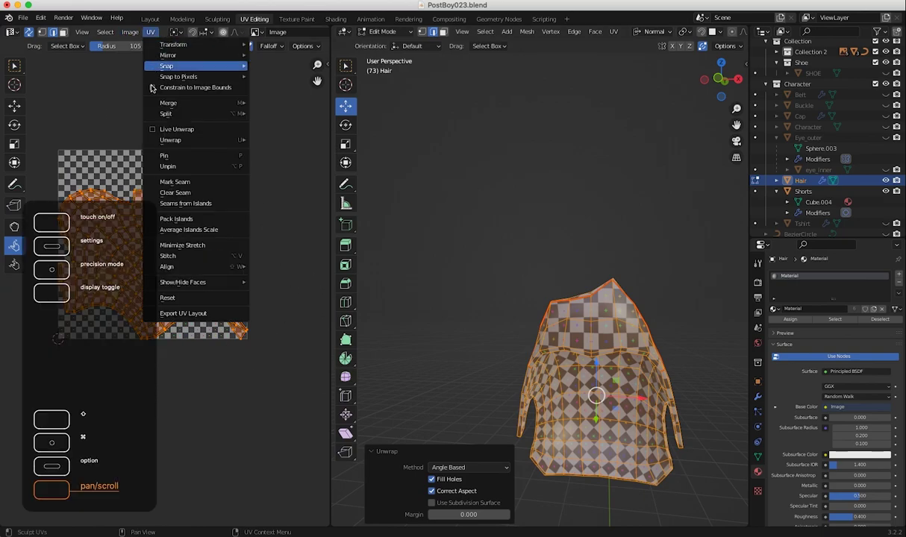
{"action": "left_click", "coordinate": [176, 250]}
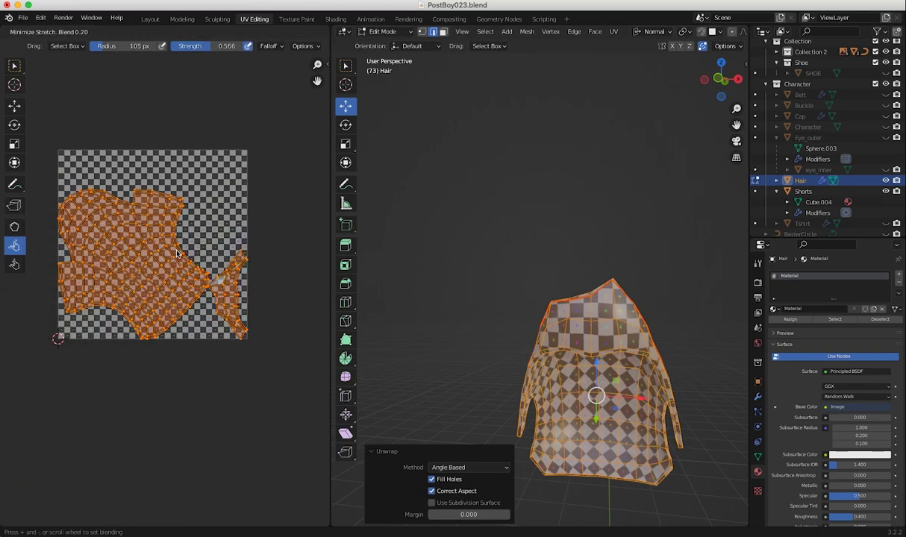
{"action": "left_click", "coordinate": [178, 255]}
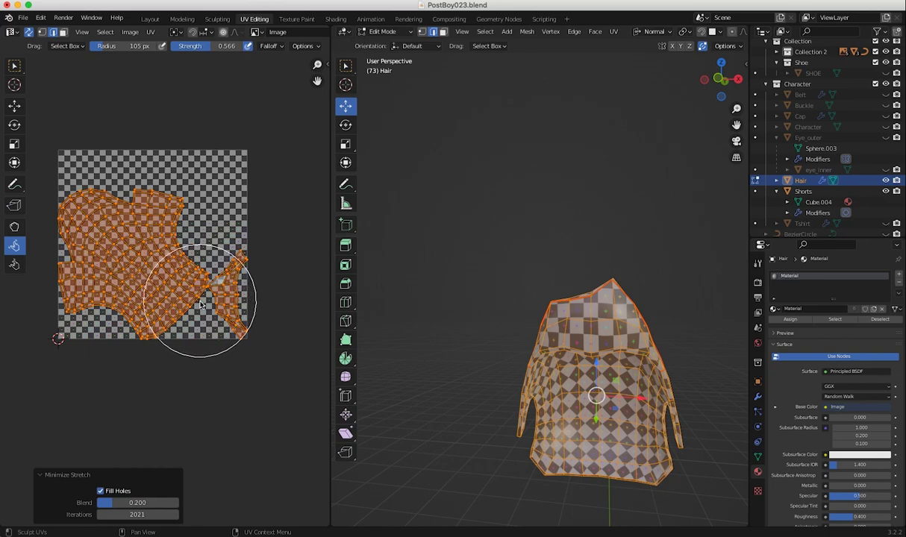
Examine the checker pattern on the hair from several sides for distortion and uneven scale
{"action": "scroll", "coordinate": [499, 362], "scroll_direction": "up", "scroll_amount": 3}
{"action": "middle_click_drag", "start_coordinate": [488, 347], "coordinate": [400, 378]}
{"action": "scroll", "coordinate": [502, 451], "scroll_direction": "down", "scroll_amount": 4}
{"action": "middle_click_drag", "start_coordinate": [501, 450], "coordinate": [692, 408]}
{"action": "left_click", "coordinate": [473, 268]}
{"action": "middle_click_drag", "start_coordinate": [425, 284], "coordinate": [325, 286]}
{"action": "scroll", "coordinate": [297, 299], "scroll_direction": "down", "scroll_amount": 2}
{"action": "middle_click_drag", "start_coordinate": [443, 358], "coordinate": [429, 328]}
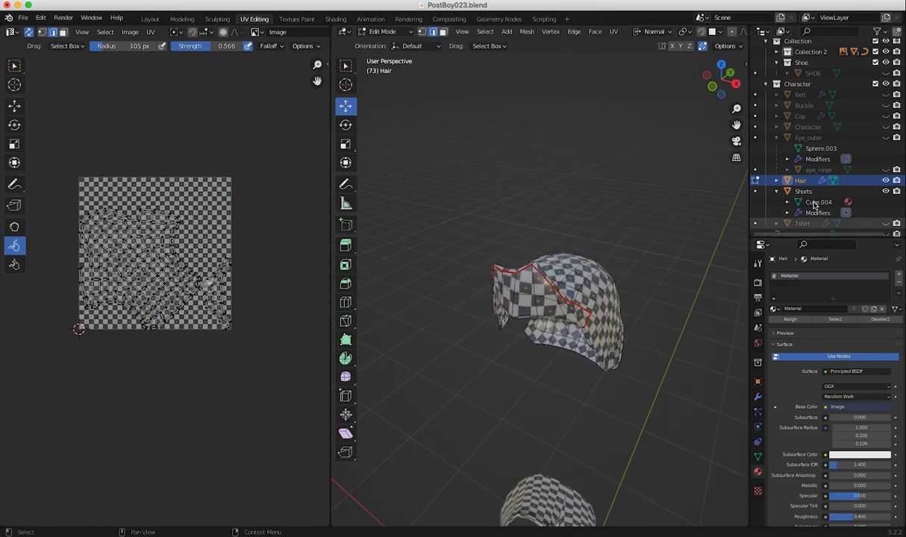
Unhide the Cap object and return the Hair object to Object Mode
{"action": "left_click", "coordinate": [885, 117]}
{"action": "middle_click_drag", "start_coordinate": [522, 246], "coordinate": [632, 243]}
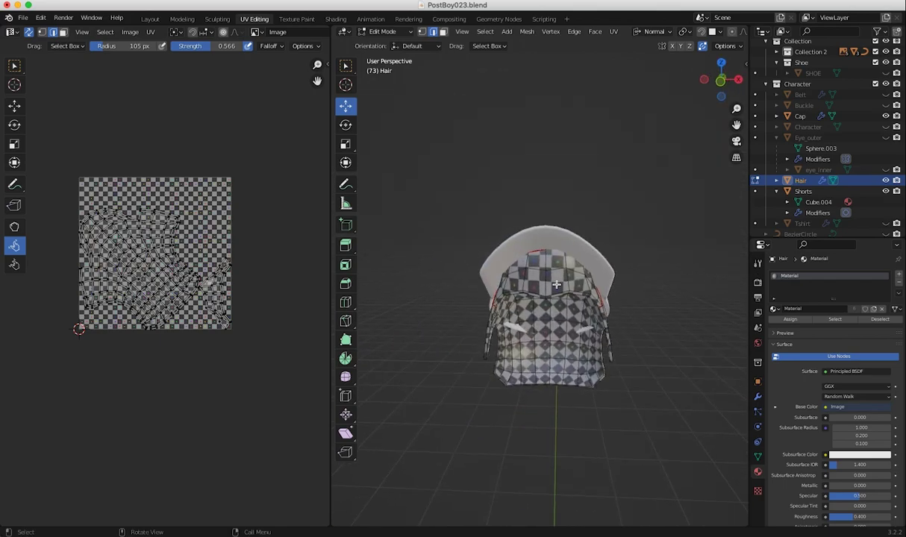
{"action": "left_click", "coordinate": [382, 31]}
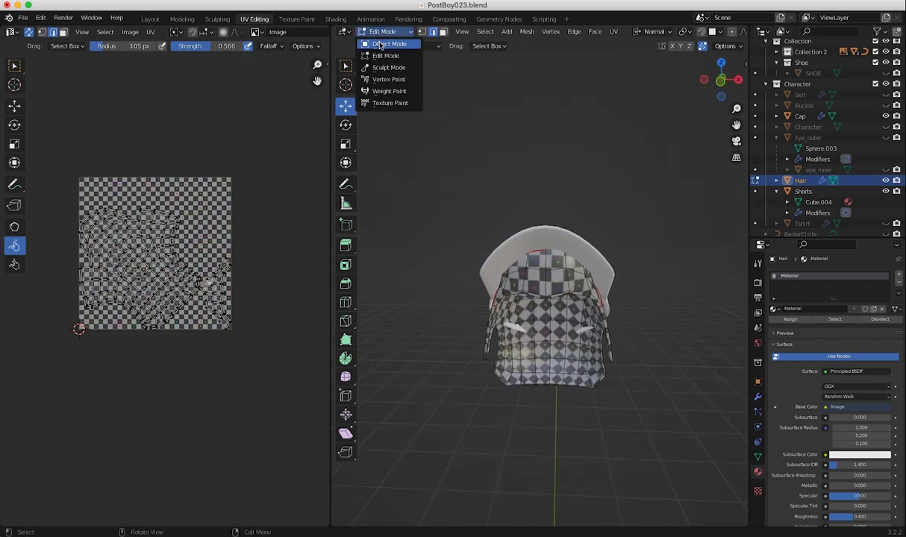
{"action": "left_click", "coordinate": [379, 42]}
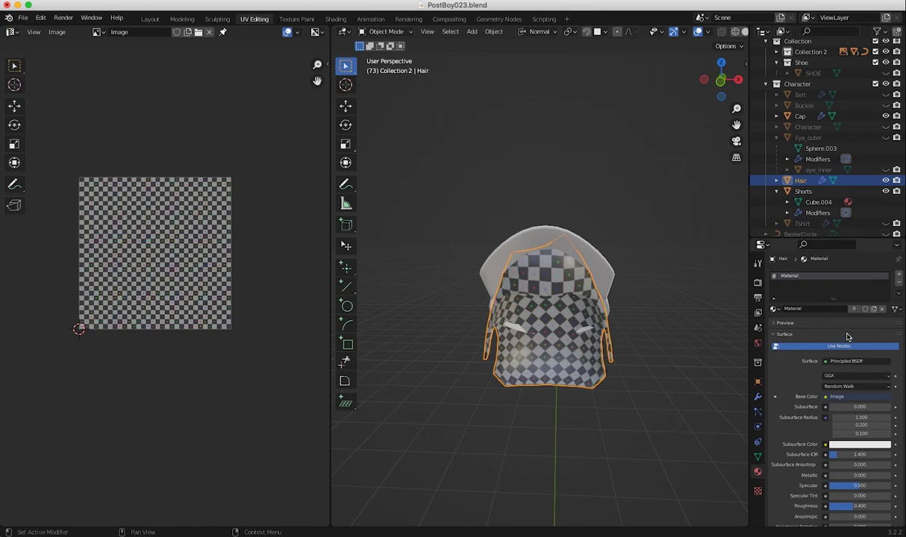
Toggle the viewport display of the modifier on the Hair object
{"action": "scroll", "coordinate": [836, 387], "scroll_direction": "down", "scroll_amount": 5}
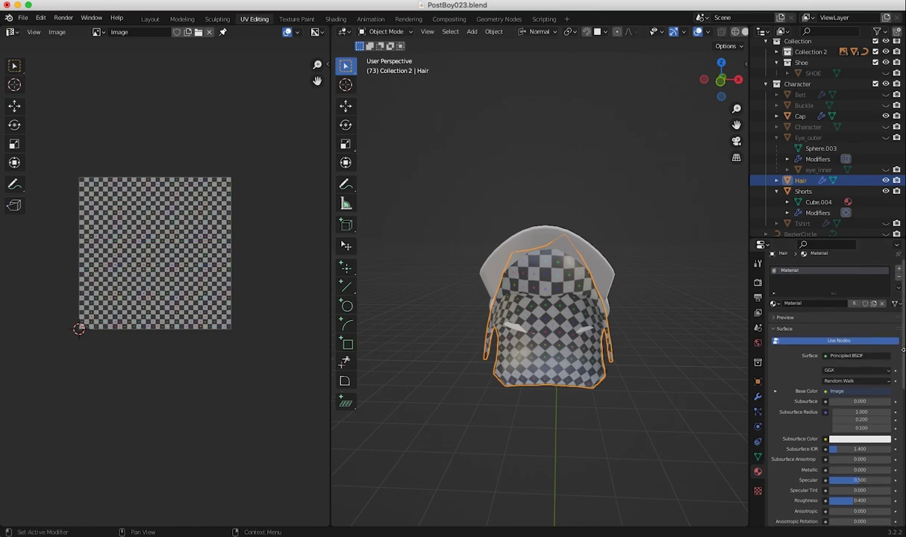
{"action": "scroll", "coordinate": [835, 388], "scroll_direction": "up", "scroll_amount": 5}
{"action": "left_click", "coordinate": [757, 397]}
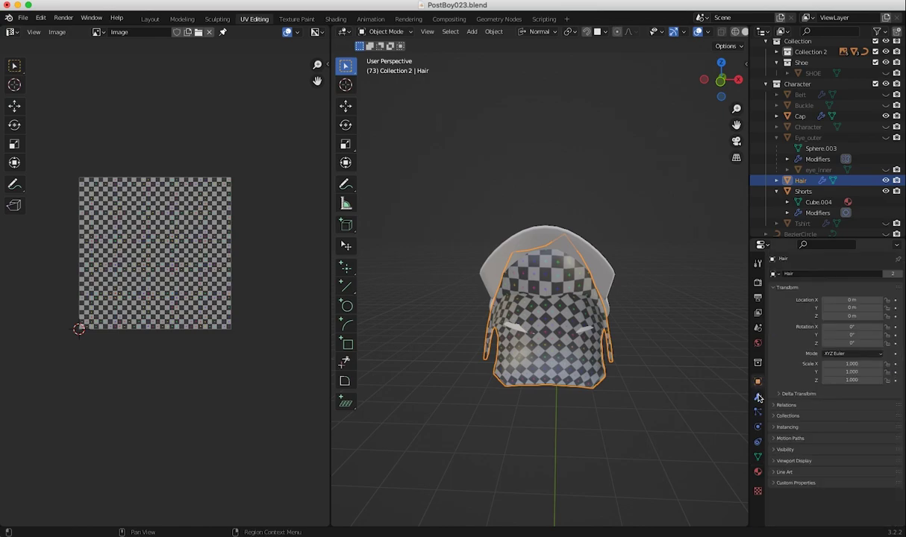
{"action": "left_click", "coordinate": [861, 288]}
Hide the hair and open the Cap object in Edit Mode with its underside in view
{"action": "middle_click_drag", "start_coordinate": [544, 323], "coordinate": [469, 276]}
{"action": "left_click", "coordinate": [446, 300]}
{"action": "left_click", "coordinate": [498, 240]}
{"action": "middle_click_drag", "start_coordinate": [577, 281], "coordinate": [512, 292]}
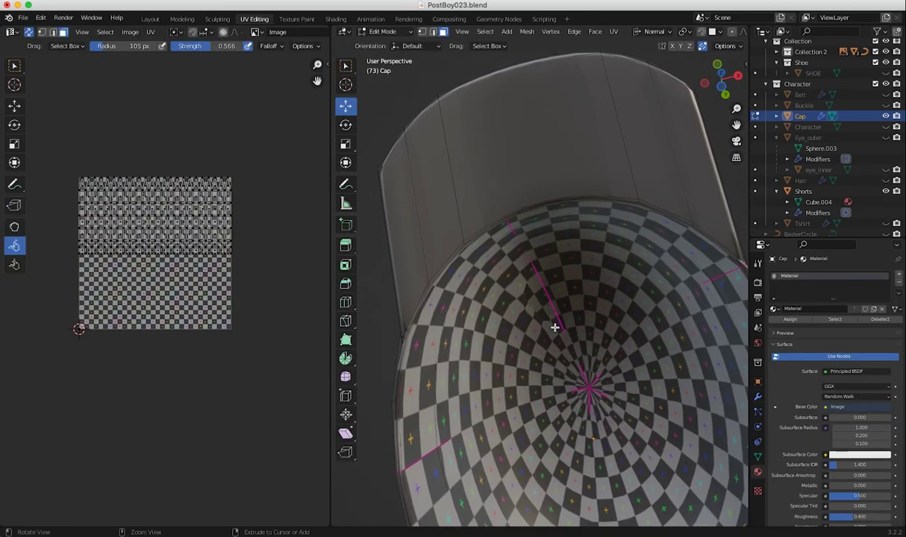
Select the central faces inside the cap's crown, grow the selection over the hidden inner layer and delete those faces
{"action": "left_click", "coordinate": [586, 384]}
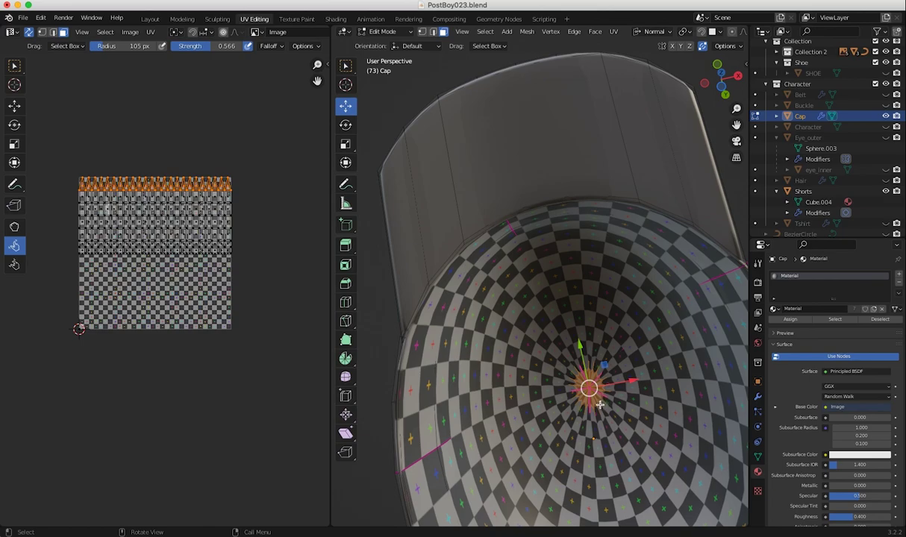
{"action": "key", "text": "ctrl+KP_Add"}
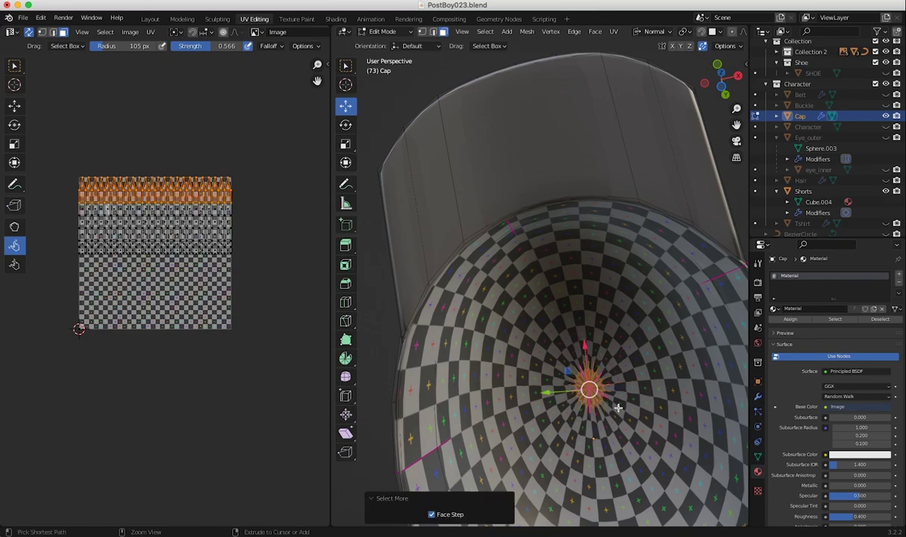
{"action": "key", "text": "ctrl+KP_Add"}
{"action": "key", "text": "ctrl+KP_Add"}
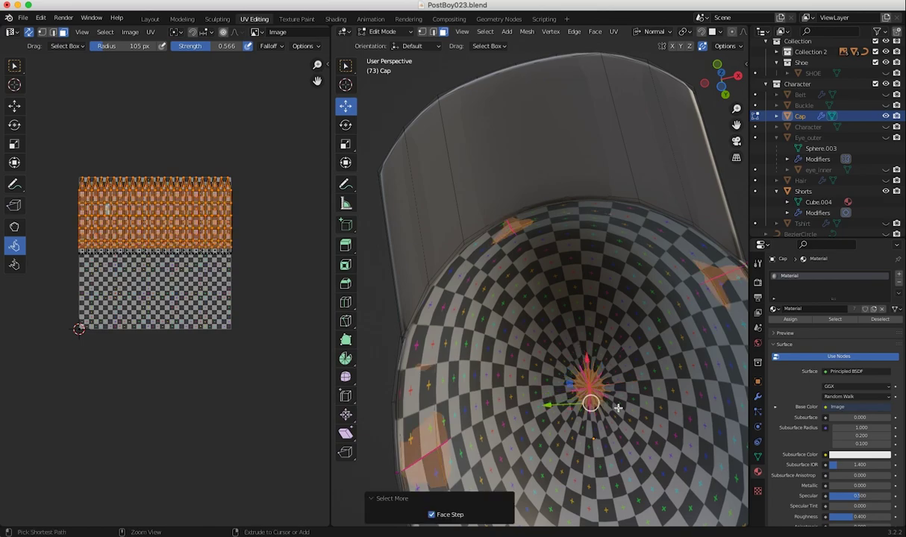
{"action": "middle_click_drag", "start_coordinate": [602, 397], "coordinate": [635, 473]}
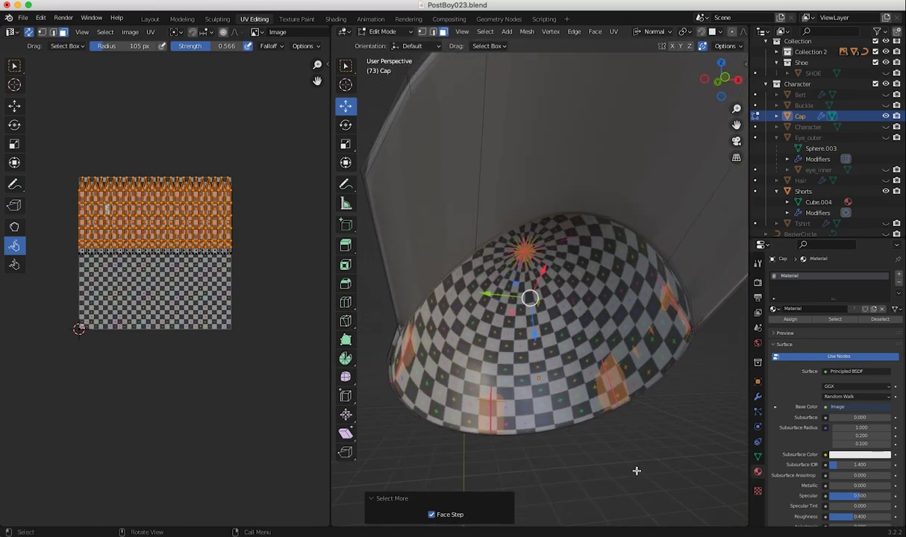
{"action": "scroll", "coordinate": [635, 473], "scroll_direction": "down", "scroll_amount": 2}
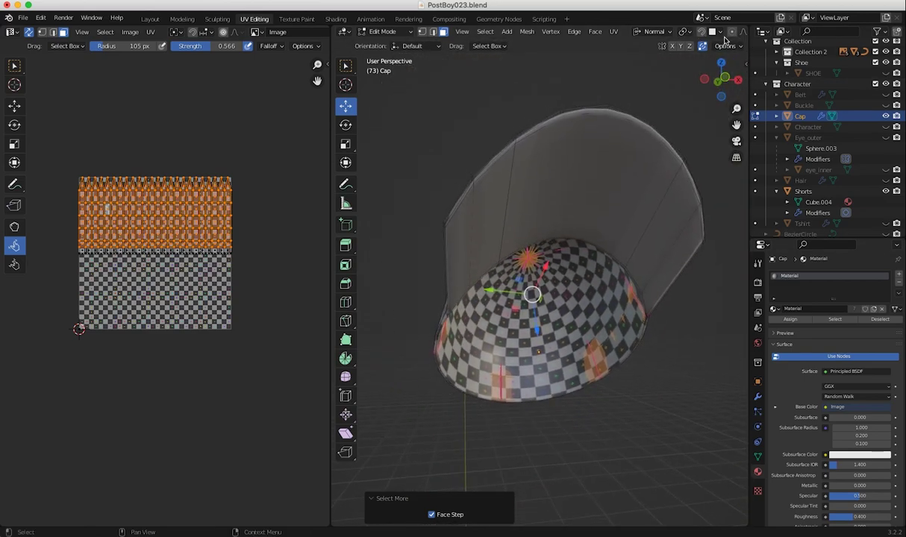
{"action": "left_click_drag", "start_coordinate": [330, 121], "coordinate": [175, 119]}
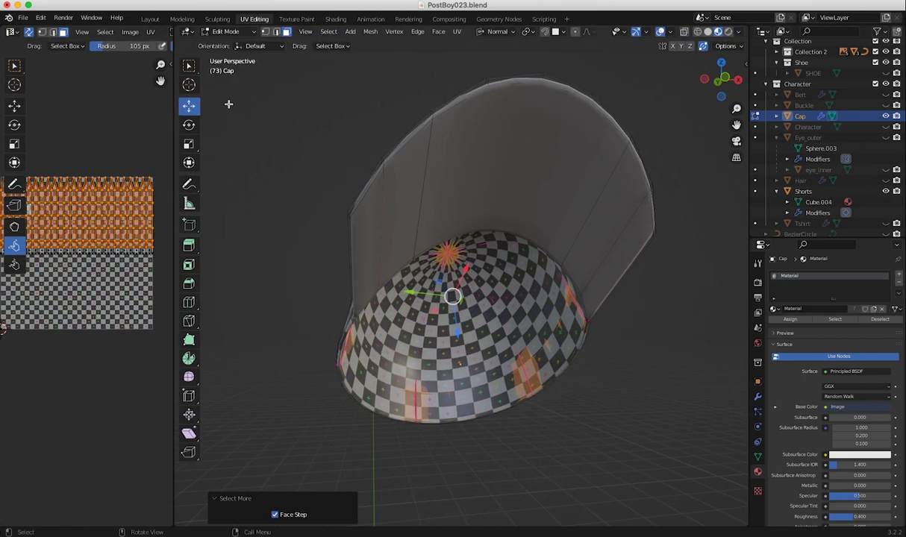
{"action": "left_click", "coordinate": [707, 32]}
{"action": "mouse_move", "coordinate": [478, 350]}
{"action": "middle_mouse_down"}
{"action": "mouse_move", "coordinate": [497, 345]}
{"action": "mouse_move", "coordinate": [421, 247]}
{"action": "mouse_move", "coordinate": [411, 263]}
{"action": "mouse_move", "coordinate": [449, 300]}
{"action": "mouse_move", "coordinate": [392, 226]}
{"action": "mouse_move", "coordinate": [476, 388]}
{"action": "middle_mouse_up"}
{"action": "key", "text": "x"}
{"action": "left_click", "coordinate": [401, 288]}
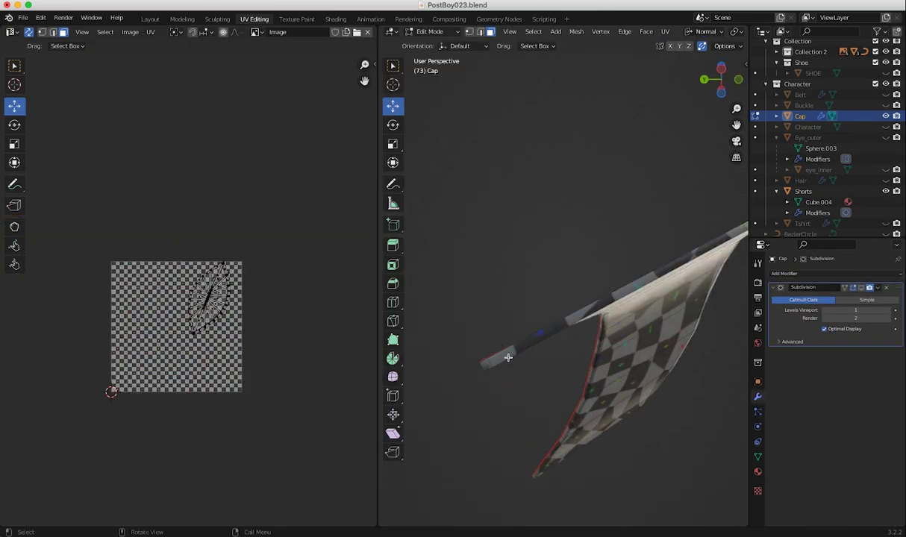
Select the lower edge loop along the outer rim of the cap's brim and mark it as a seam
{"action": "left_click", "coordinate": [508, 358], "text": "alt"}
{"action": "left_click", "coordinate": [442, 269]}
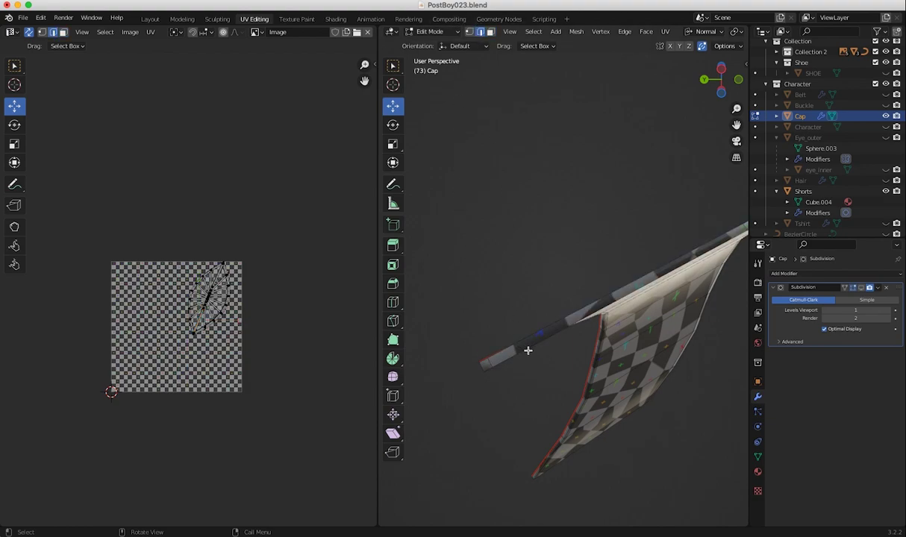
{"action": "middle_click_drag", "start_coordinate": [507, 334], "coordinate": [467, 350]}
{"action": "left_click", "coordinate": [574, 252], "text": "alt"}
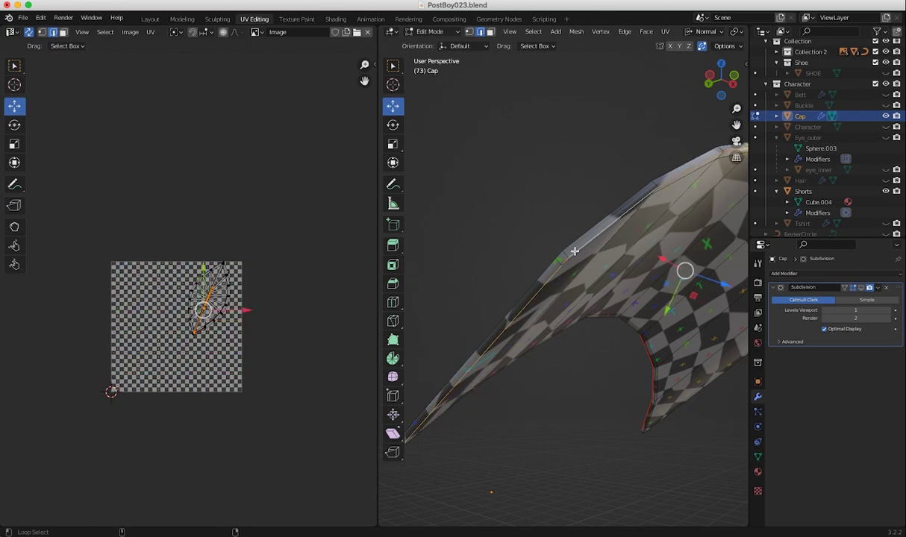
{"action": "middle_click_drag", "start_coordinate": [567, 258], "coordinate": [550, 220]}
{"action": "left_click", "coordinate": [620, 202], "text": "alt"}
{"action": "middle_click_drag", "start_coordinate": [625, 206], "coordinate": [563, 235]}
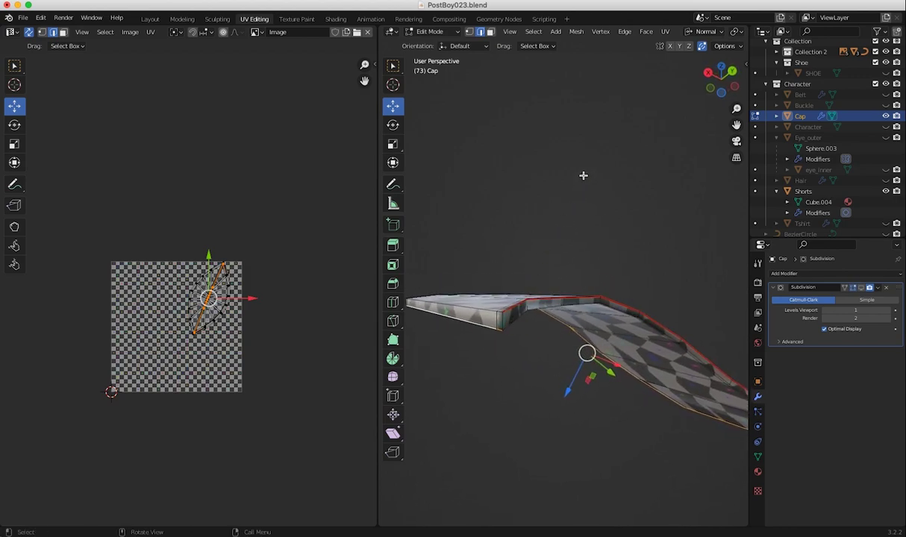
{"action": "left_click", "coordinate": [665, 32]}
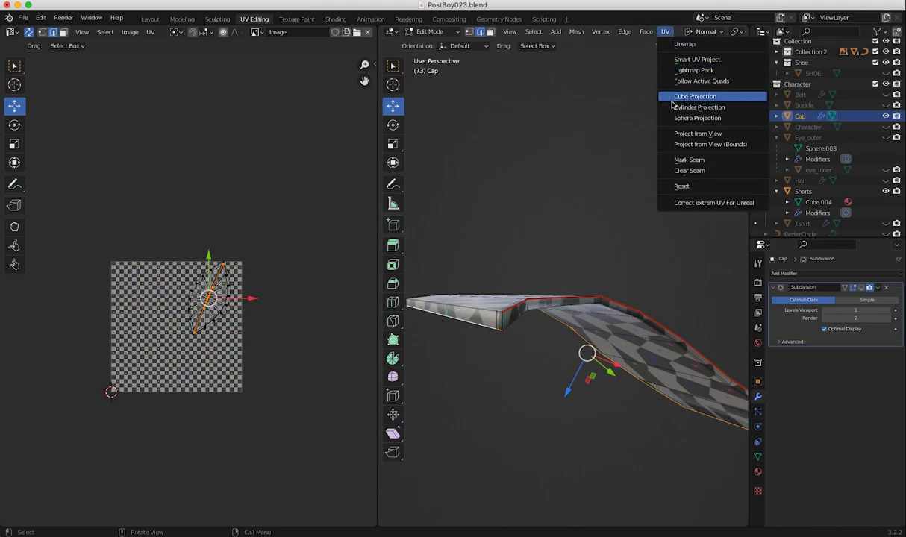
{"action": "left_click", "coordinate": [687, 160]}
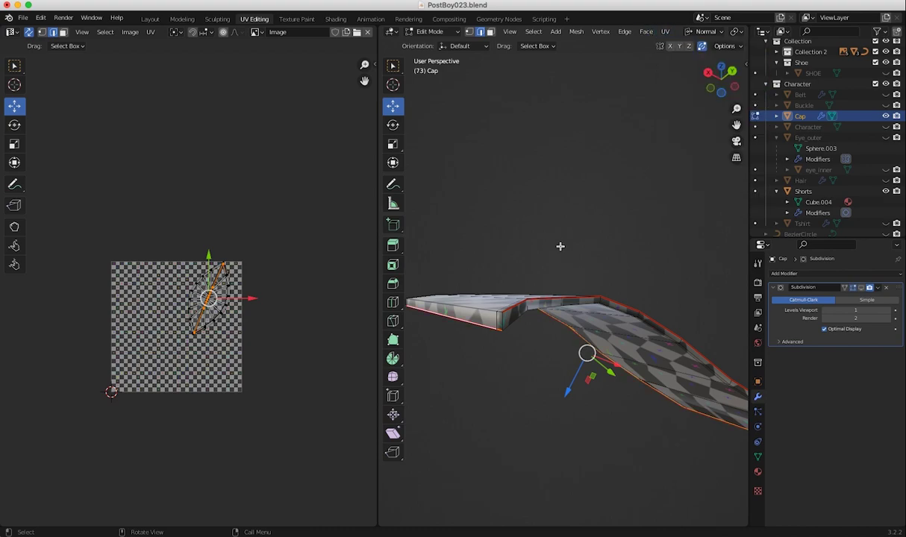
Clear the seam from the upper edge loop along the brim's inner curve
{"action": "left_click", "coordinate": [513, 310]}
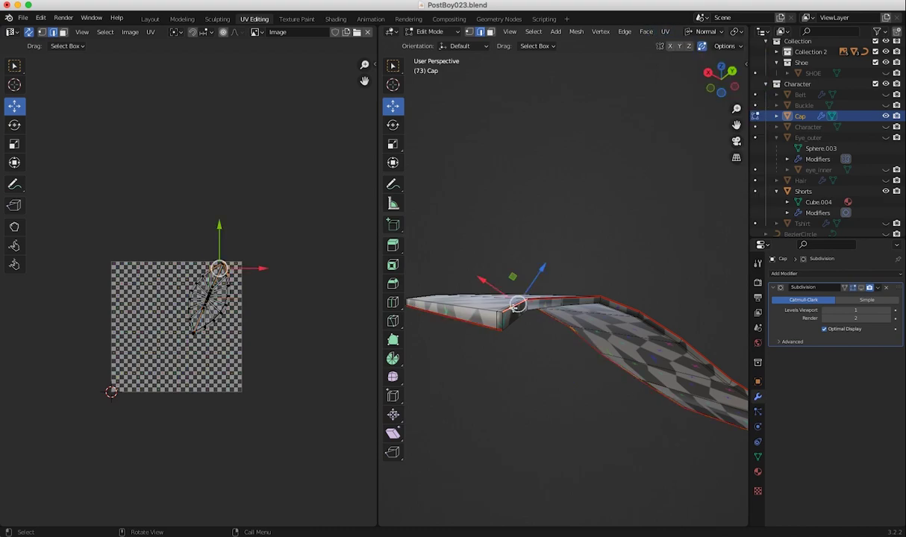
{"action": "left_click", "coordinate": [514, 306], "text": "alt"}
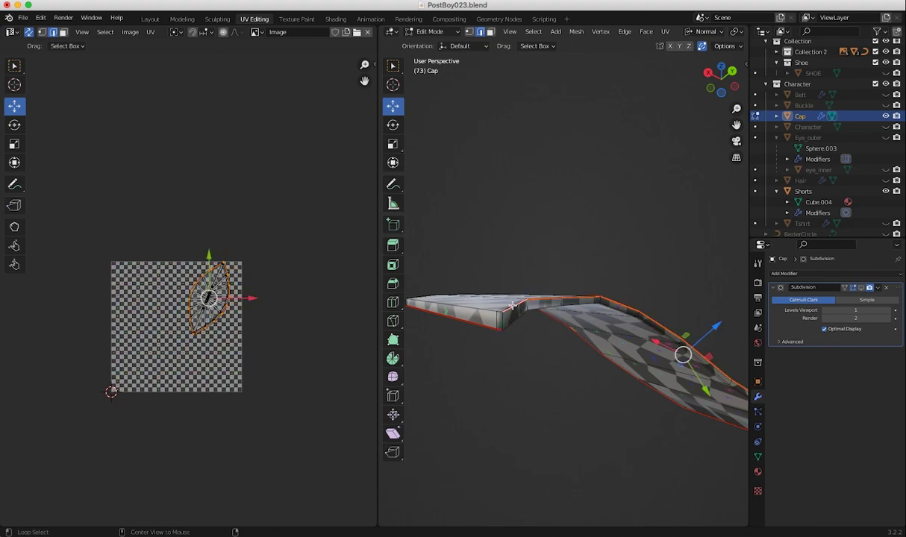
{"action": "left_click", "coordinate": [664, 31]}
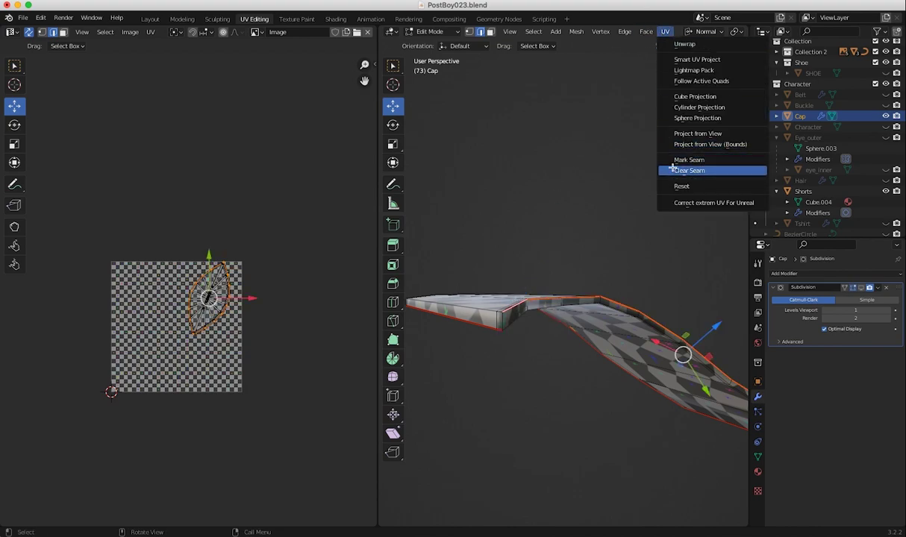
{"action": "left_click", "coordinate": [672, 168]}
{"action": "left_click", "coordinate": [558, 227]}
{"action": "middle_click_drag", "start_coordinate": [534, 245], "coordinate": [519, 220]}
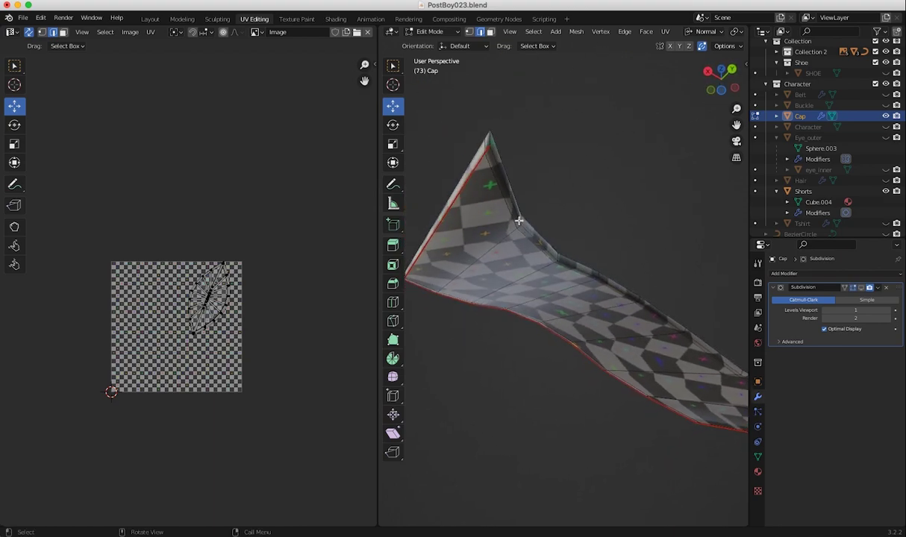
Mark a seam on the lower edge loop along the brim's inner curve
{"action": "left_click", "coordinate": [496, 162], "text": "alt"}
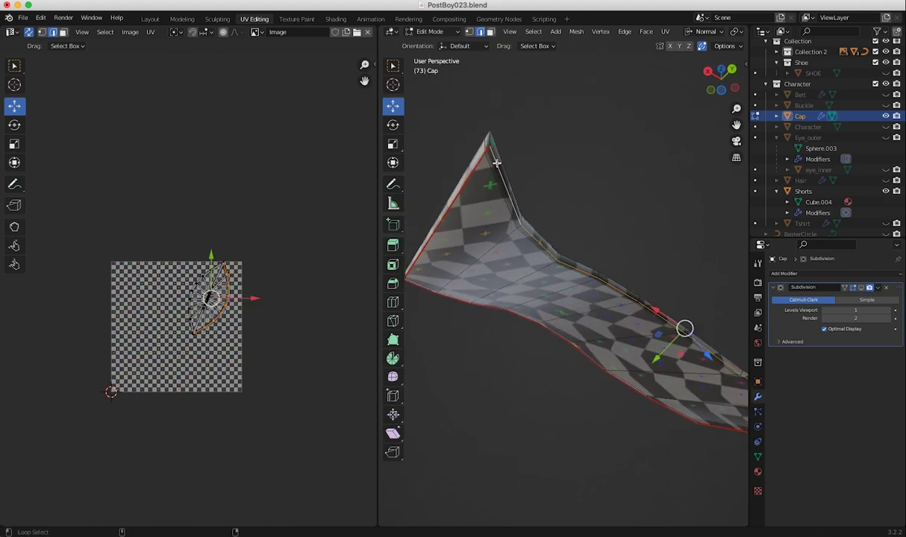
{"action": "left_click", "coordinate": [663, 31]}
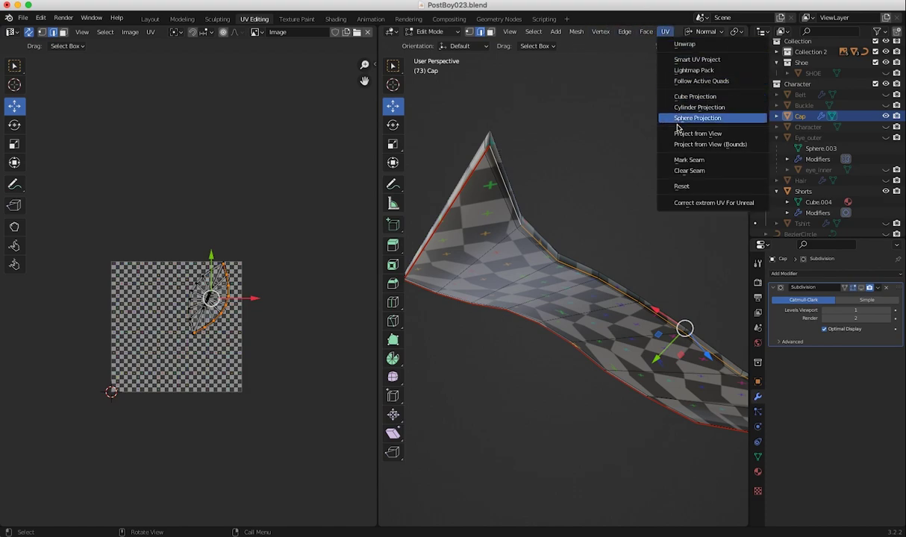
{"action": "left_click", "coordinate": [642, 154]}
{"action": "left_click", "coordinate": [586, 203]}
Select the whole brim and unwrap it along its marked seams
{"action": "middle_click_drag", "start_coordinate": [586, 202], "coordinate": [578, 277]}
{"action": "key", "text": "a"}
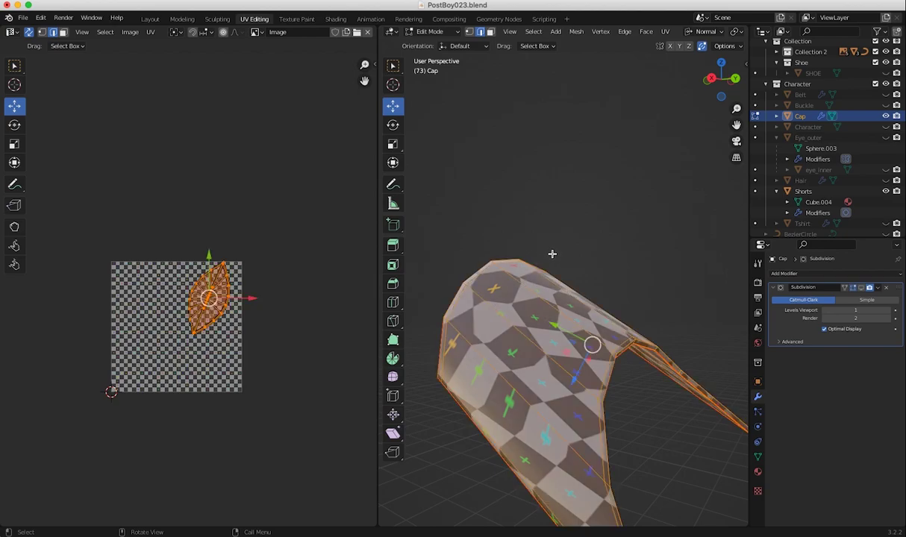
{"action": "left_click", "coordinate": [664, 32]}
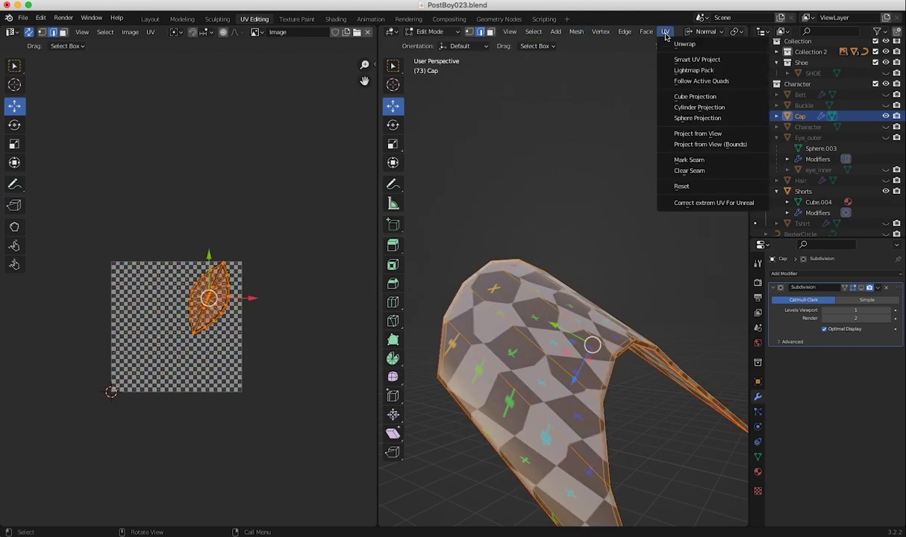
{"action": "left_click", "coordinate": [682, 45]}
{"action": "middle_click_drag", "start_coordinate": [486, 340], "coordinate": [564, 379]}
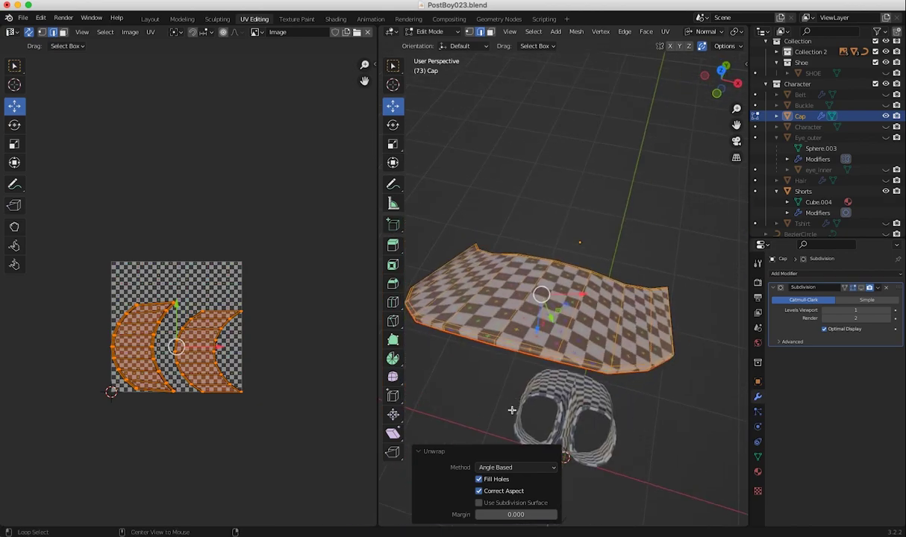
Reveal the hidden crown of the cap together with the brim
{"action": "key", "text": "alt+h"}
{"action": "left_click", "coordinate": [449, 152]}
{"action": "mouse_move", "coordinate": [472, 249]}
{"action": "middle_mouse_down"}
{"action": "mouse_move", "coordinate": [428, 236]}
{"action": "mouse_move", "coordinate": [463, 240]}
{"action": "middle_mouse_up"}
Select the crown's circular UV island and run Minimize Stretch on it with a blend of 0.20
{"action": "left_click_drag", "start_coordinate": [73, 96], "coordinate": [279, 259]}
{"action": "left_click", "coordinate": [131, 32]}
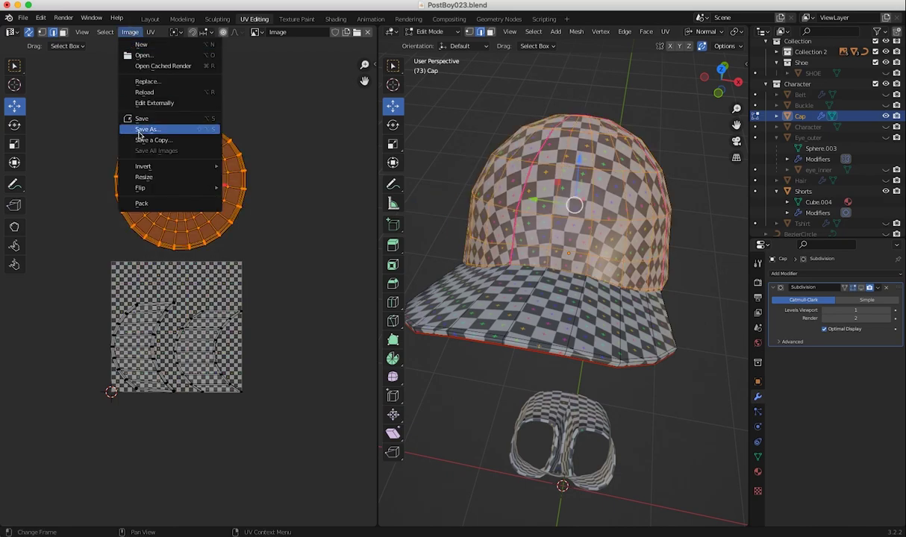
{"action": "left_click", "coordinate": [150, 33]}
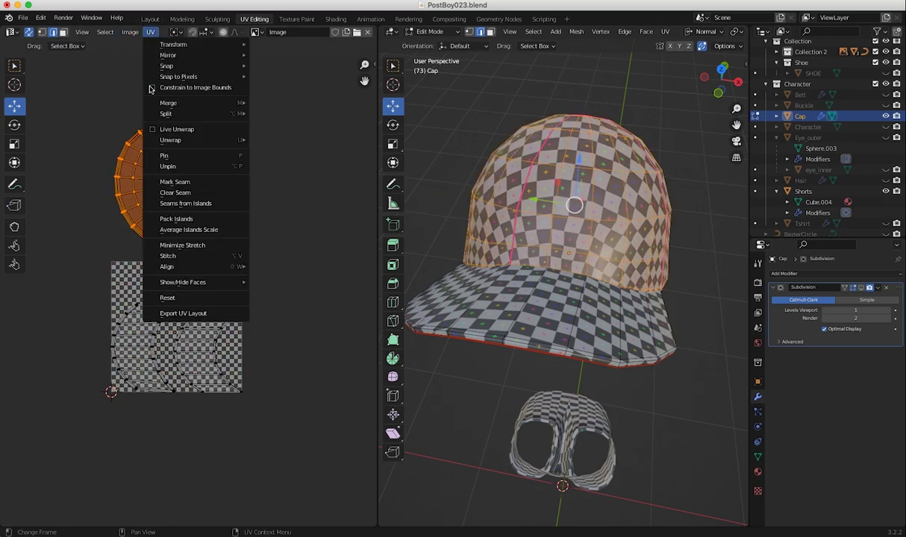
{"action": "left_click", "coordinate": [168, 232]}
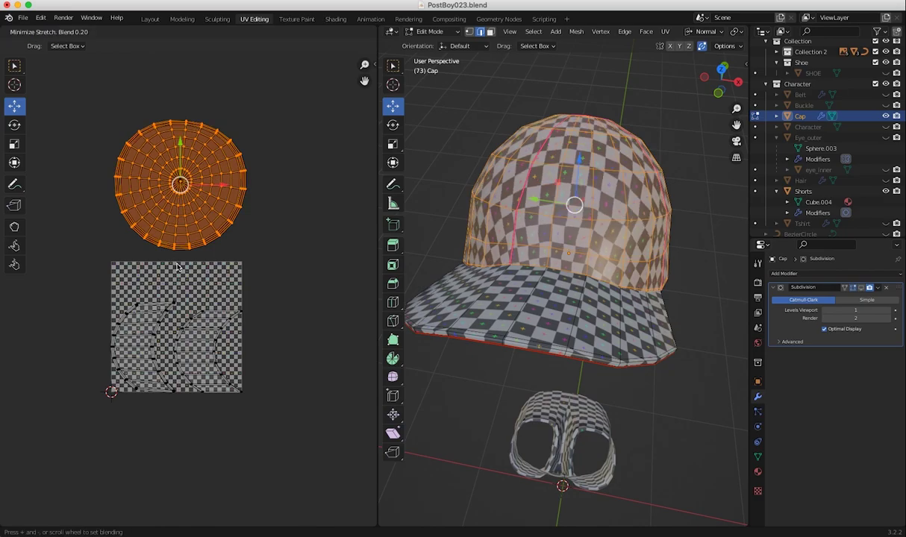
{"action": "left_click", "coordinate": [181, 265]}
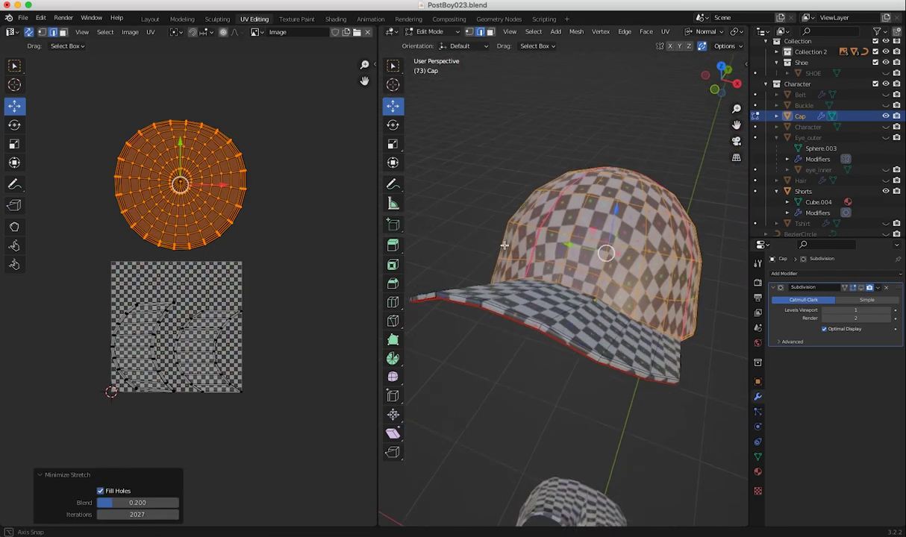